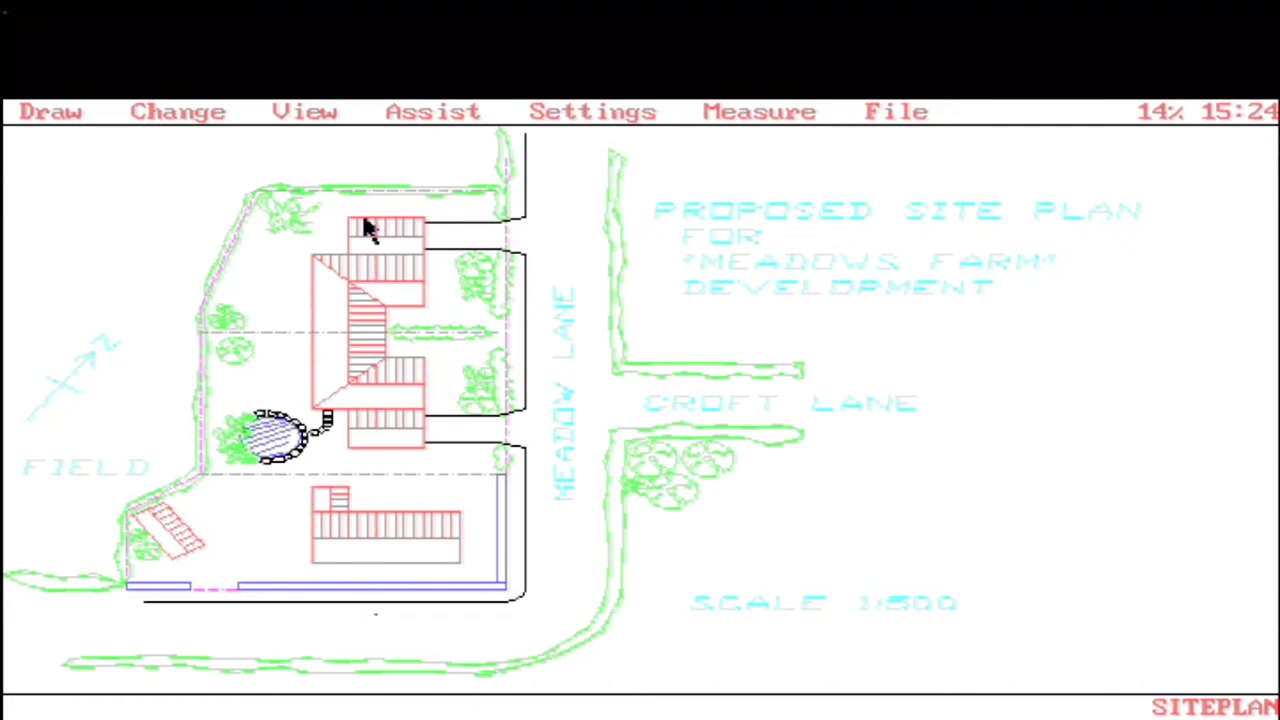
# - Zoom in on the house by framing it with a zoom box
pyautogui.click(300, 112)
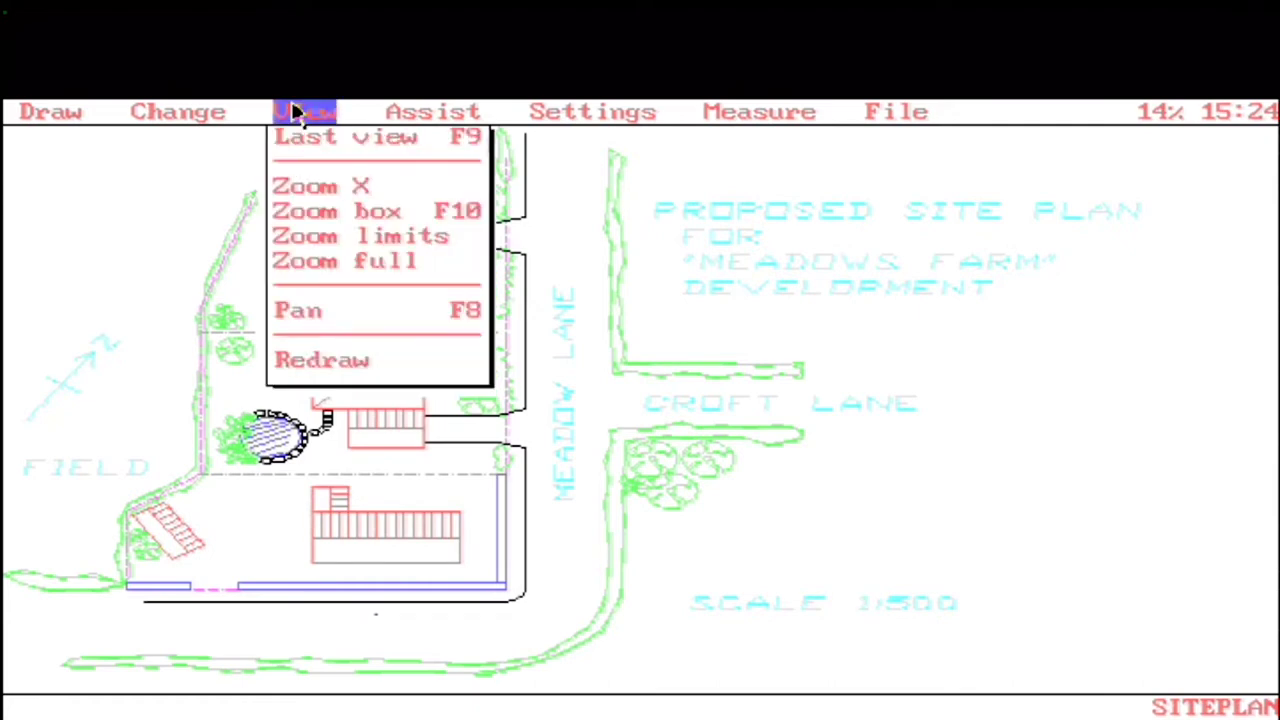
pyautogui.click(352, 212)
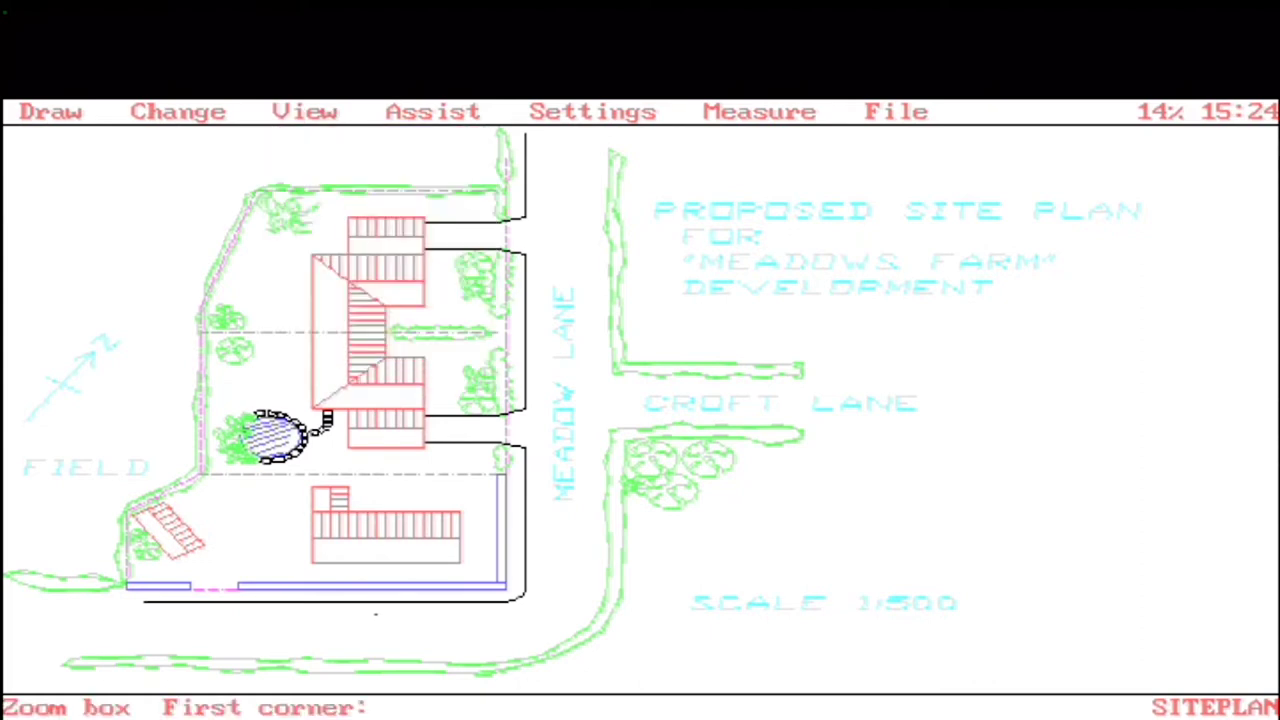
pyautogui.click(166, 188)
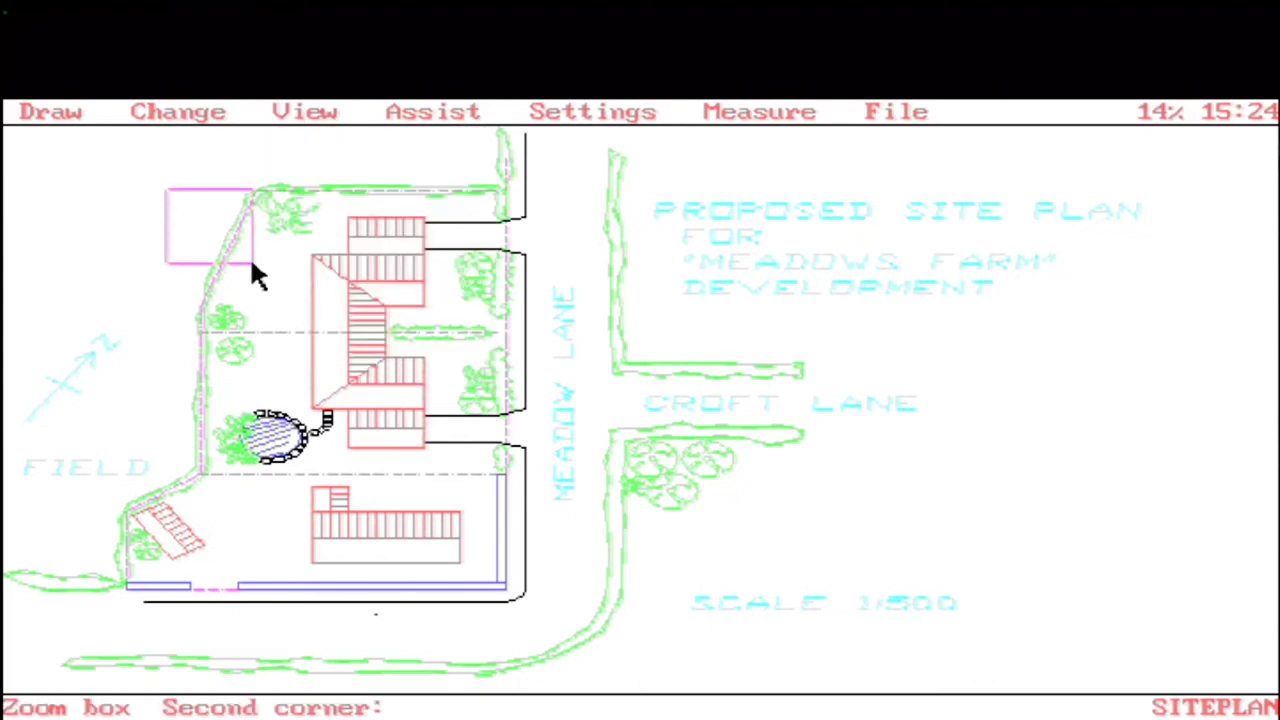
pyautogui.click(569, 350)
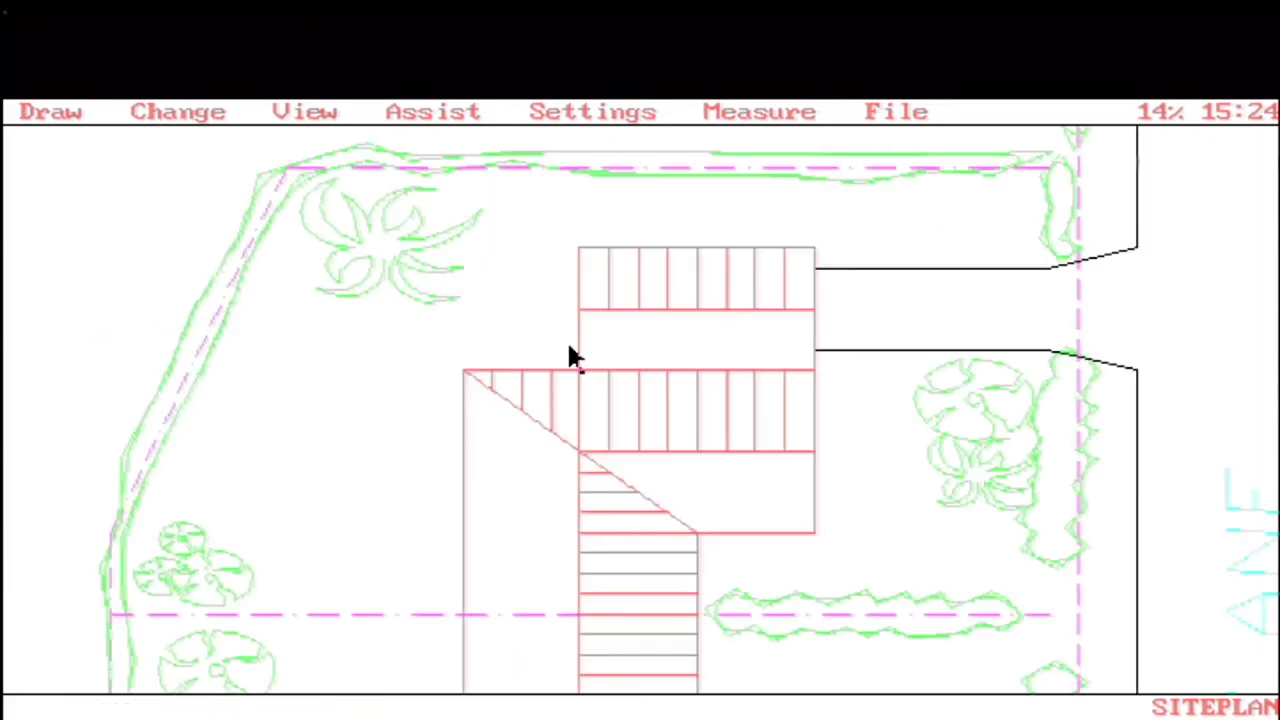
# - Pan the view from the stair corner reference point to frame the stairs
pyautogui.click(320, 112)
pyautogui.click(373, 316)
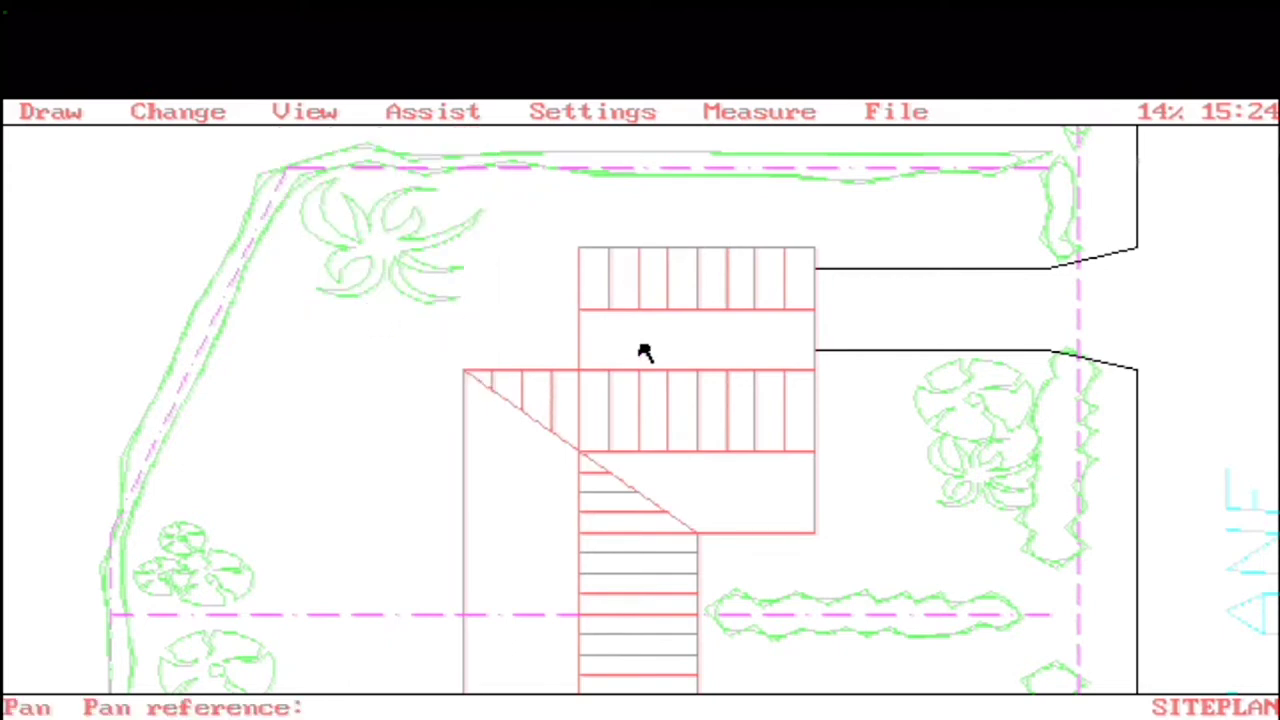
pyautogui.click(574, 326)
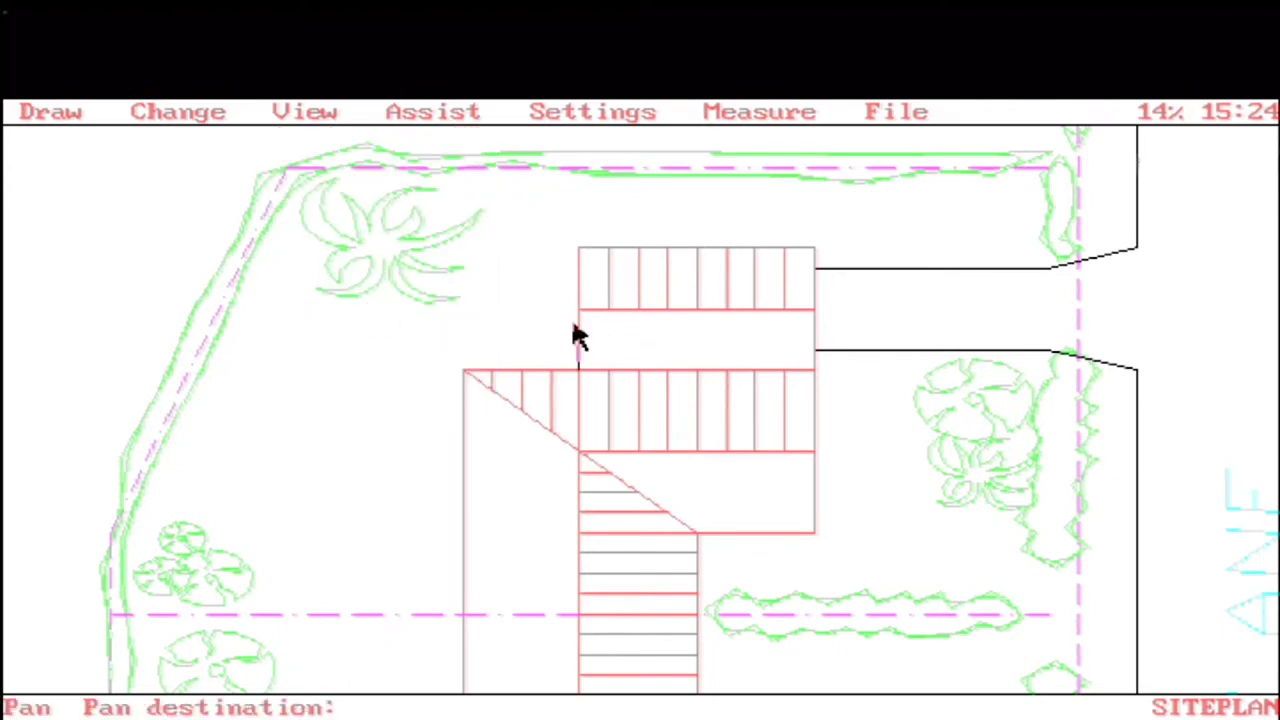
pyautogui.click(419, 348)
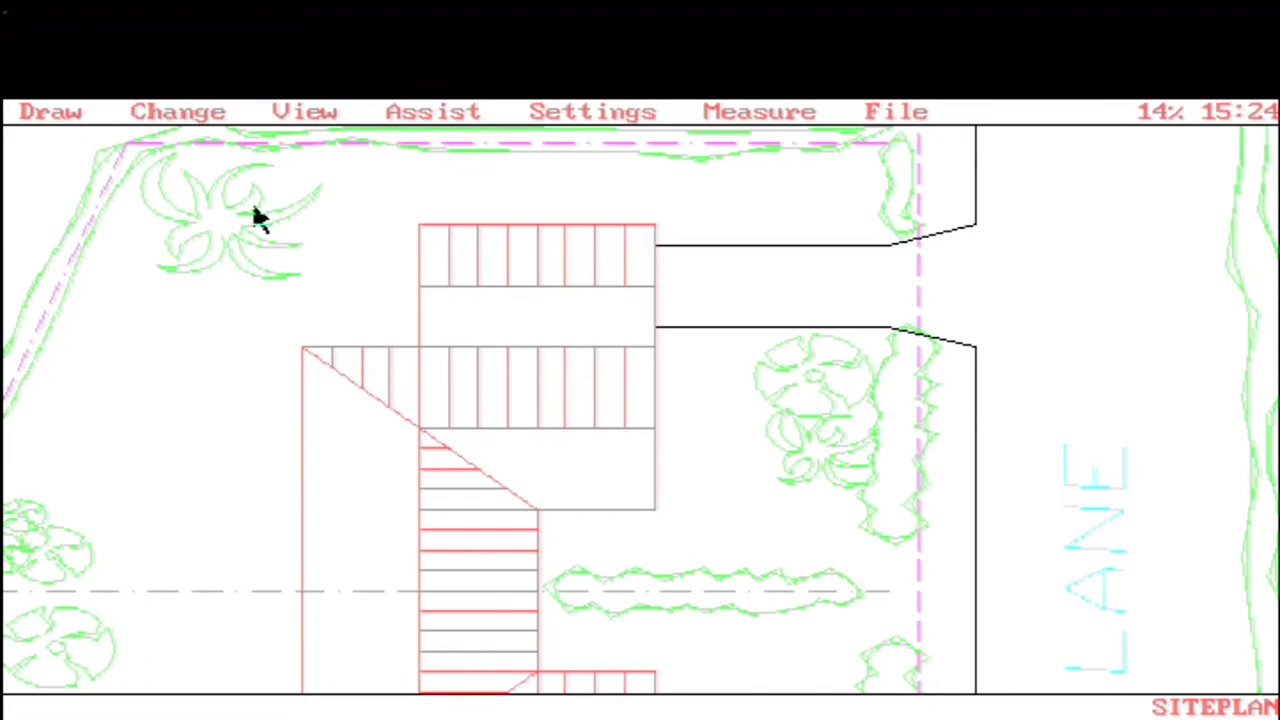
pyautogui.click(51, 110)
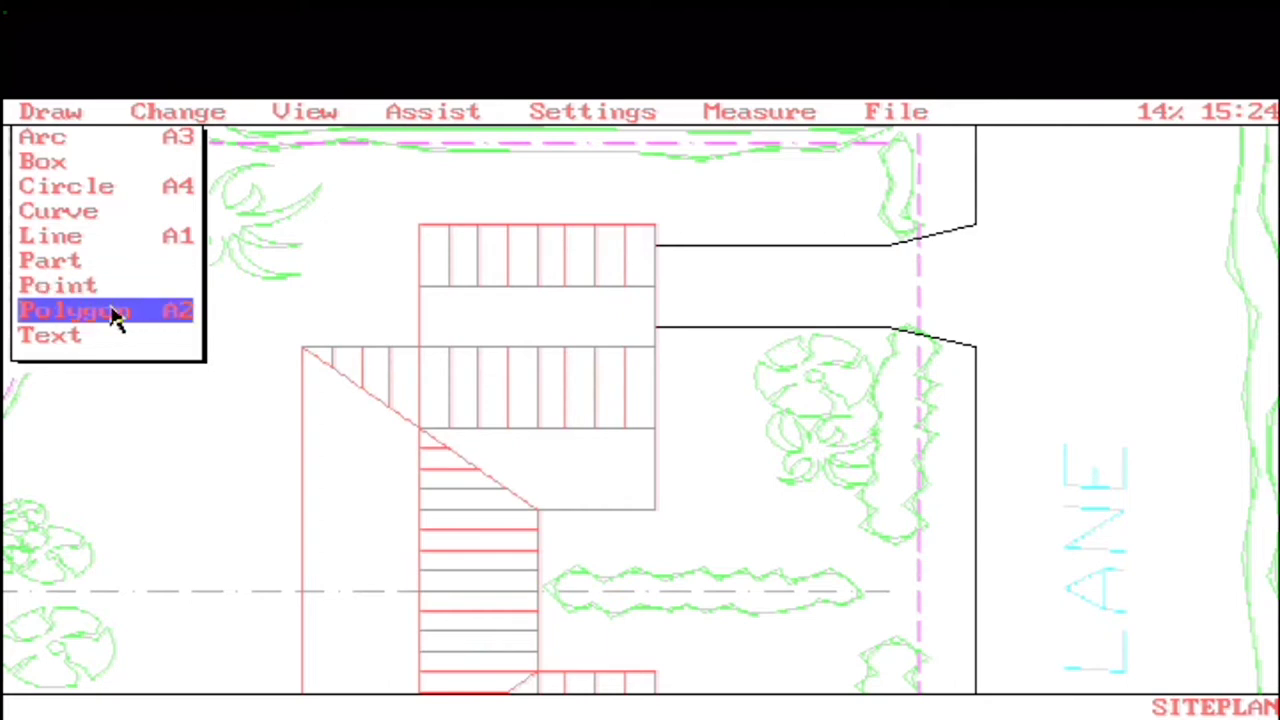
pyautogui.click(118, 254)
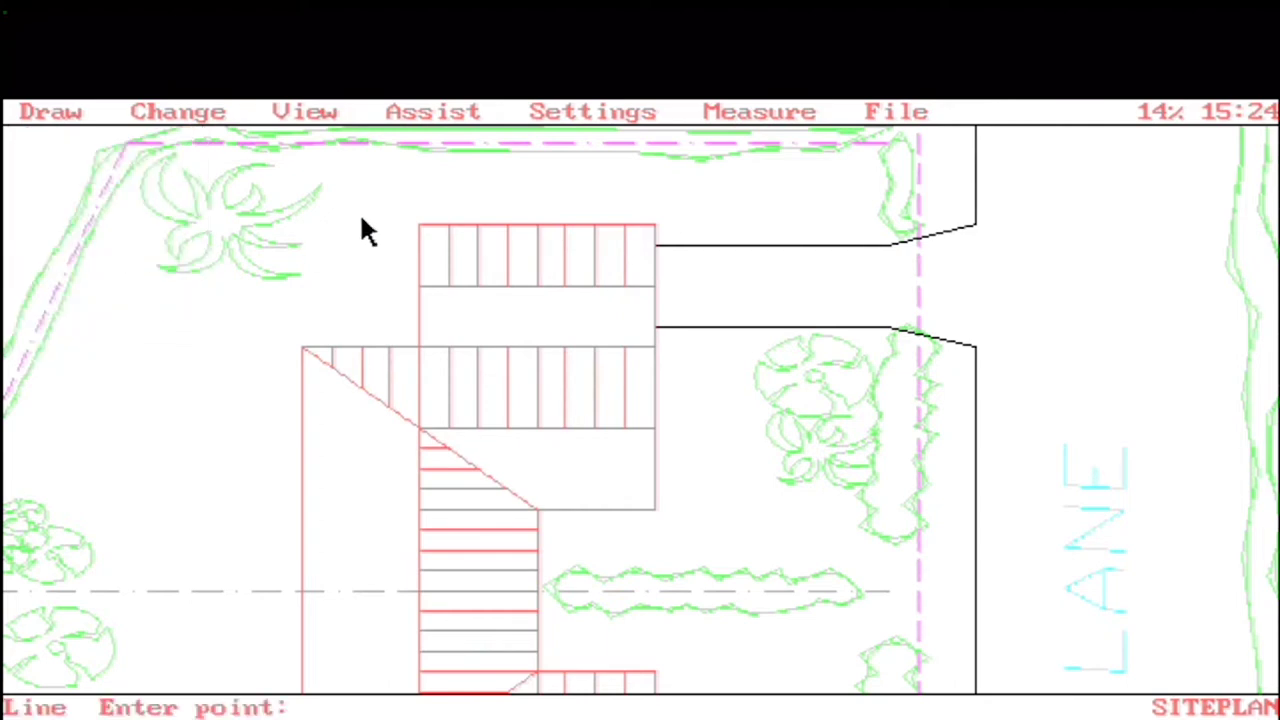
pyautogui.click(449, 121)
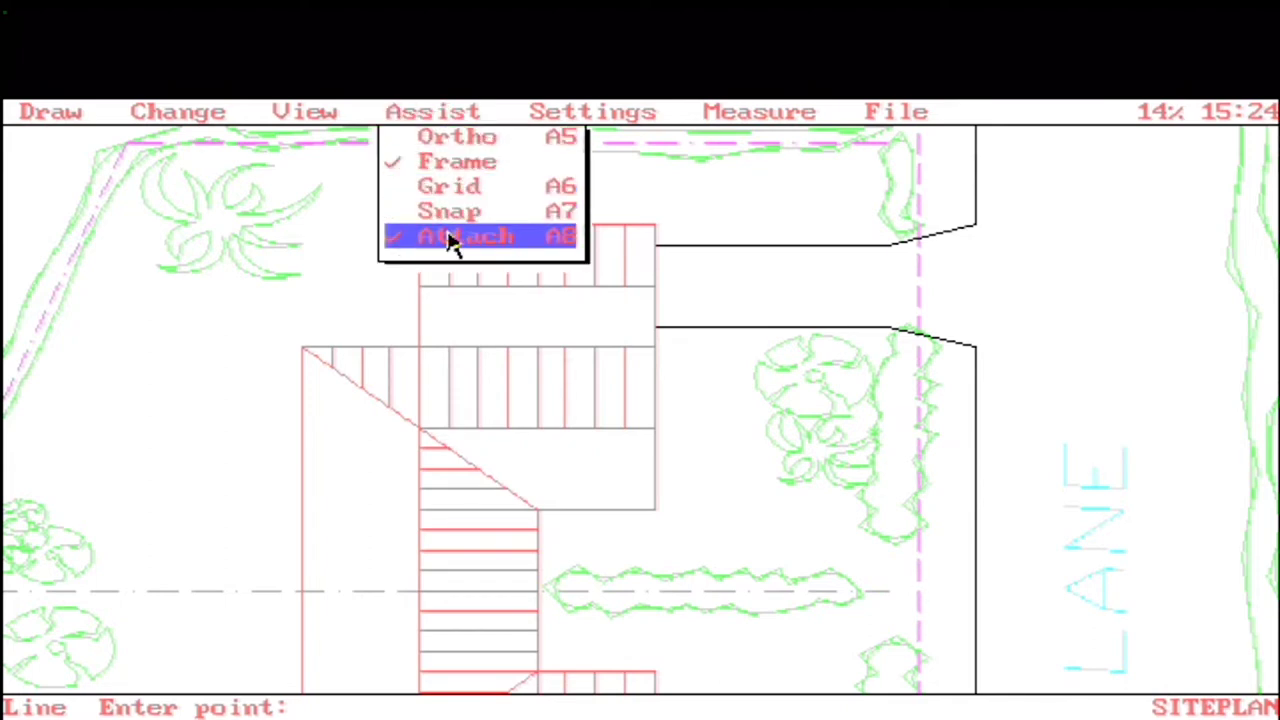
pyautogui.click(566, 118)
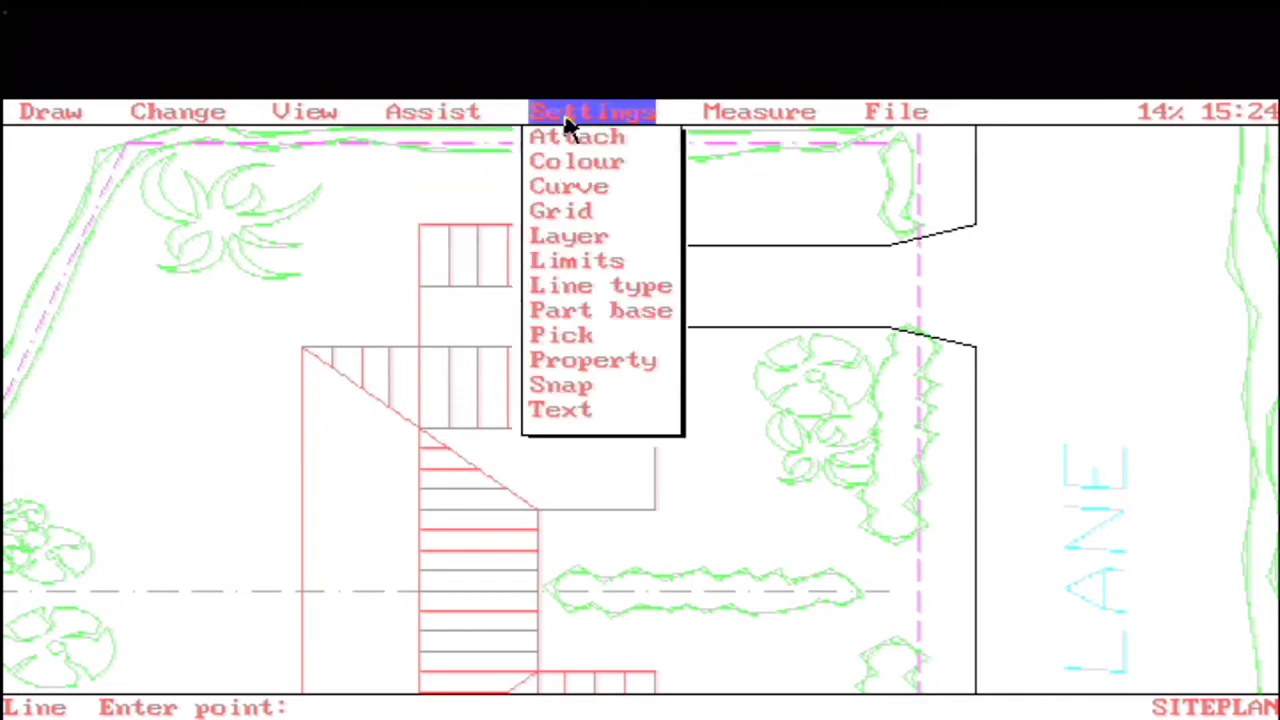
pyautogui.click(570, 135)
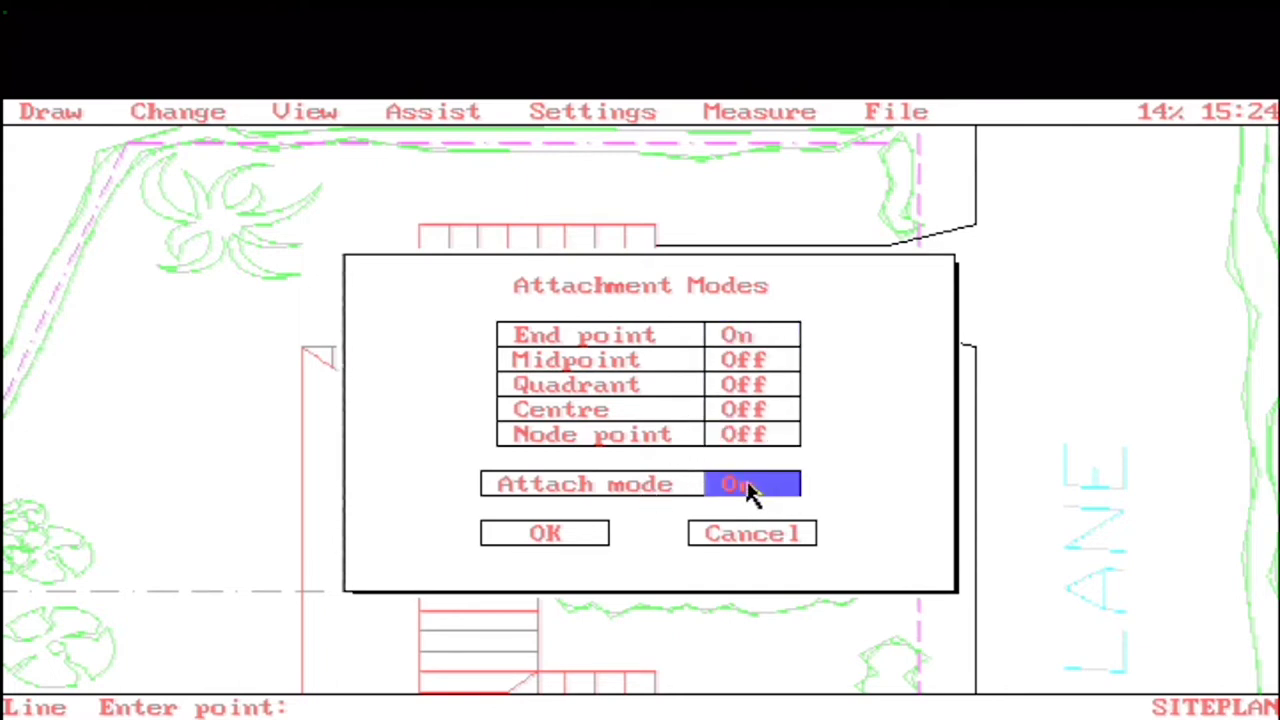
pyautogui.click(508, 538)
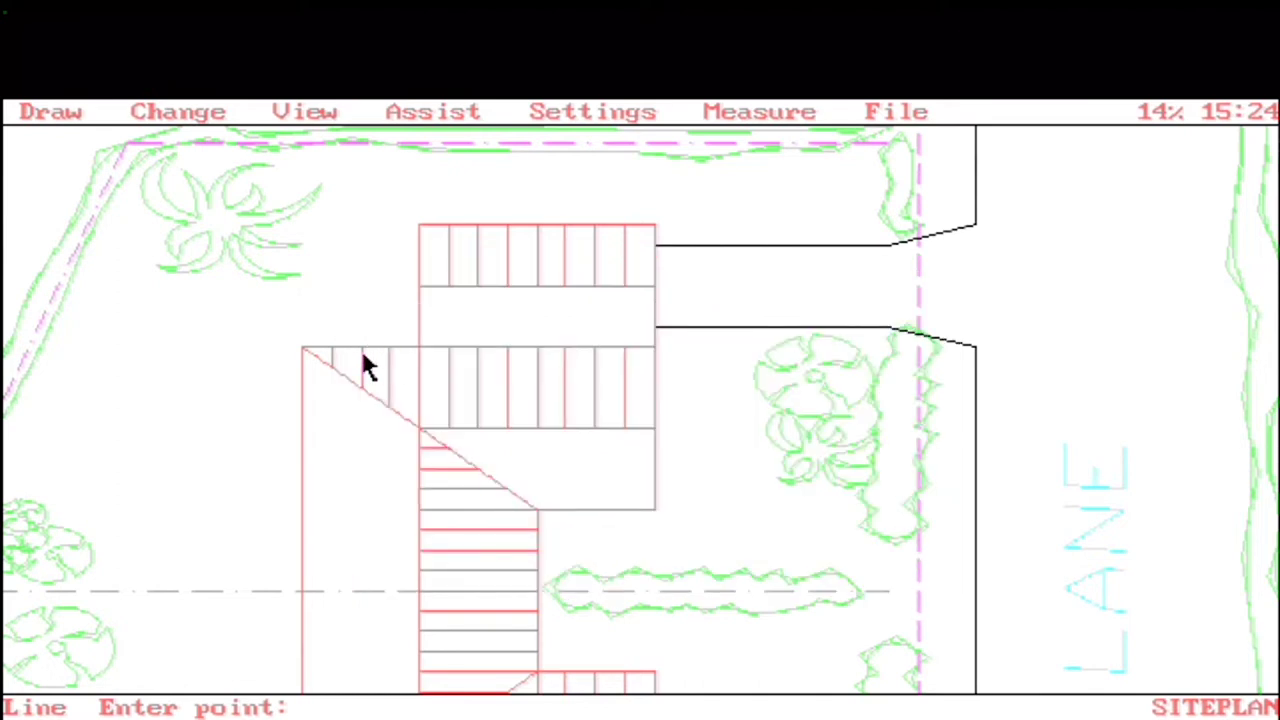
pyautogui.click(305, 350)
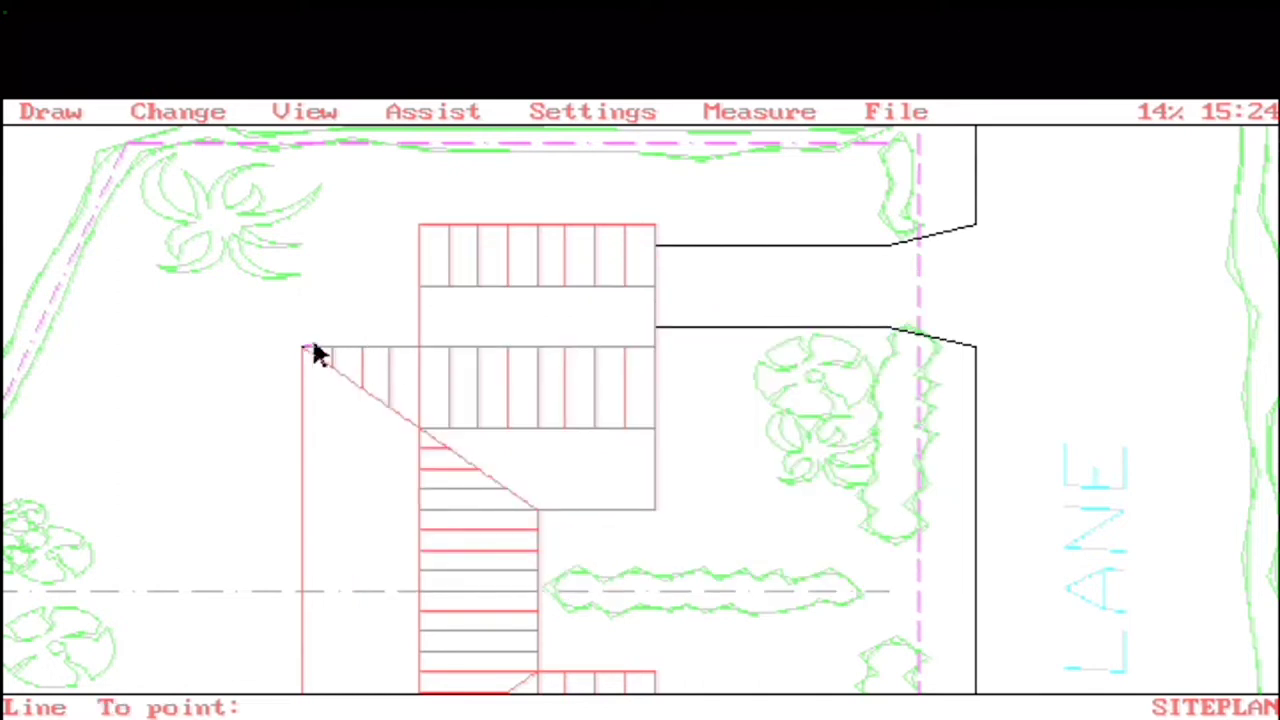
pyautogui.click(336, 292)
pyautogui.click(333, 348)
pyautogui.click(337, 293)
pyautogui.click(411, 289)
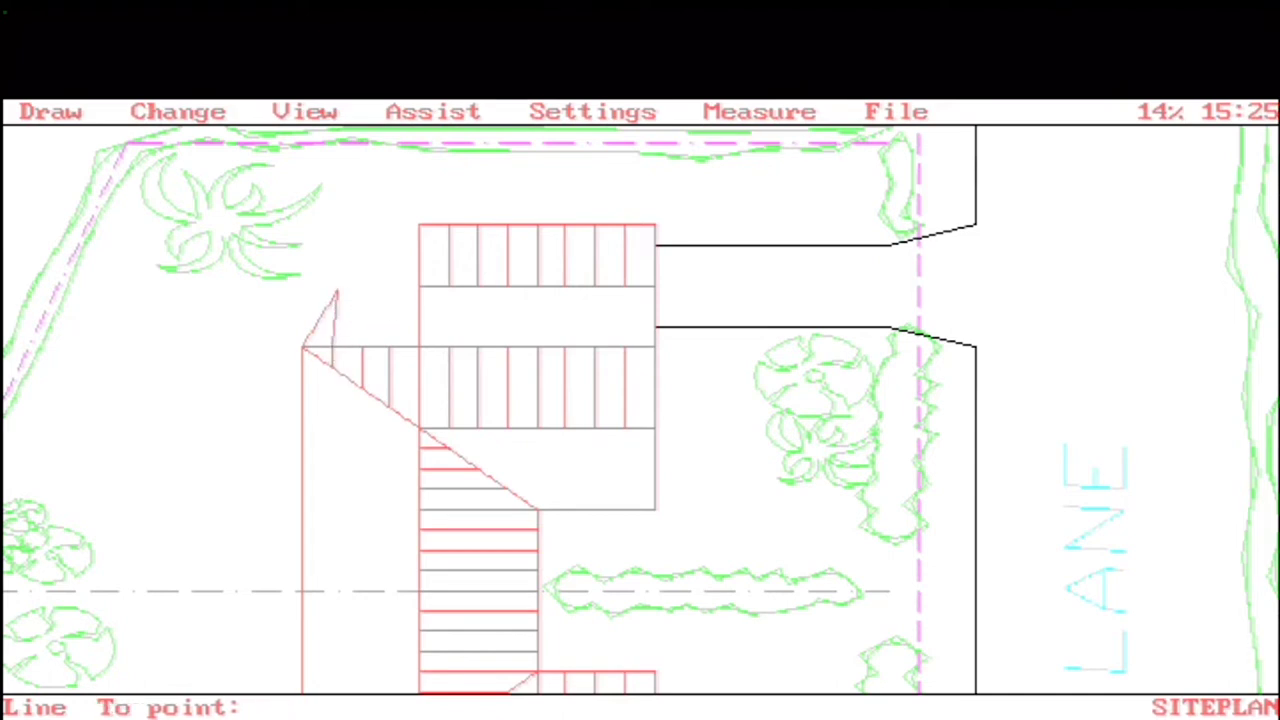
pyautogui.click(338, 290)
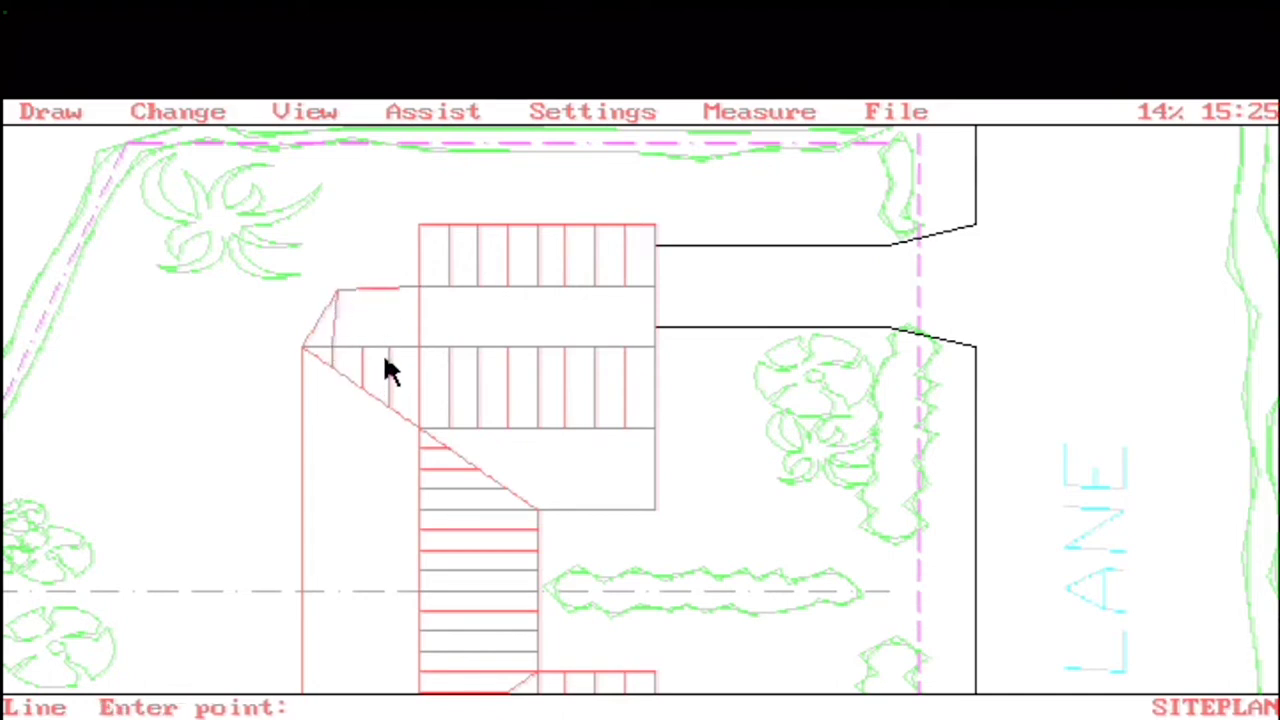
pyautogui.hotkey('alt', 'u')
pyautogui.hotkey('alt', 'u')
pyautogui.hotkey('alt', 'u')
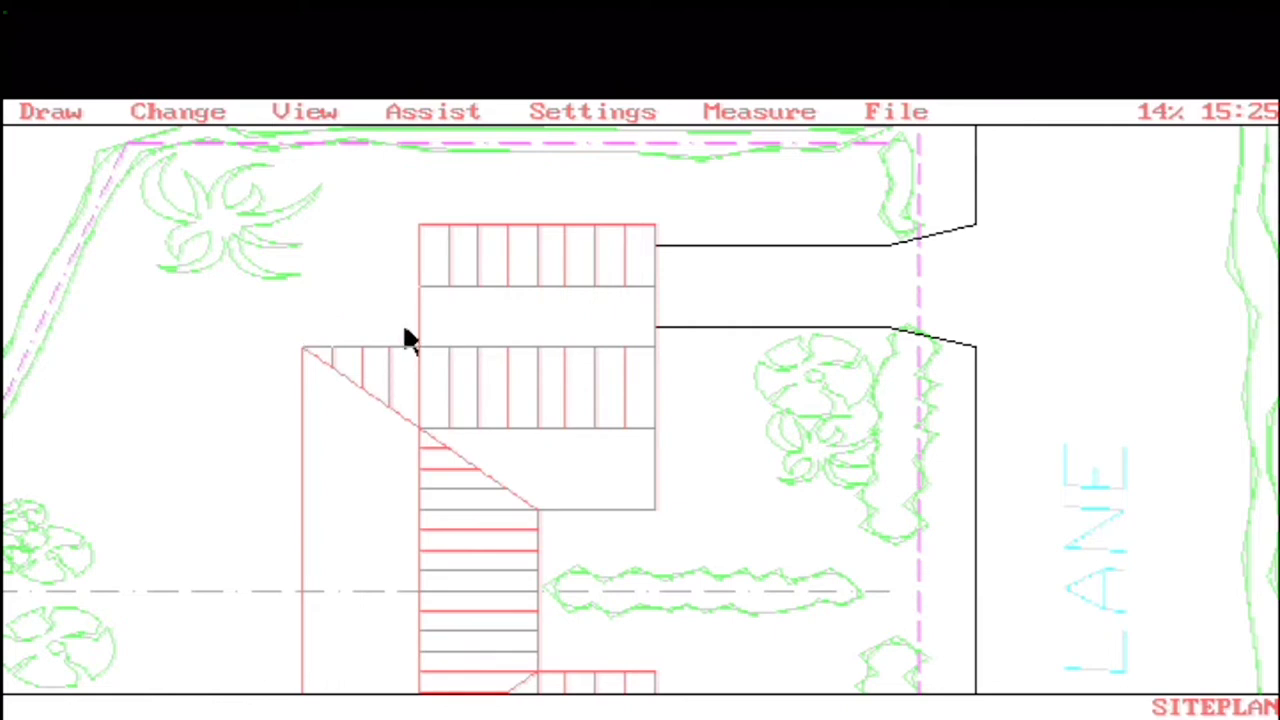
# - Set the drawing colour to Red and restrict property changes to colour only
pyautogui.click(594, 118)
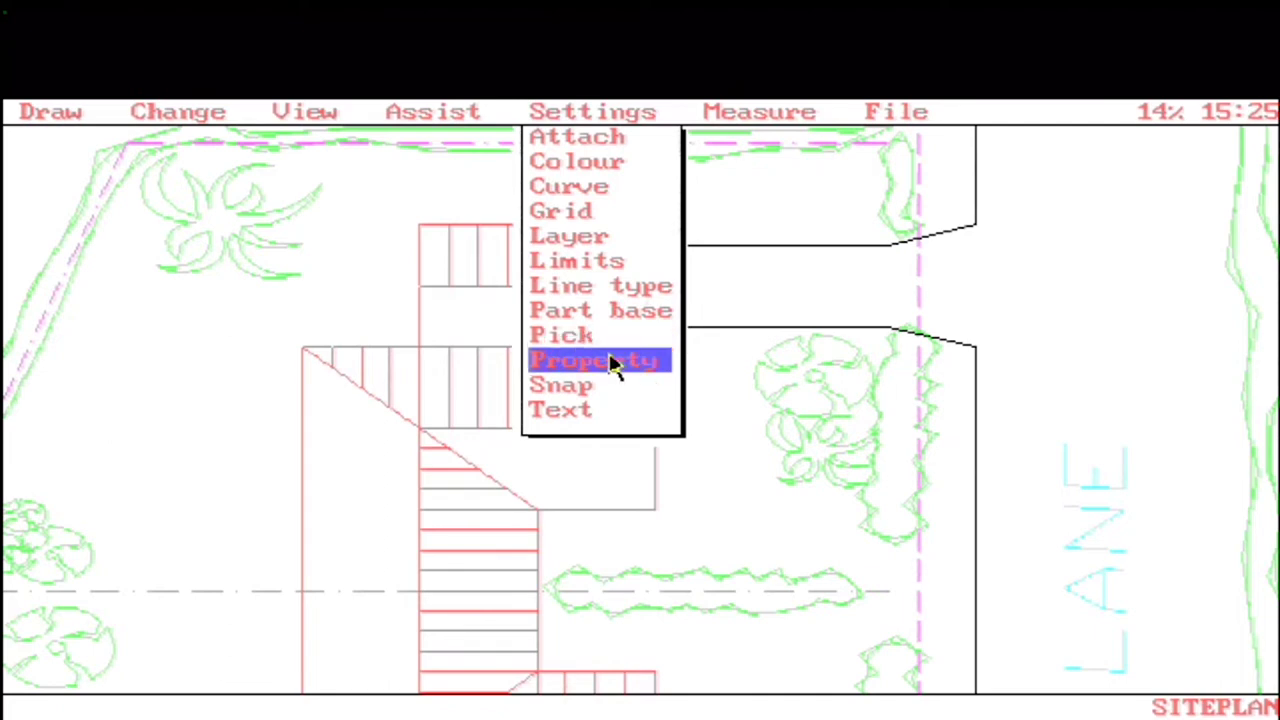
pyautogui.click(590, 161)
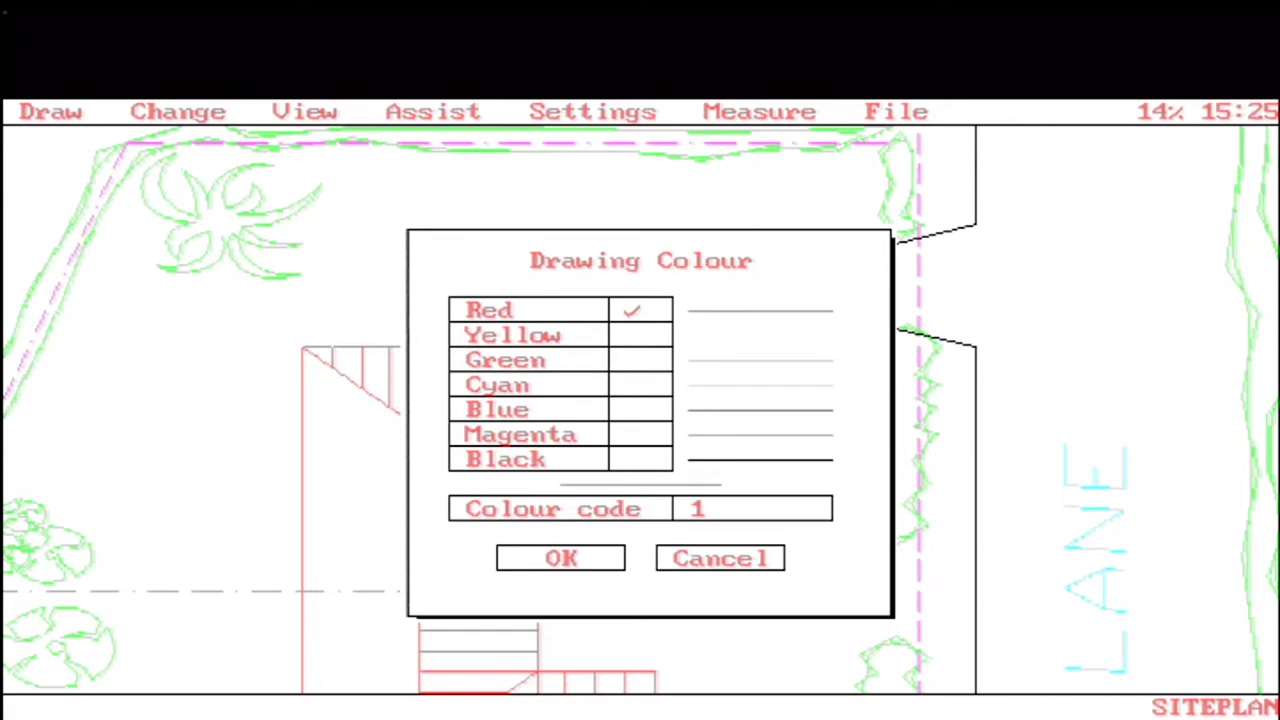
pyautogui.click(563, 560)
pyautogui.click(590, 115)
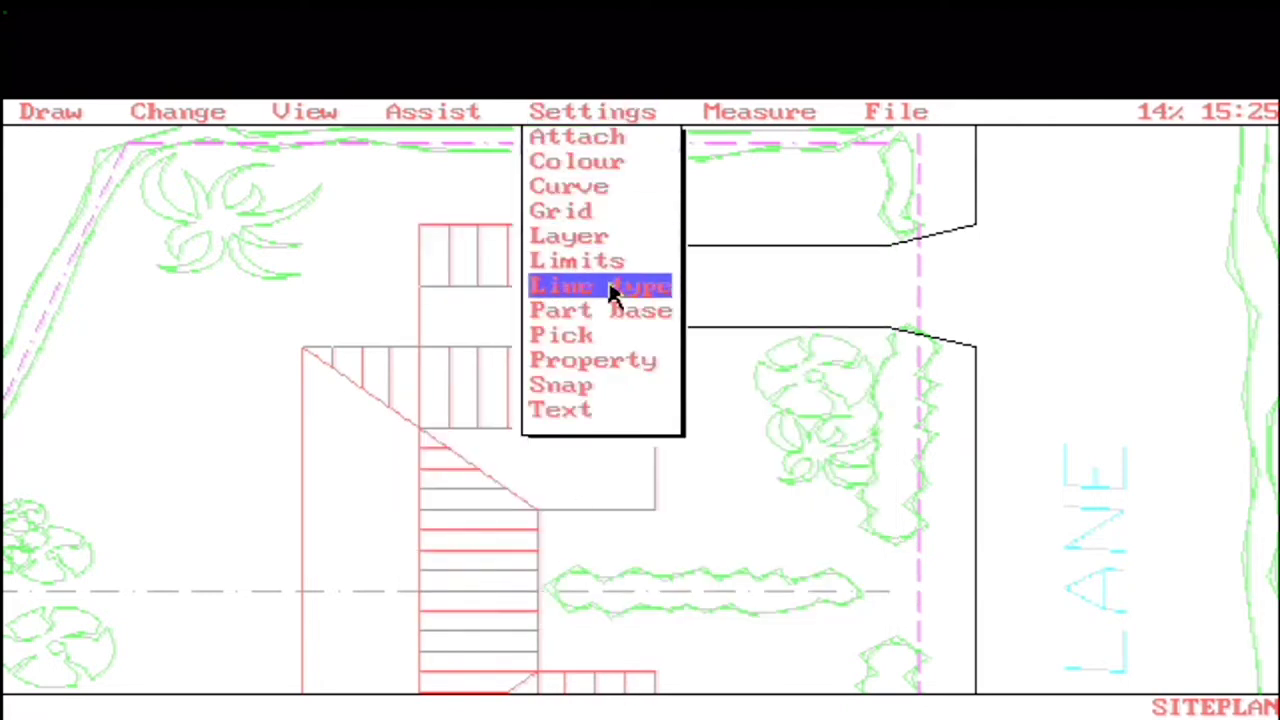
pyautogui.click(622, 362)
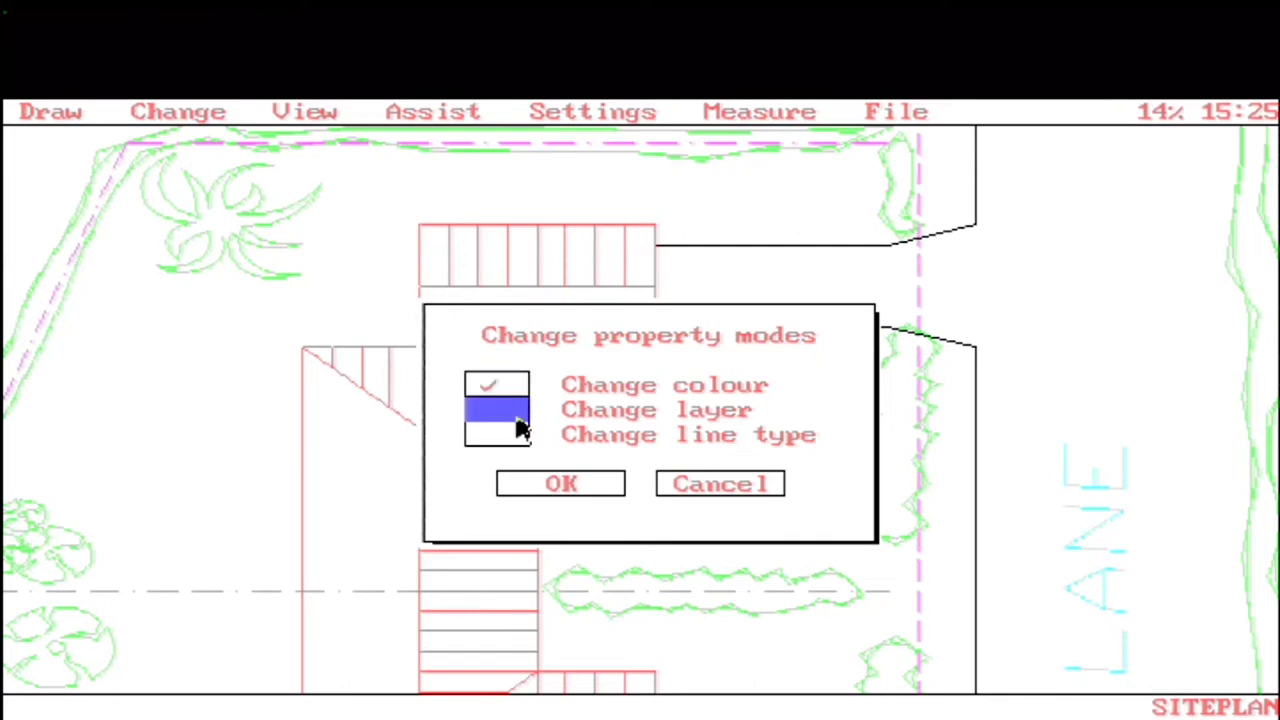
pyautogui.click(558, 485)
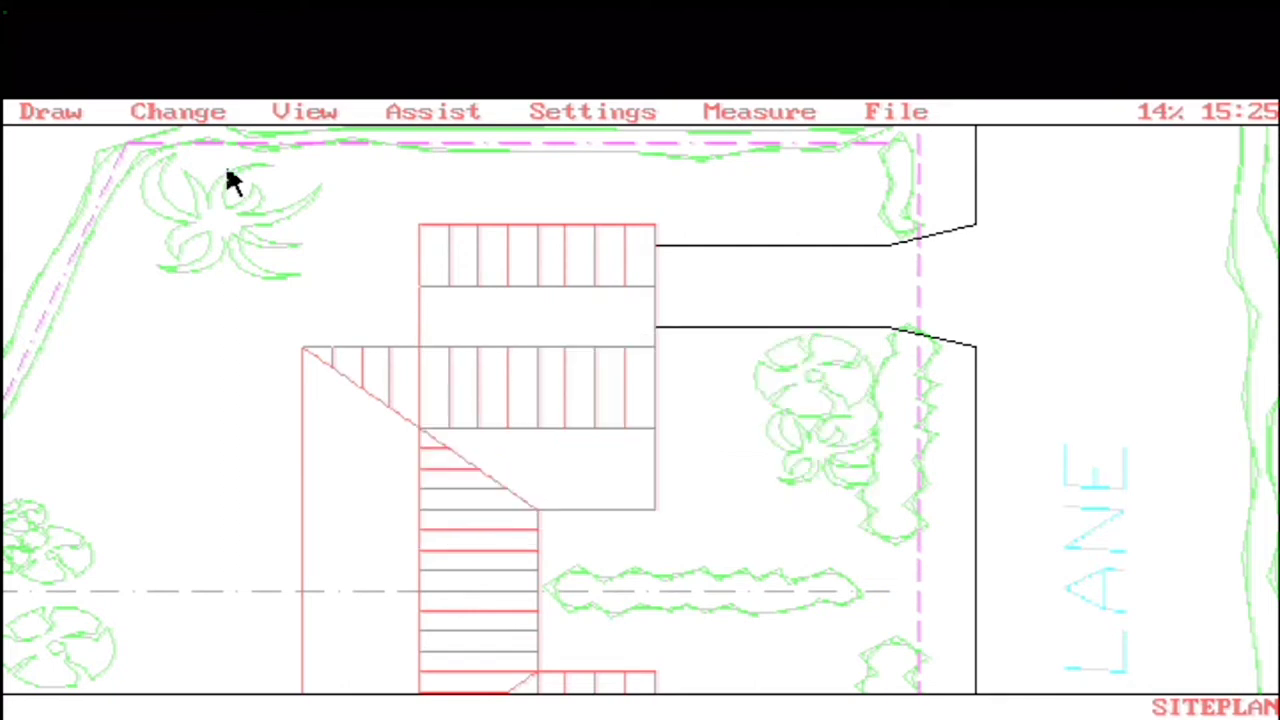
# - Recolour the palm tree, upper and lower shrubs, and the hedge red
pyautogui.click(200, 116)
pyautogui.click(251, 362)
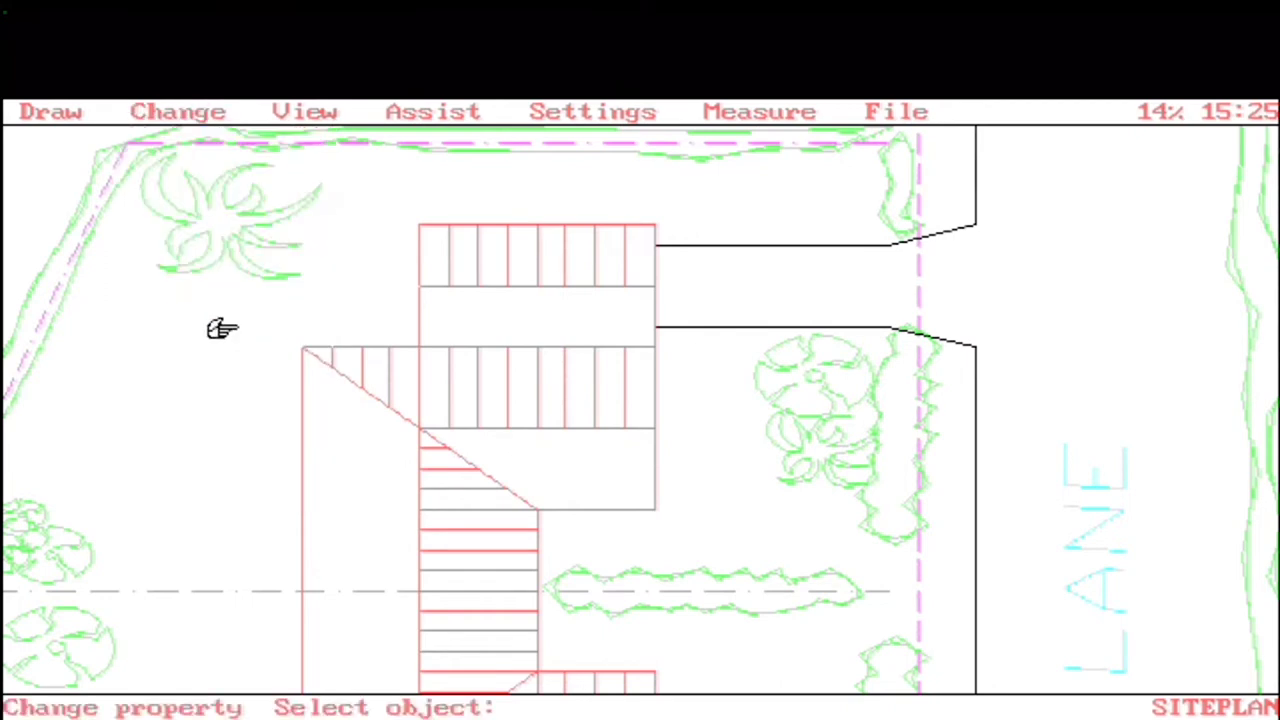
pyautogui.click(229, 272)
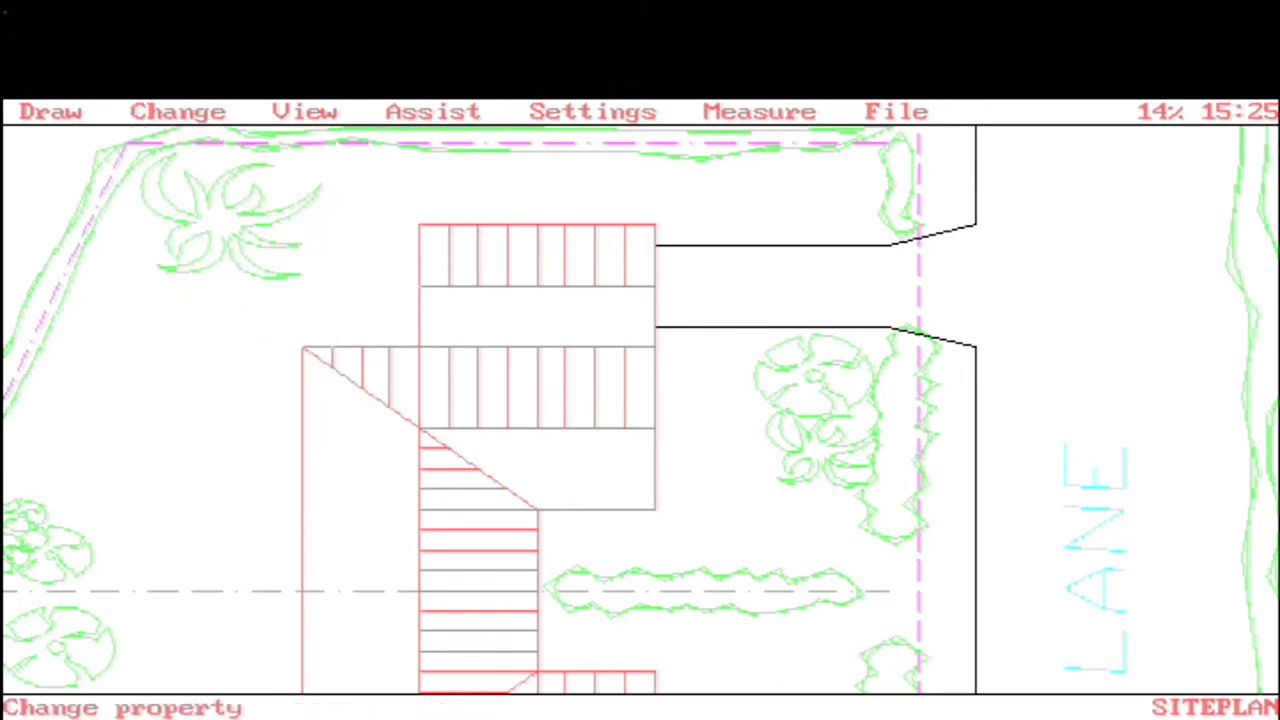
pyautogui.click(810, 366)
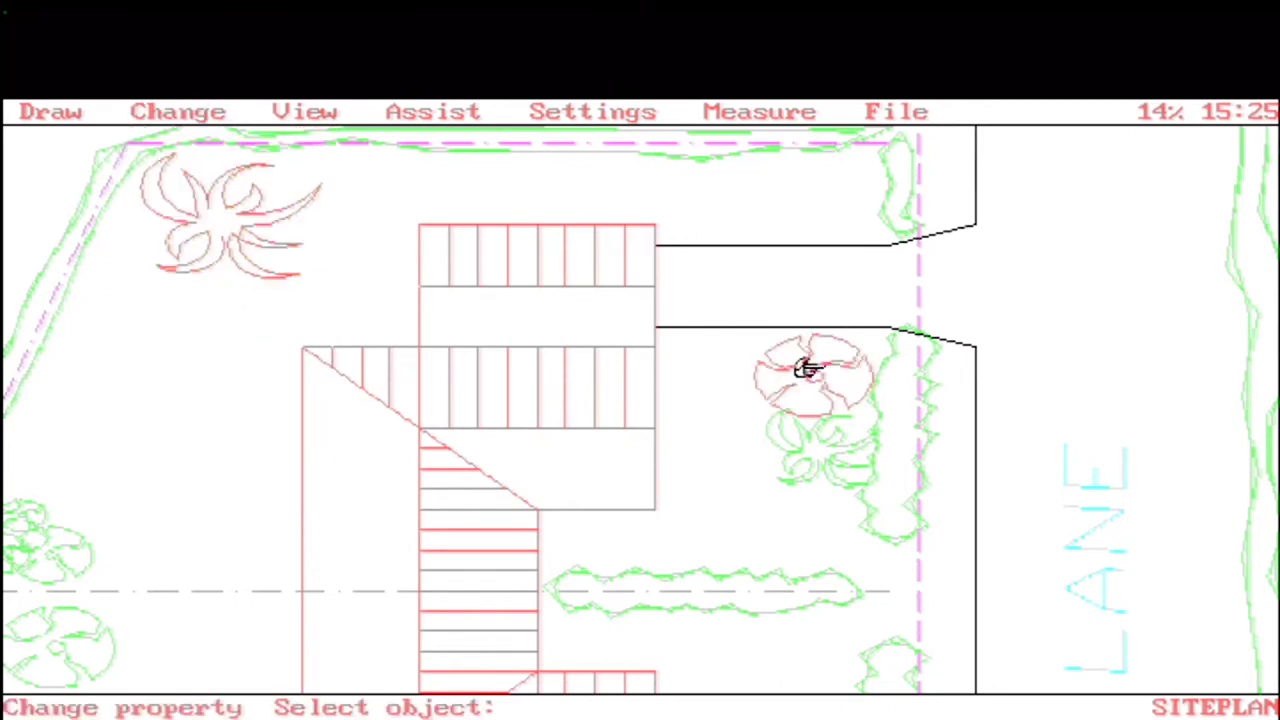
pyautogui.click(790, 431)
pyautogui.click(857, 421)
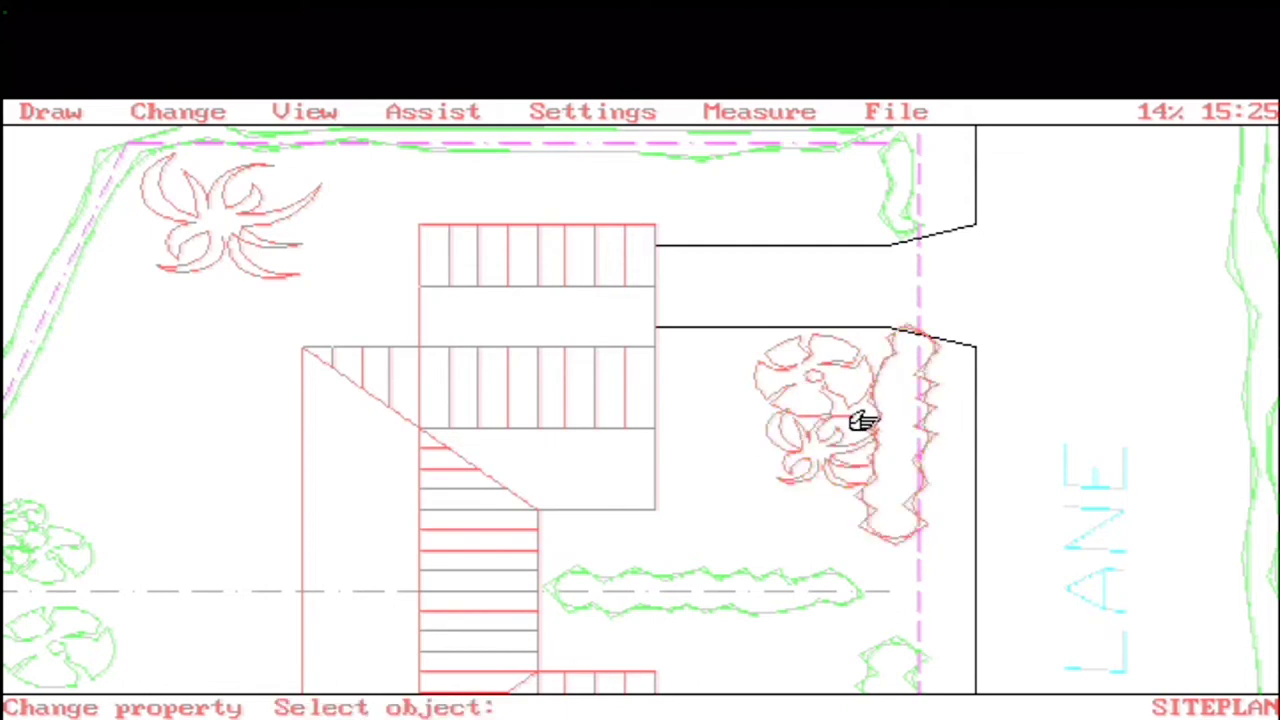
pyautogui.click(176, 113)
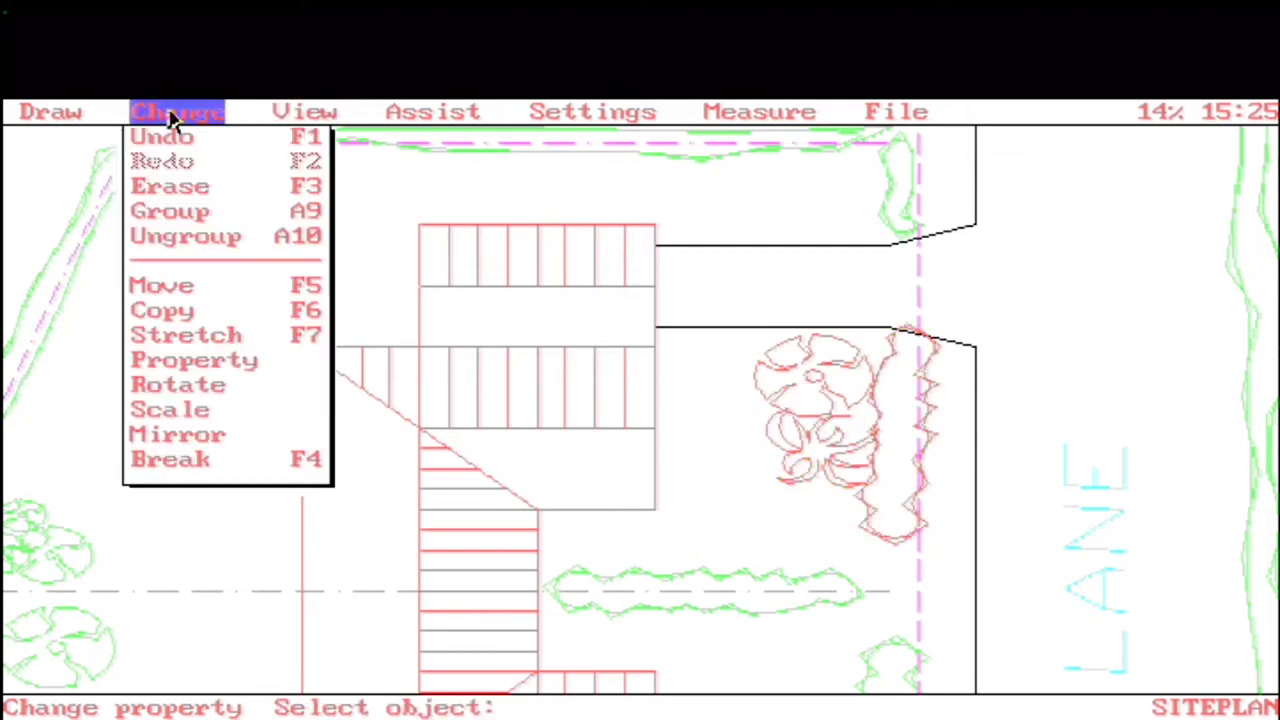
# - Move the upper stair block to a new spot, then undo to restore it
pyautogui.click(233, 288)
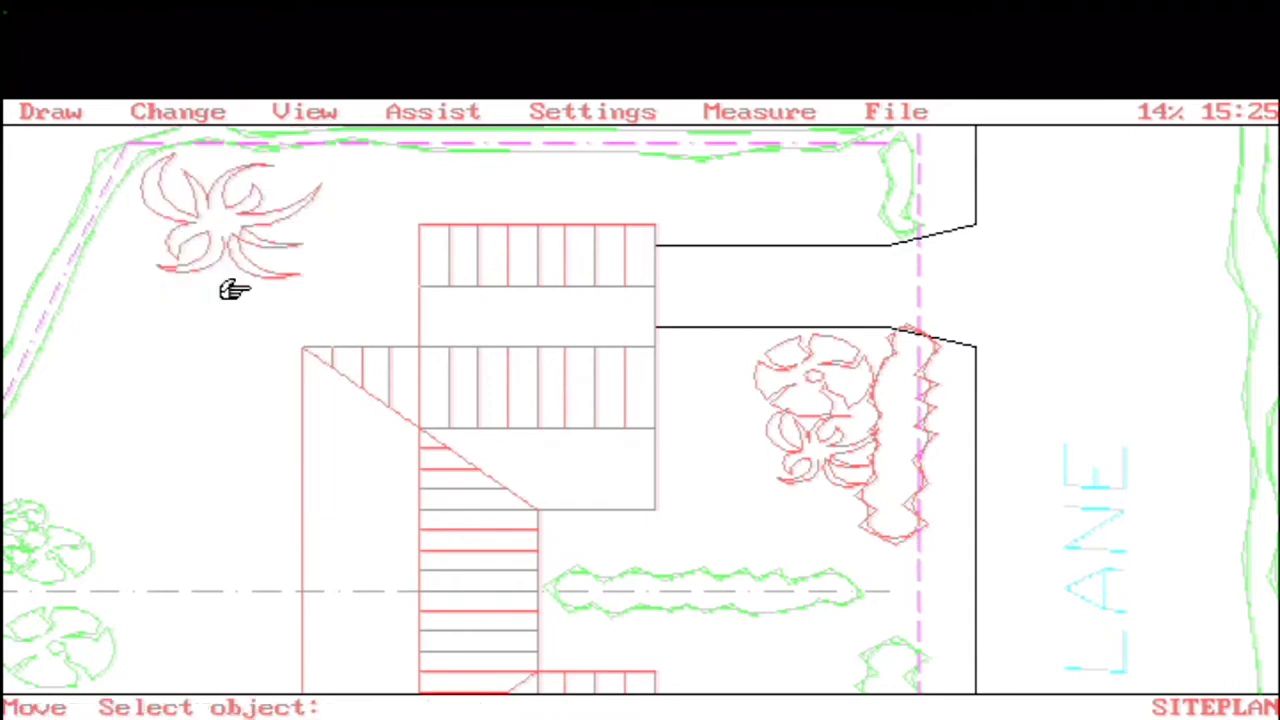
pyautogui.click(418, 240)
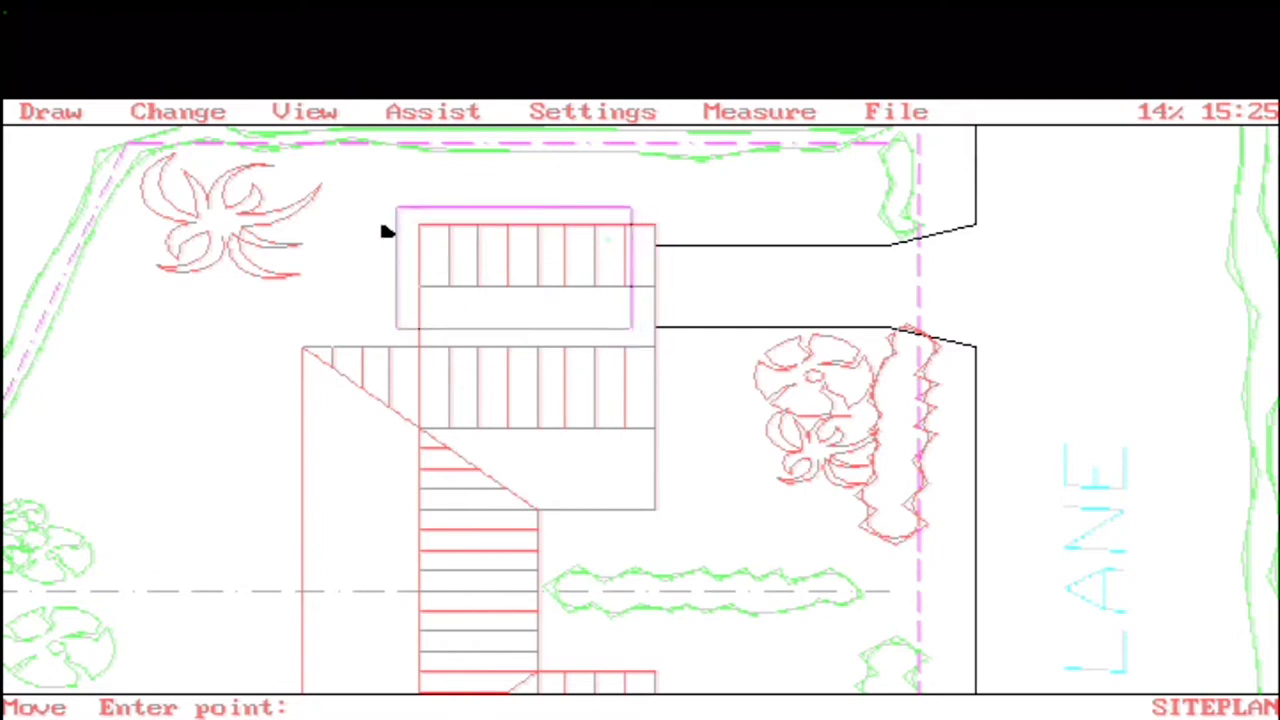
pyautogui.click(348, 207)
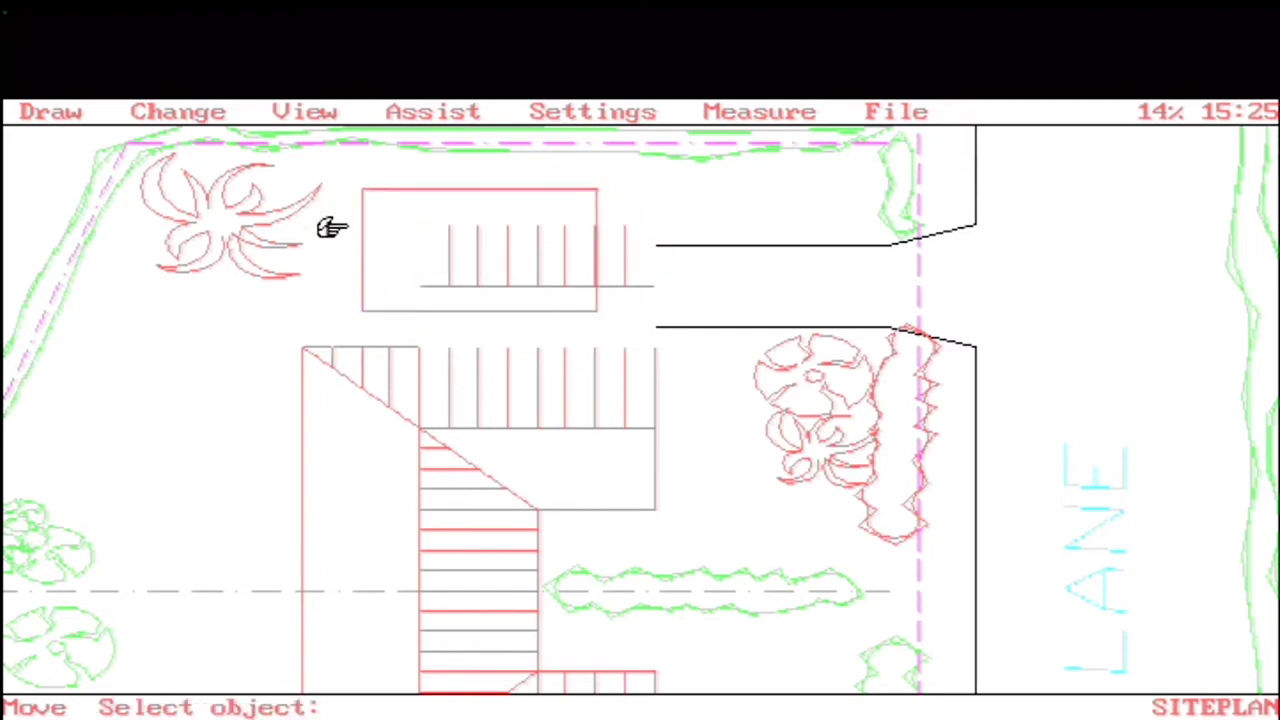
pyautogui.hotkey('ctrl', 'z')
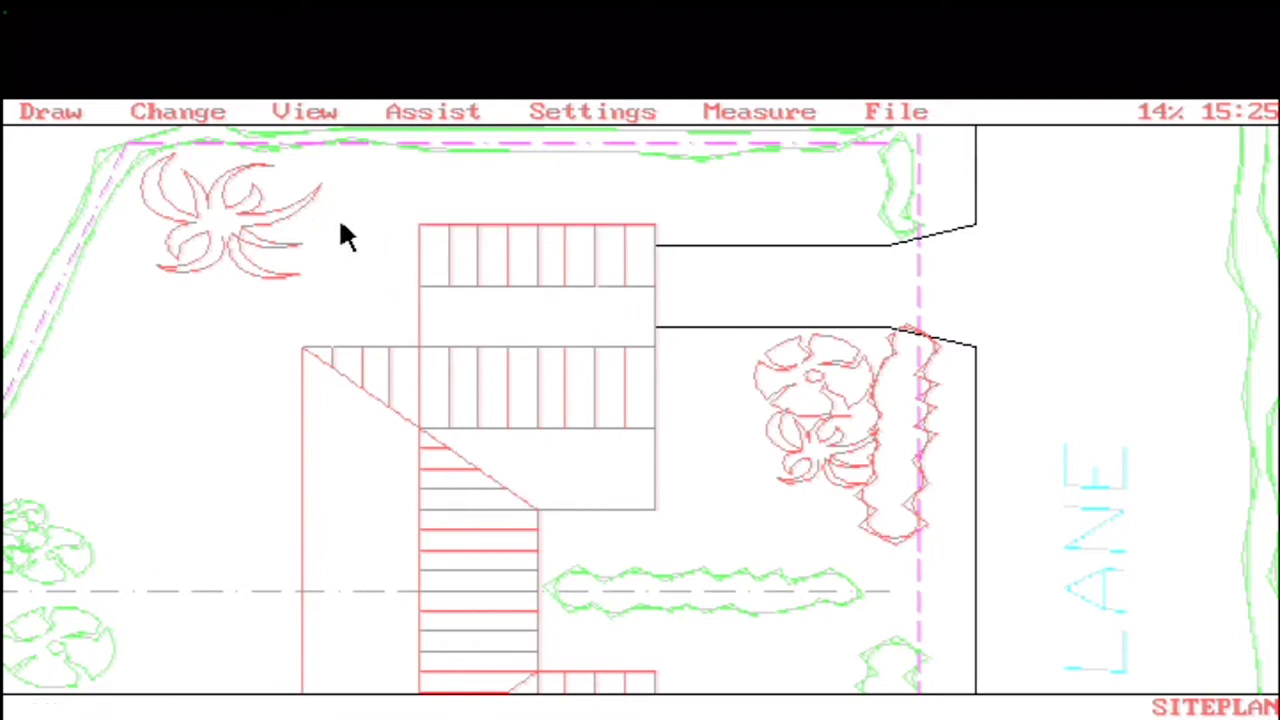
pyautogui.click(216, 122)
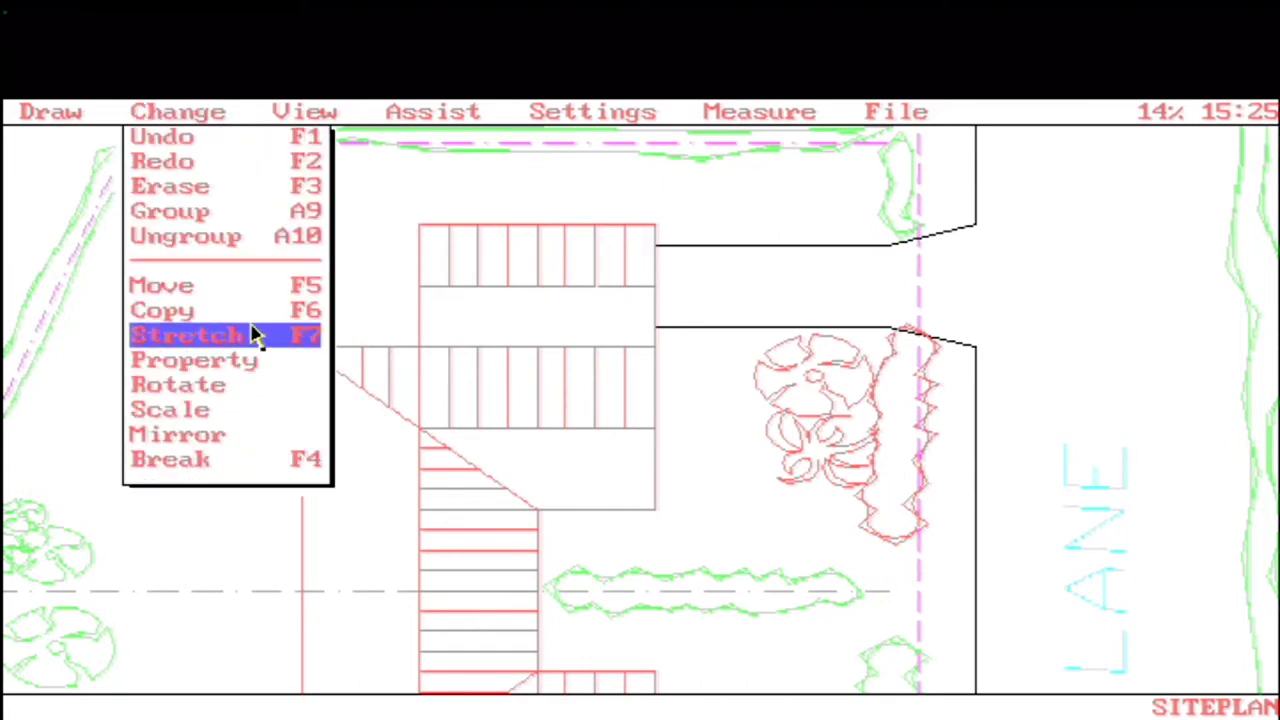
pyautogui.click(425, 122)
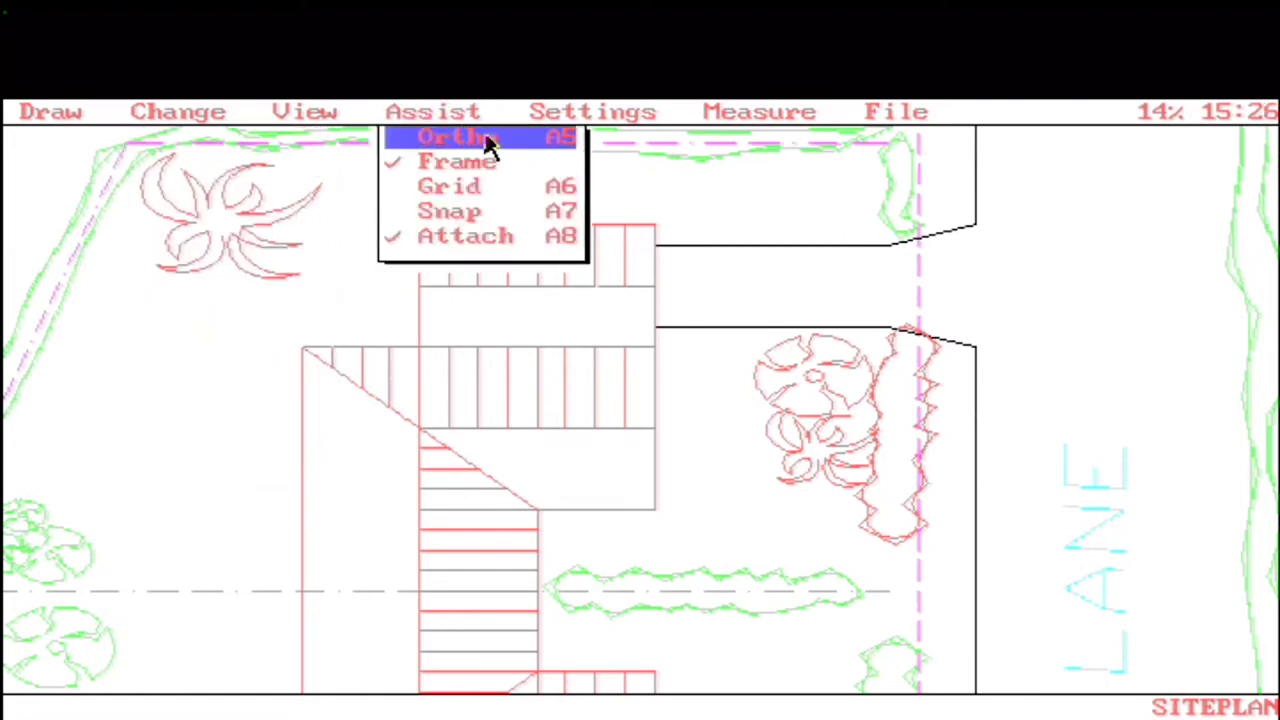
# - Review the Layer status settings and cancel without changing any layers
pyautogui.click(633, 118)
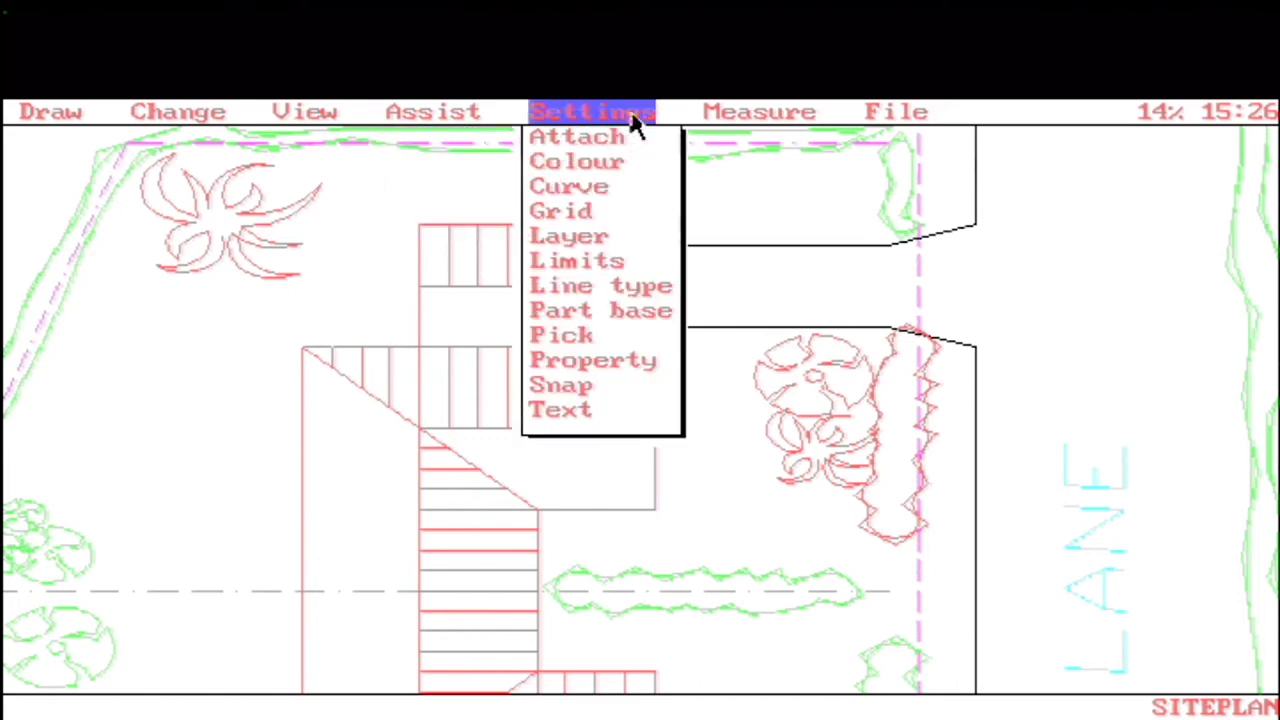
pyautogui.click(594, 237)
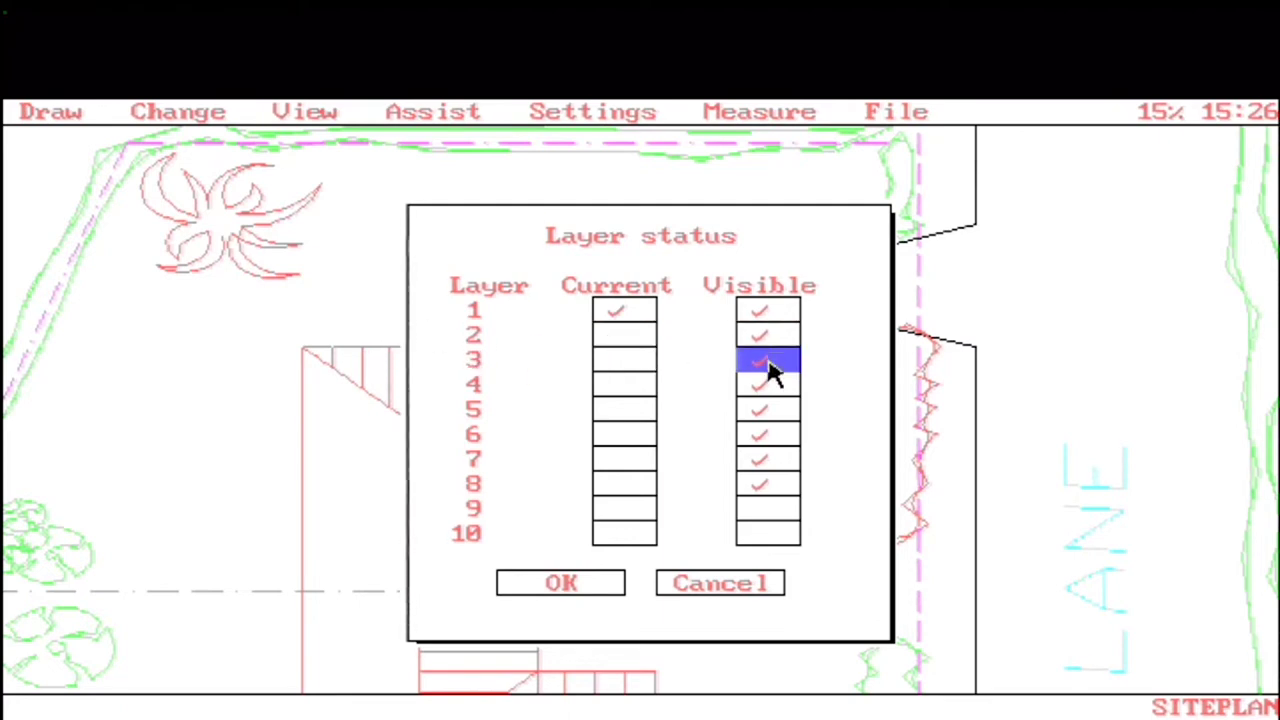
pyautogui.click(720, 583)
pyautogui.click(768, 111)
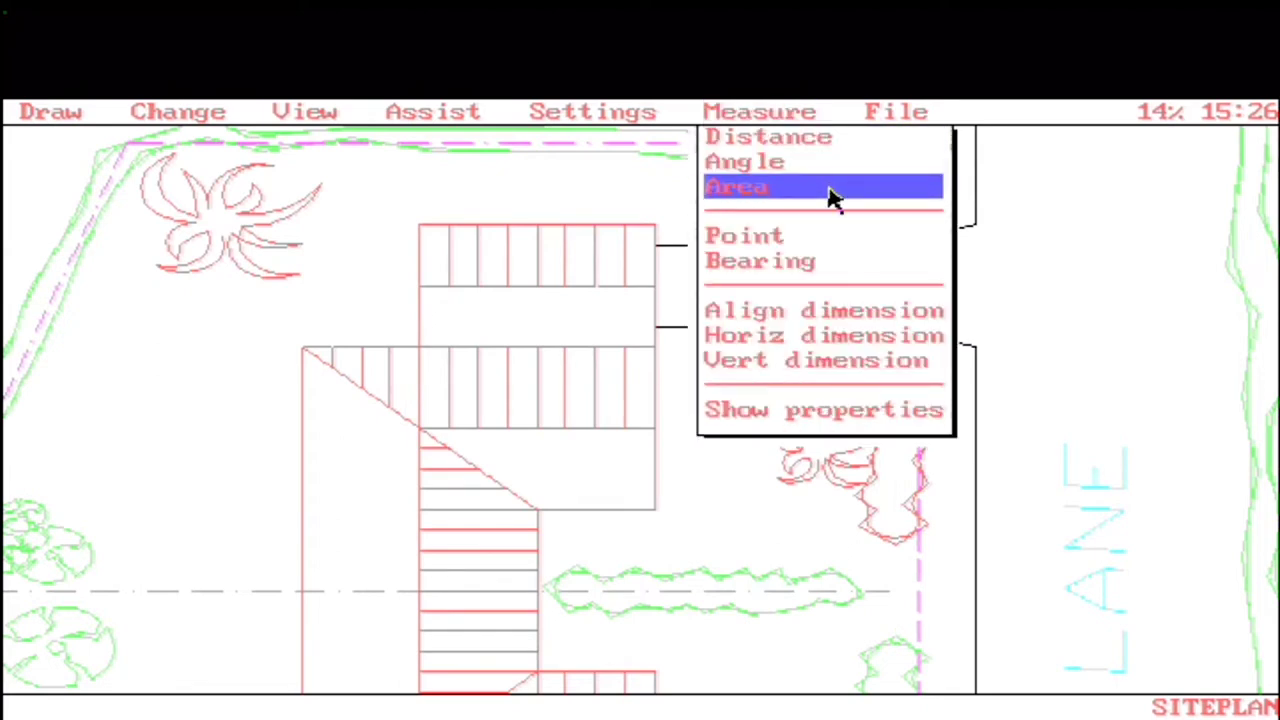
# - Dimension the upper stair block's top edge horizontally, reading 20, placed above it
pyautogui.click(825, 338)
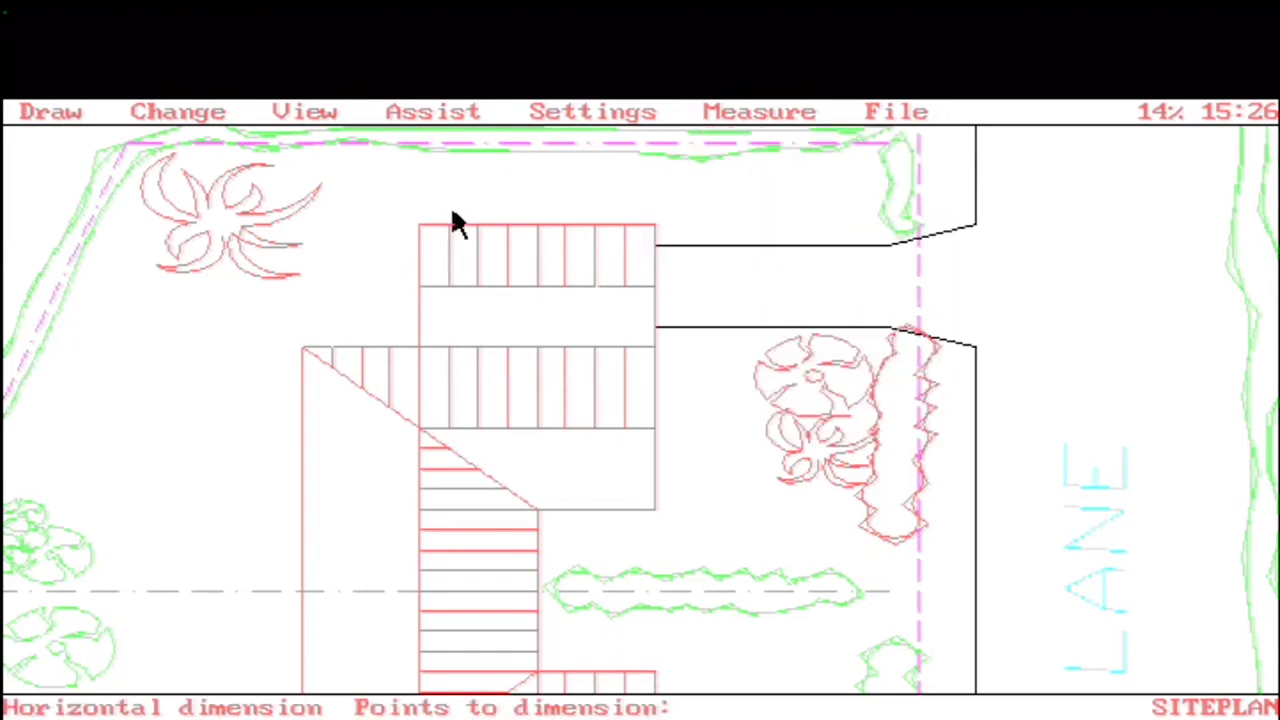
pyautogui.click(421, 226)
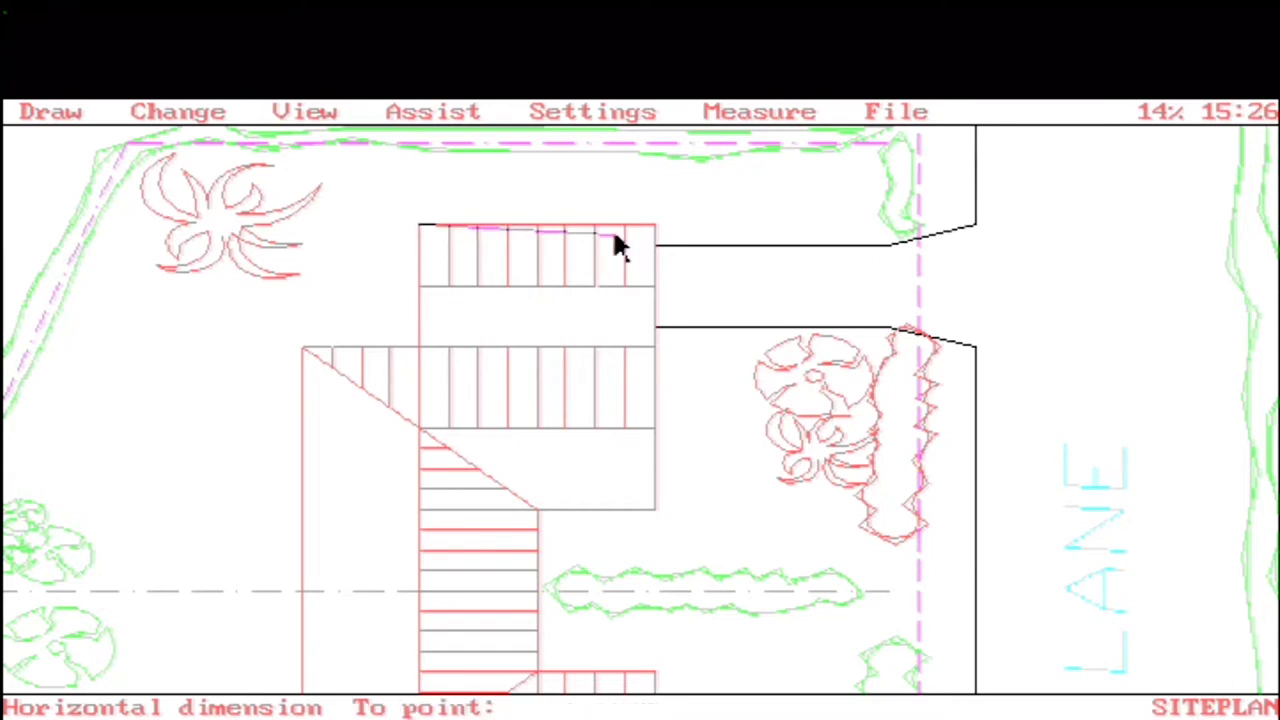
pyautogui.click(655, 227)
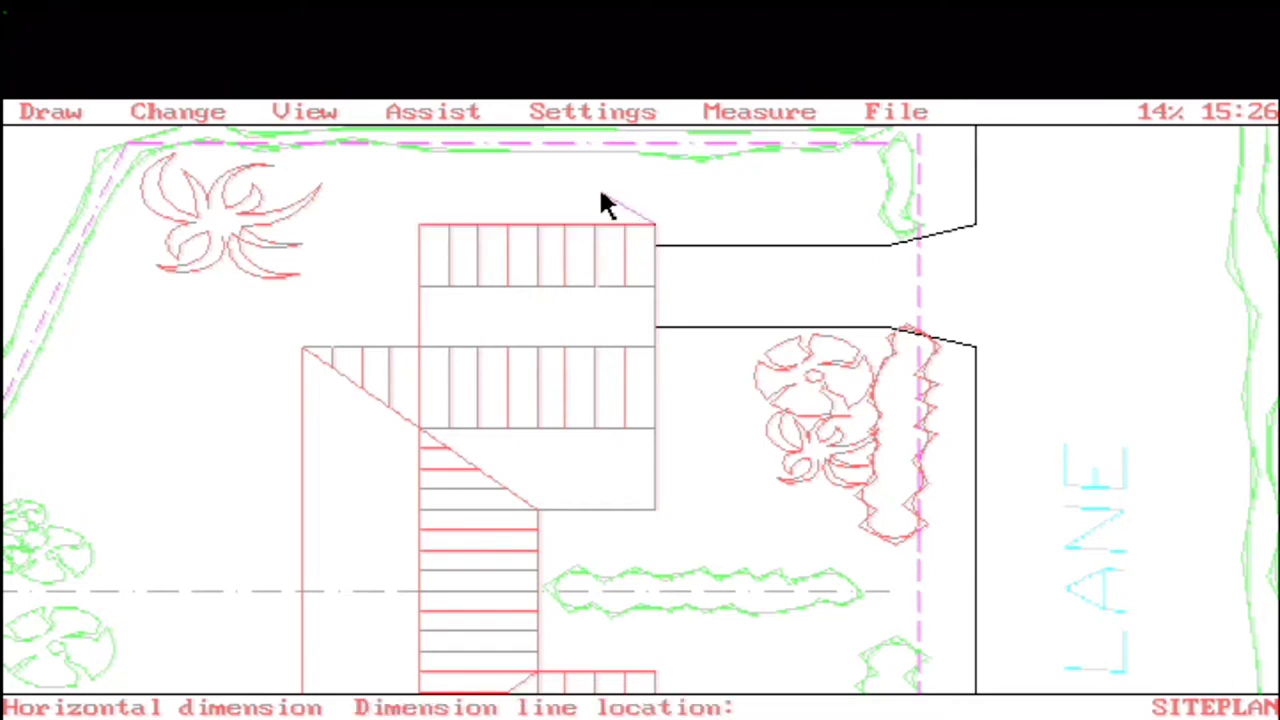
pyautogui.click(602, 201)
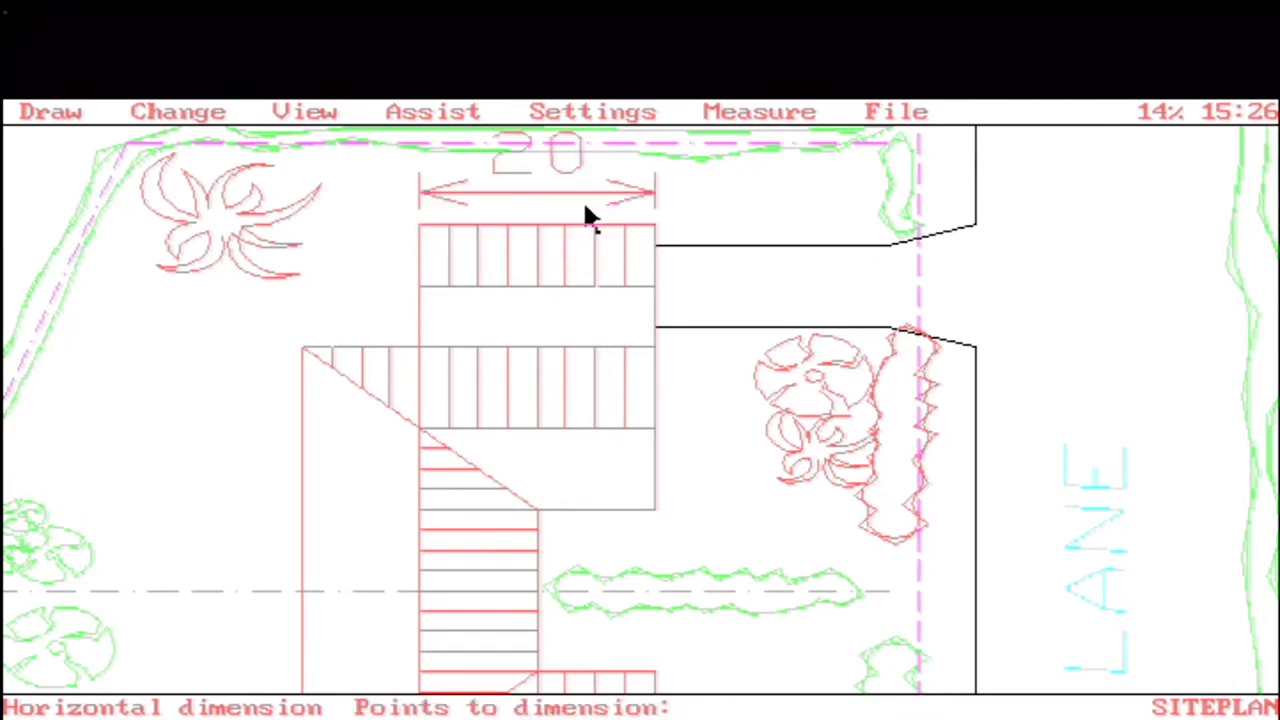
pyautogui.click(915, 113)
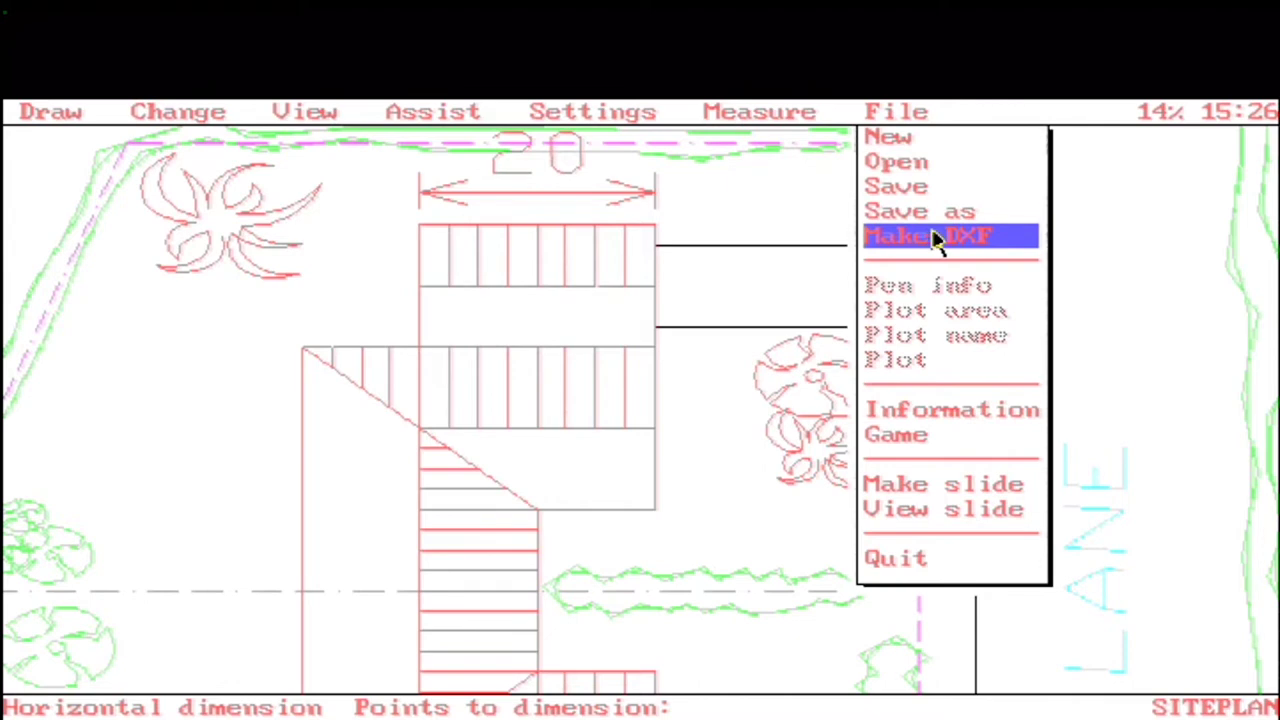
# - Show the program information box (Release 1.02, June 1987) and close it
pyautogui.click(931, 416)
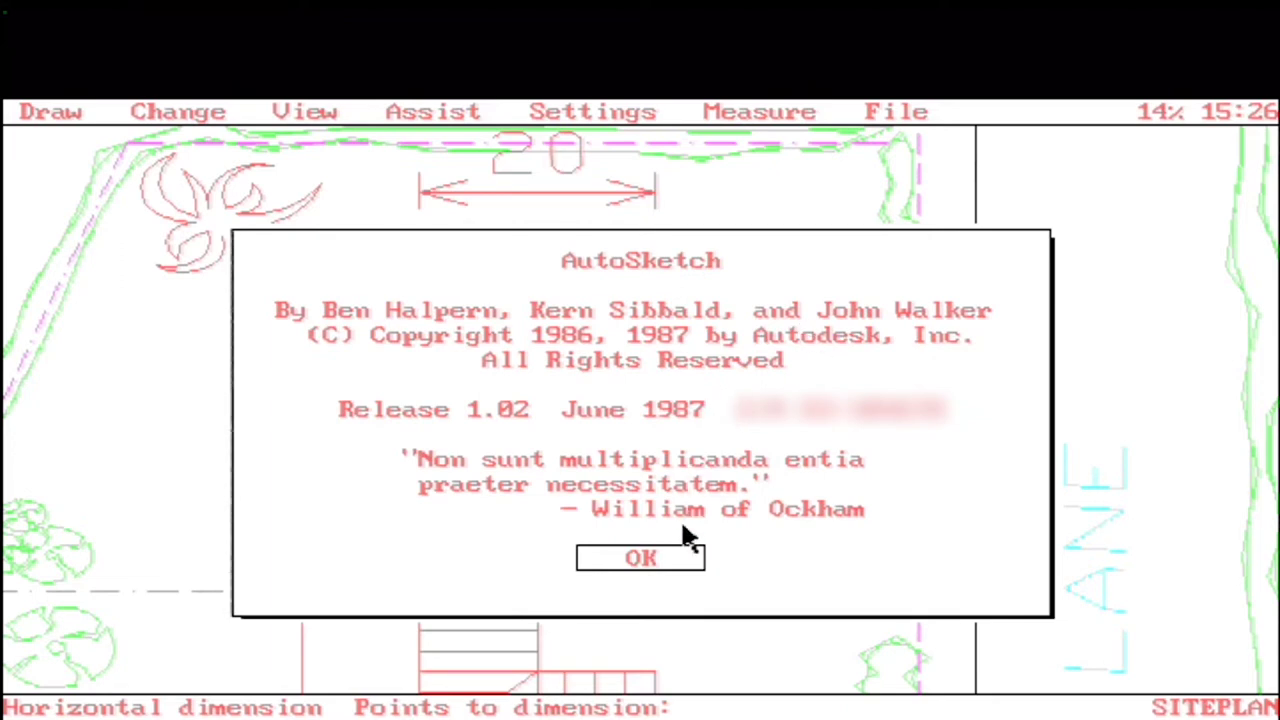
pyautogui.click(640, 557)
# - Play four-in-a-row with X's in columns 6, 3, 2, 3, 4, 4 until the computer wins
pyautogui.click(896, 111)
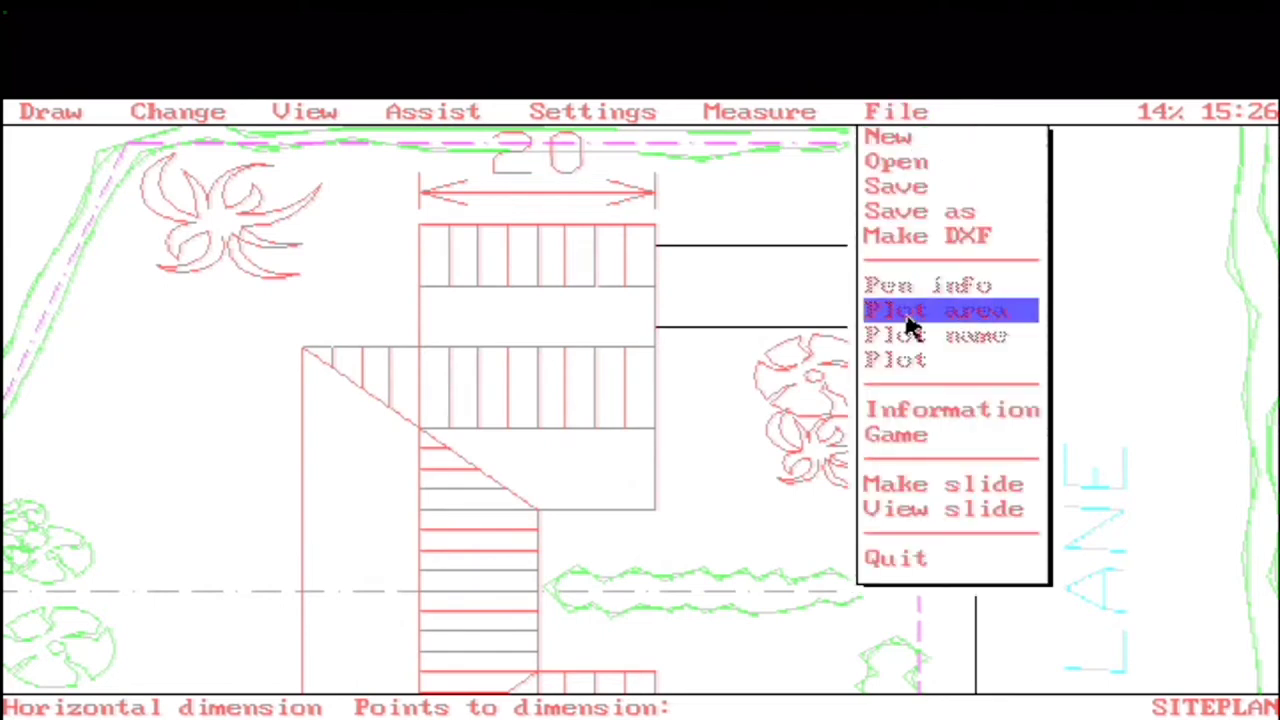
pyautogui.click(950, 440)
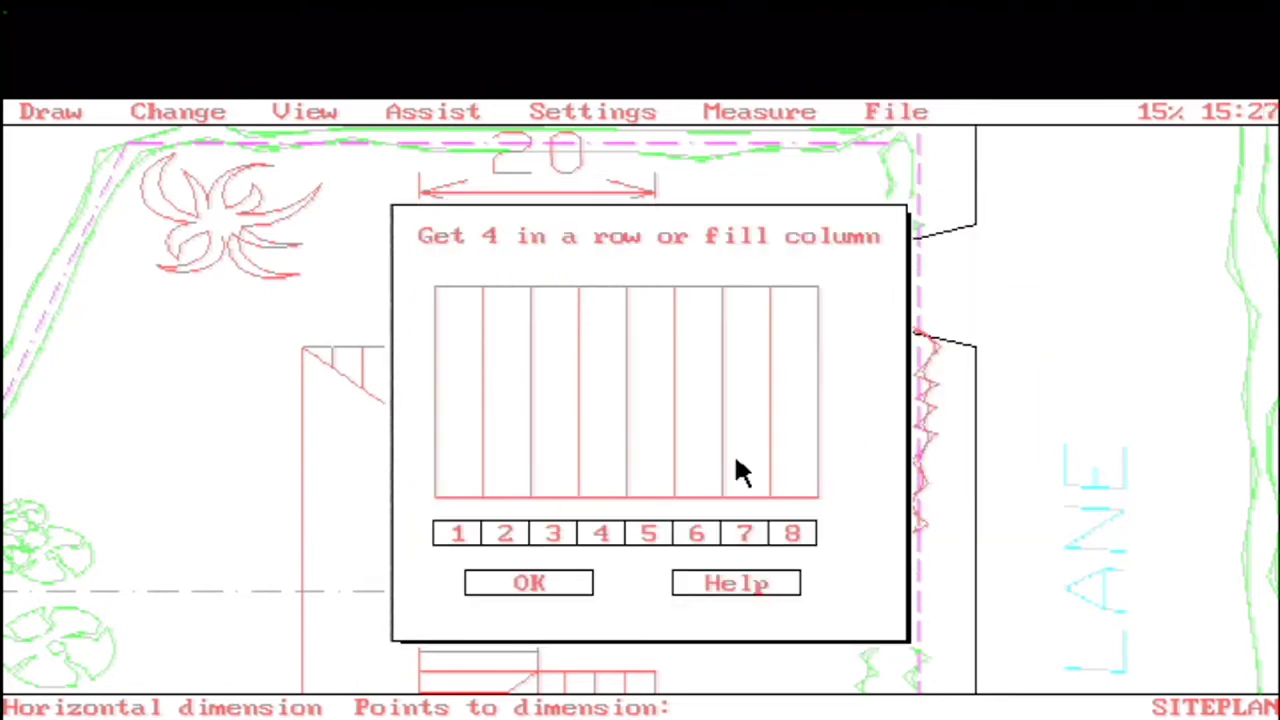
pyautogui.click(697, 533)
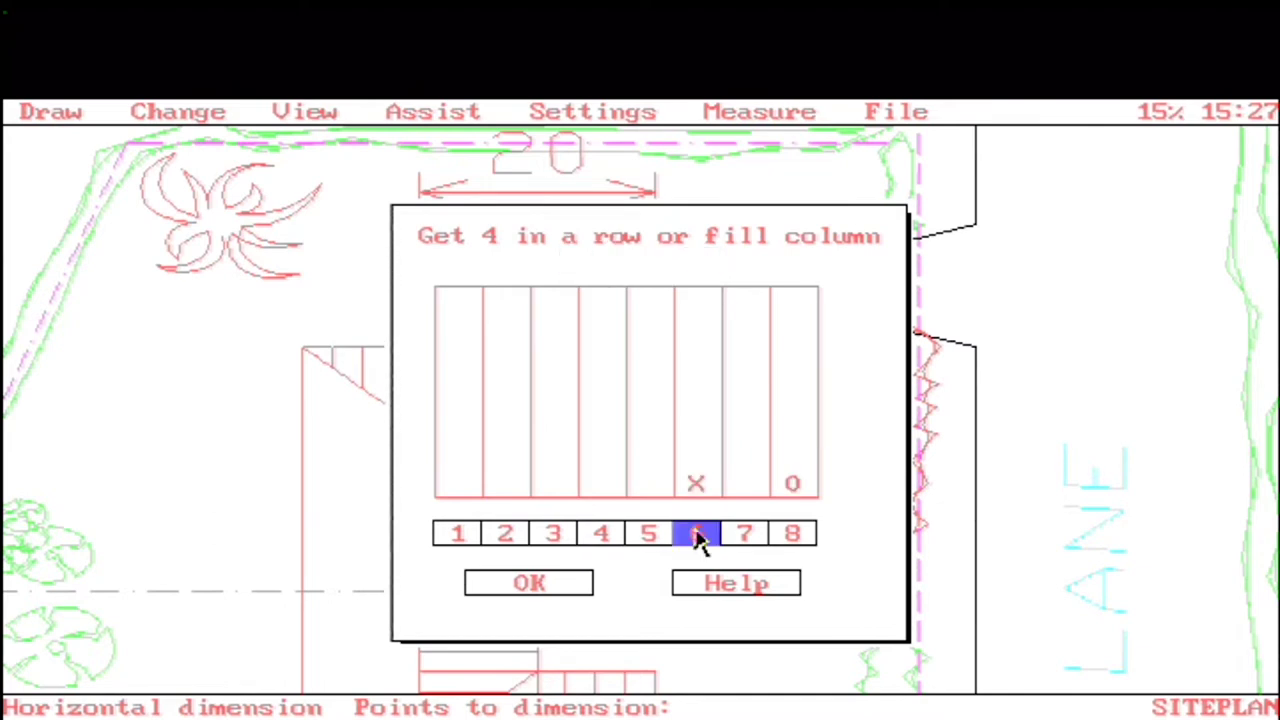
pyautogui.click(556, 536)
pyautogui.click(512, 538)
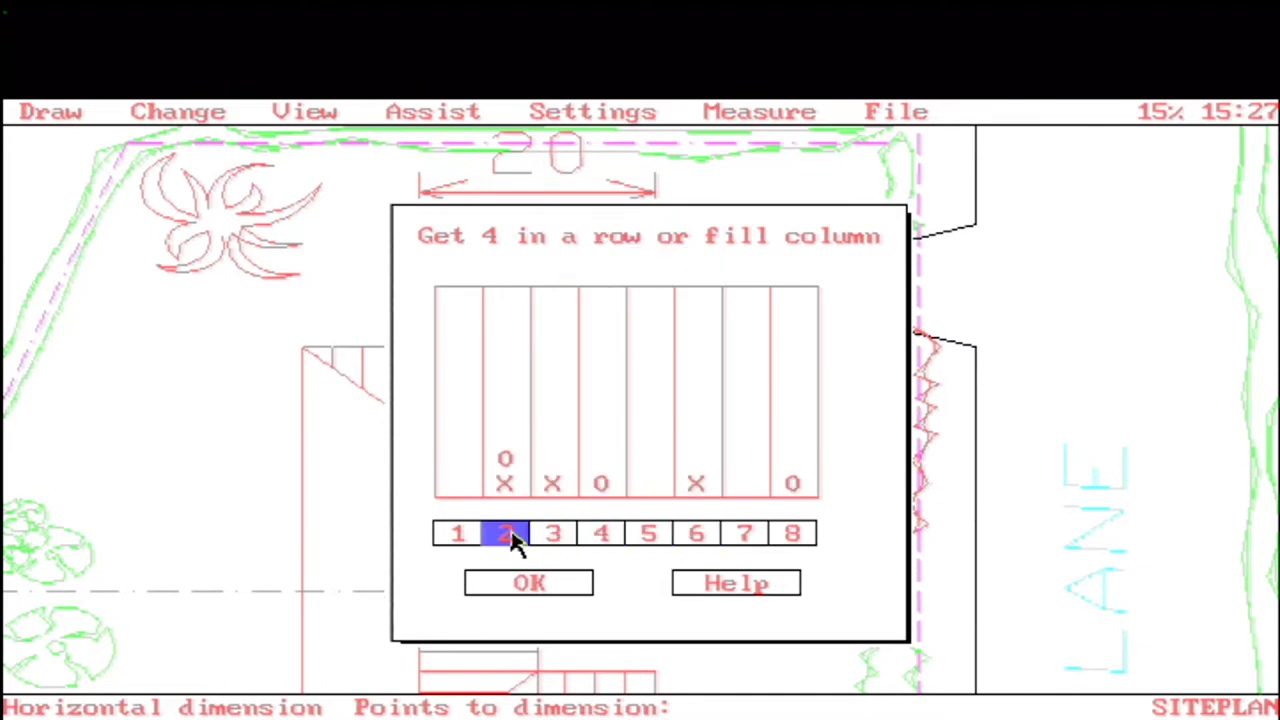
pyautogui.click(551, 540)
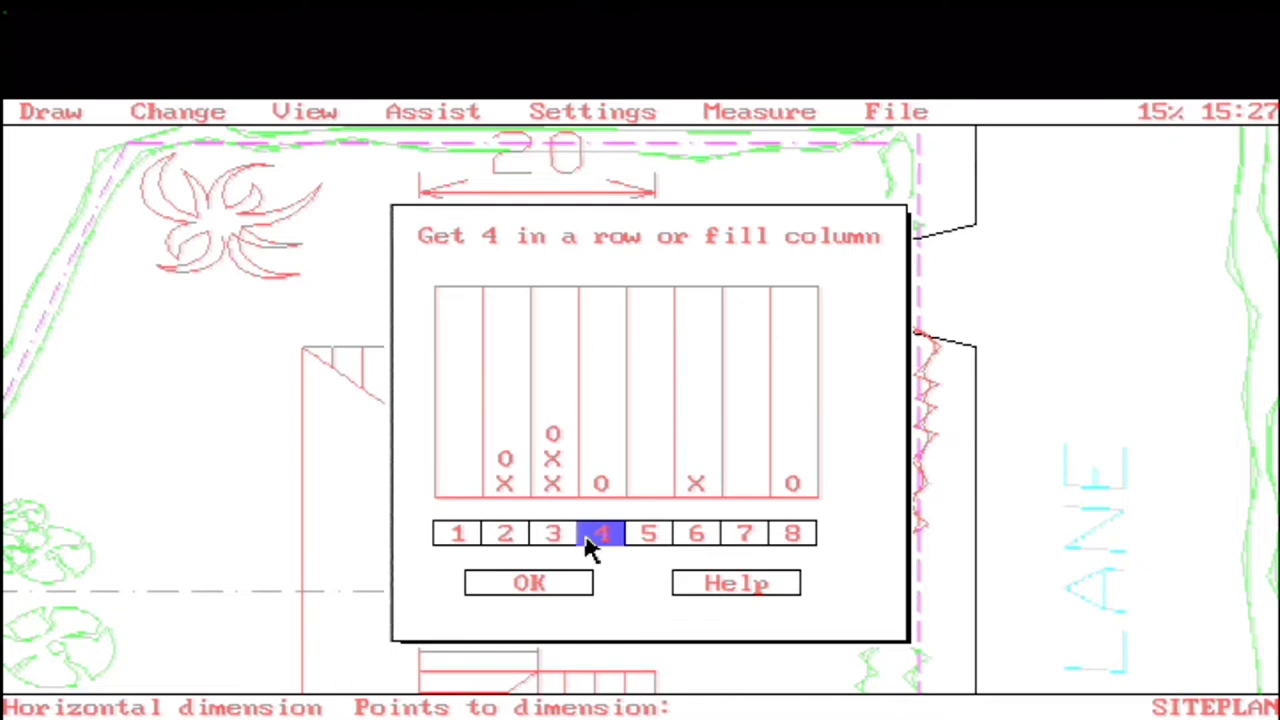
pyautogui.click(604, 538)
pyautogui.click(601, 536)
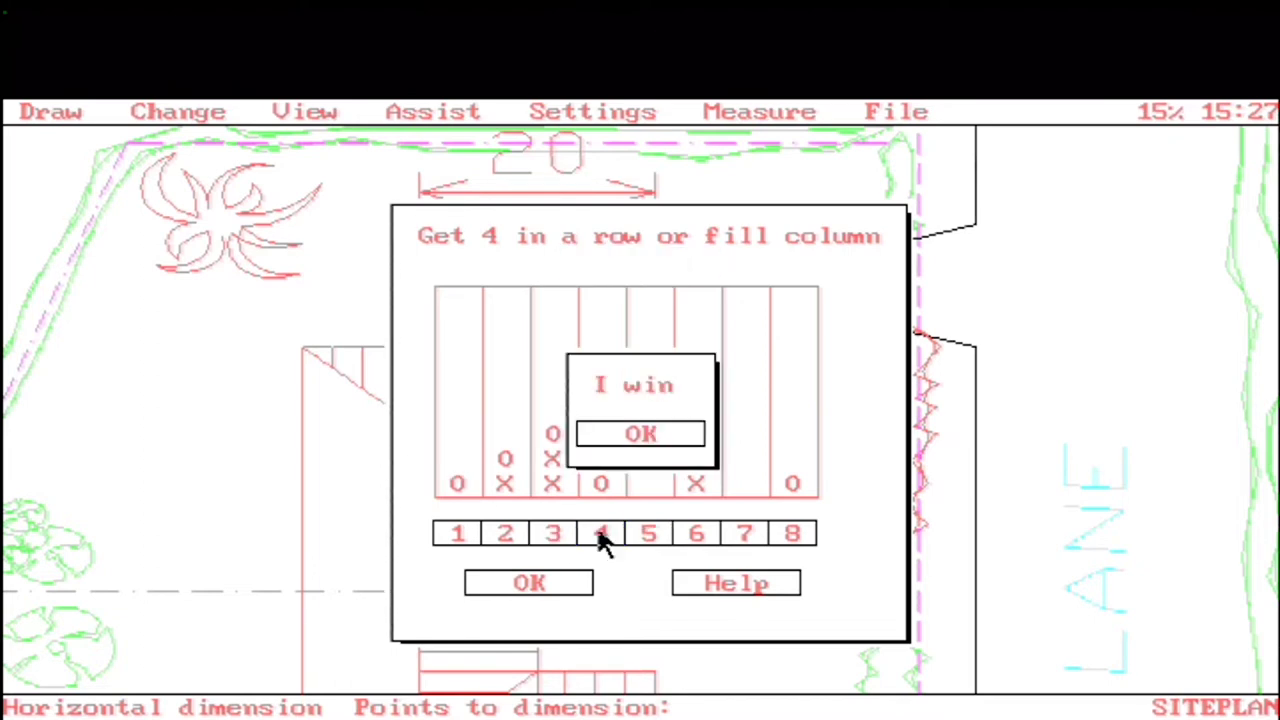
pyautogui.click(647, 440)
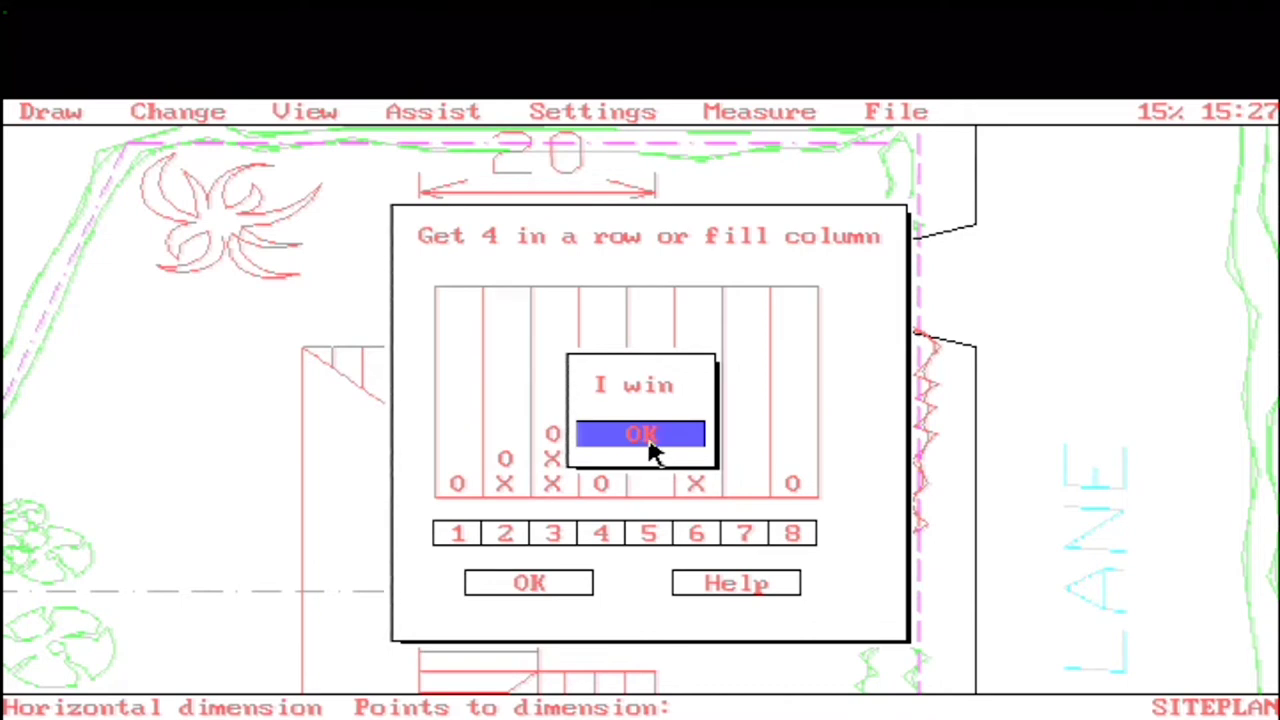
pyautogui.click(650, 448)
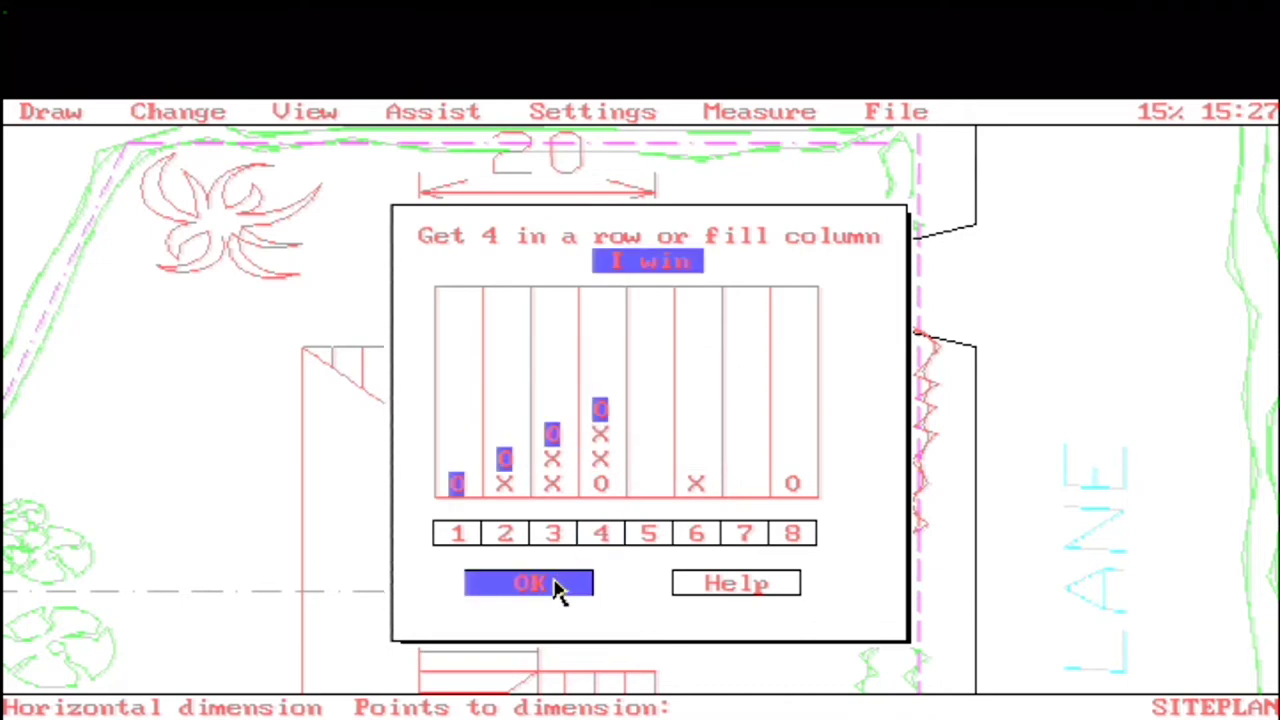
pyautogui.click(557, 587)
pyautogui.click(925, 112)
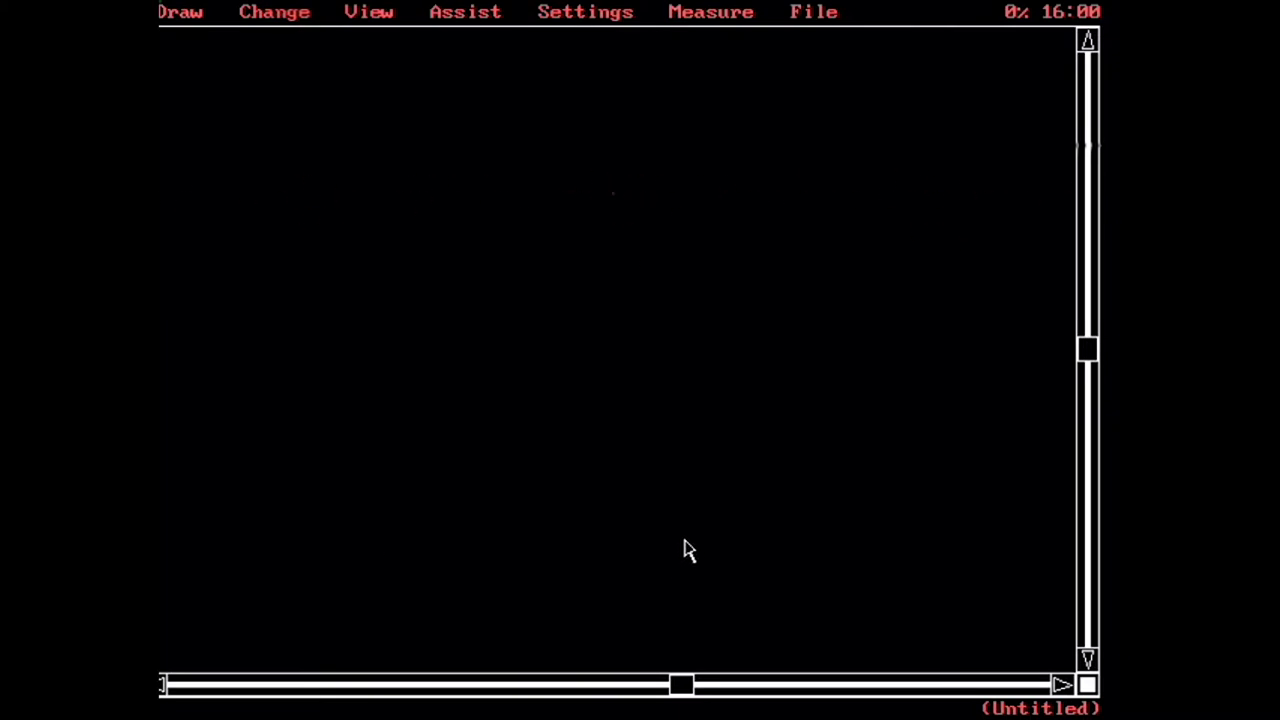
# - Switch the units display format to Architectural with 1/4" precision
pyautogui.click(601, 27)
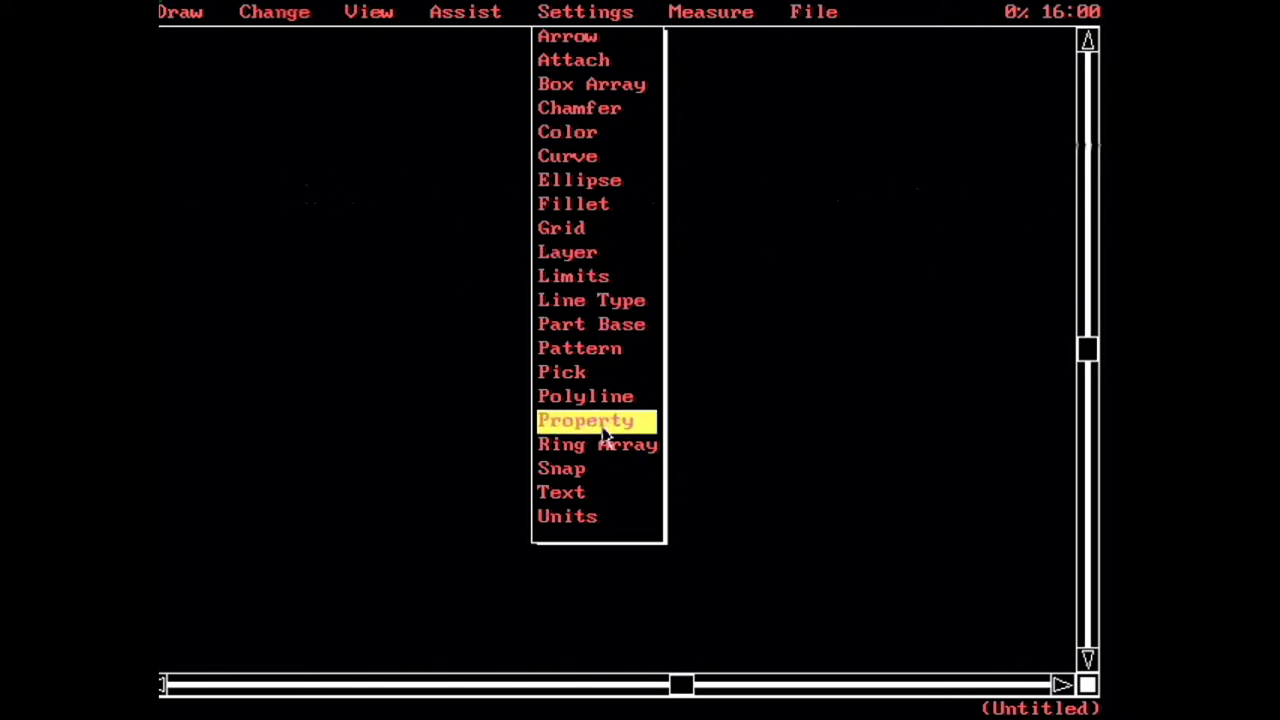
pyautogui.click(601, 516)
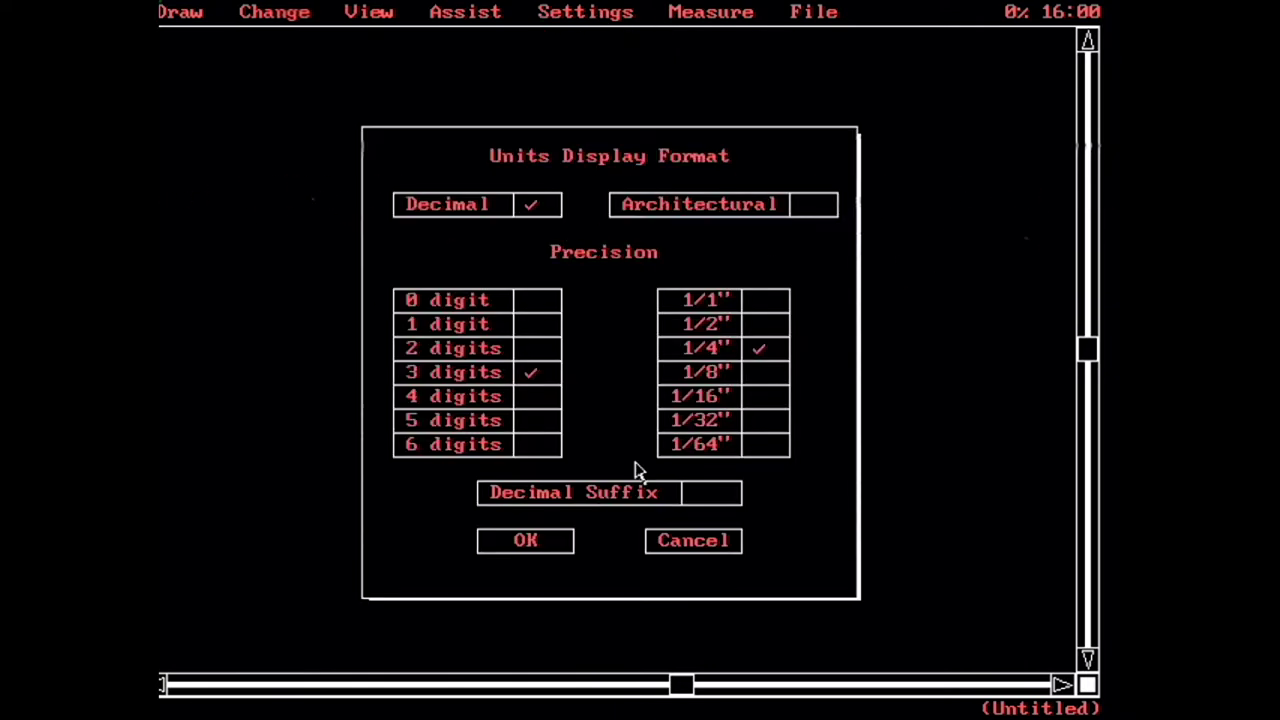
pyautogui.click(810, 208)
pyautogui.click(556, 540)
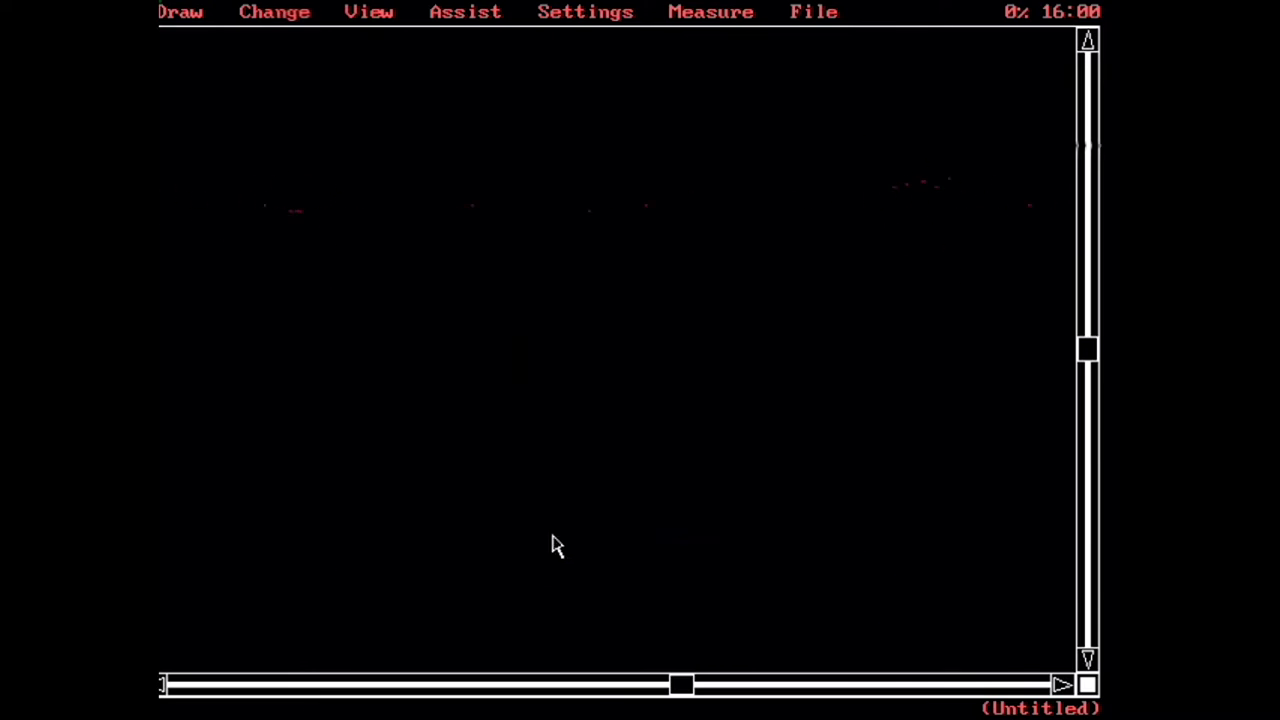
# - Enter 12 as the grid X spacing and turn the grid display on
pyautogui.click(560, 11)
pyautogui.click(592, 230)
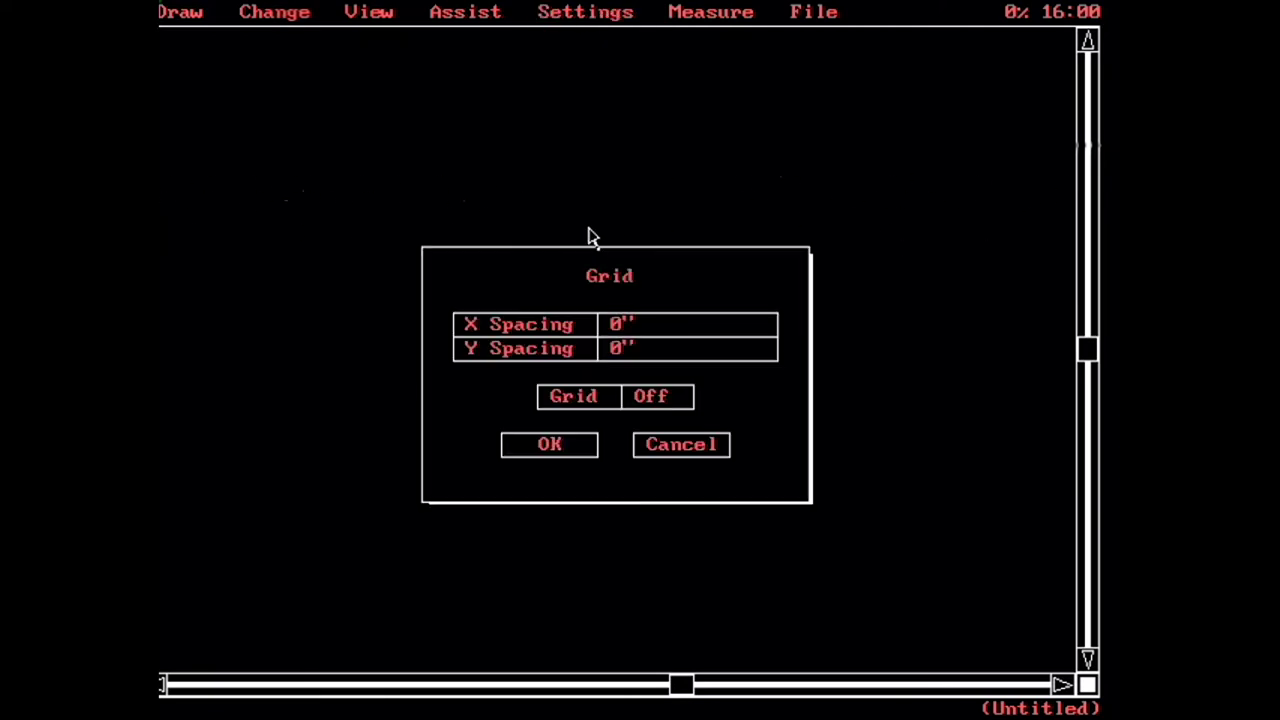
pyautogui.click(650, 322)
pyautogui.press('BackSpace')
pyautogui.press('BackSpace')
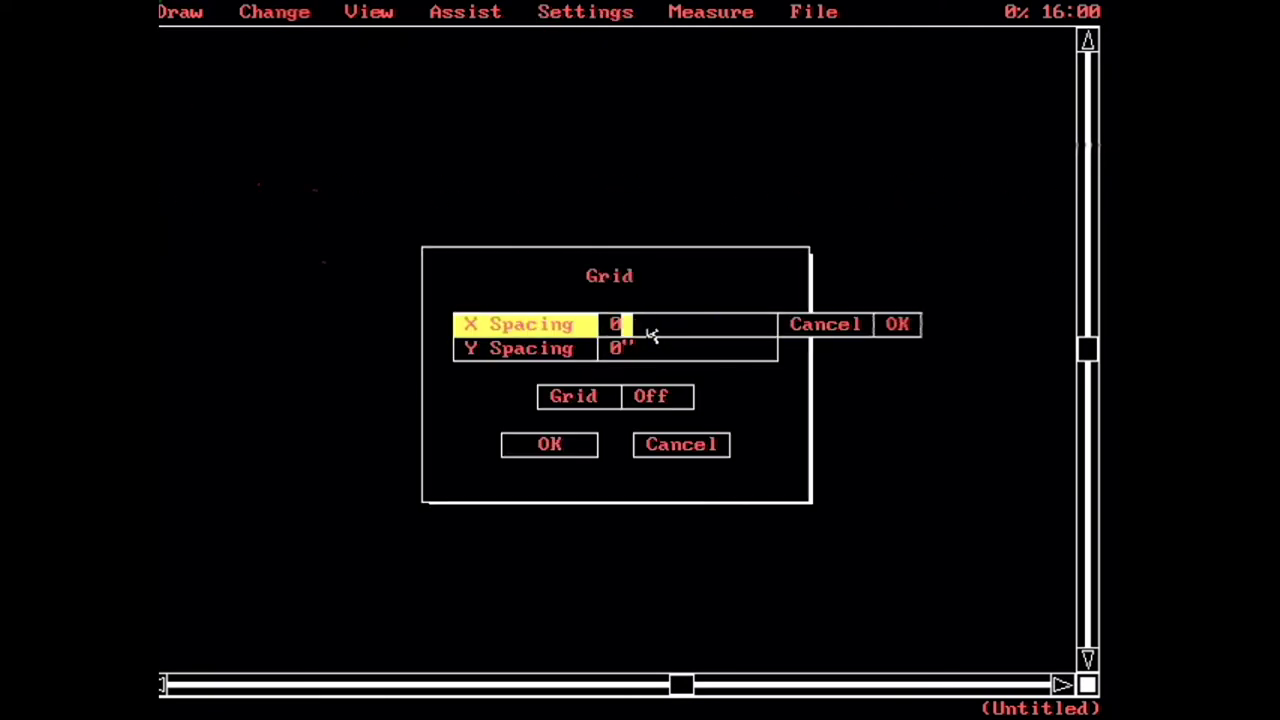
pyautogui.write('12')
pyautogui.click(897, 325)
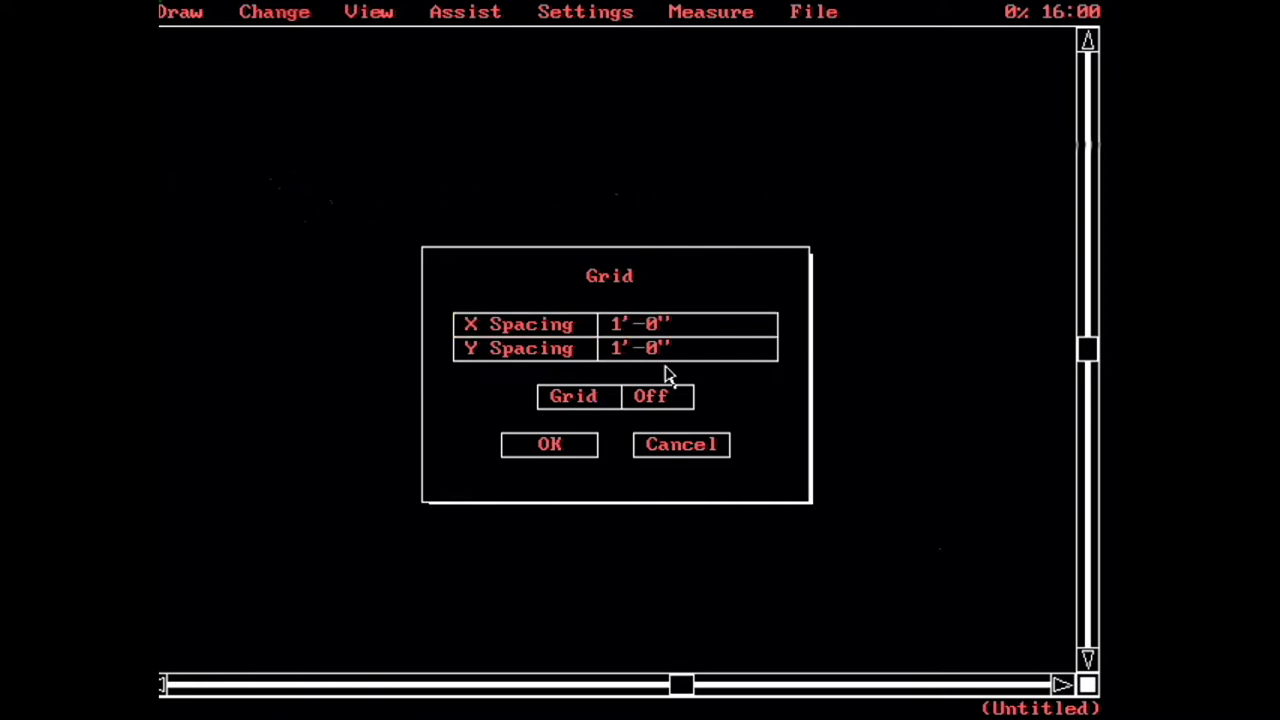
pyautogui.click(574, 446)
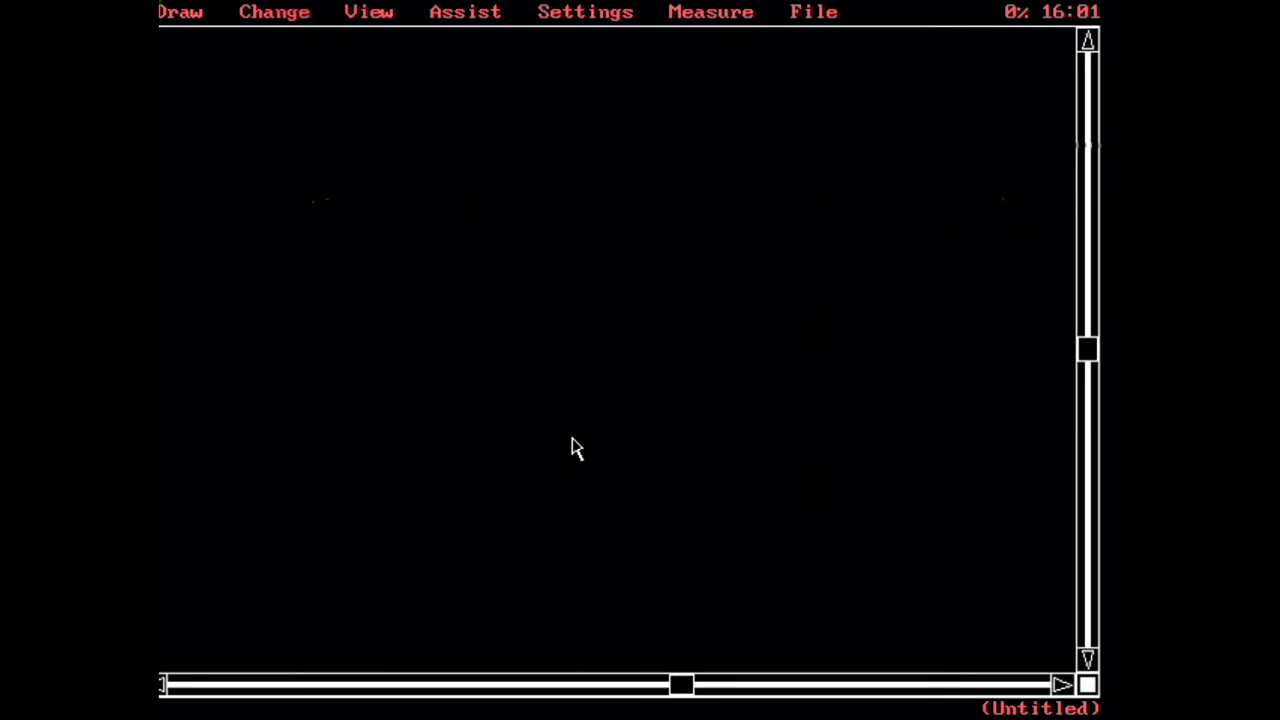
pyautogui.click(468, 11)
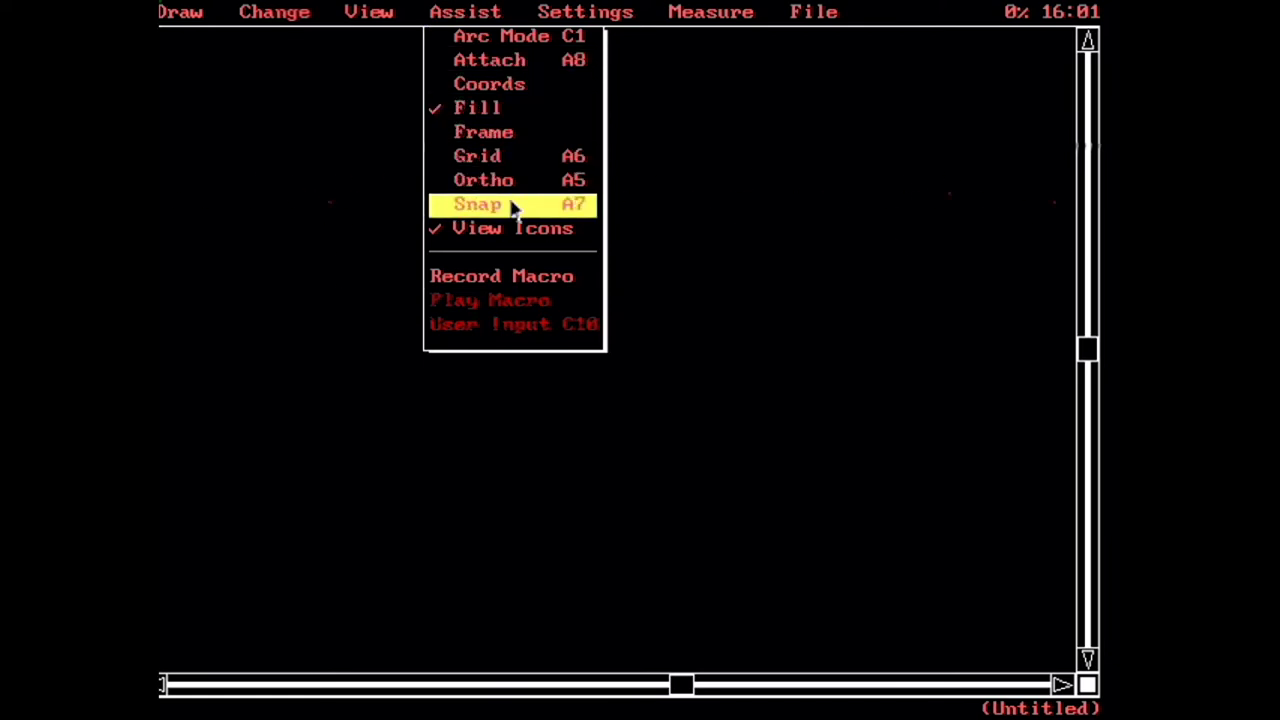
pyautogui.click(517, 158)
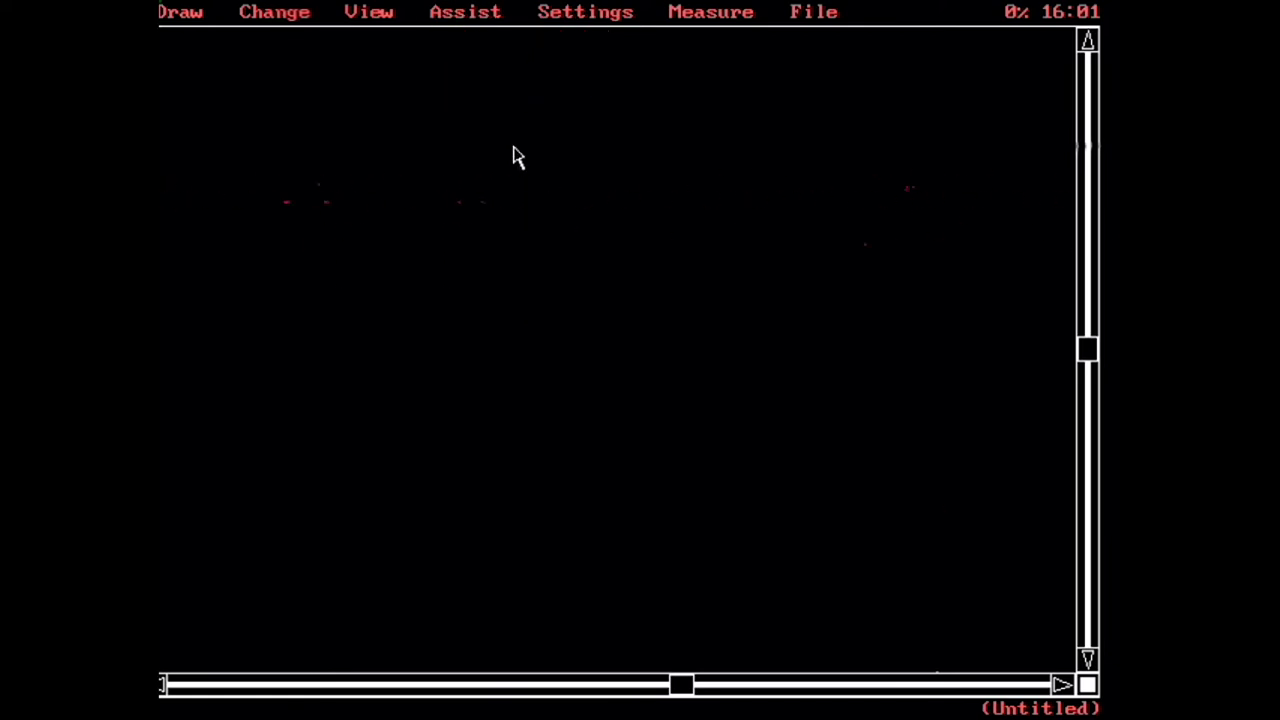
# - Correct the grid spacing to 1" in both X and Y
pyautogui.click(491, 14)
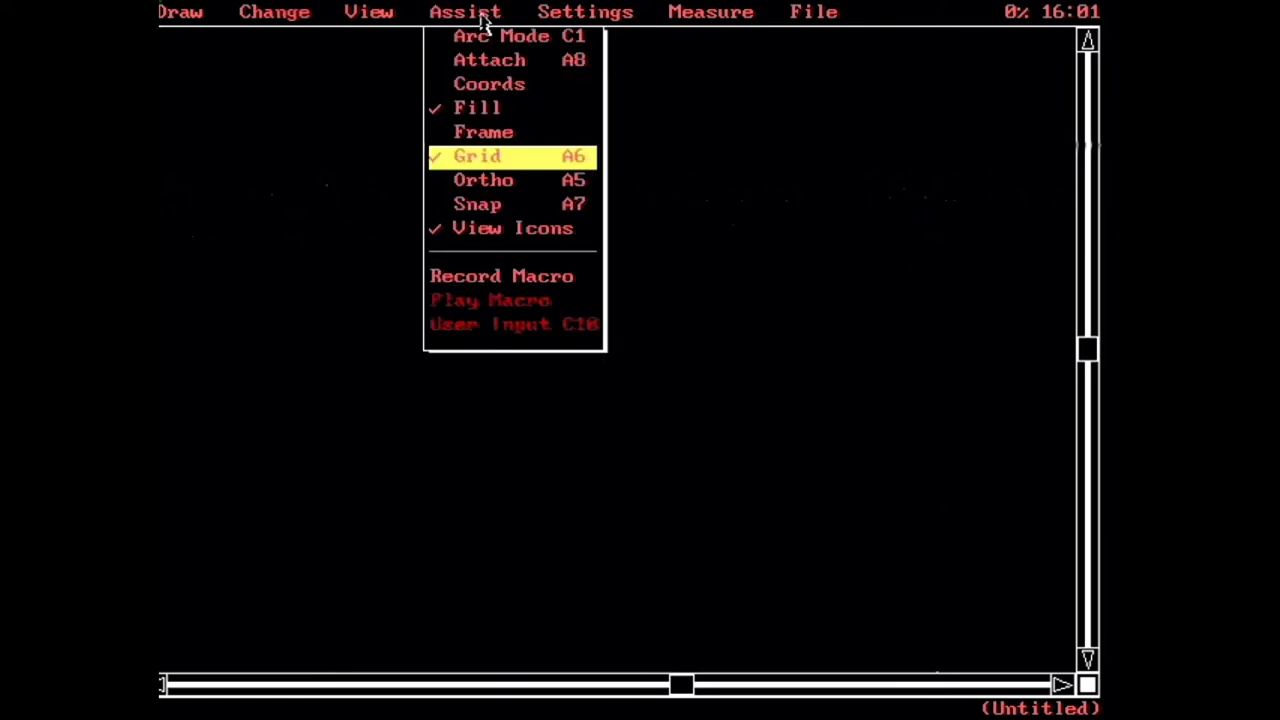
pyautogui.click(590, 14)
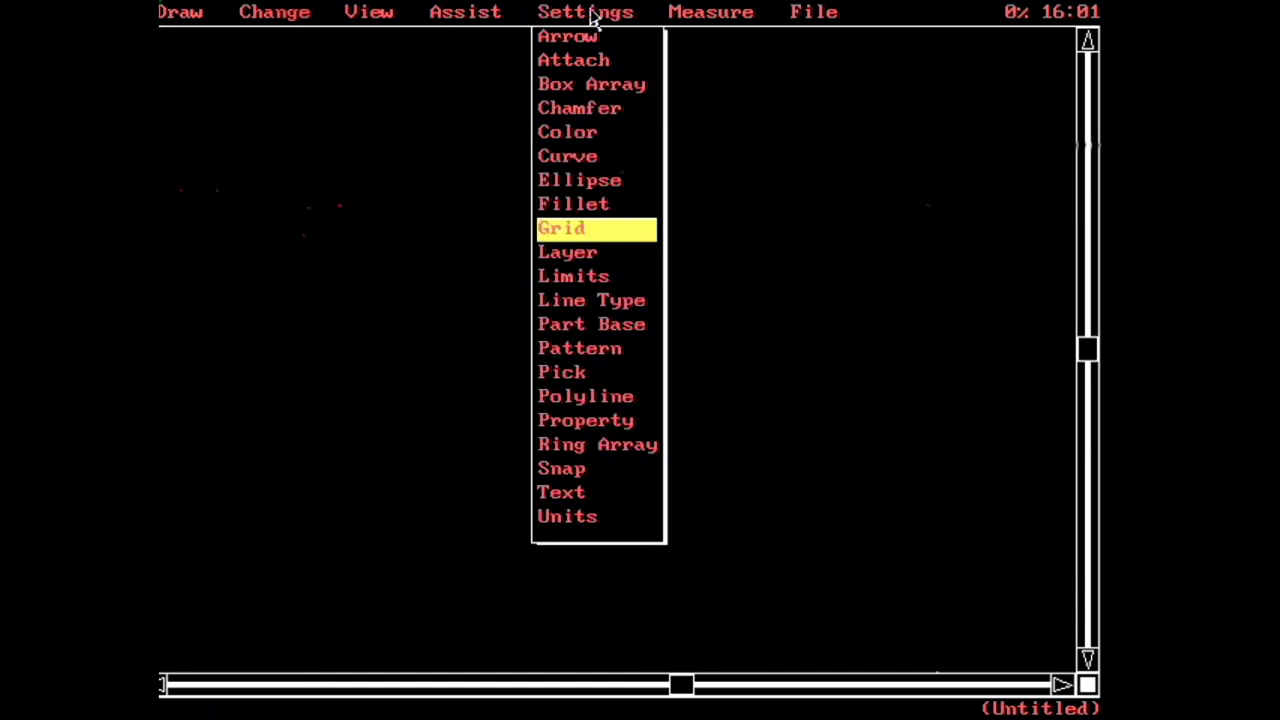
pyautogui.click(494, 106)
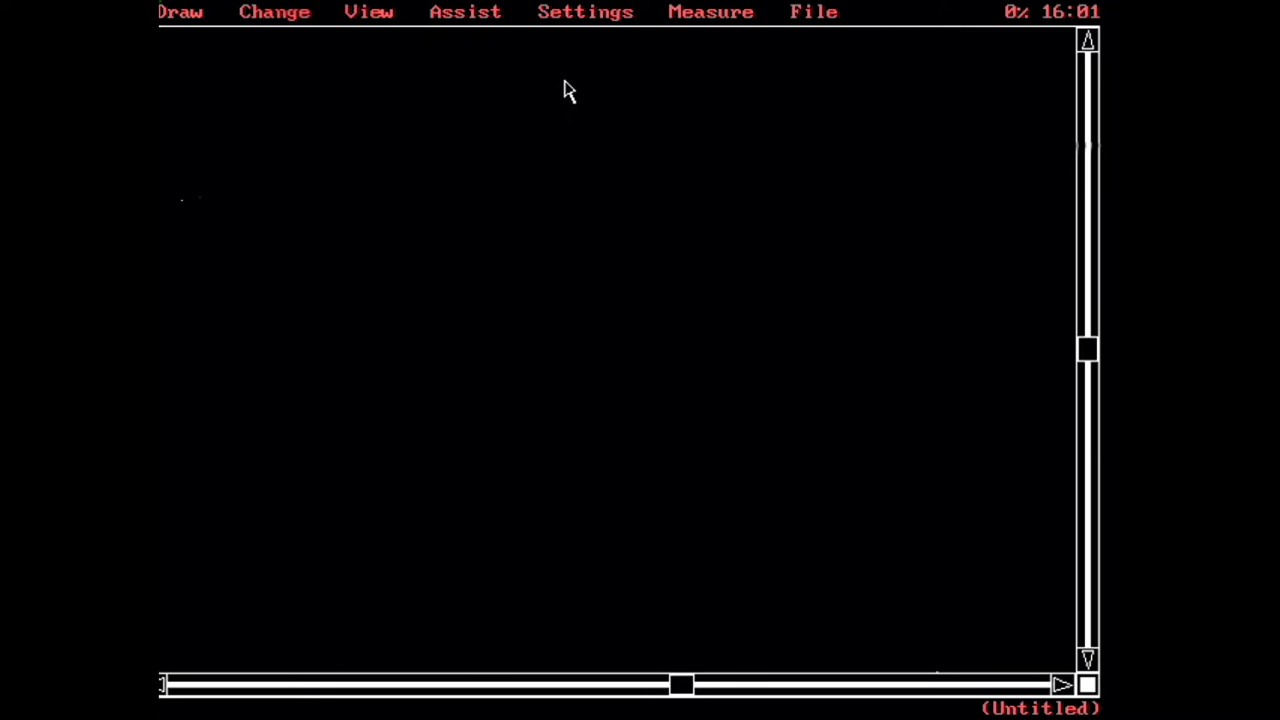
pyautogui.click(571, 18)
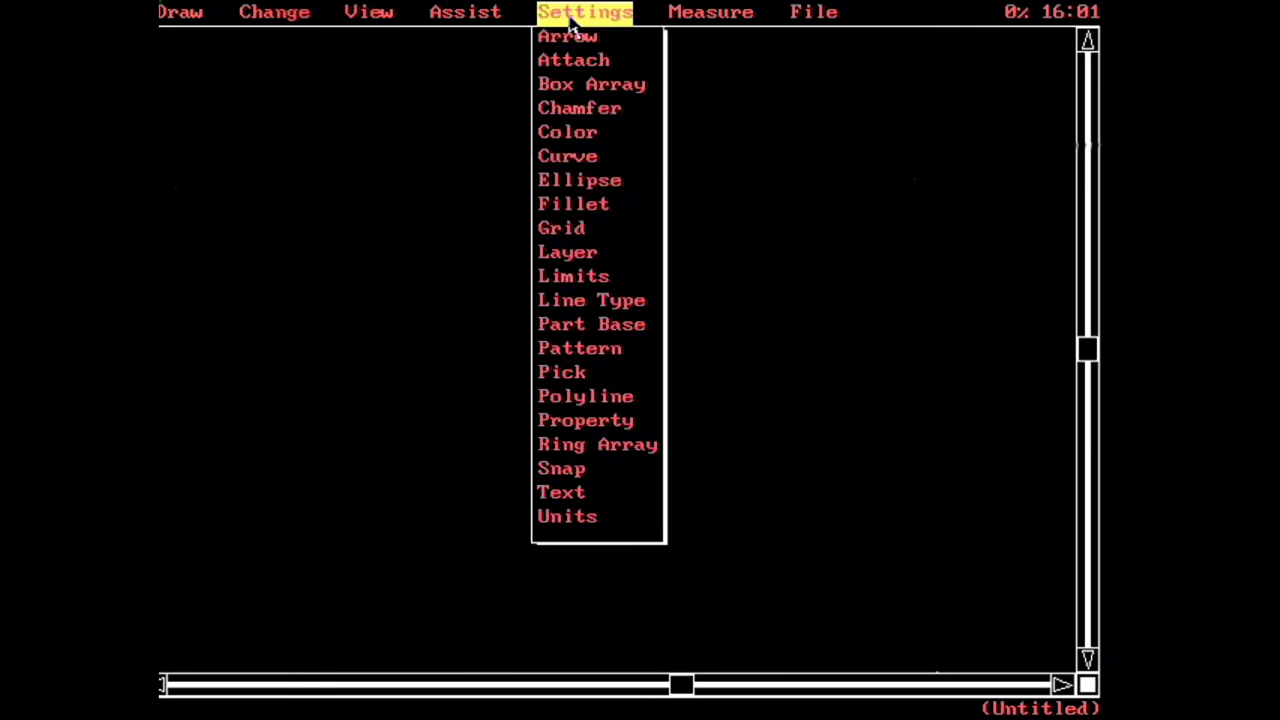
pyautogui.click(578, 228)
pyautogui.click(708, 325)
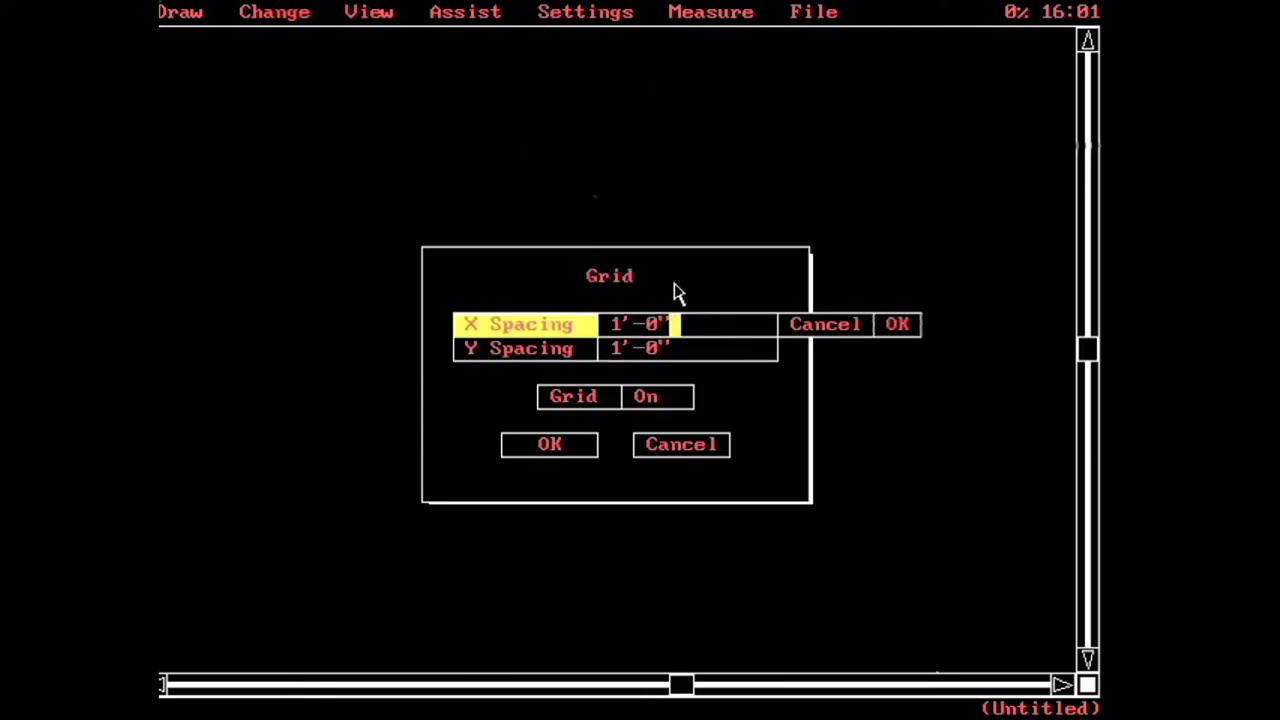
pyautogui.press('BackSpace')
pyautogui.press('BackSpace')
pyautogui.press('BackSpace')
pyautogui.press('BackSpace')
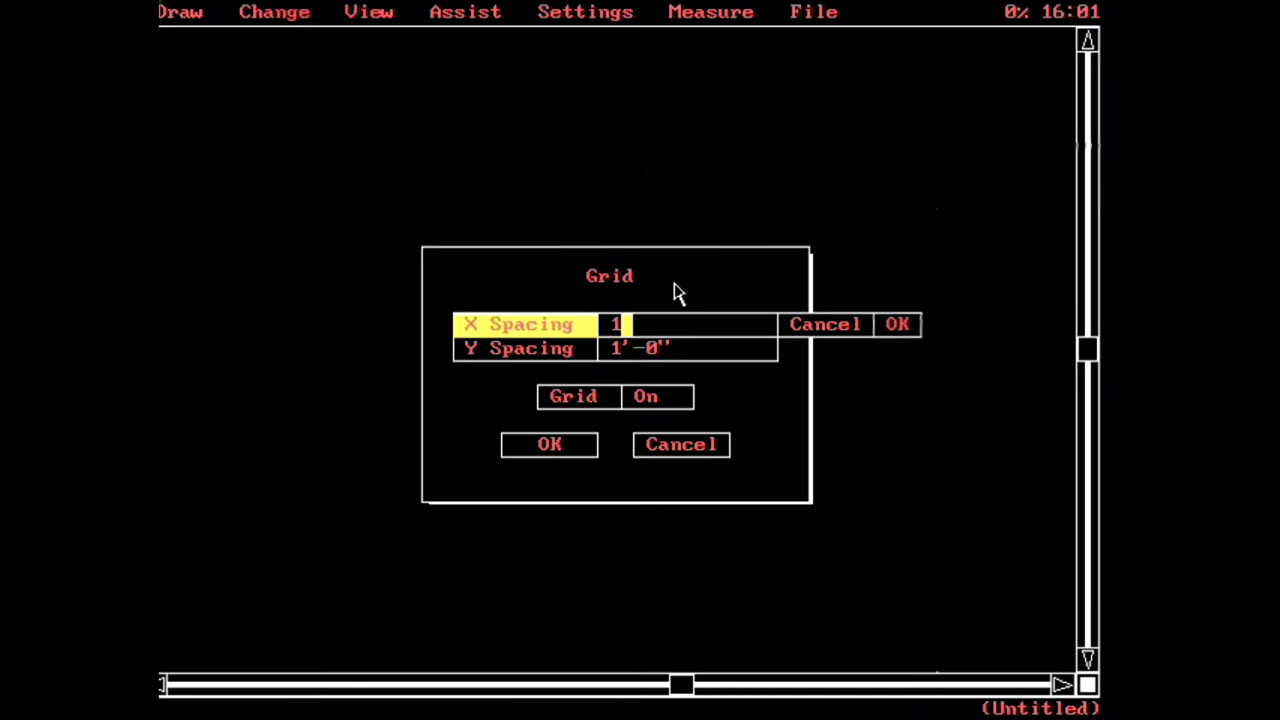
pyautogui.click(897, 324)
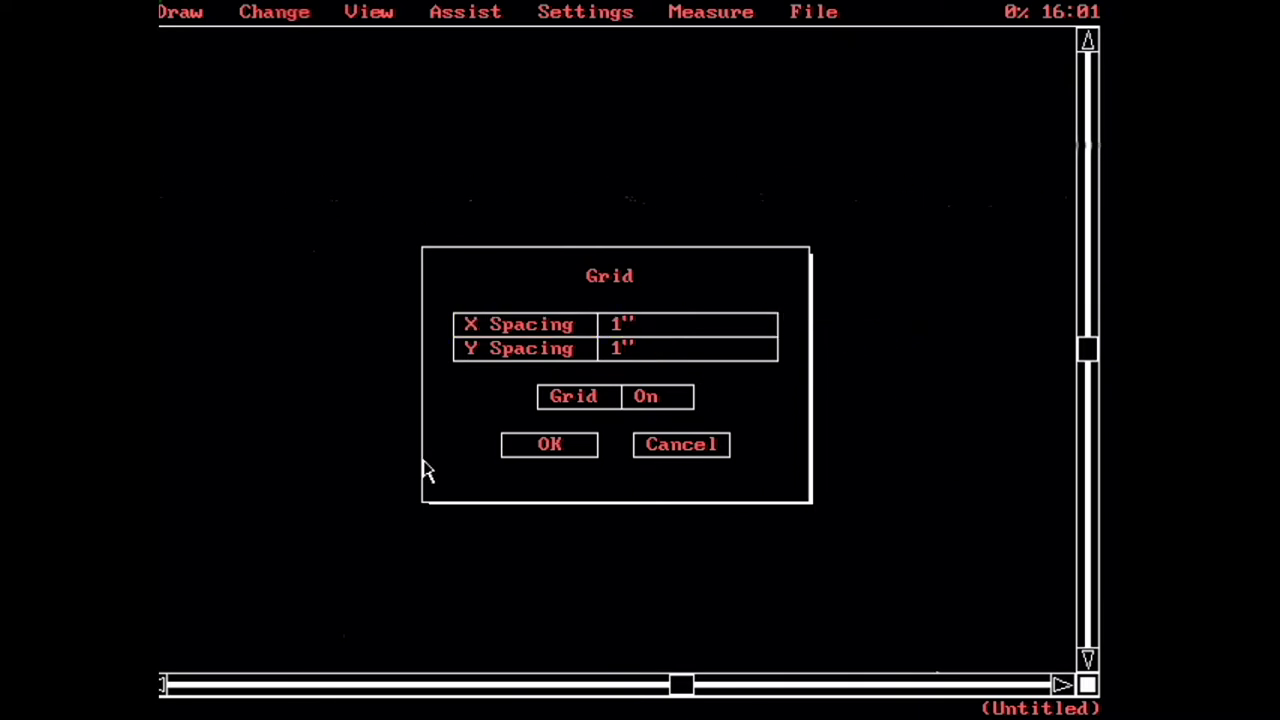
pyautogui.click(511, 447)
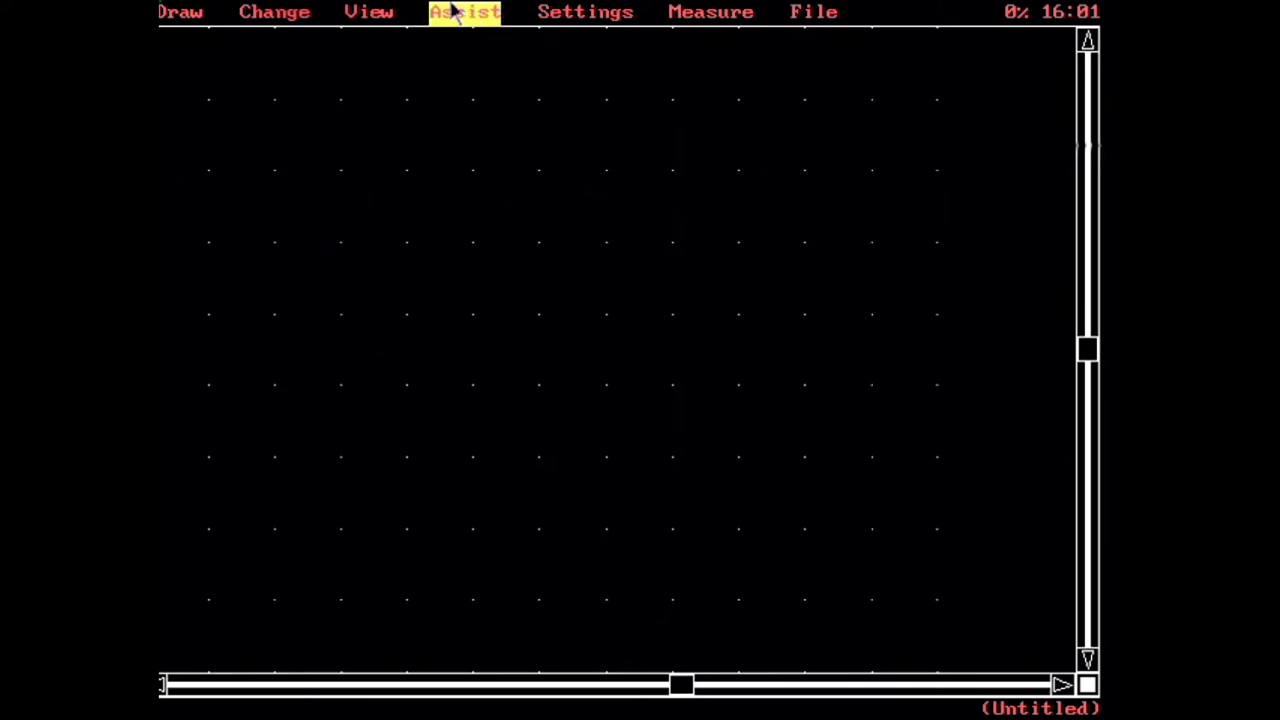
# - With grid snap on, draw a line from a grid point to relative point r(3,6)
pyautogui.click(182, 11)
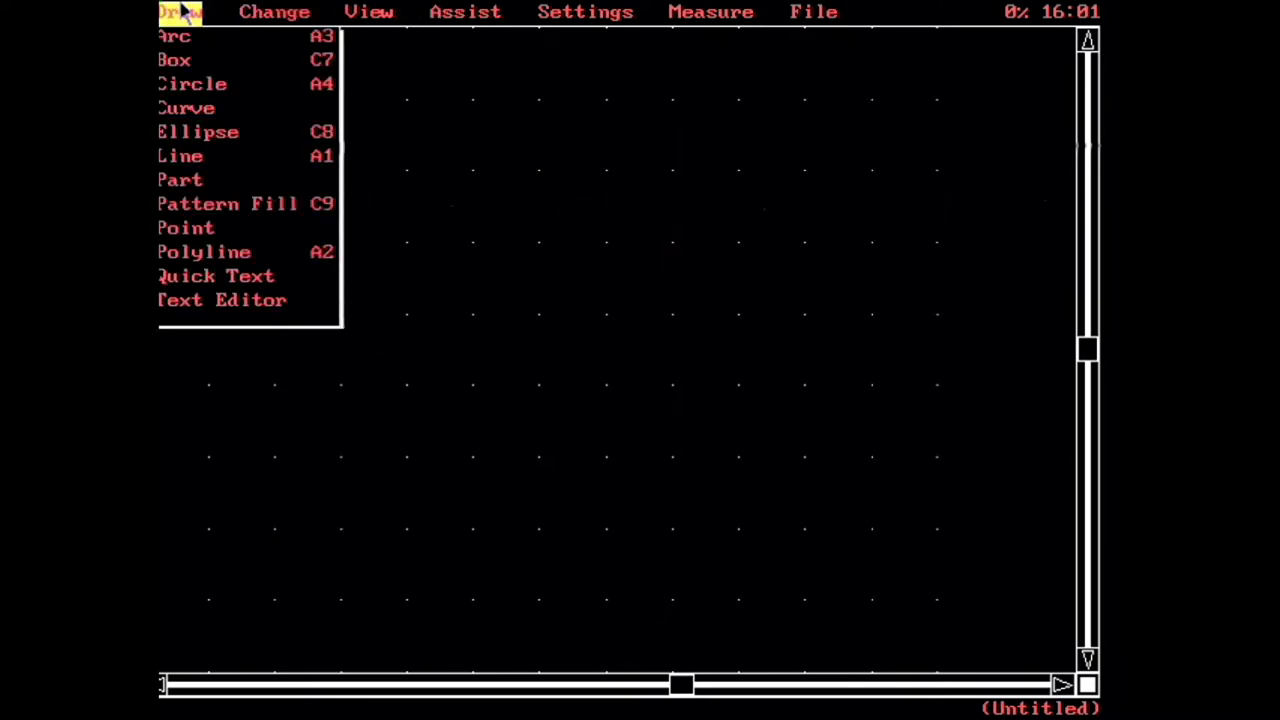
pyautogui.click(215, 157)
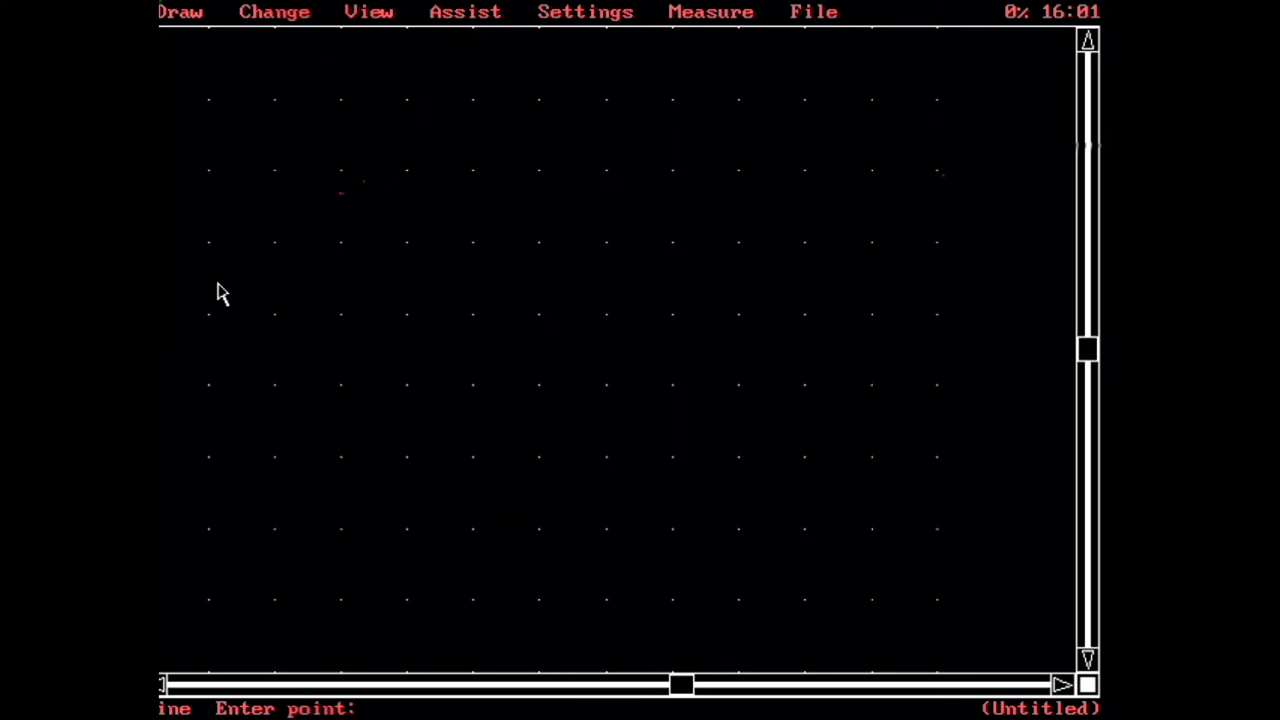
pyautogui.click(463, 14)
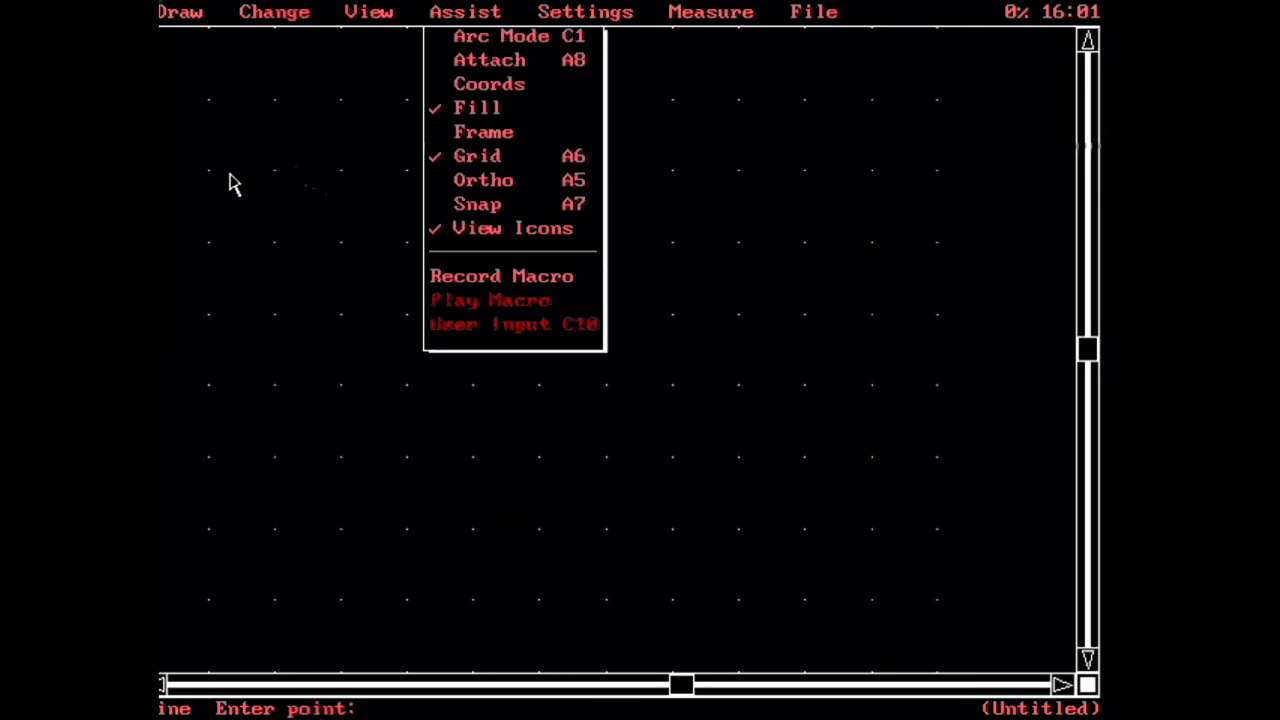
pyautogui.click(455, 205)
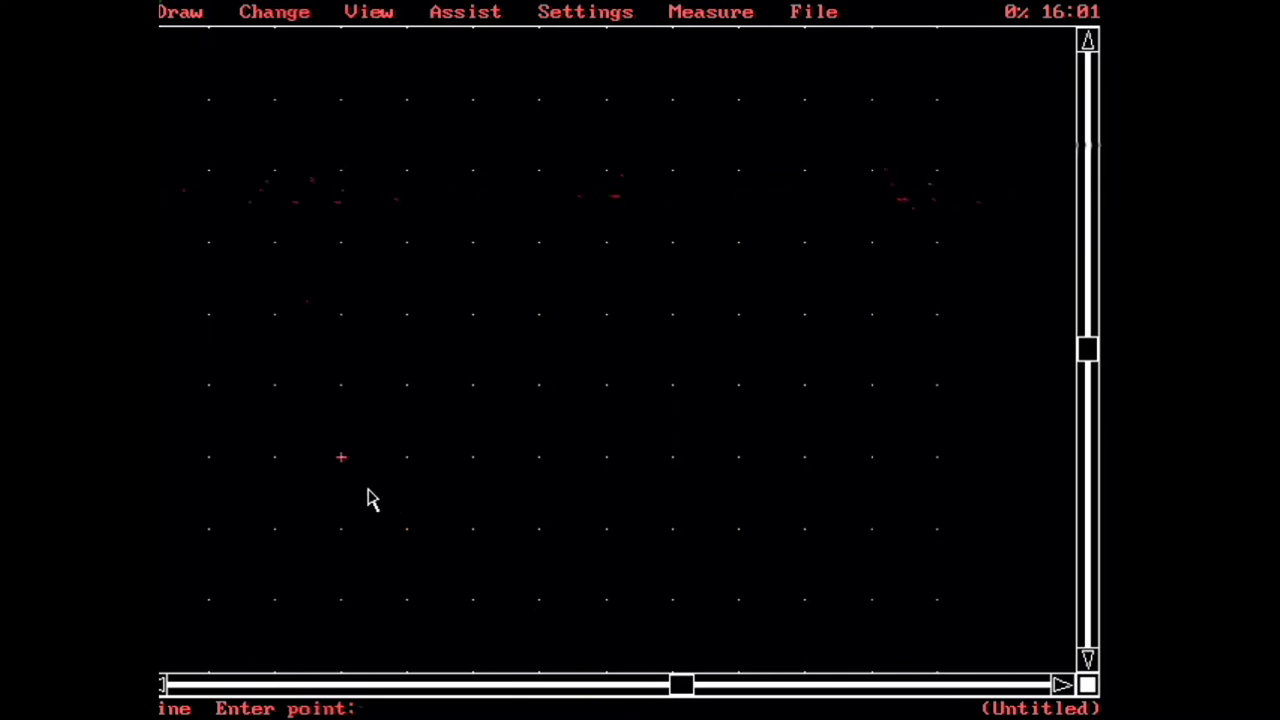
pyautogui.click(301, 520)
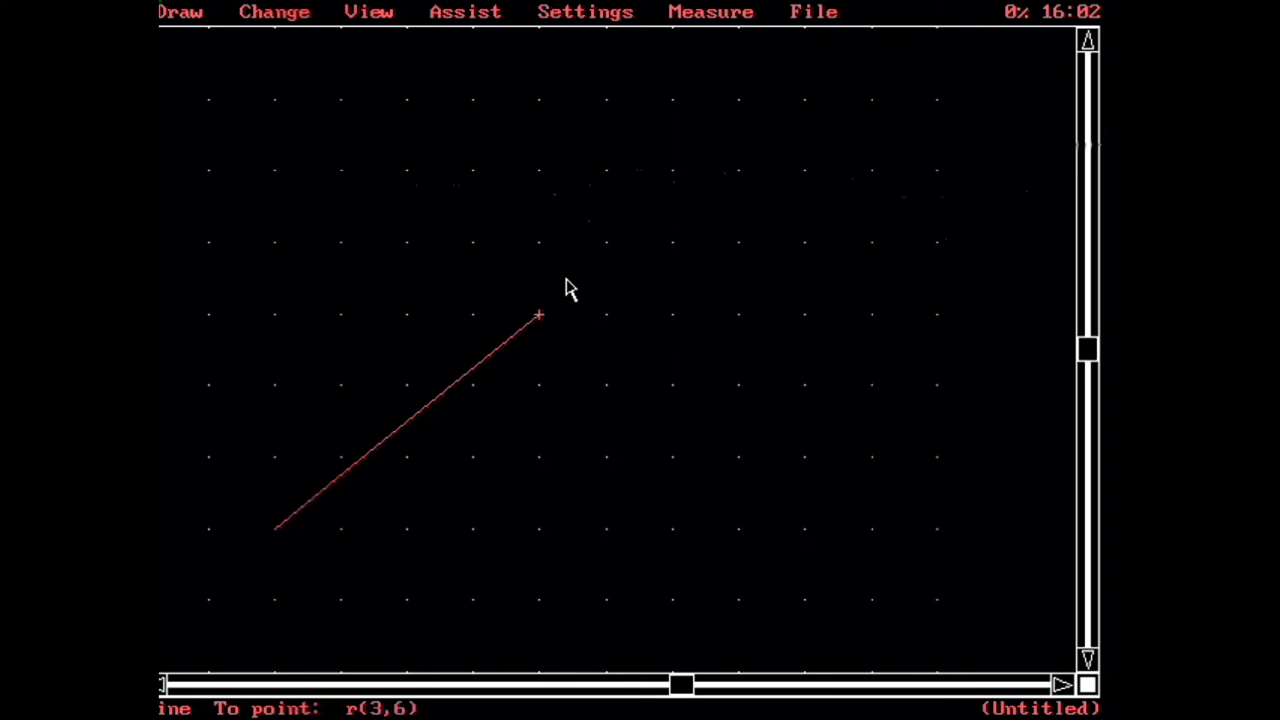
pyautogui.press('Return')
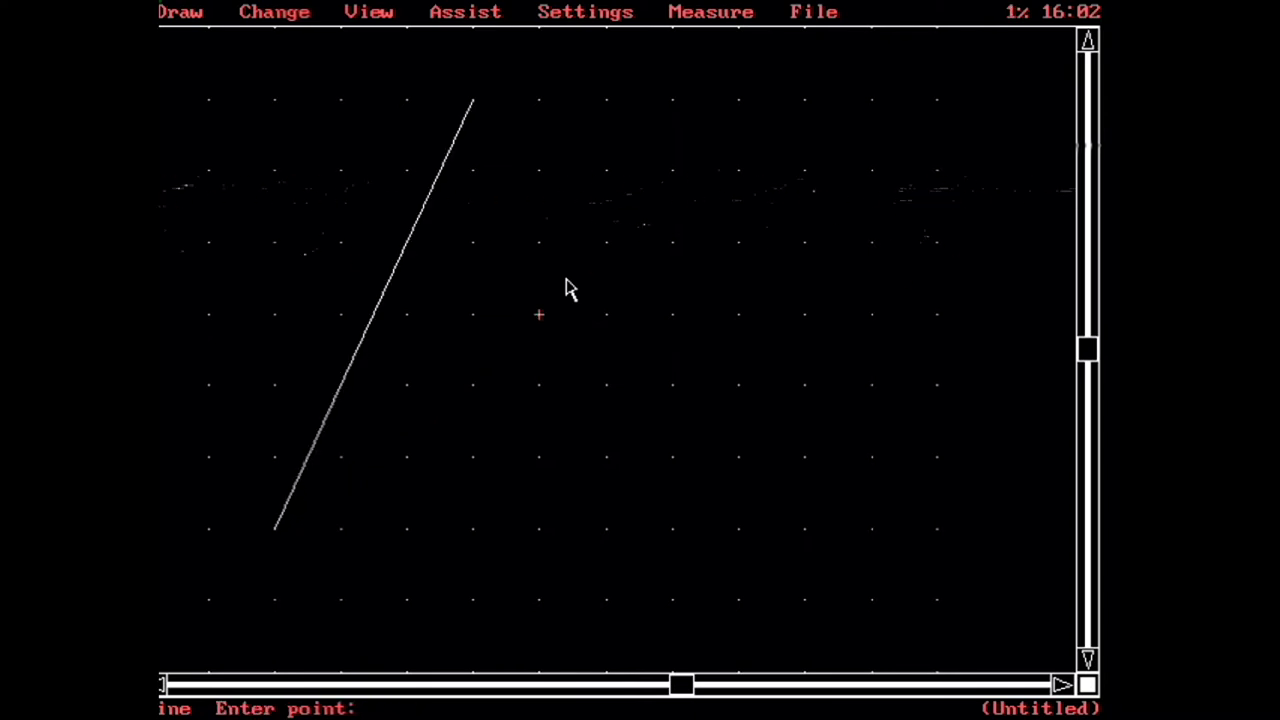
# - Draw a 20-foot vertical line from a grid point using polar entry p(20',90)
pyautogui.click(541, 529)
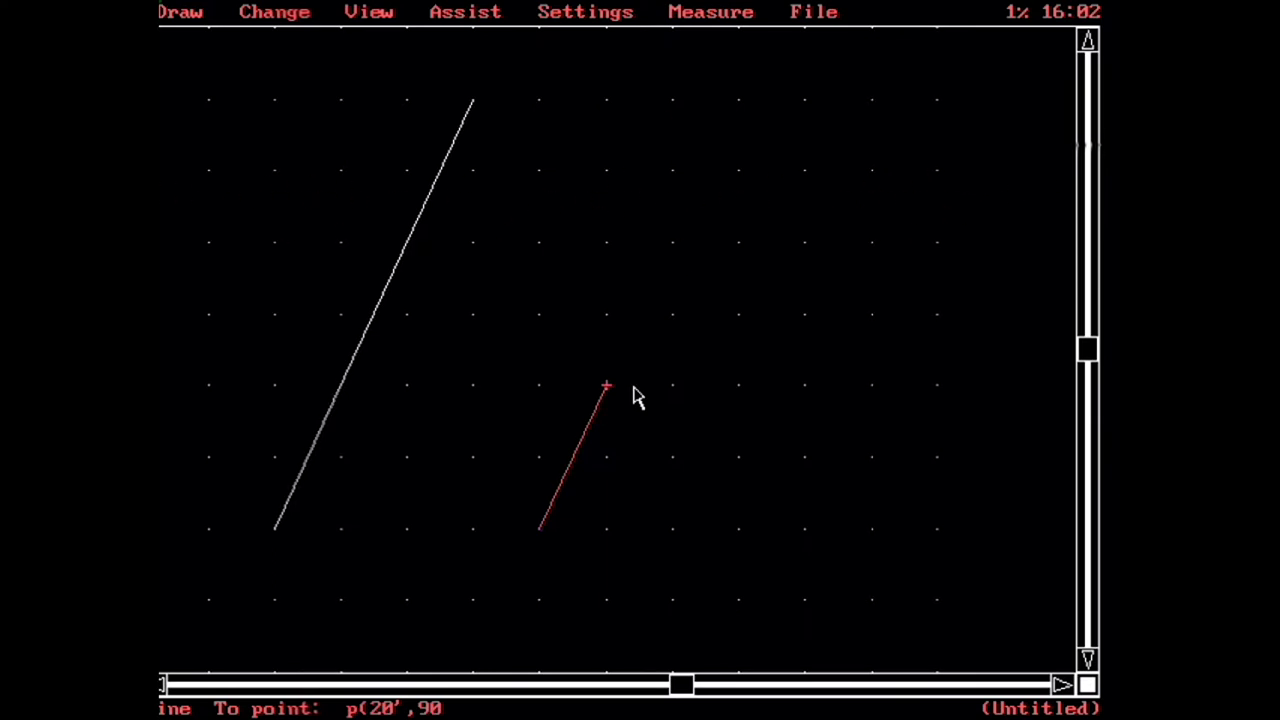
pyautogui.press('Return')
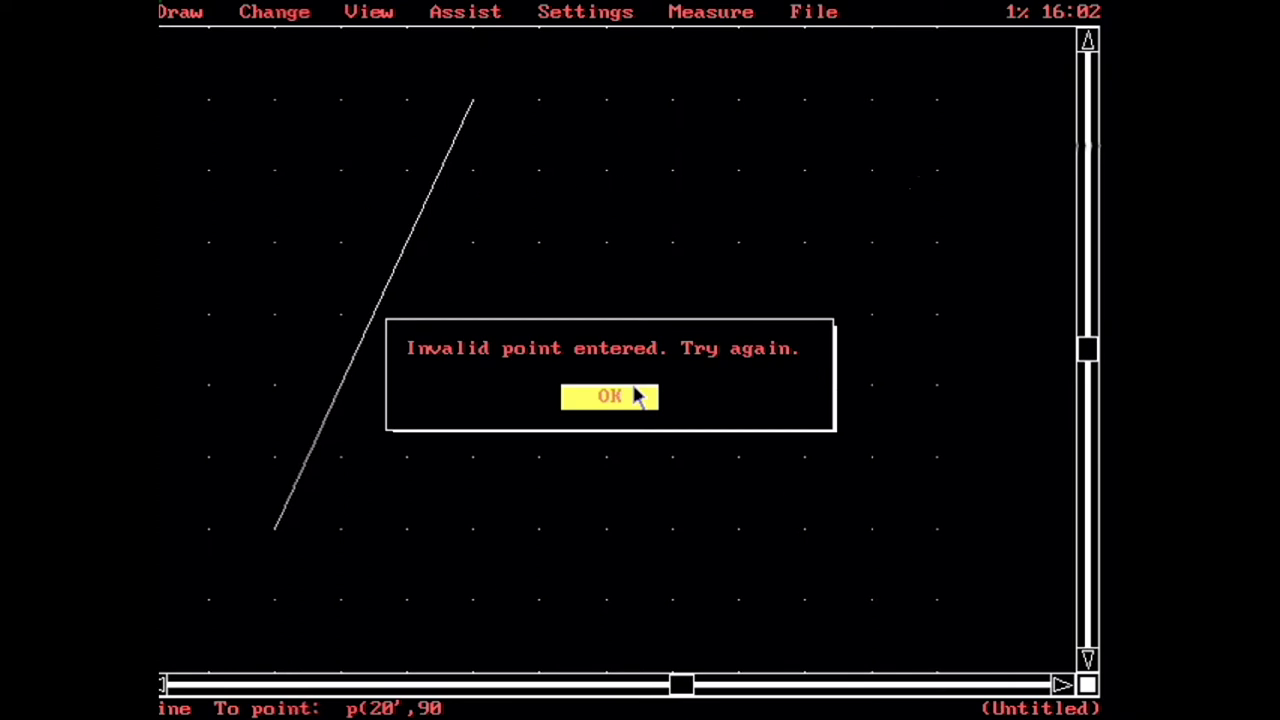
pyautogui.click(638, 397)
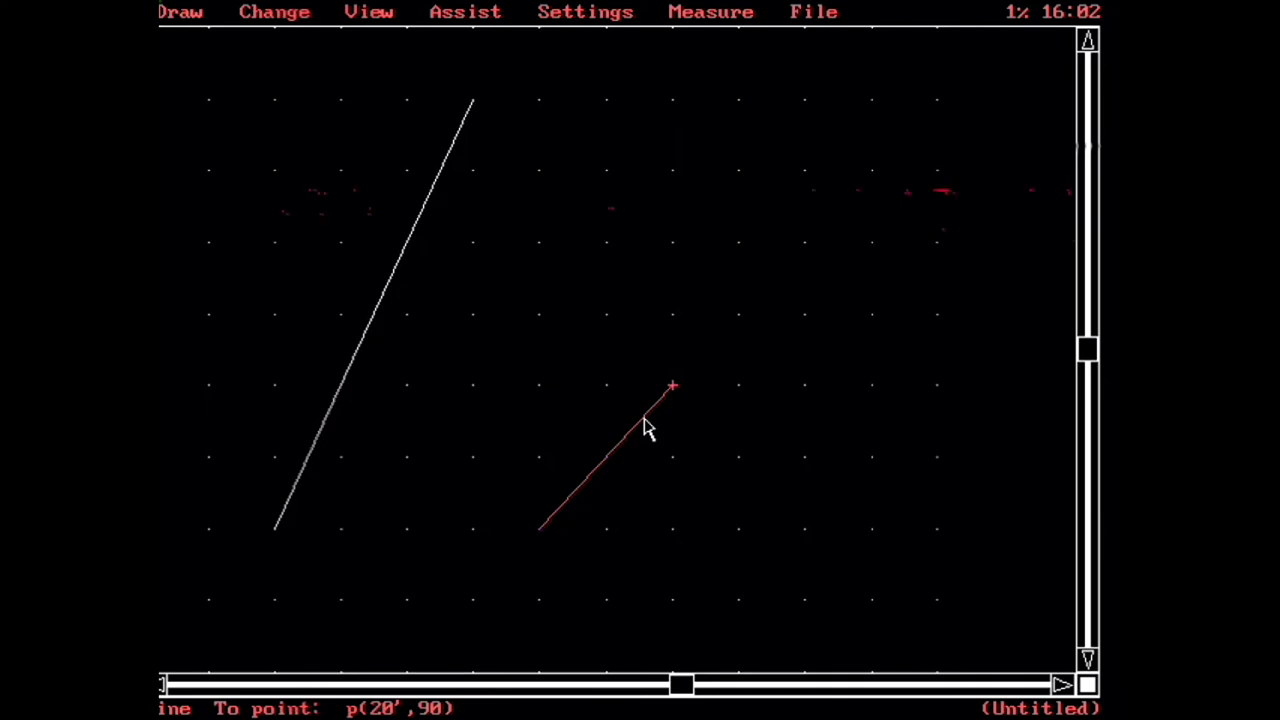
pyautogui.press('Return')
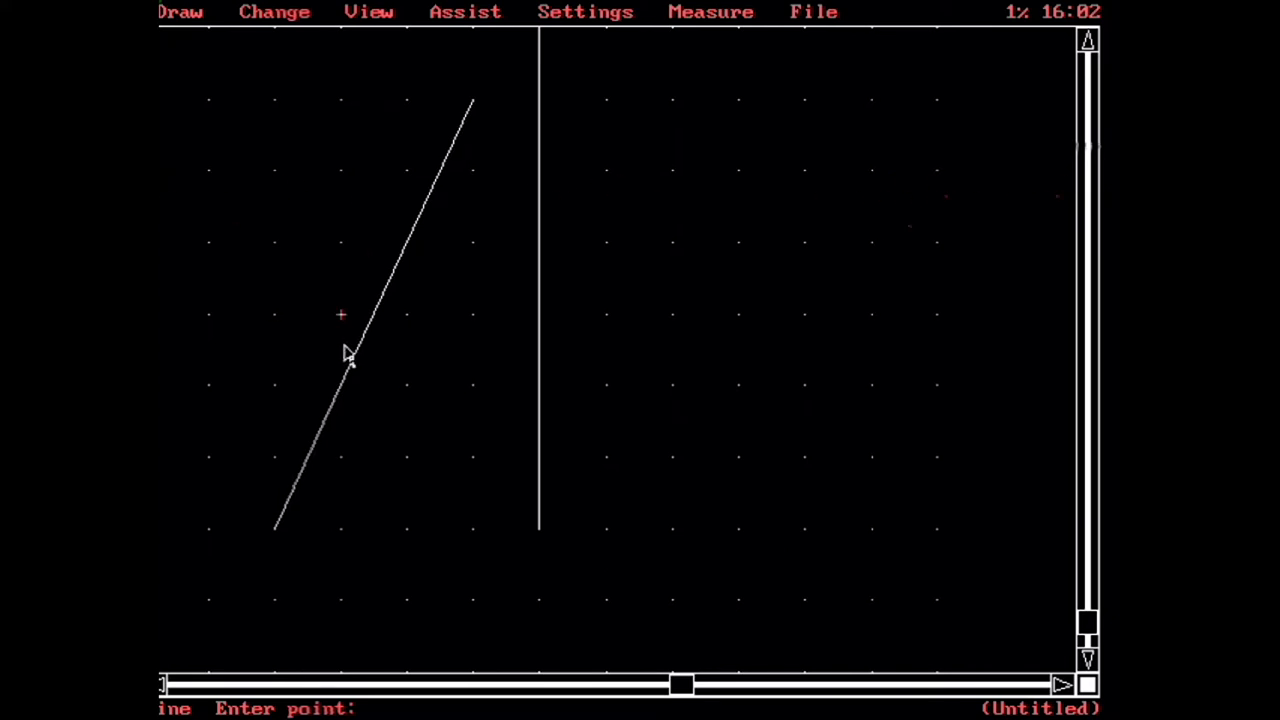
# - Erase the diagonal line from the drawing
pyautogui.hotkey('ctrl', 'e')
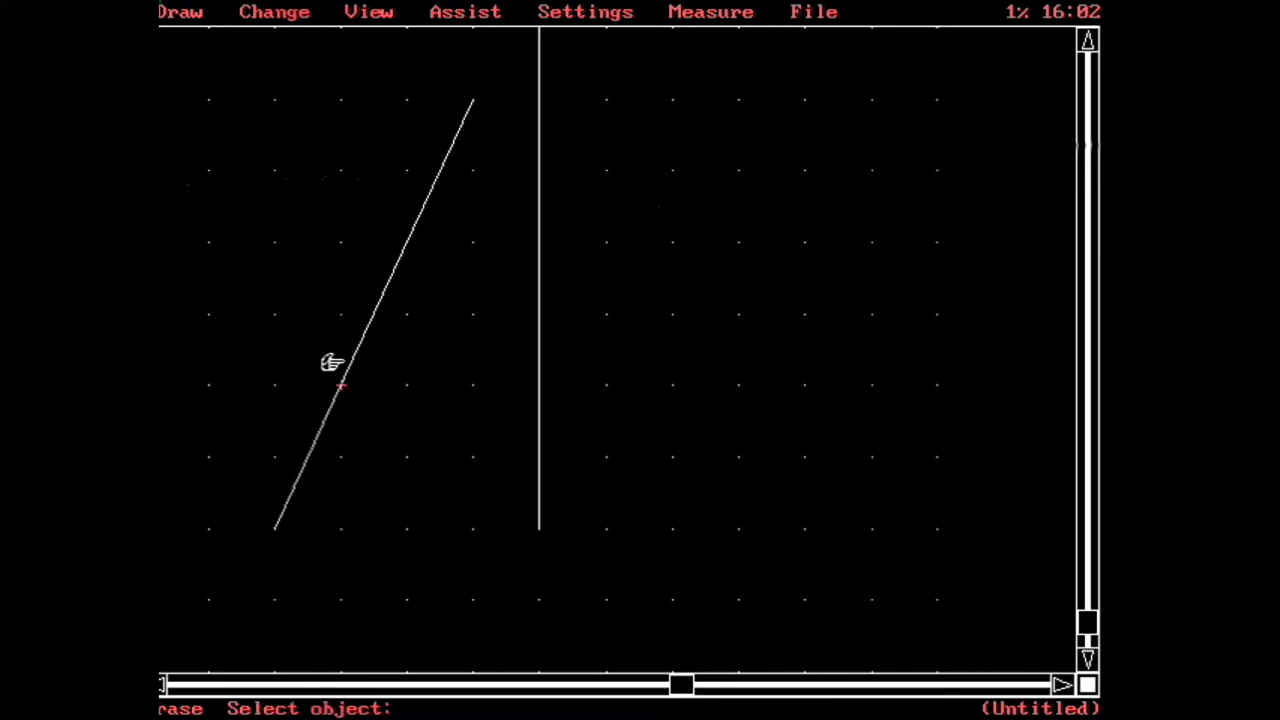
pyautogui.click(338, 387)
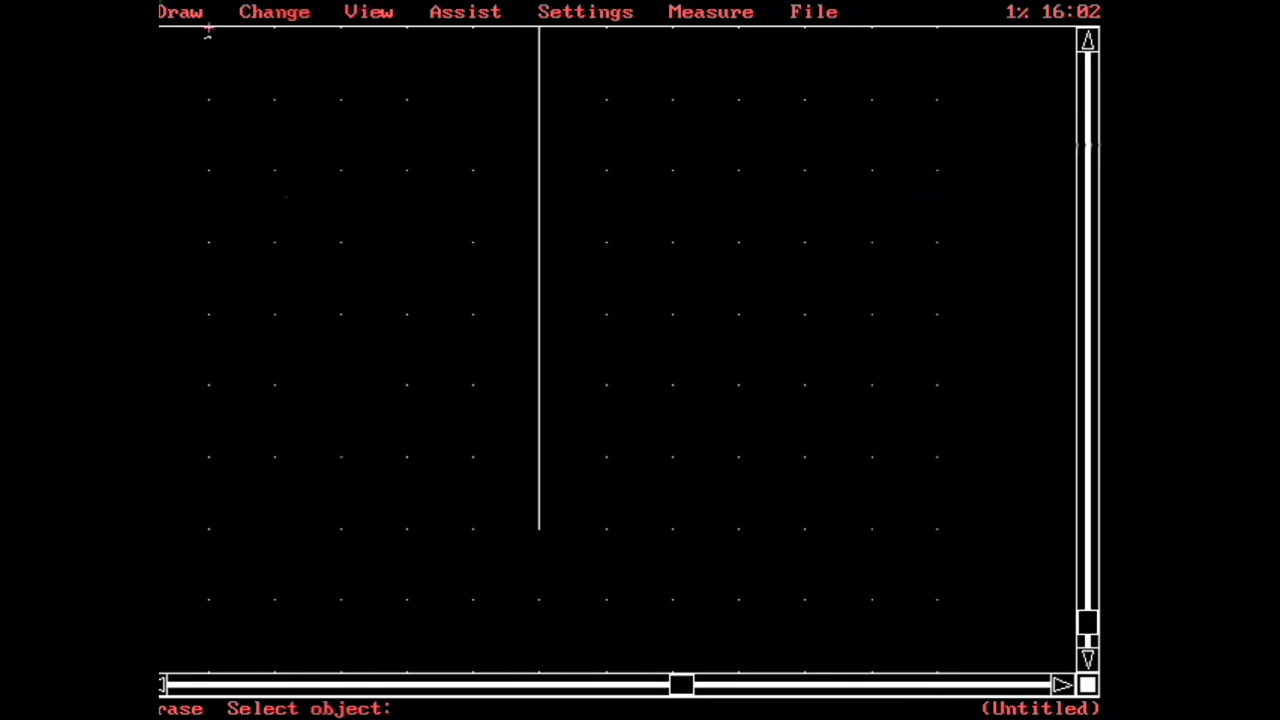
pyautogui.click(191, 24)
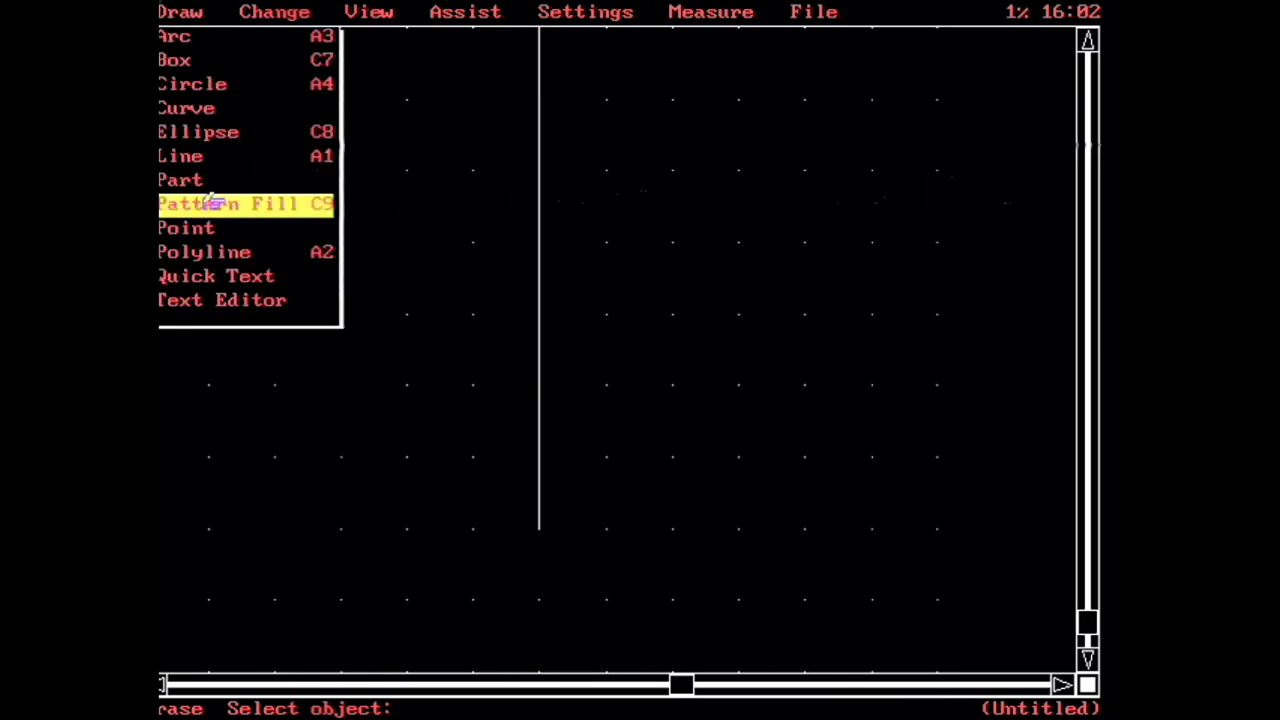
# - Copy the vertical line with a 5,0 offset to create a parallel line to its right
pyautogui.click(256, 12)
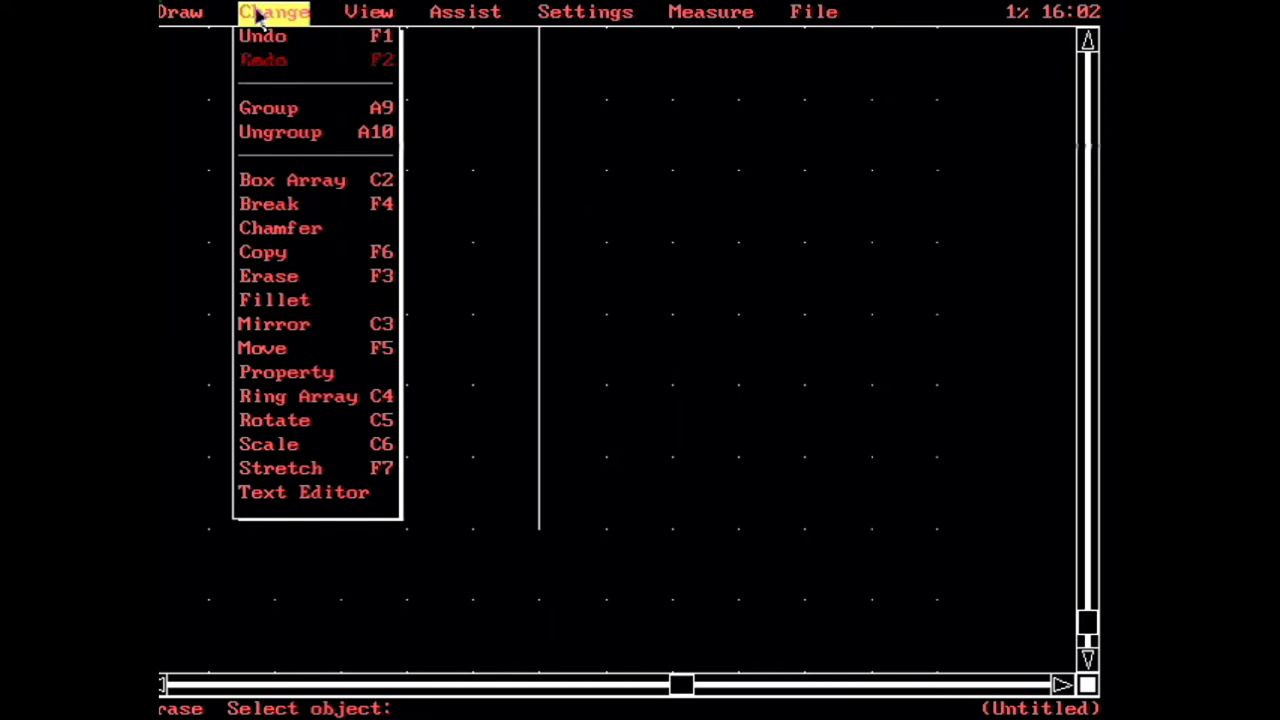
pyautogui.click(290, 257)
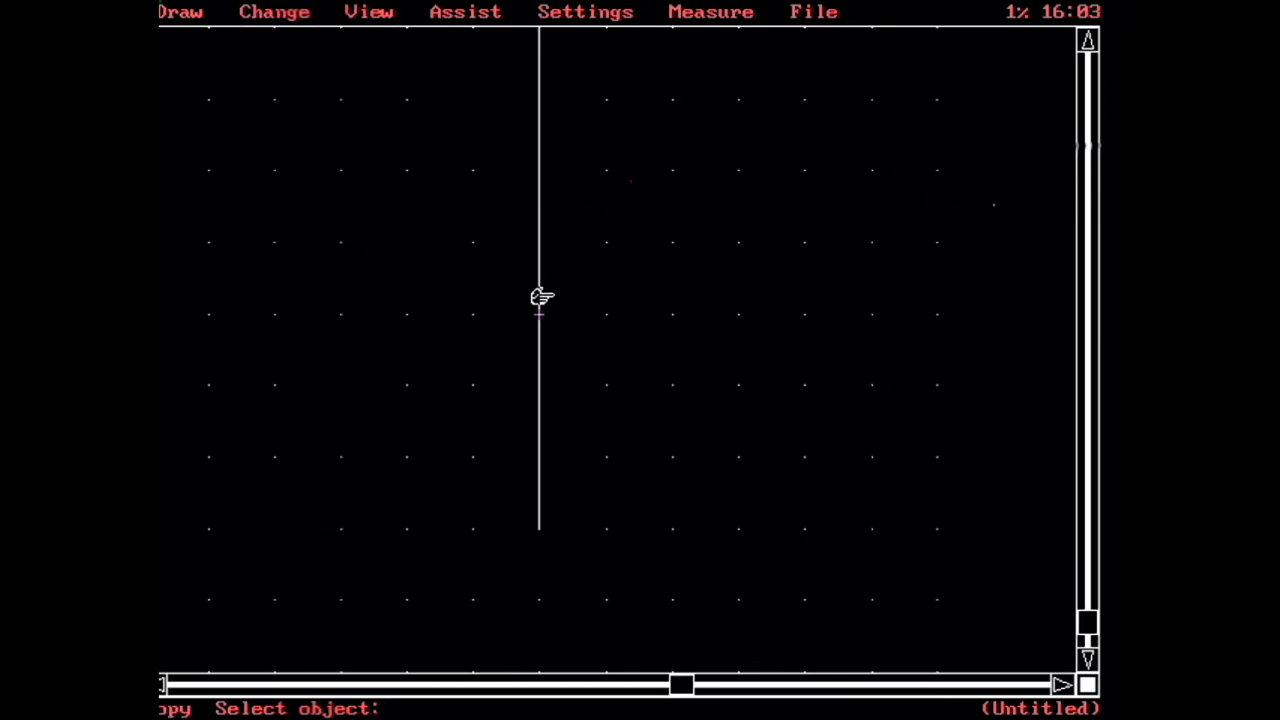
pyautogui.click(538, 296)
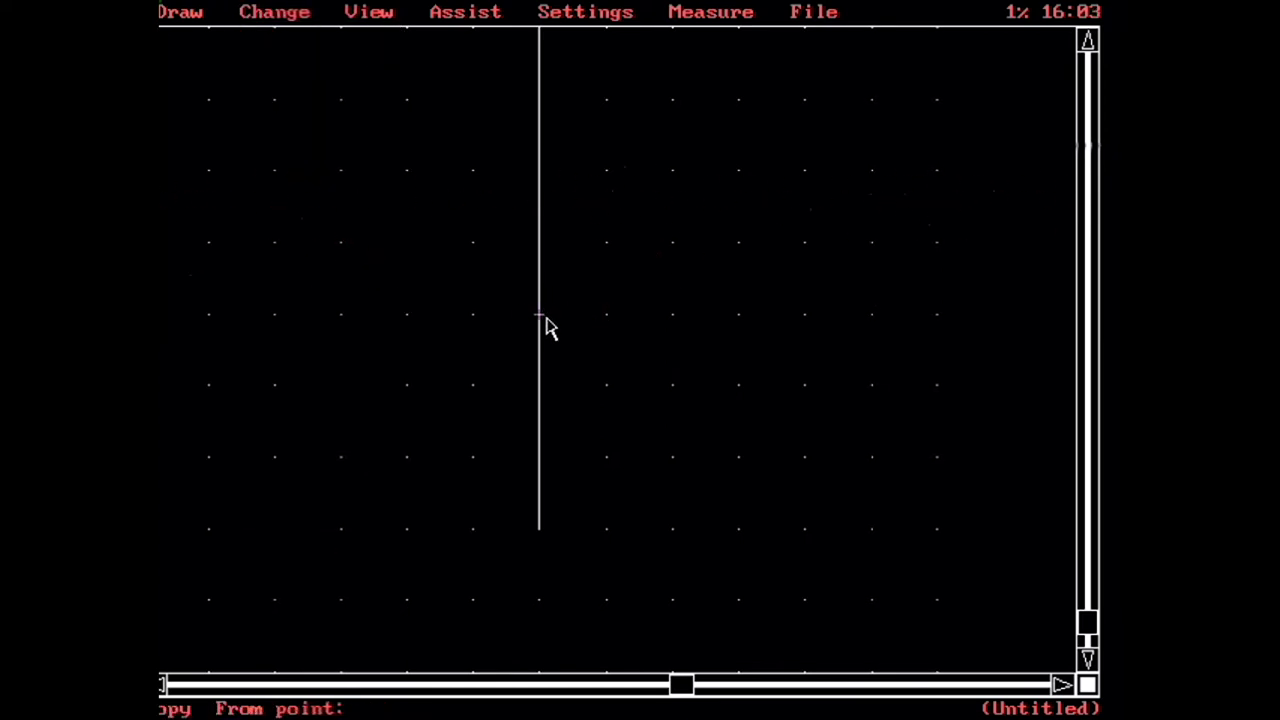
pyautogui.click(543, 328)
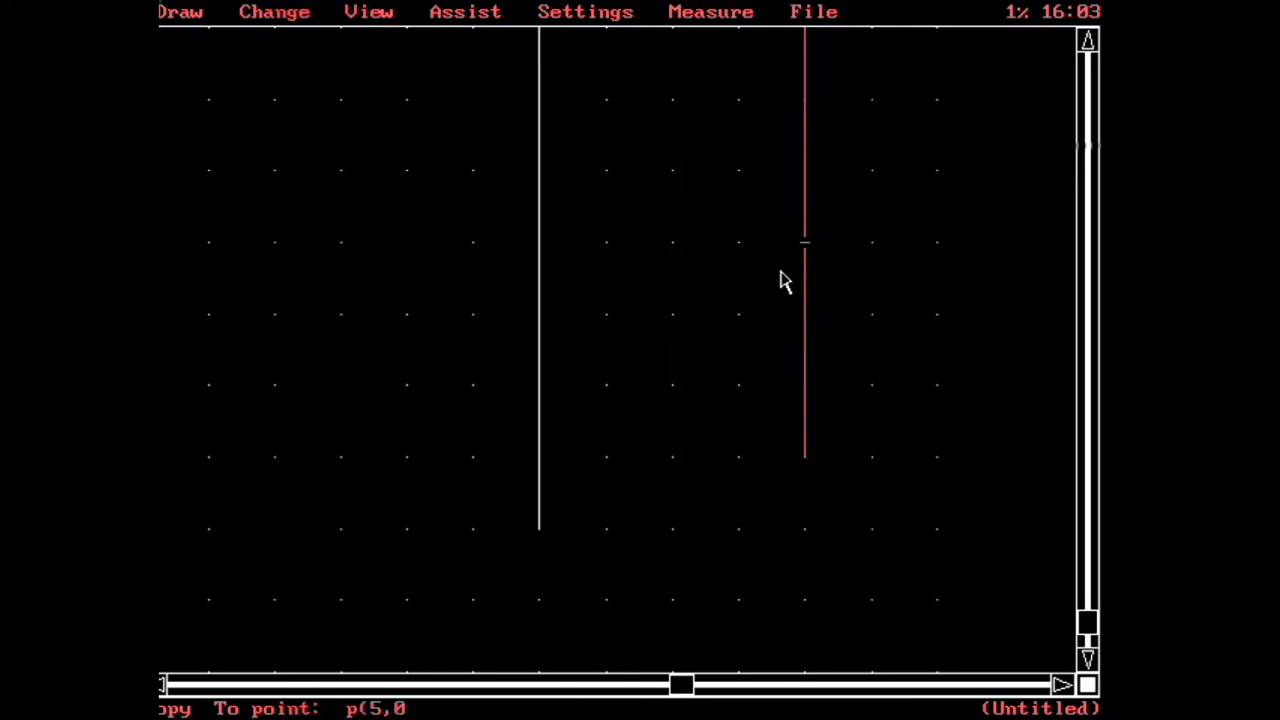
pyautogui.press('Return')
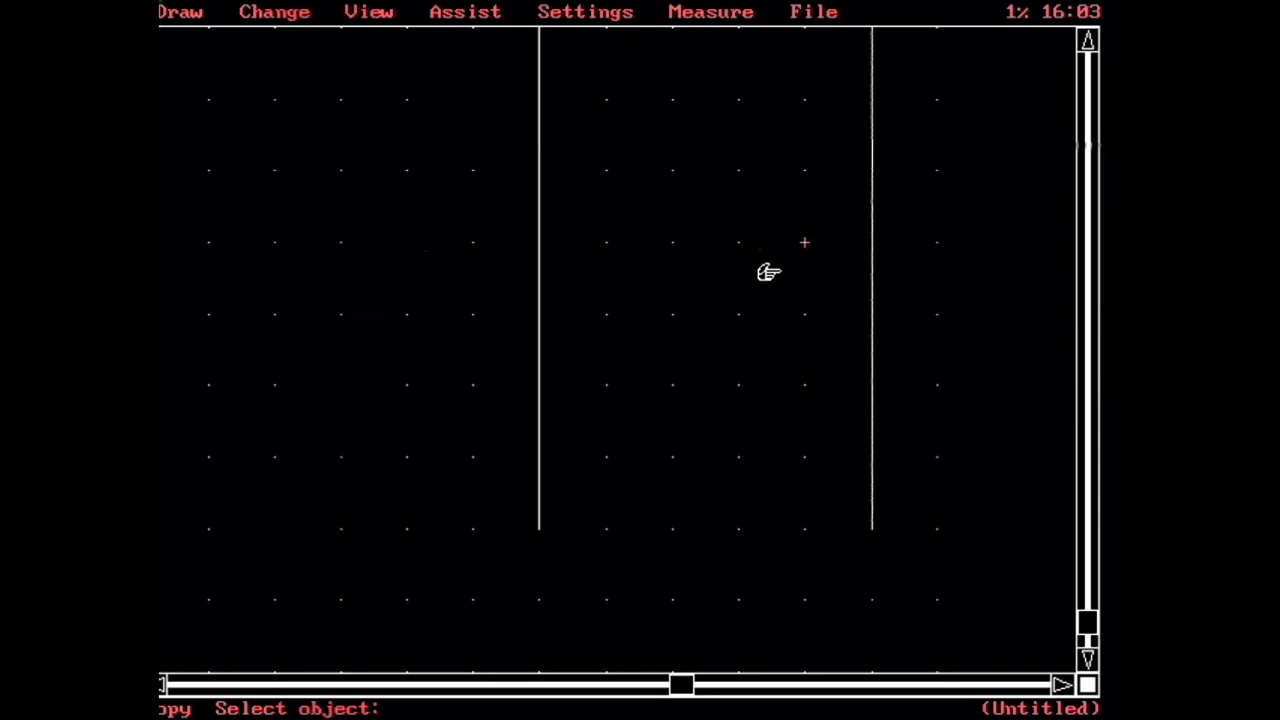
pyautogui.click(390, 11)
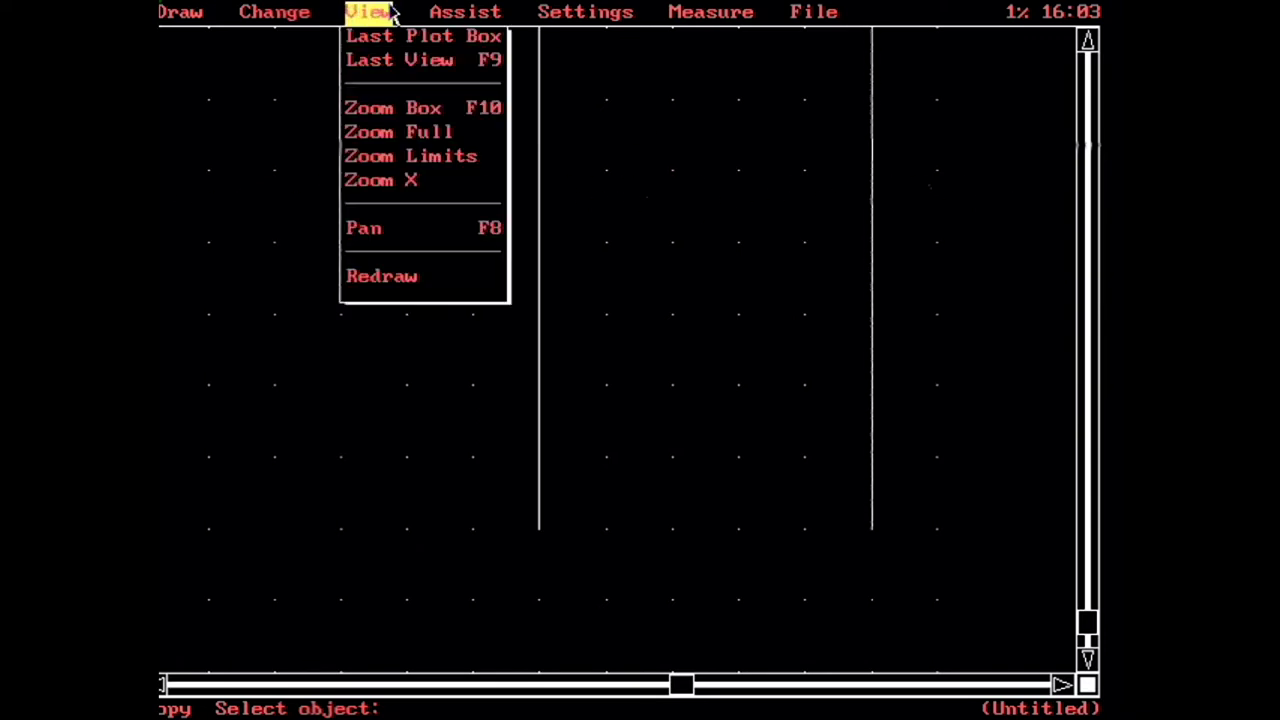
# - Zoom to the full drawing and set the grid X spacing to 12 (1'-0")
pyautogui.click(398, 133)
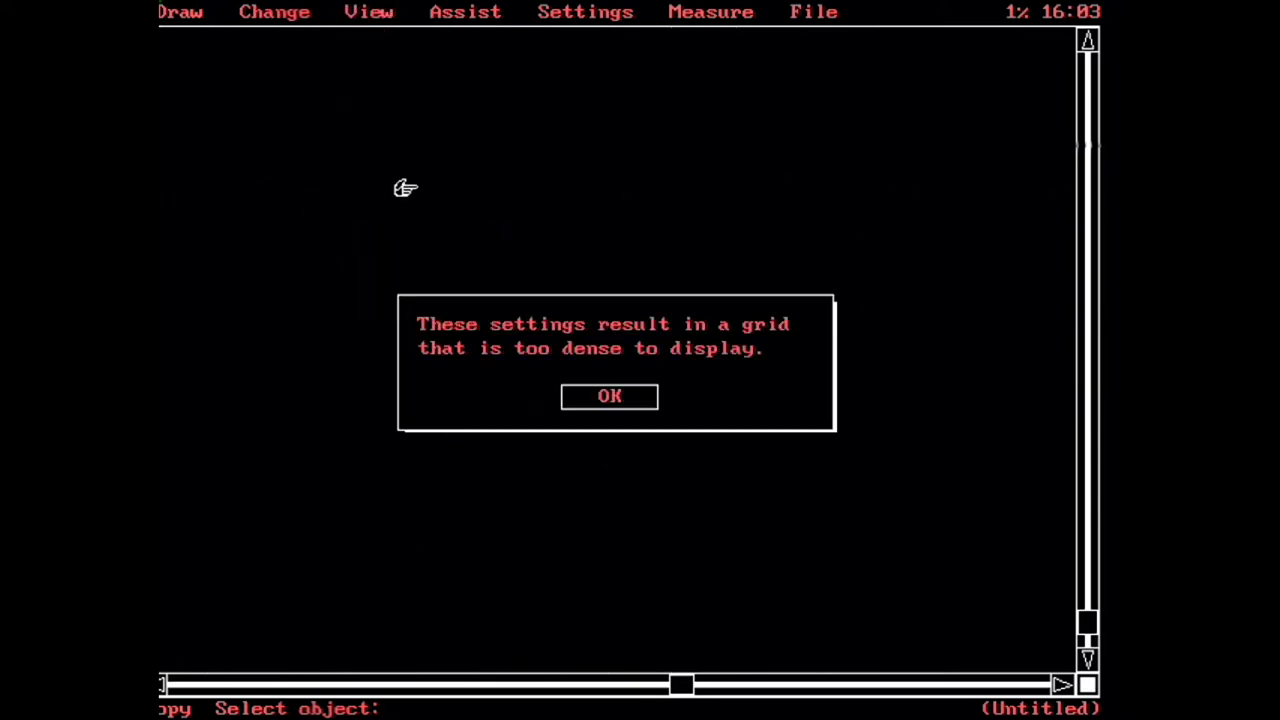
pyautogui.click(588, 405)
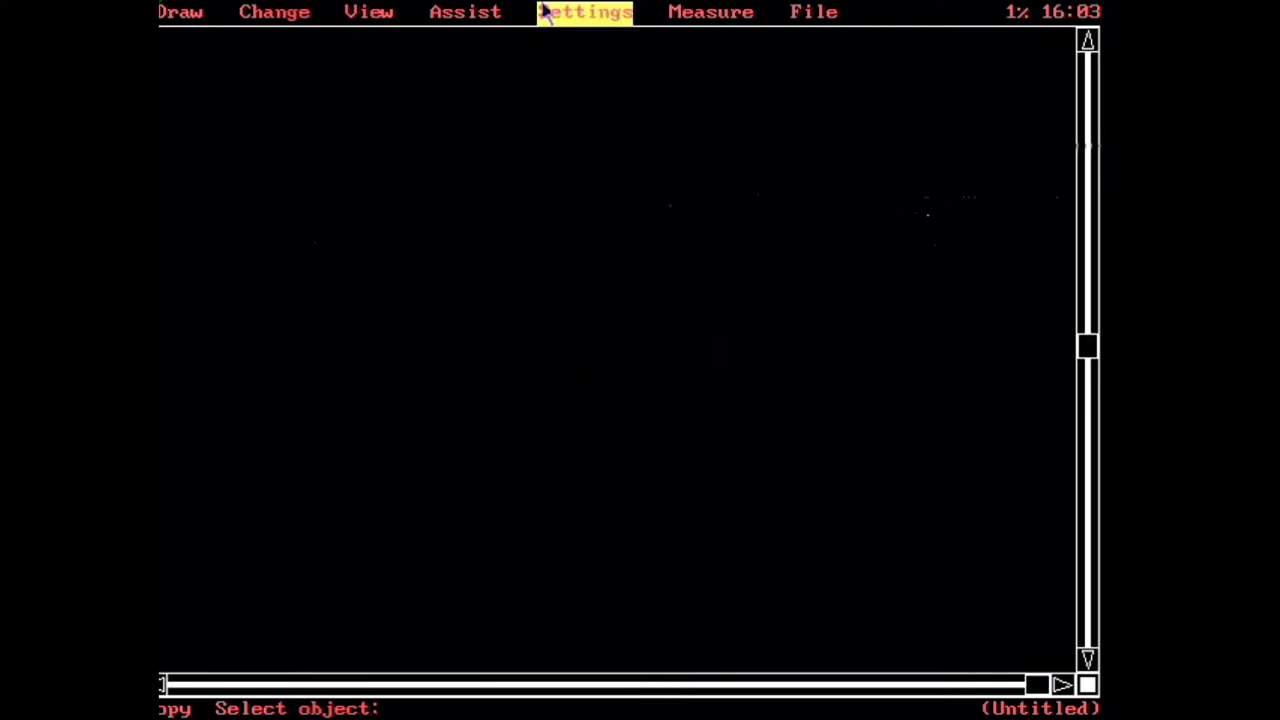
pyautogui.click(545, 12)
pyautogui.click(555, 225)
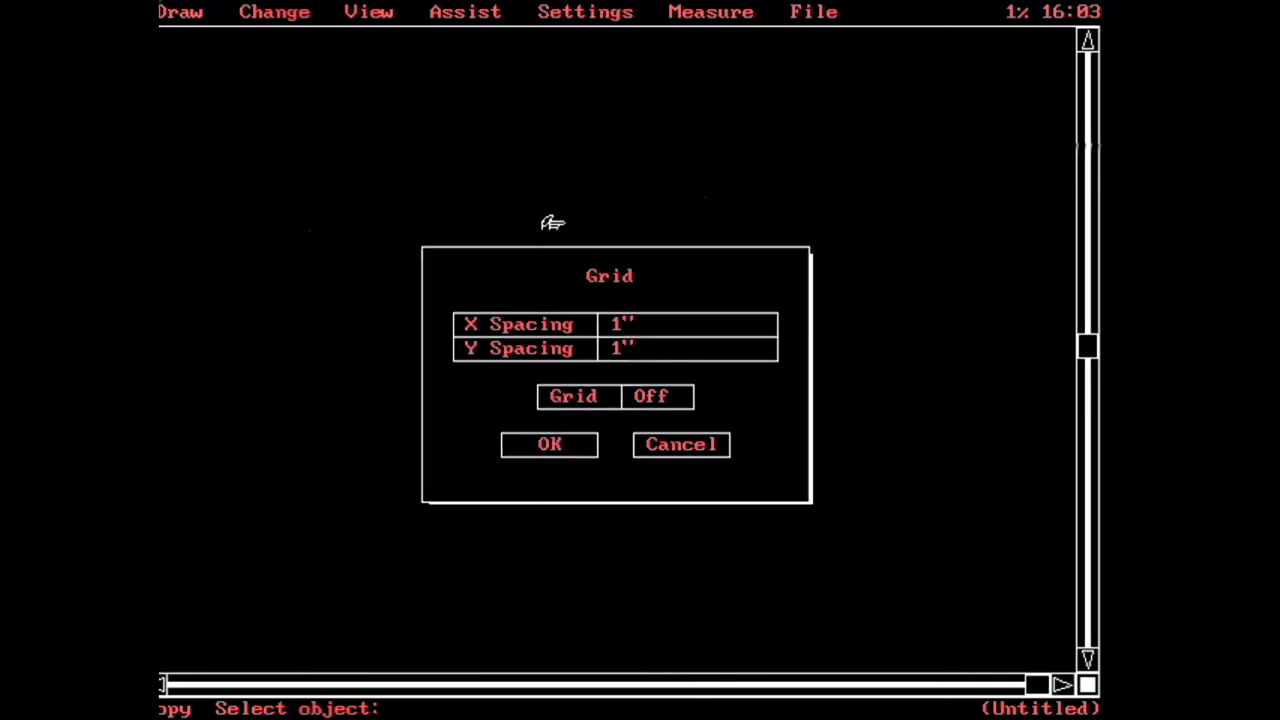
pyautogui.click(643, 325)
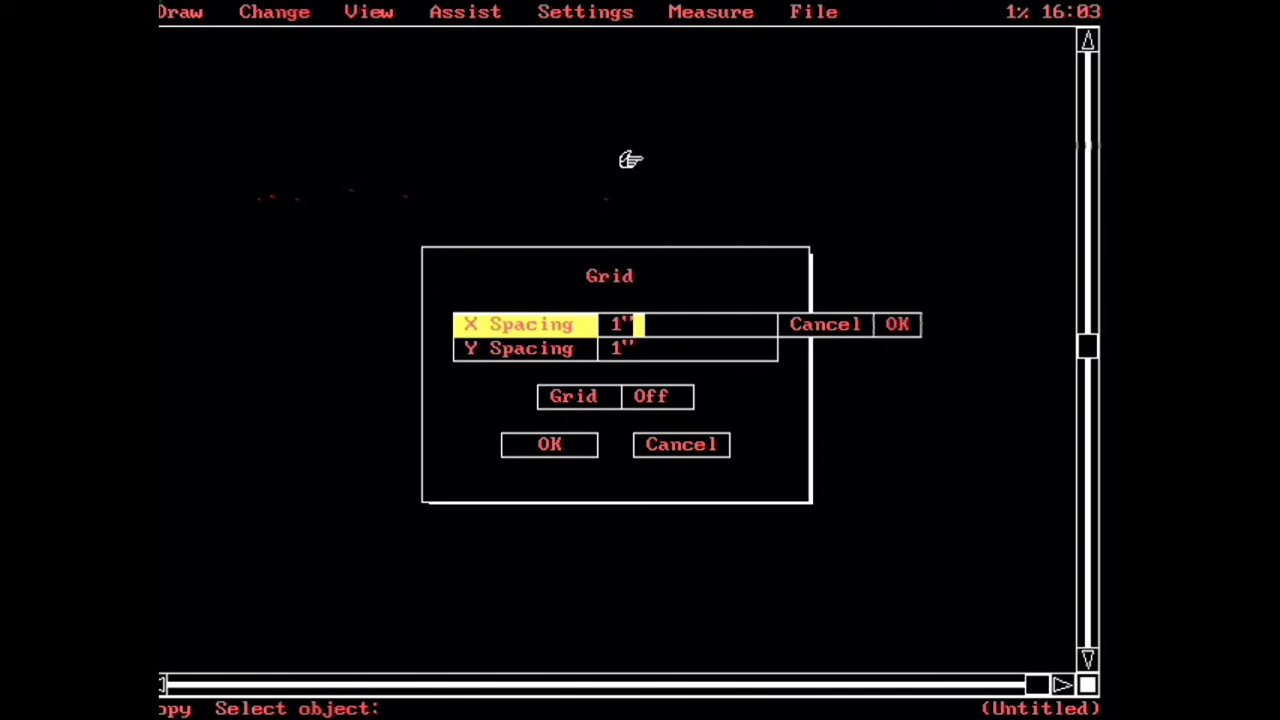
pyautogui.write('12')
pyautogui.click(878, 327)
pyautogui.click(562, 438)
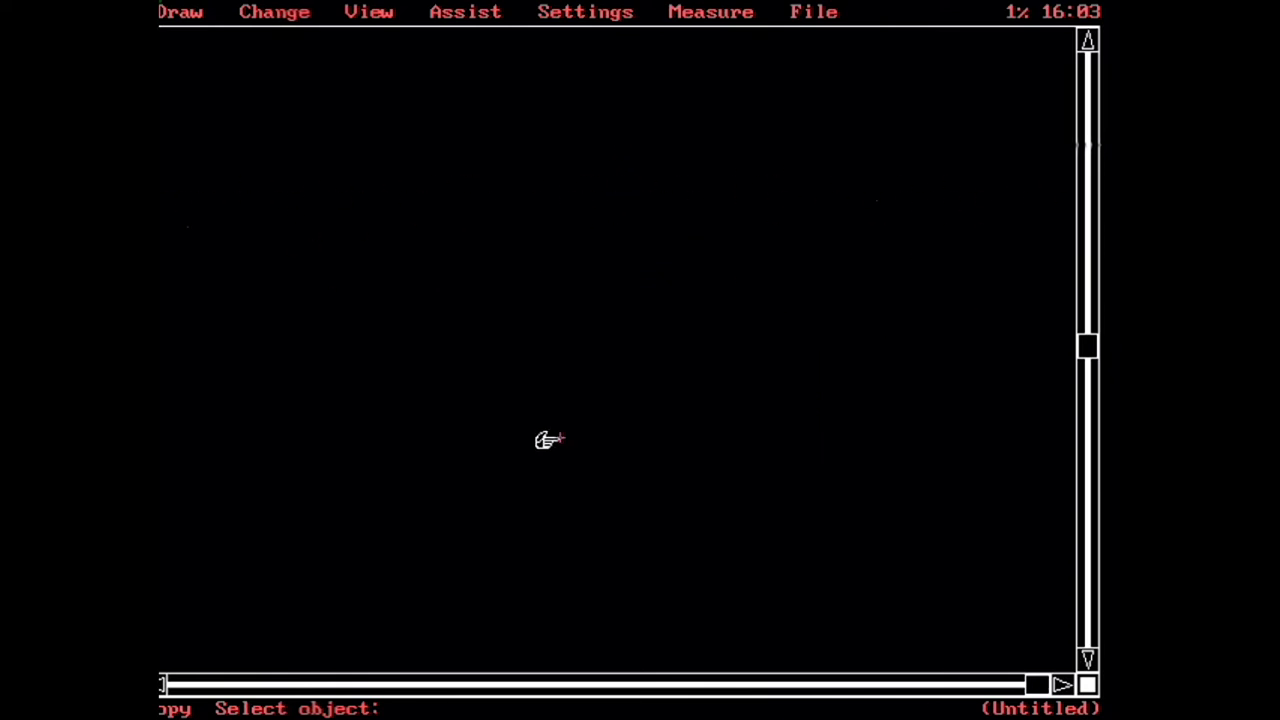
# - Toggle the grid display on from the drawing aids
pyautogui.click(490, 13)
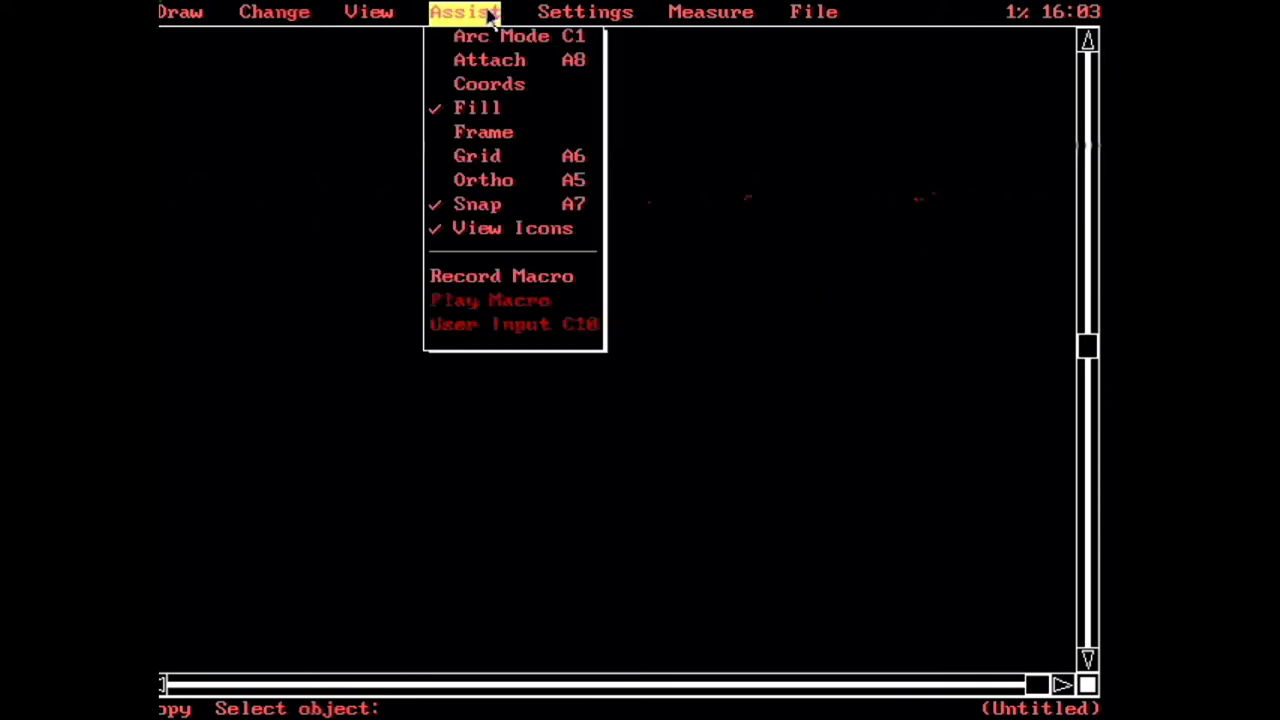
pyautogui.click(495, 157)
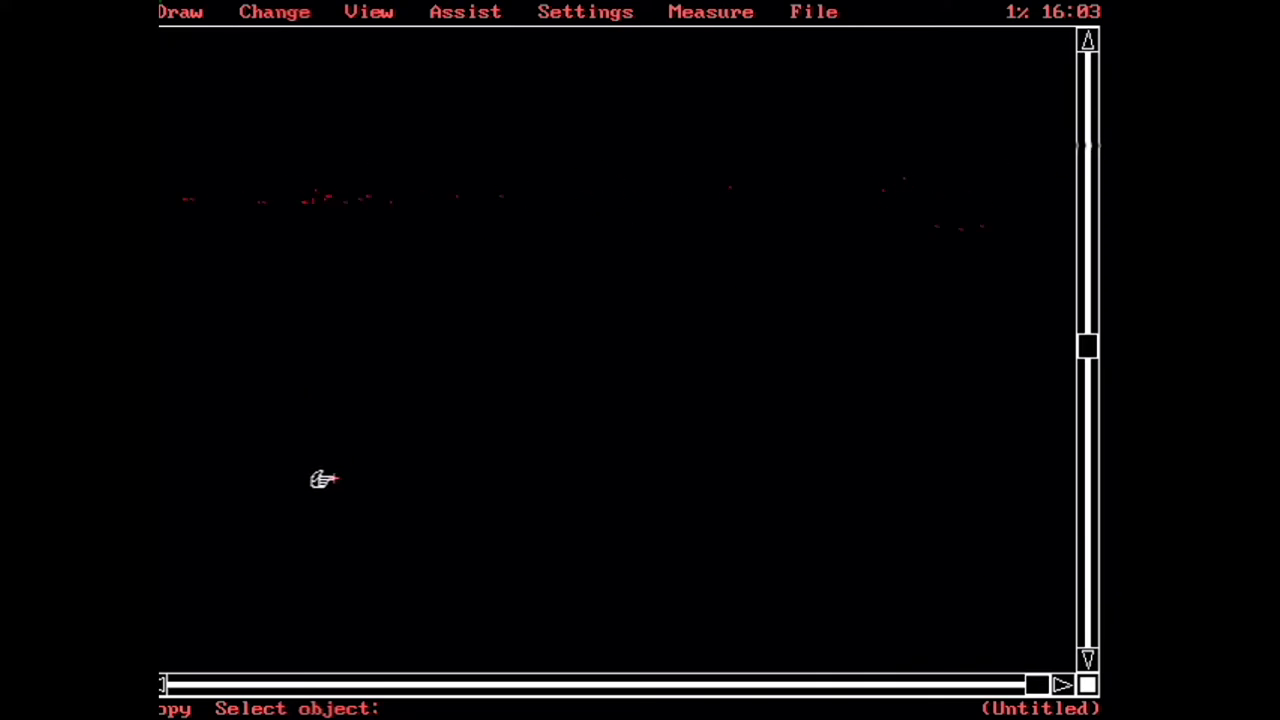
pyautogui.write('1')
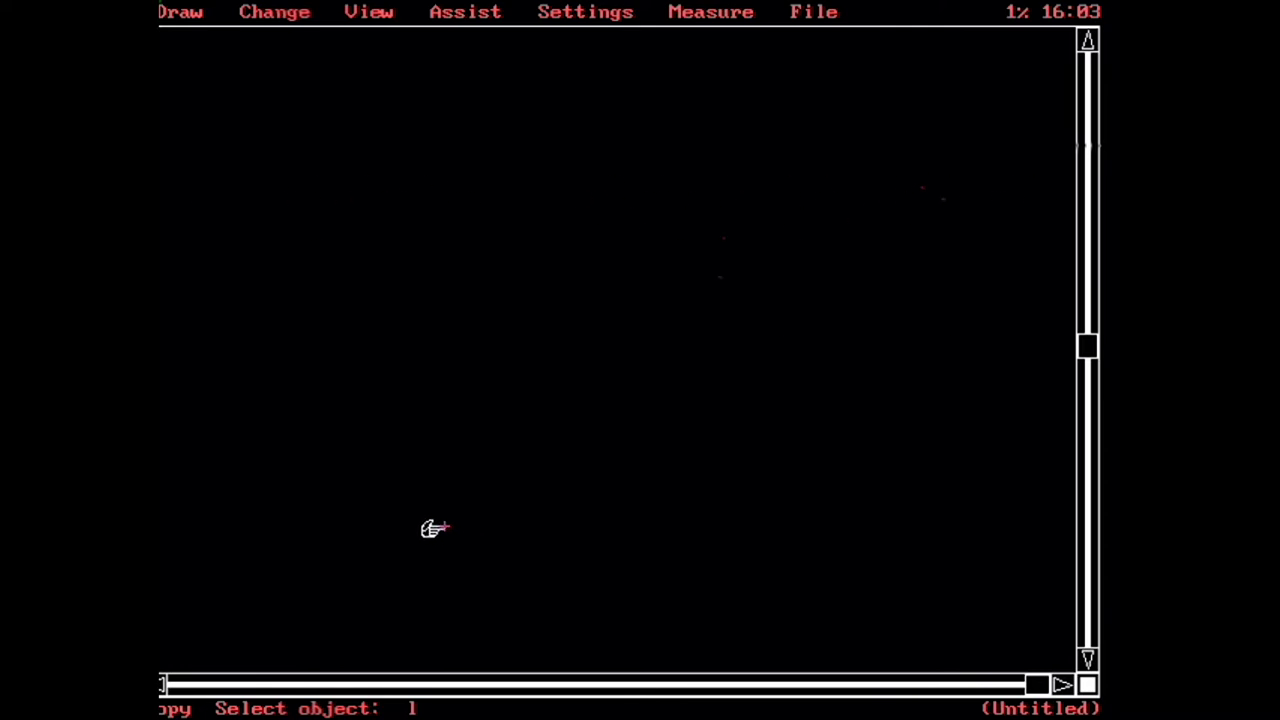
# - Draw a horizontal line leftward near the bottom of the drawing with Ortho on
pyautogui.press('l')
pyautogui.press('i')
pyautogui.click(548, 529)
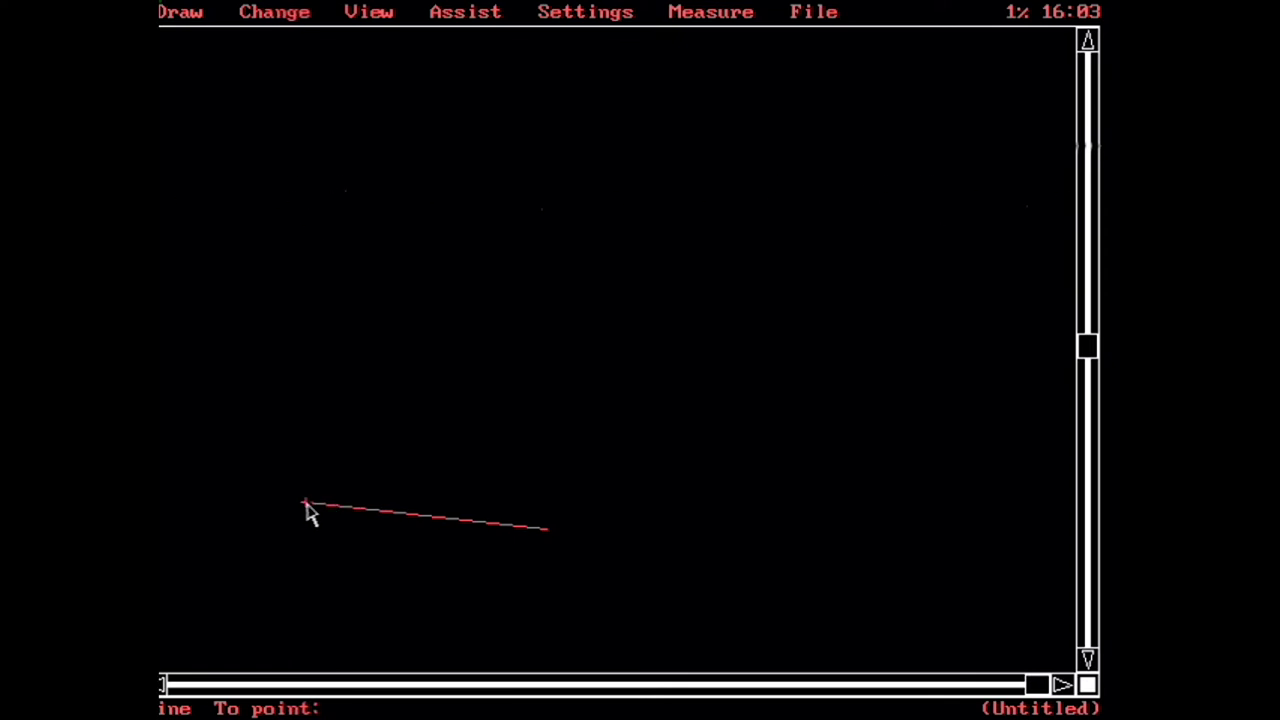
pyautogui.press('F8')
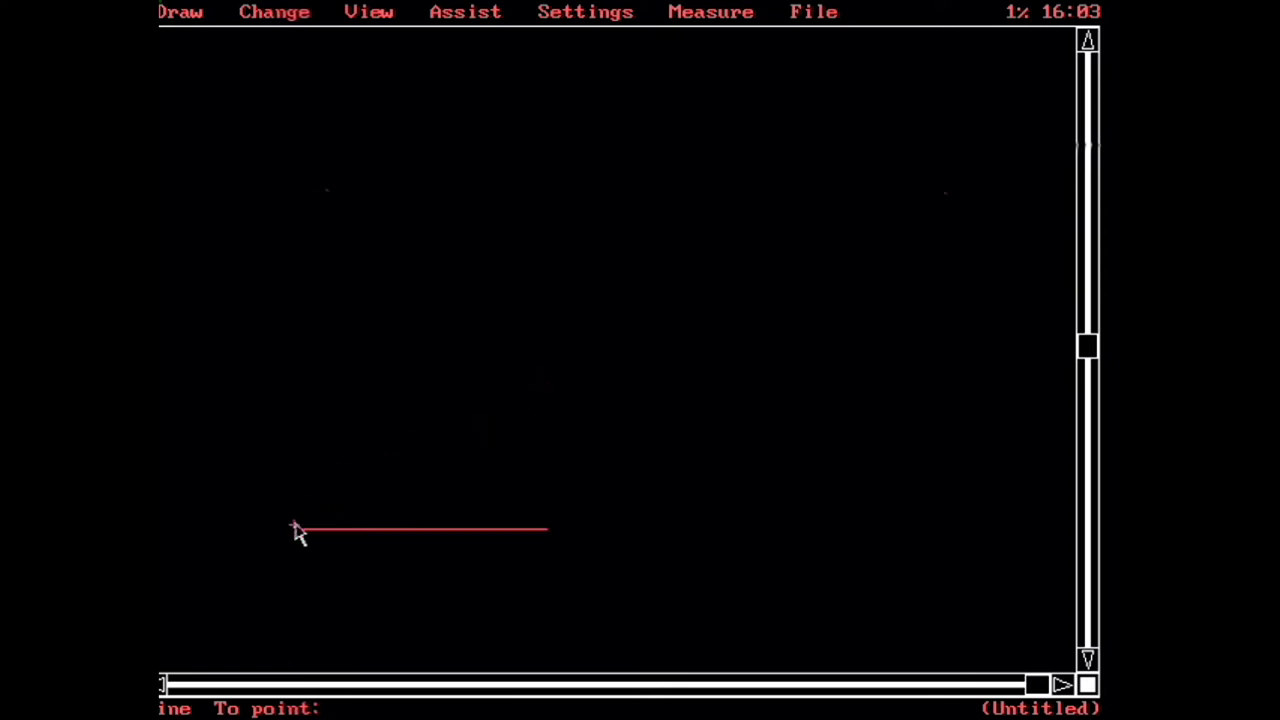
pyautogui.click(207, 532)
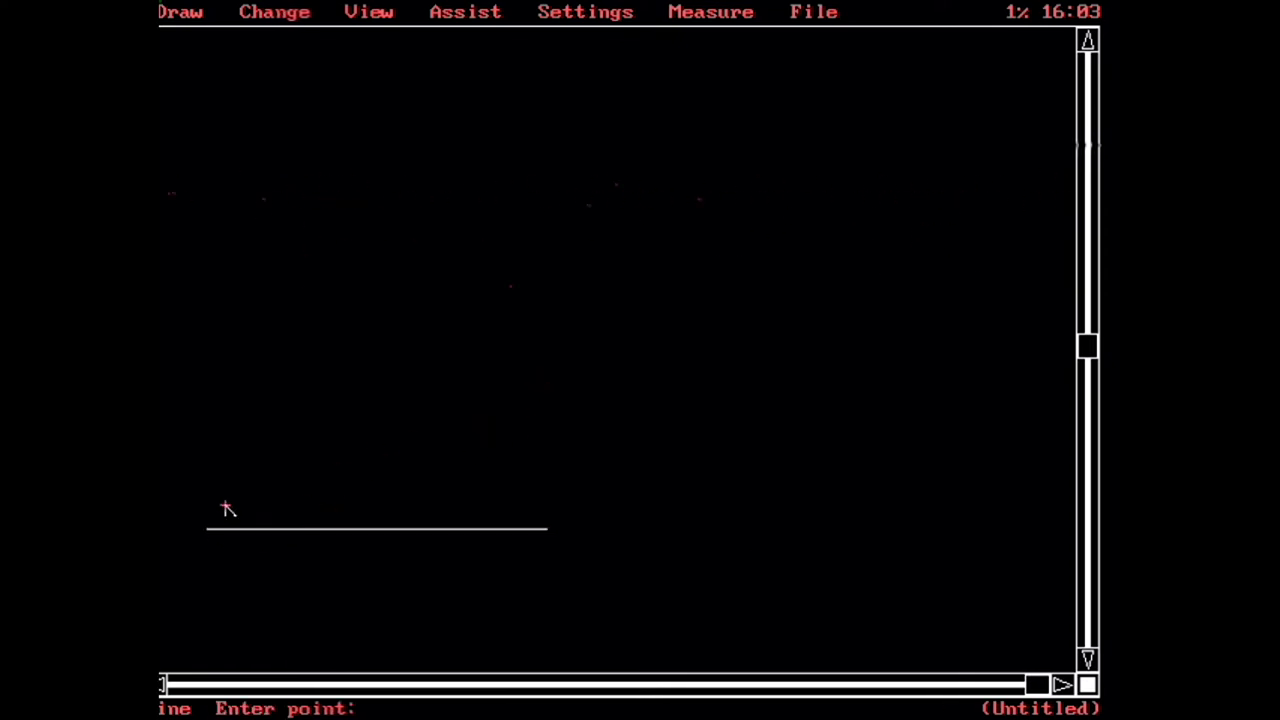
pyautogui.click(245, 15)
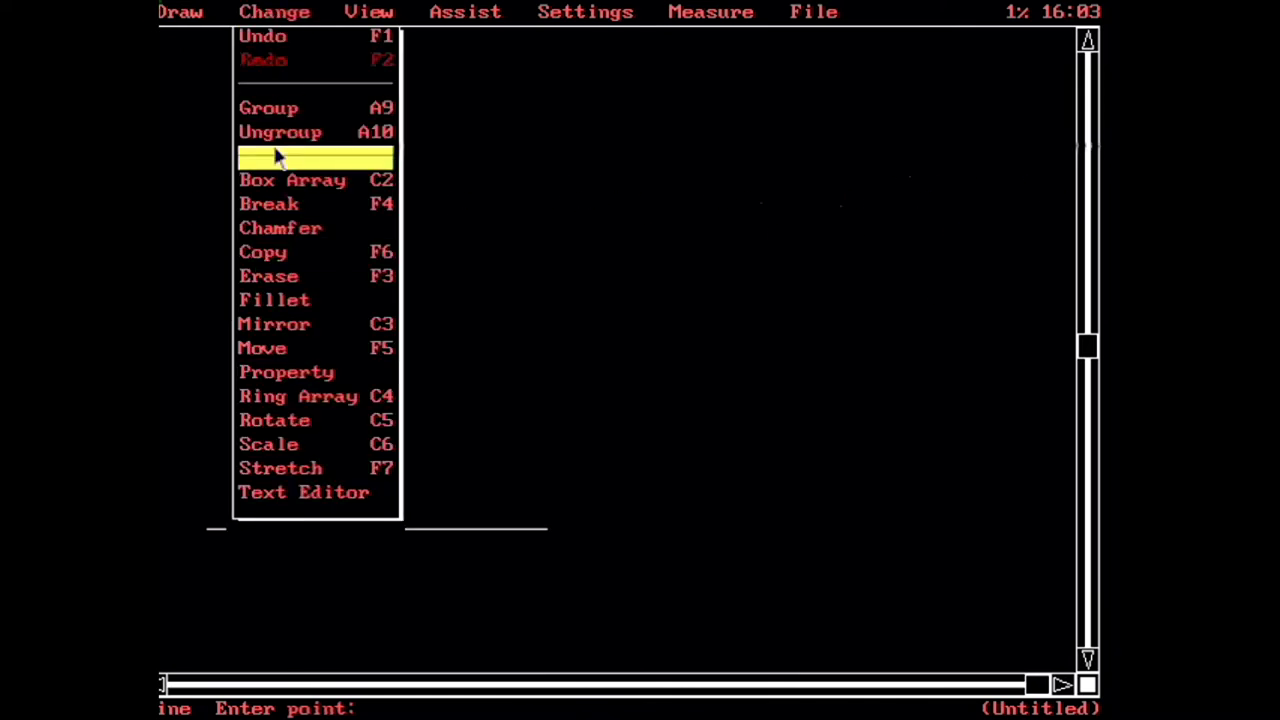
# - Copy the horizontal line straight up using the polar offset p(5,90)
pyautogui.click(270, 255)
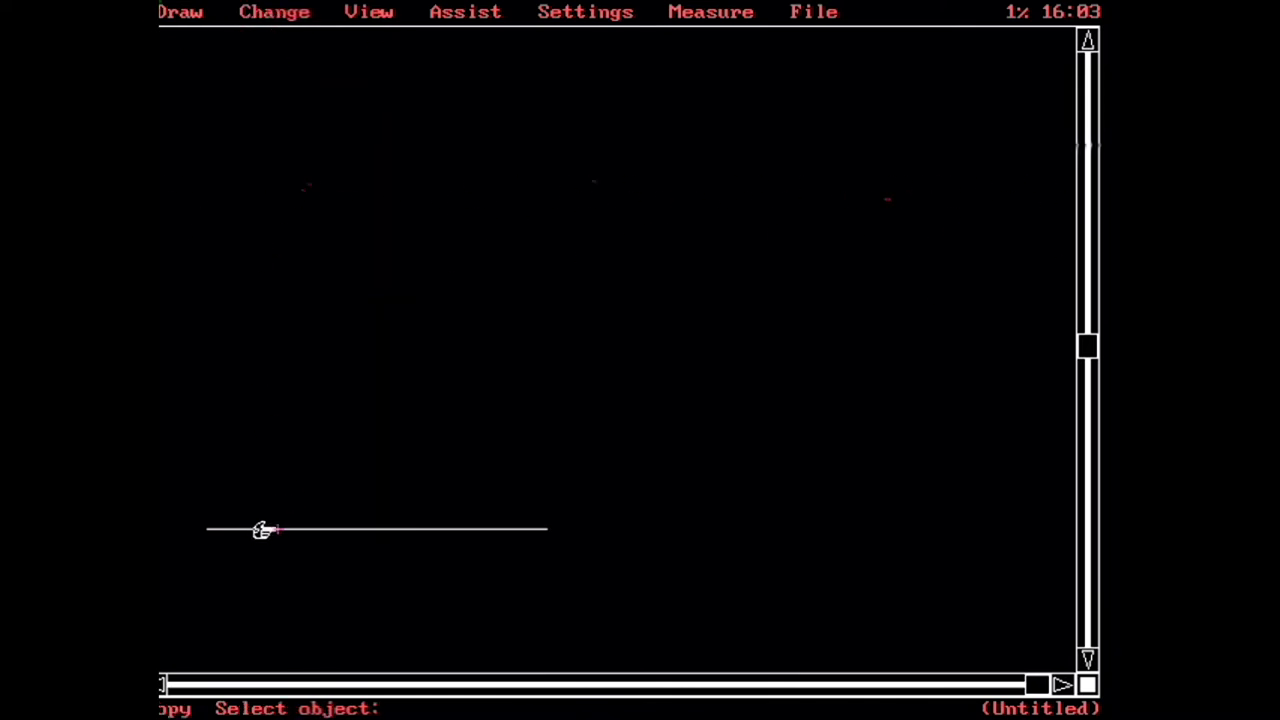
pyautogui.click(260, 529)
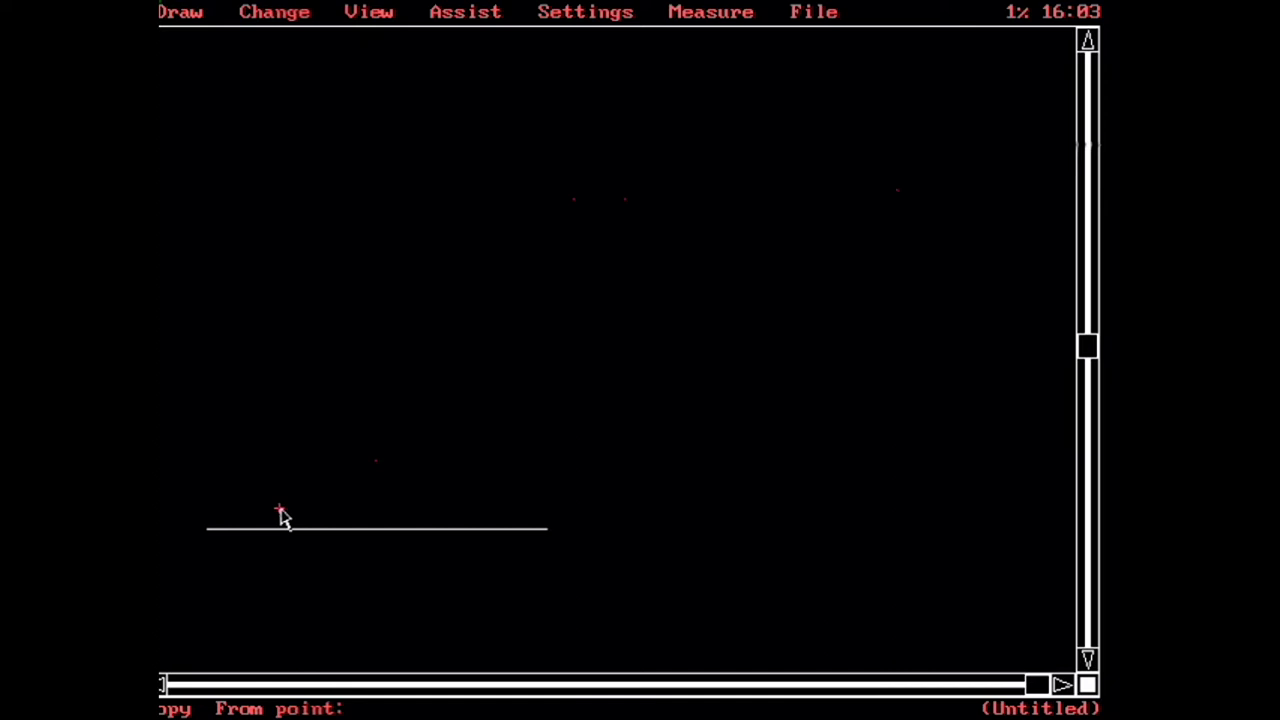
pyautogui.click(289, 516)
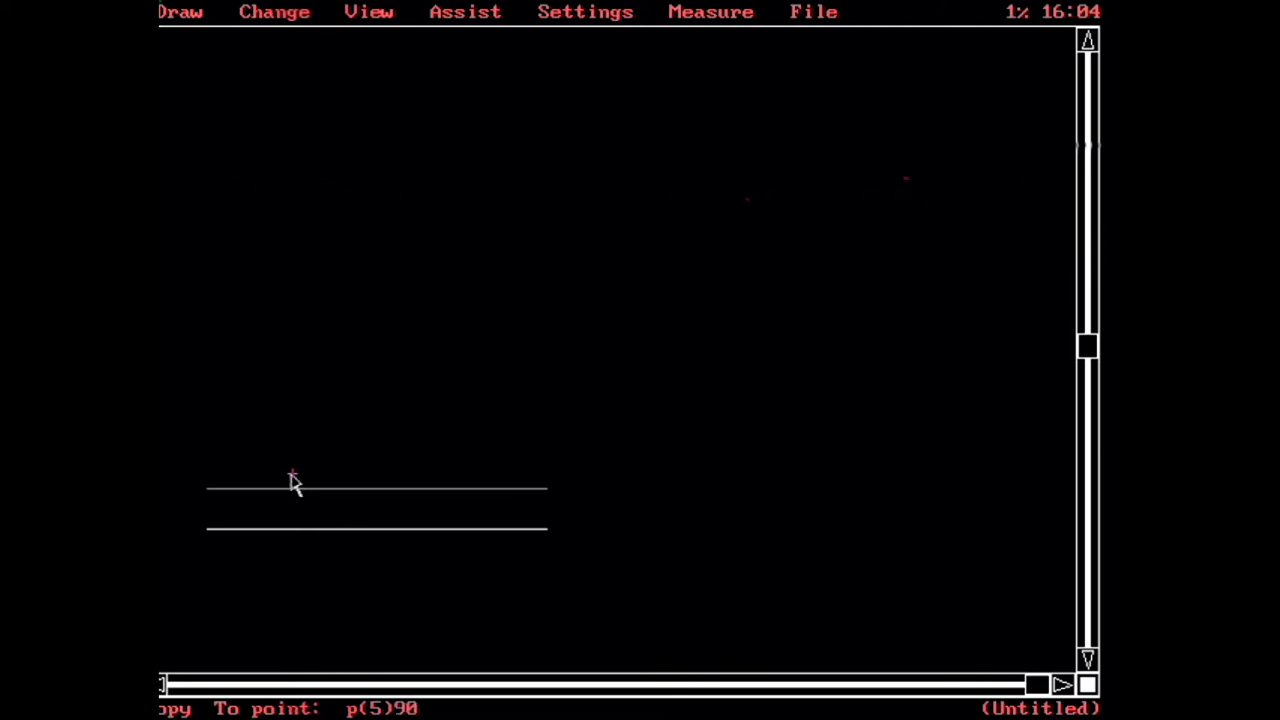
pyautogui.press('Return')
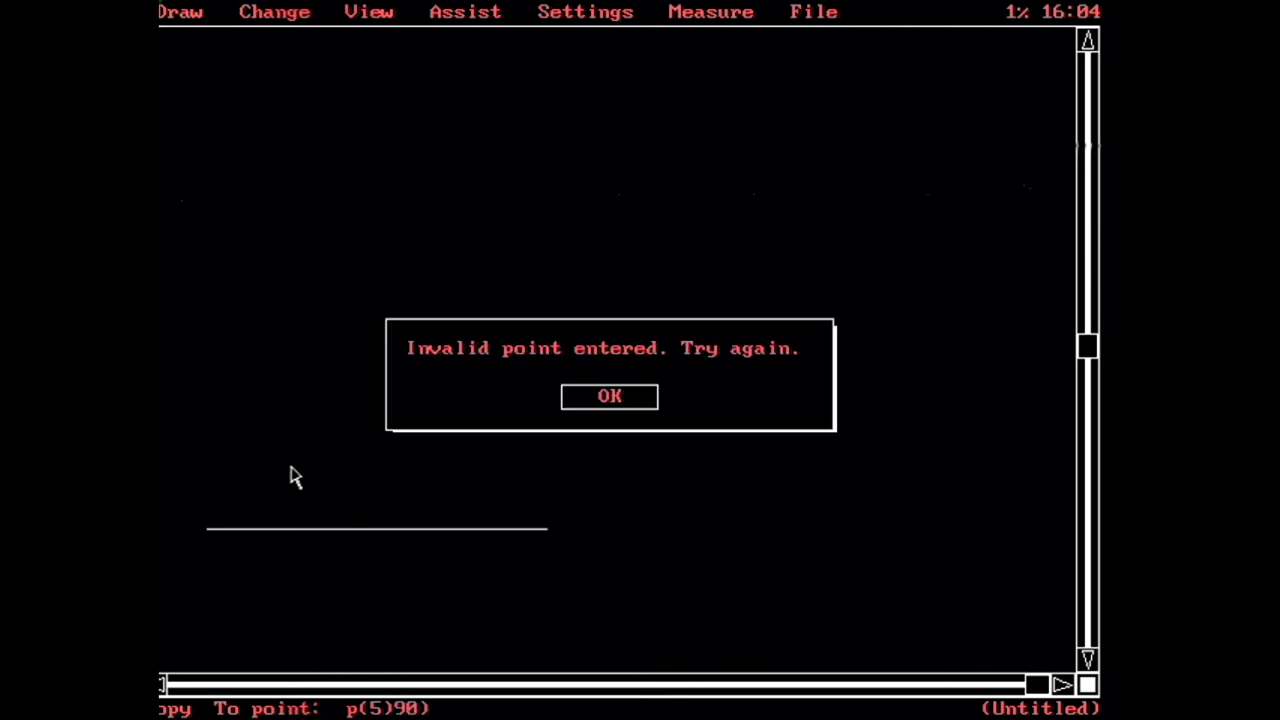
pyautogui.click(650, 408)
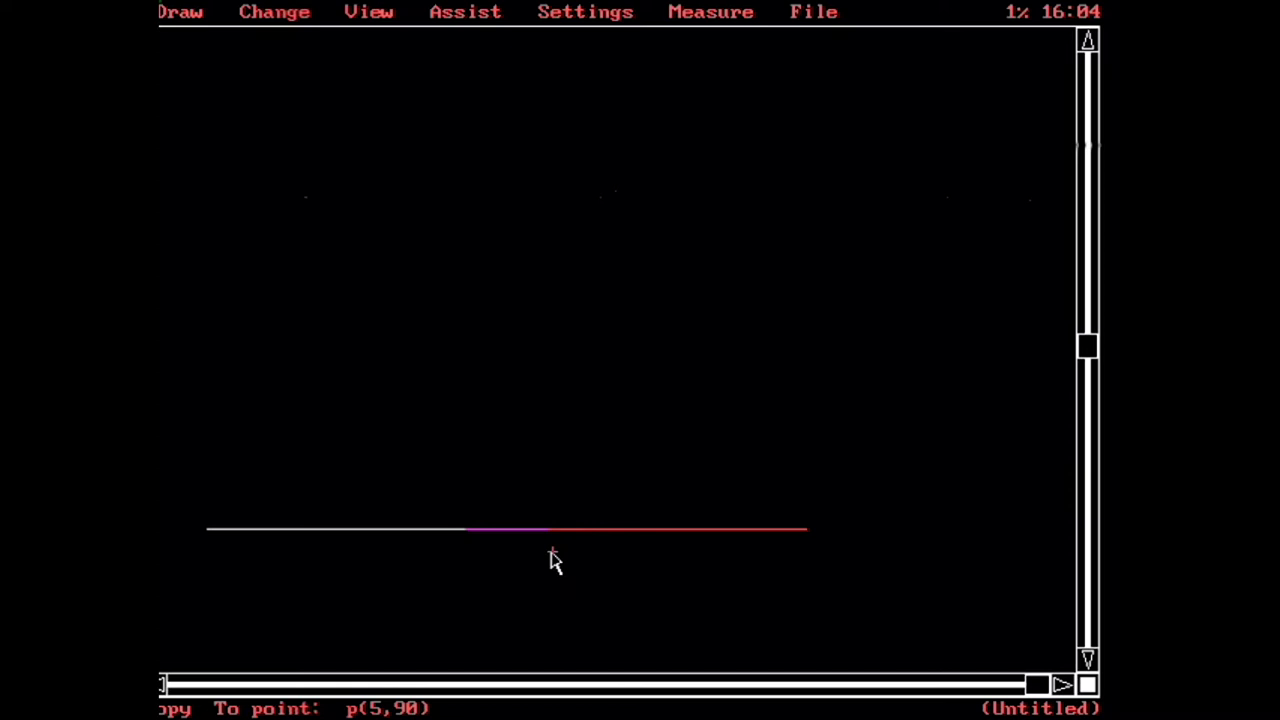
pyautogui.press('Return')
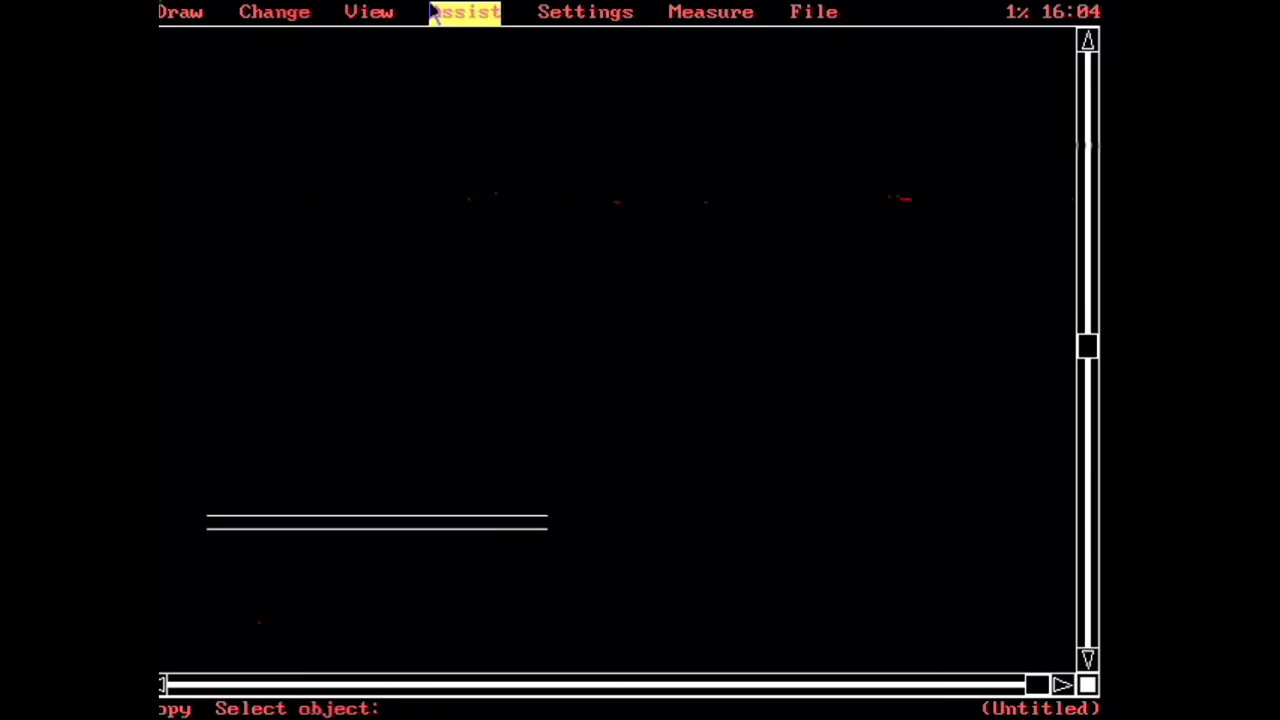
# - Zoom the view out to a 0.1 magnification factor
pyautogui.click(380, 13)
pyautogui.click(406, 179)
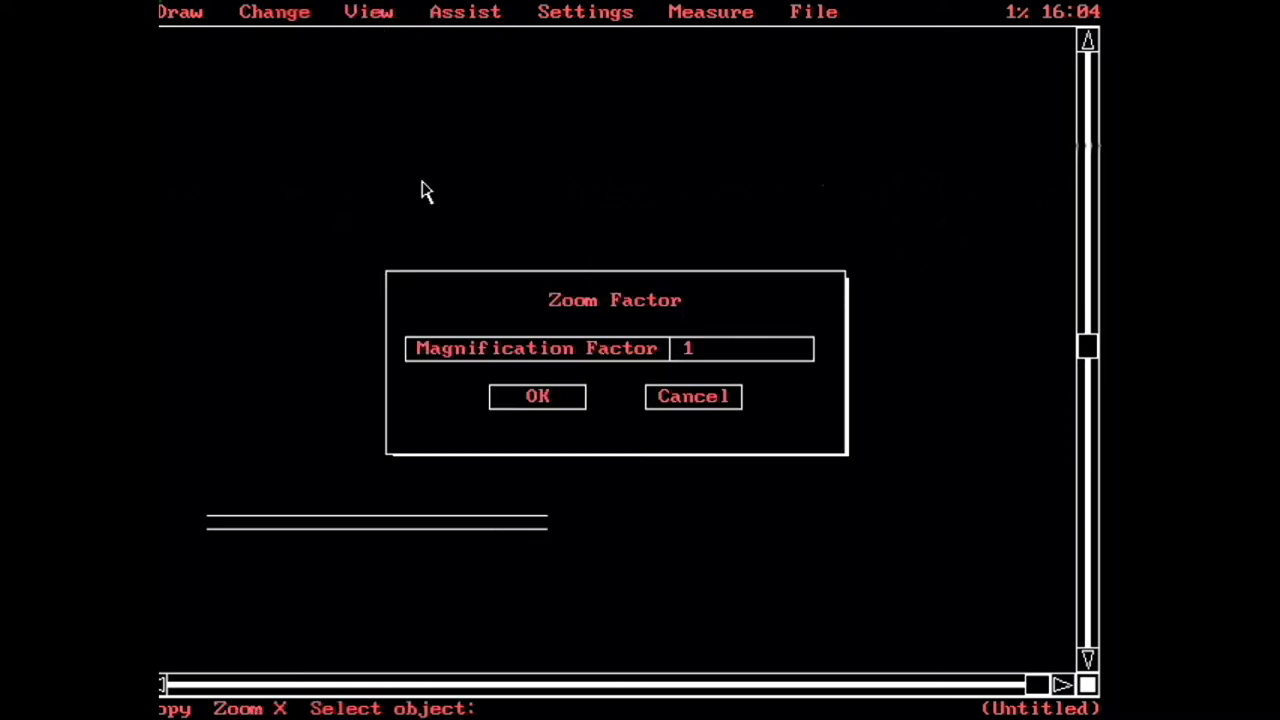
pyautogui.click(726, 352)
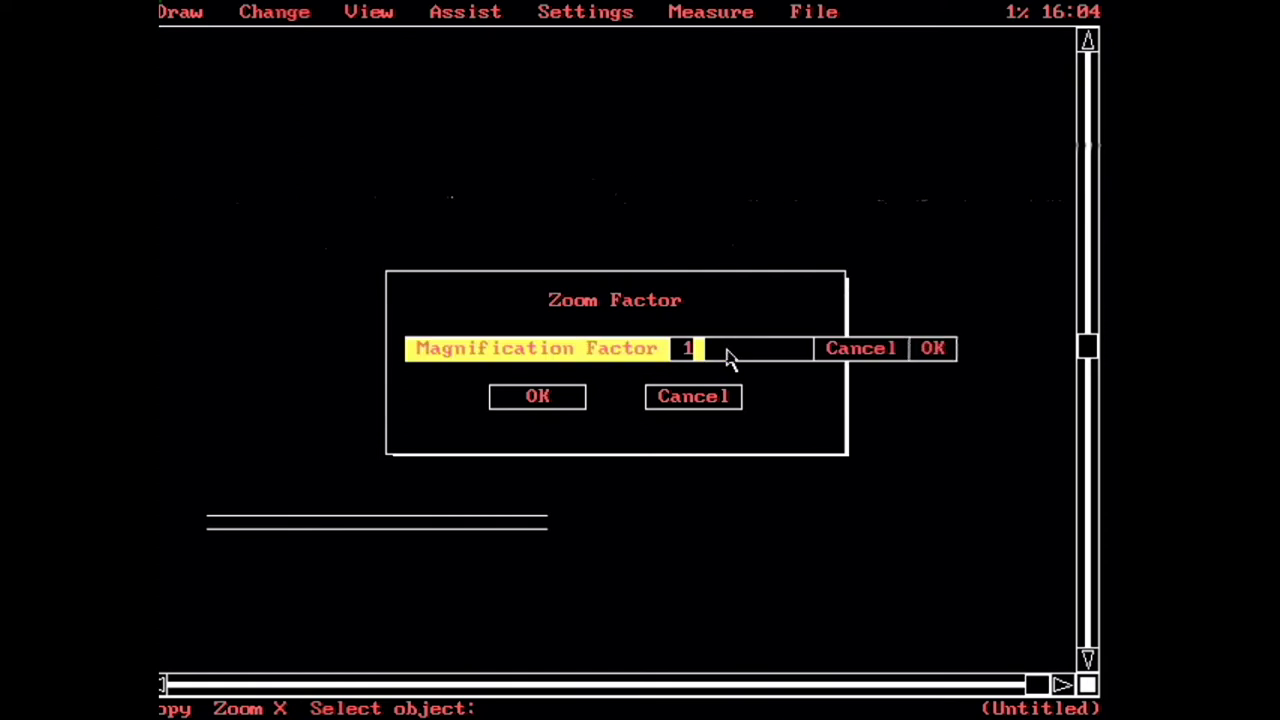
pyautogui.press('BackSpace')
pyautogui.write('0.1')
pyautogui.press('Return')
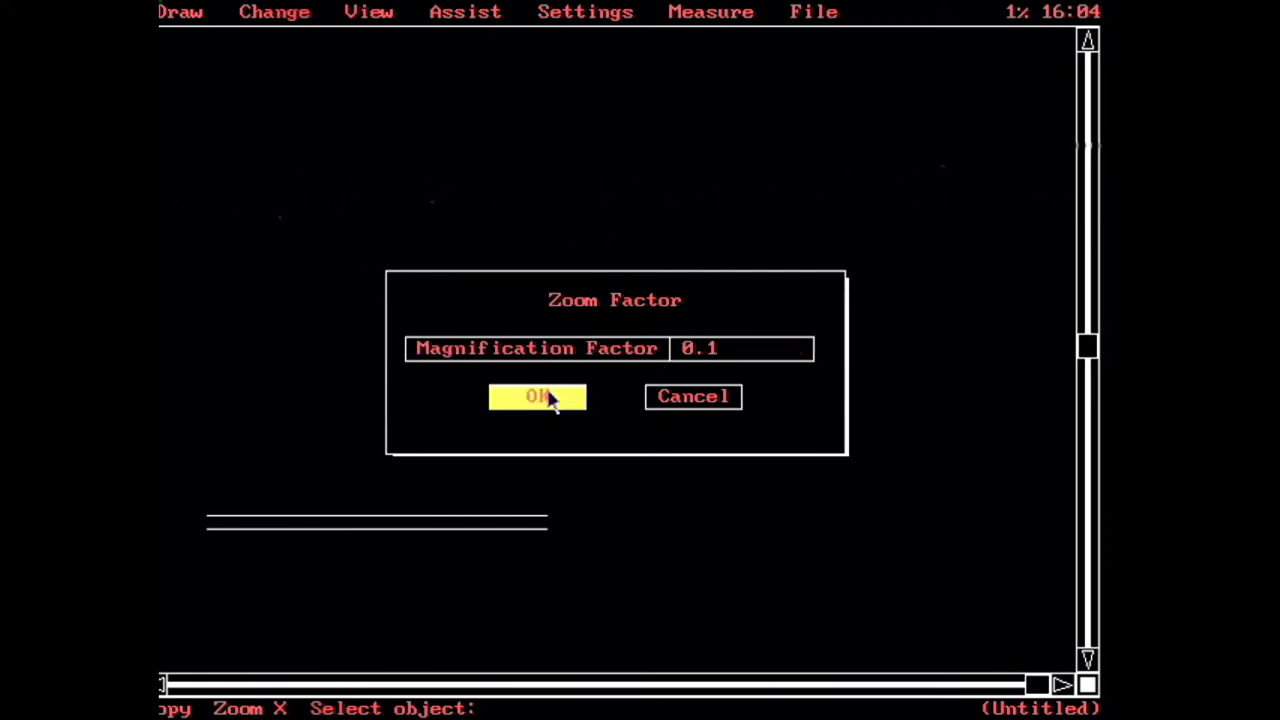
pyautogui.click(549, 398)
pyautogui.click(600, 398)
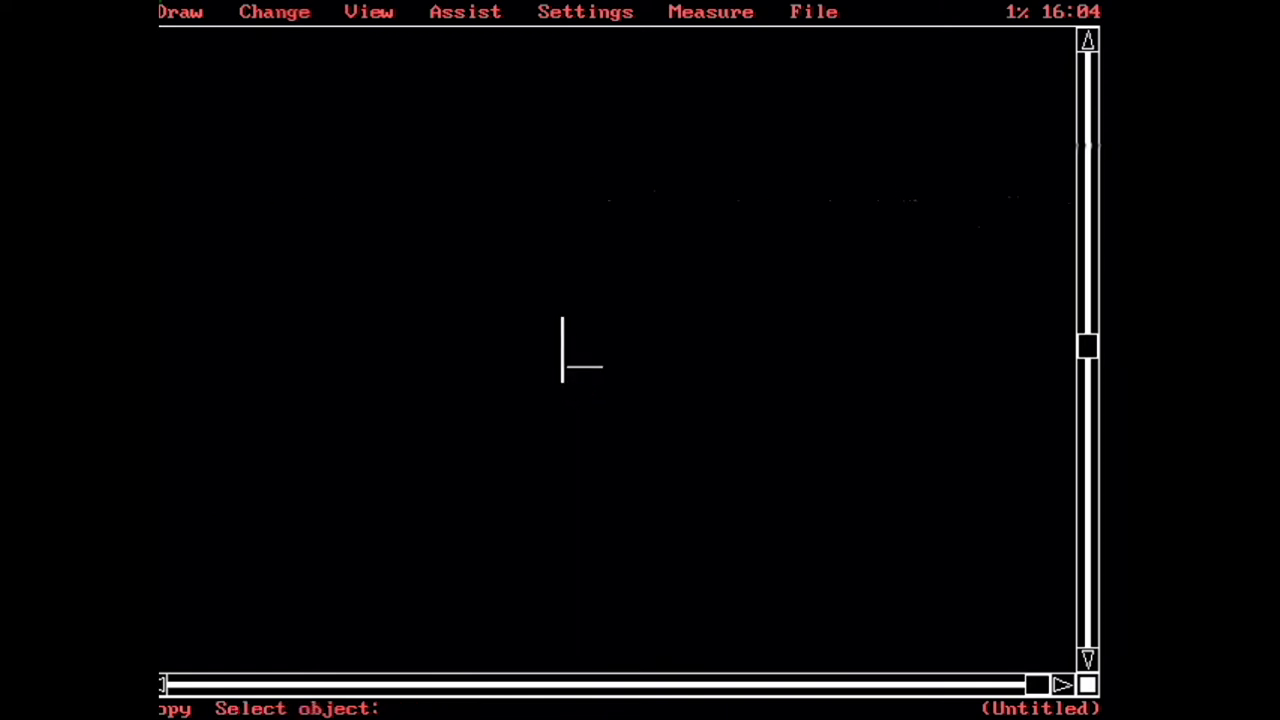
pyautogui.click(462, 14)
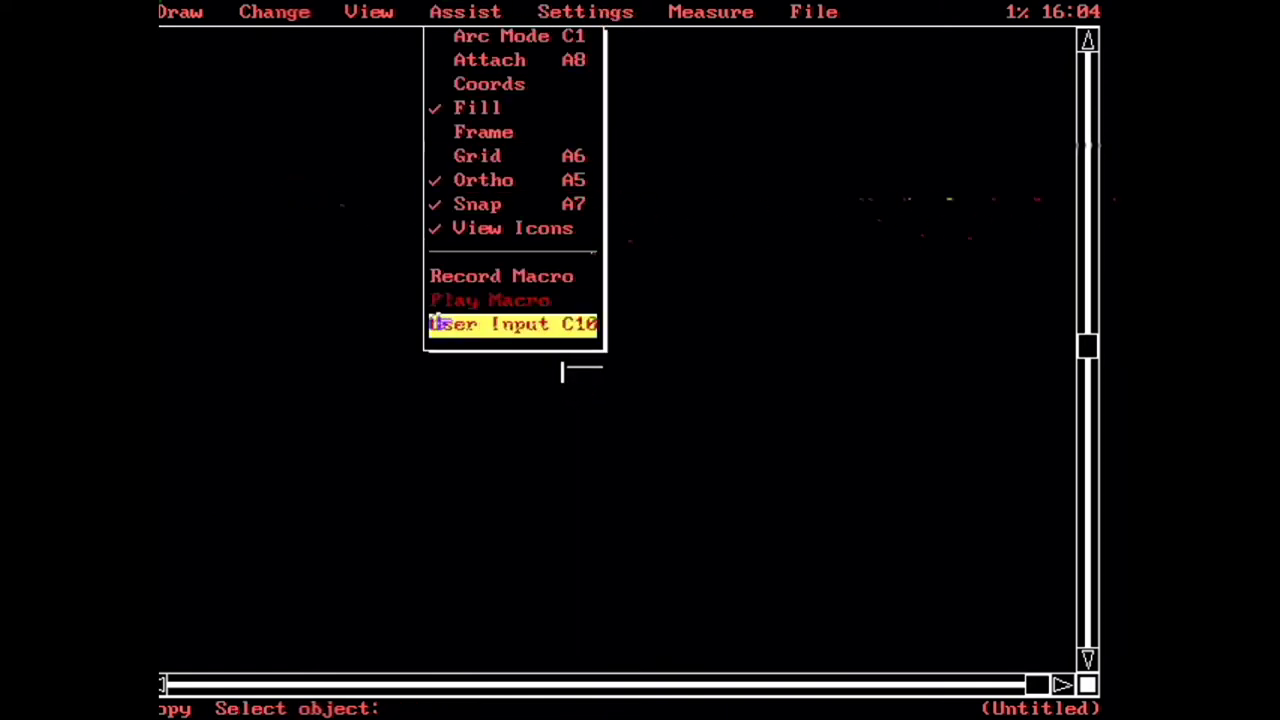
pyautogui.click(430, 372)
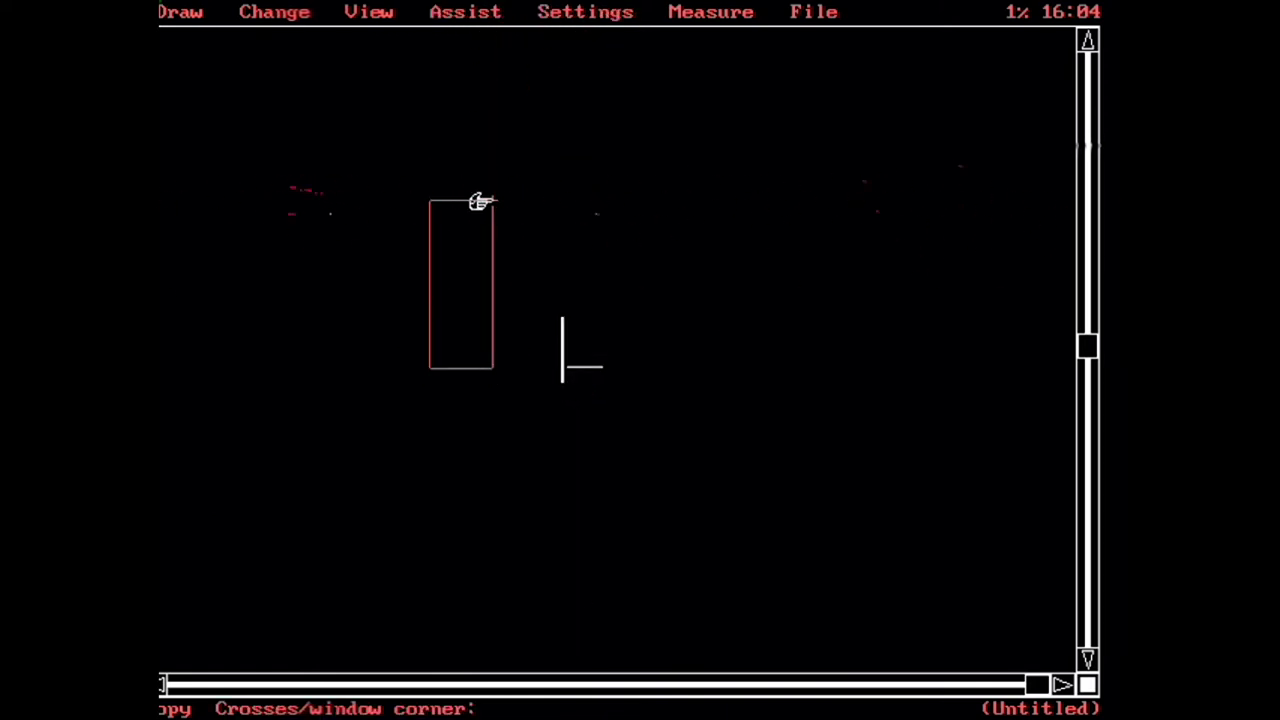
# - Zoom-box in closely on the corner where the wall lines meet
pyautogui.hotkey('alt', 'z')
pyautogui.click(532, 313)
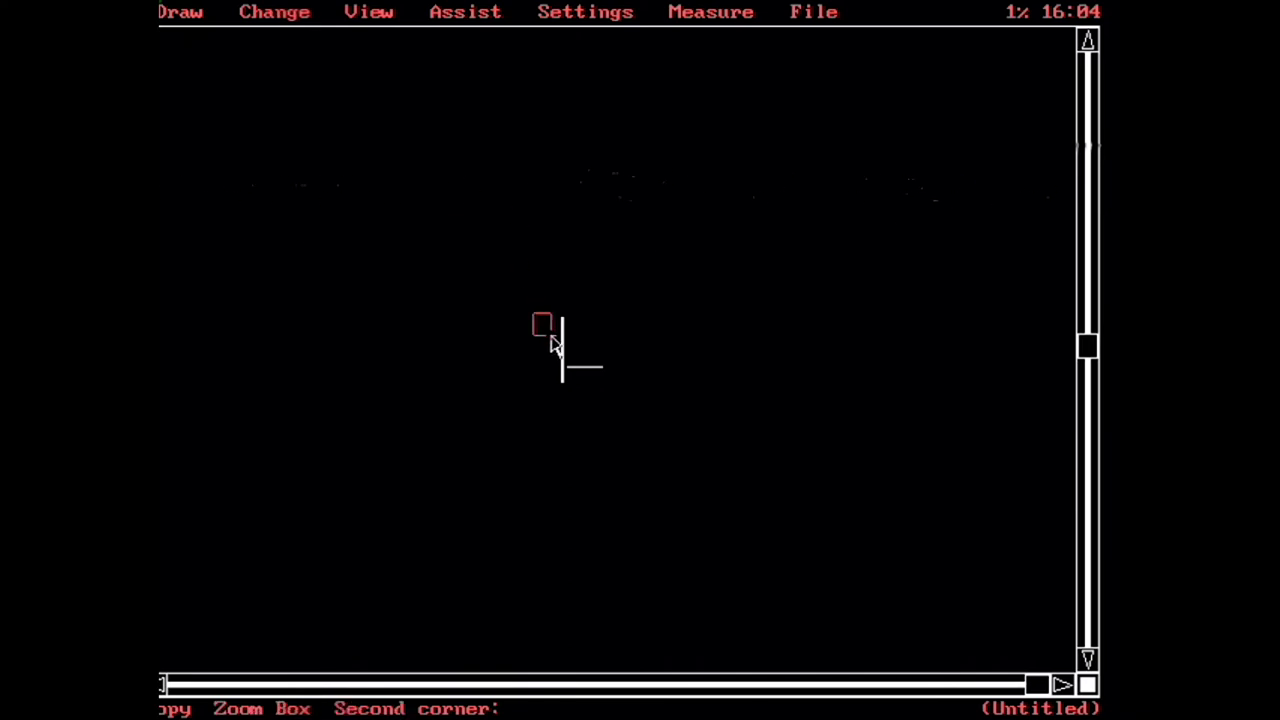
pyautogui.click(604, 388)
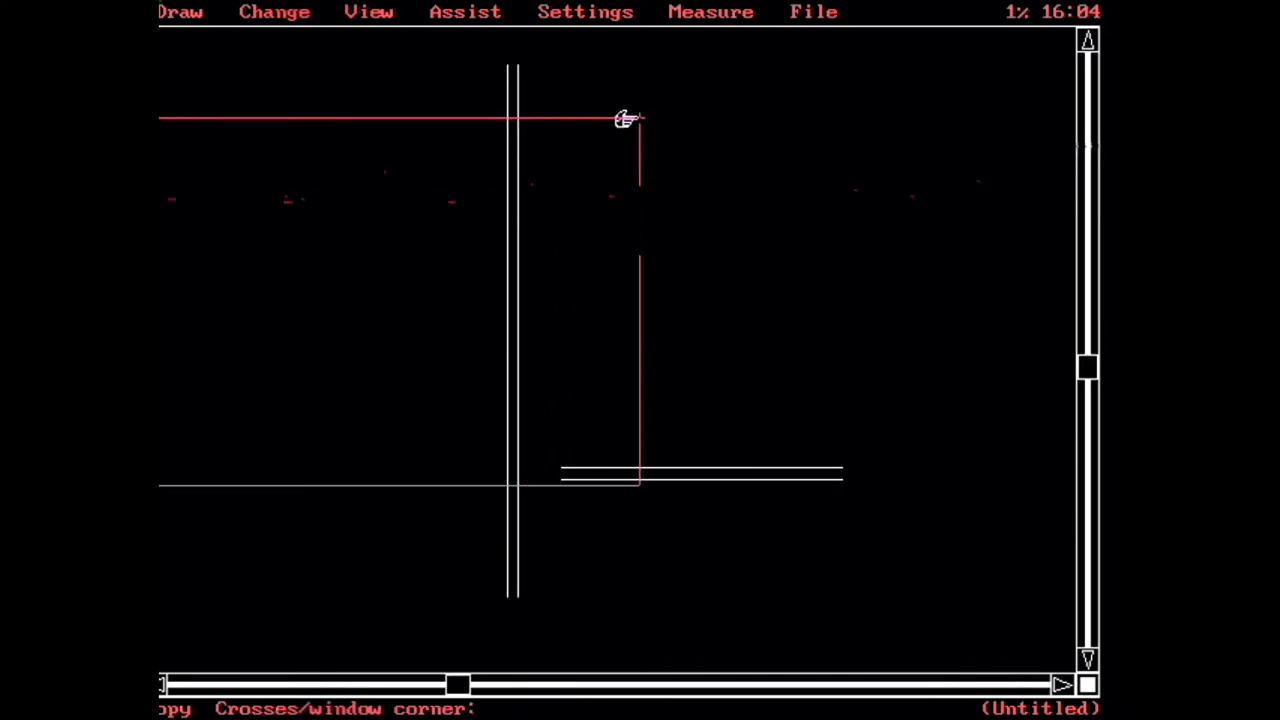
# - Change the fillet radius from 1/2" to 0 in the Fillet settings
pyautogui.click(585, 12)
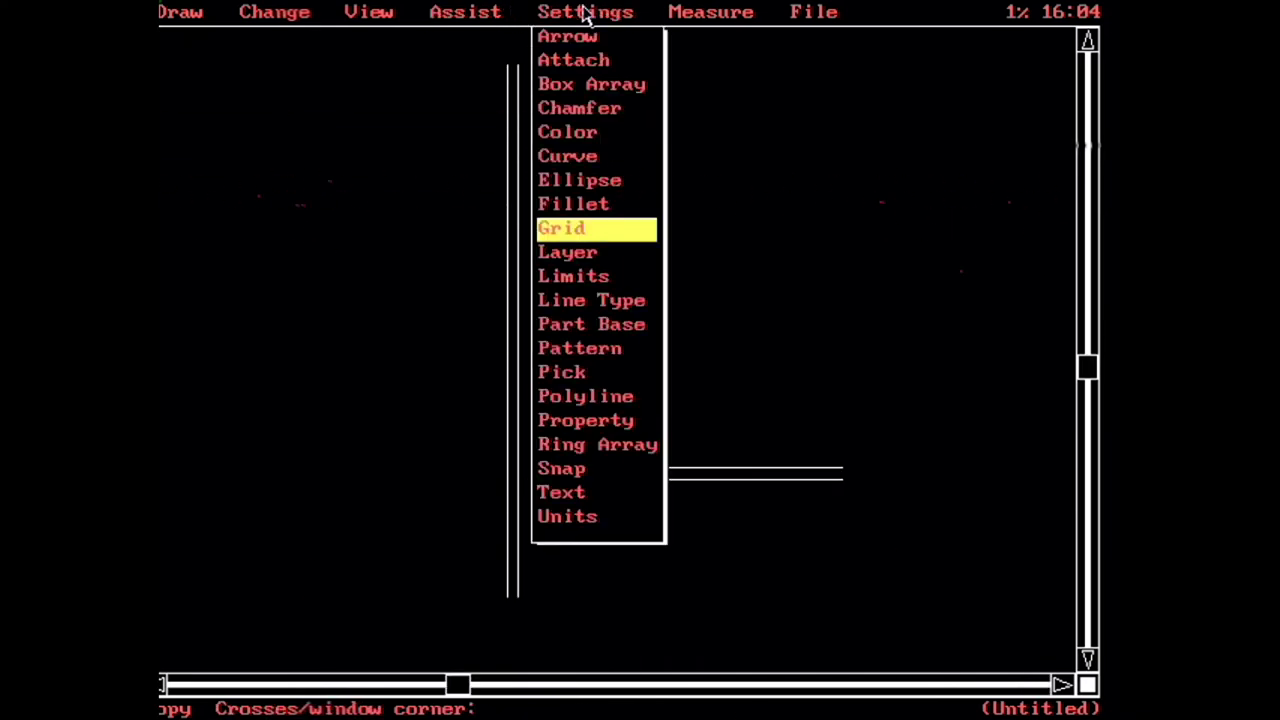
pyautogui.click(612, 205)
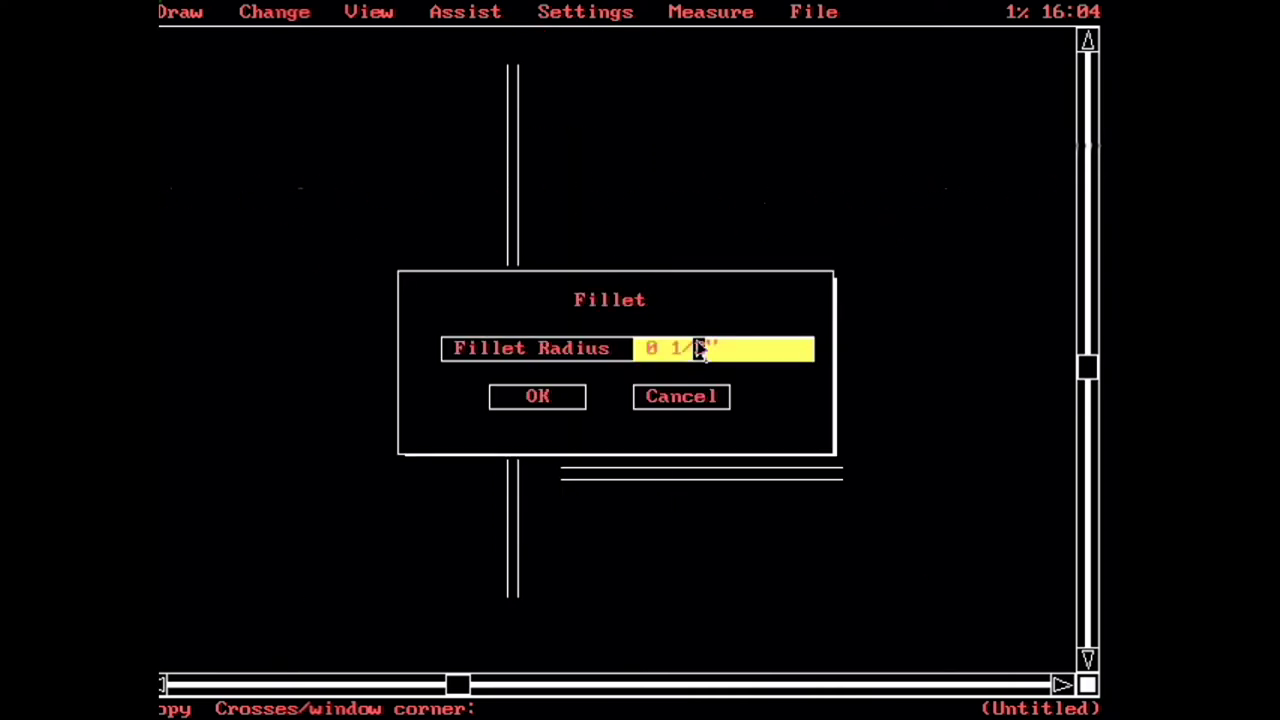
pyautogui.click(737, 357)
pyautogui.press('BackSpace')
pyautogui.press('BackSpace')
pyautogui.press('BackSpace')
pyautogui.press('BackSpace')
pyautogui.press('BackSpace')
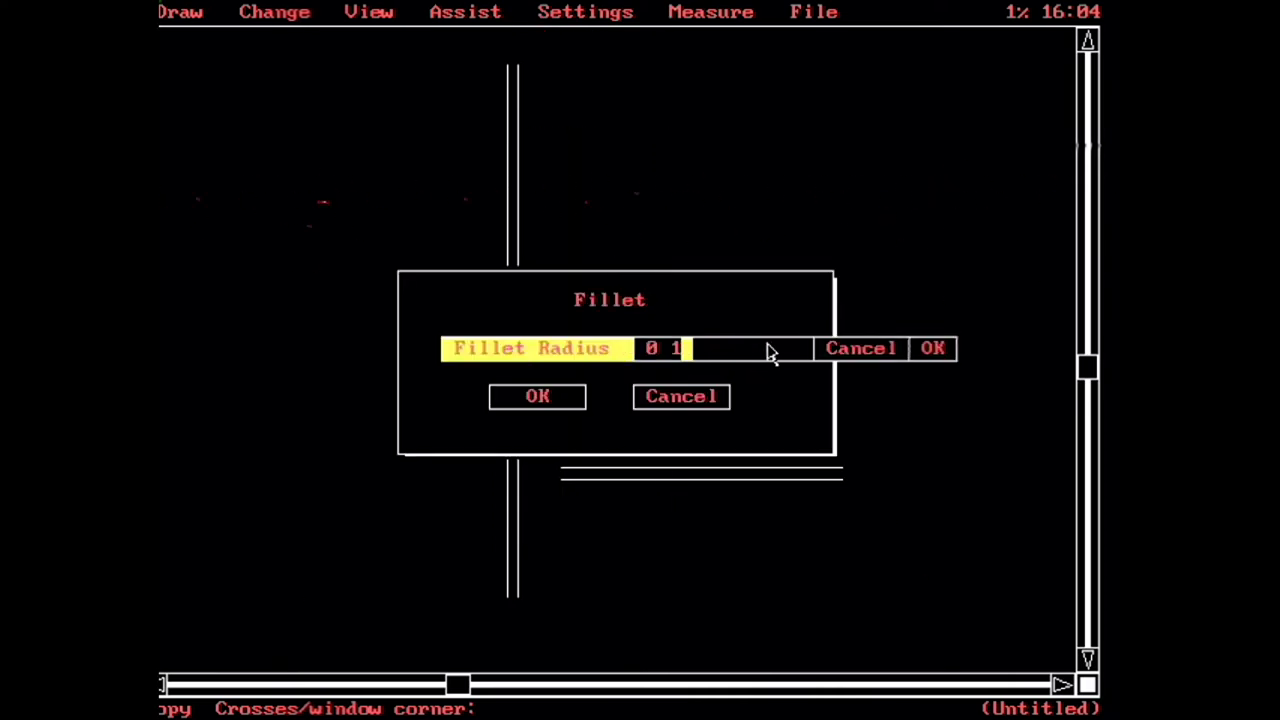
pyautogui.click(930, 350)
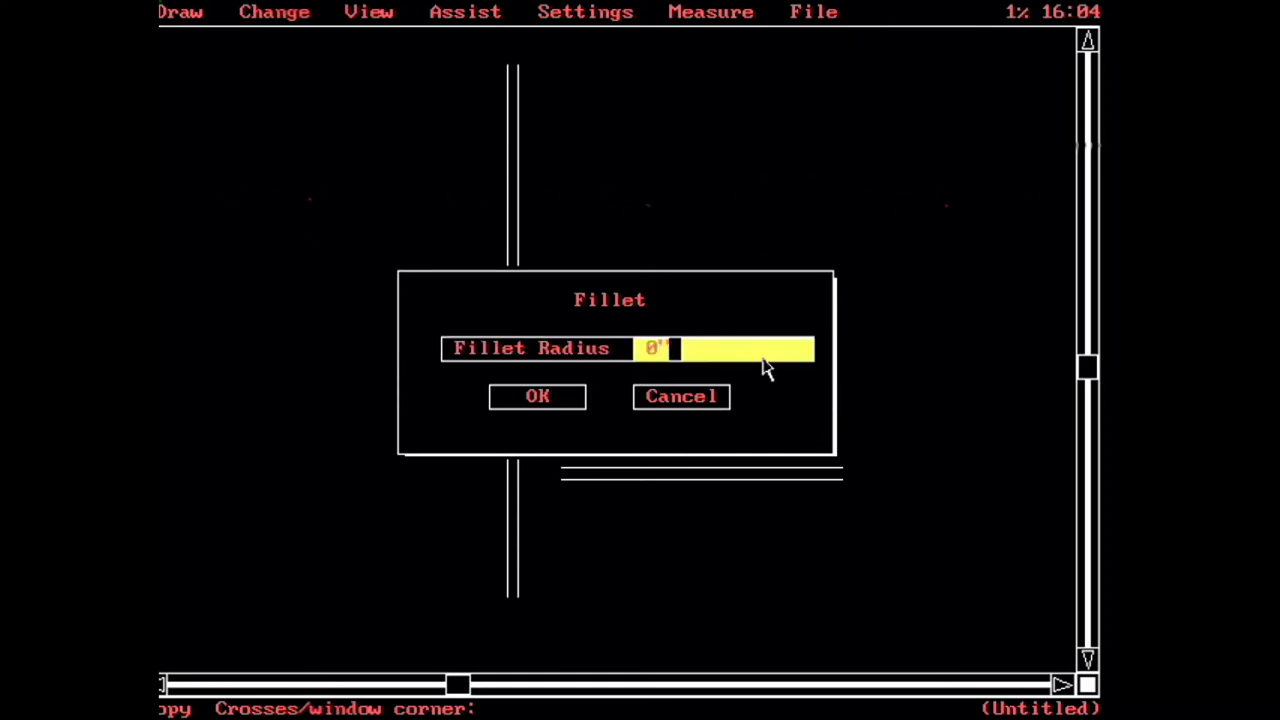
pyautogui.click(565, 394)
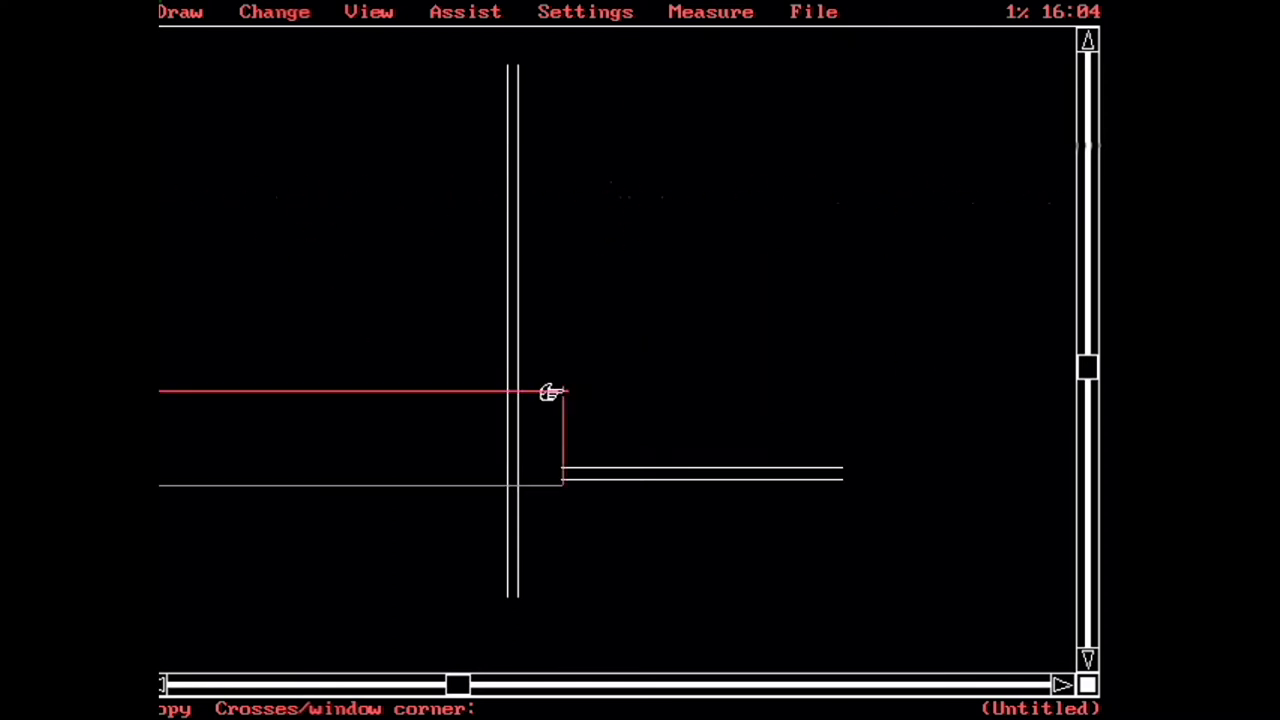
pyautogui.click(292, 18)
# - Fillet the inner and outer vertical-horizontal wall line pairs into sharp L-shaped corners
pyautogui.click(298, 297)
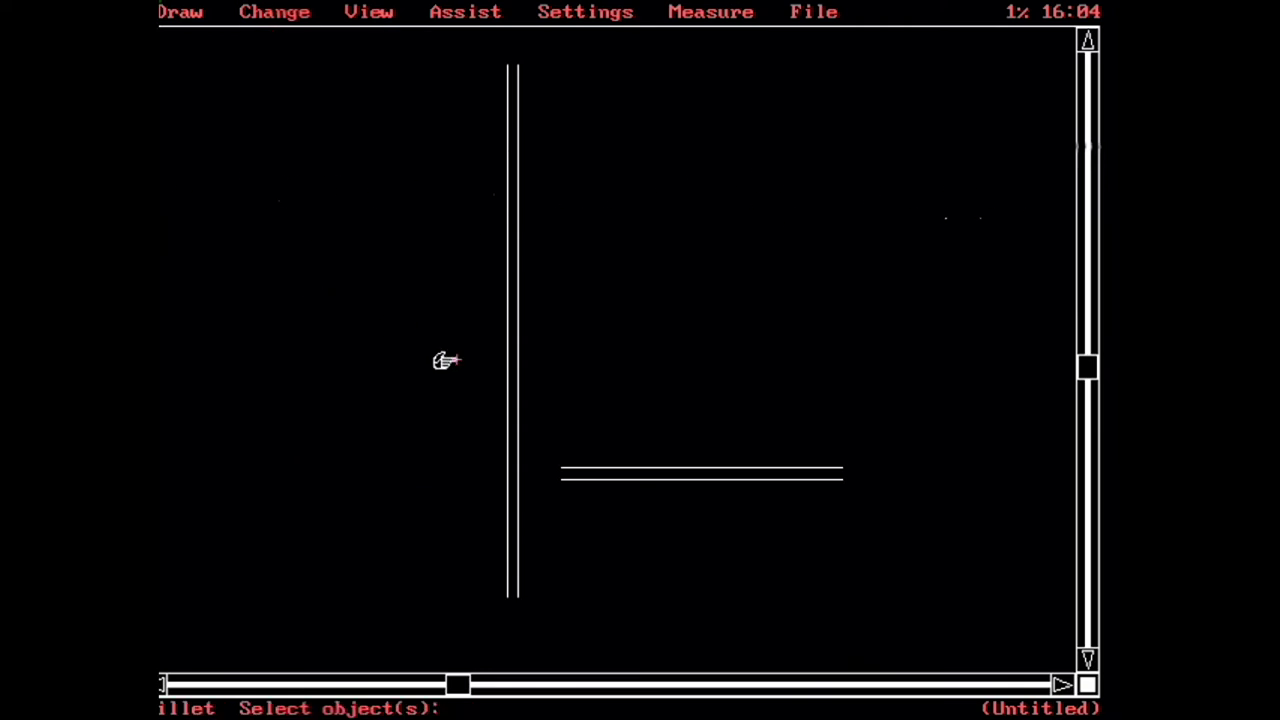
pyautogui.click(563, 469)
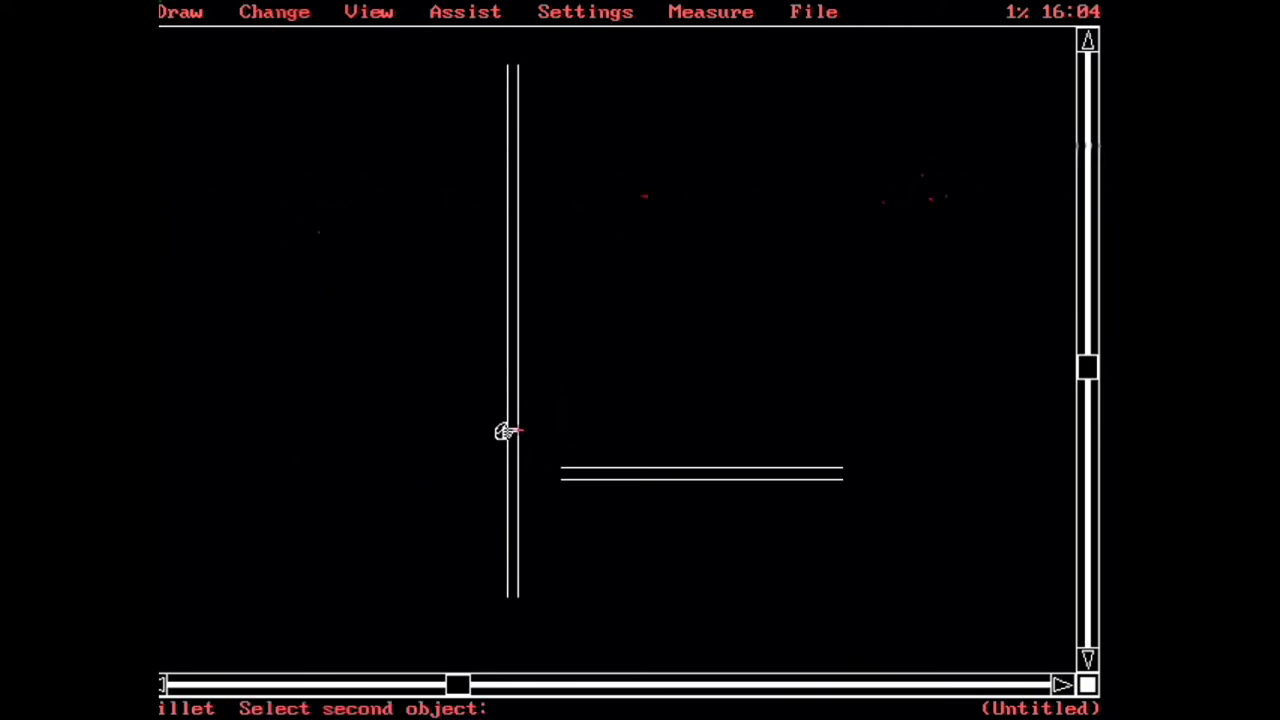
pyautogui.click(506, 430)
pyautogui.click(494, 421)
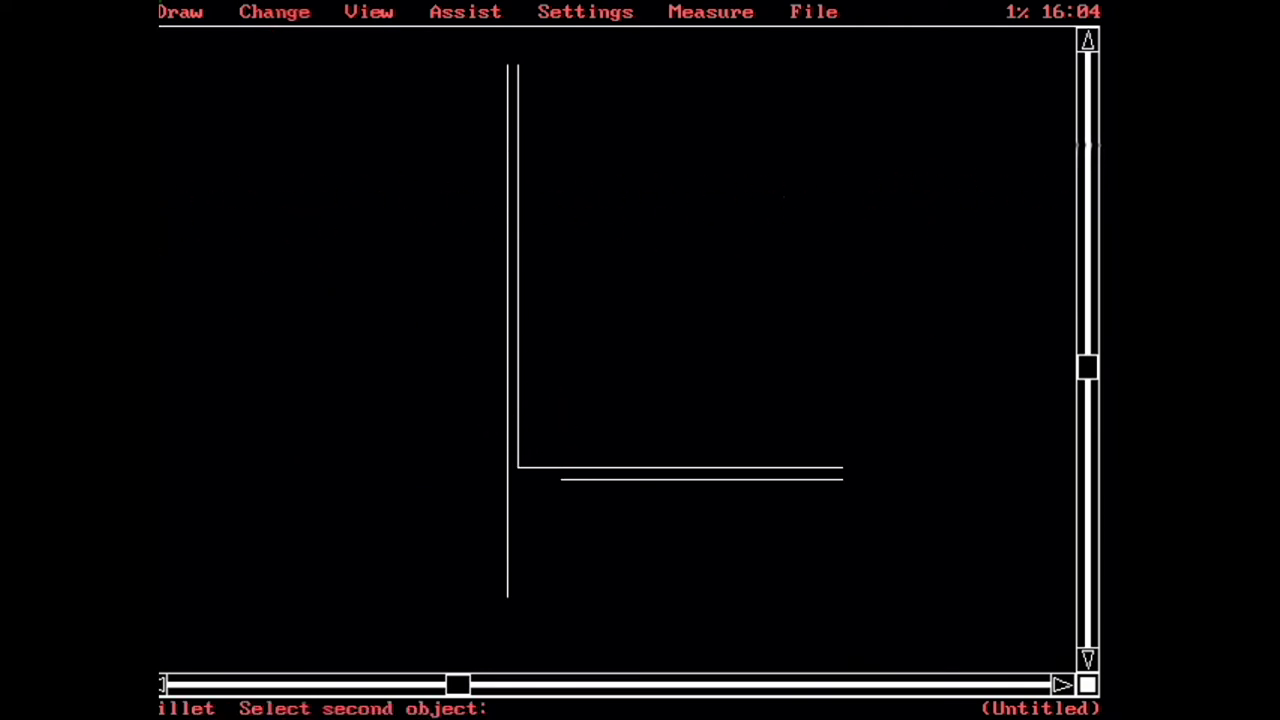
pyautogui.click(552, 479)
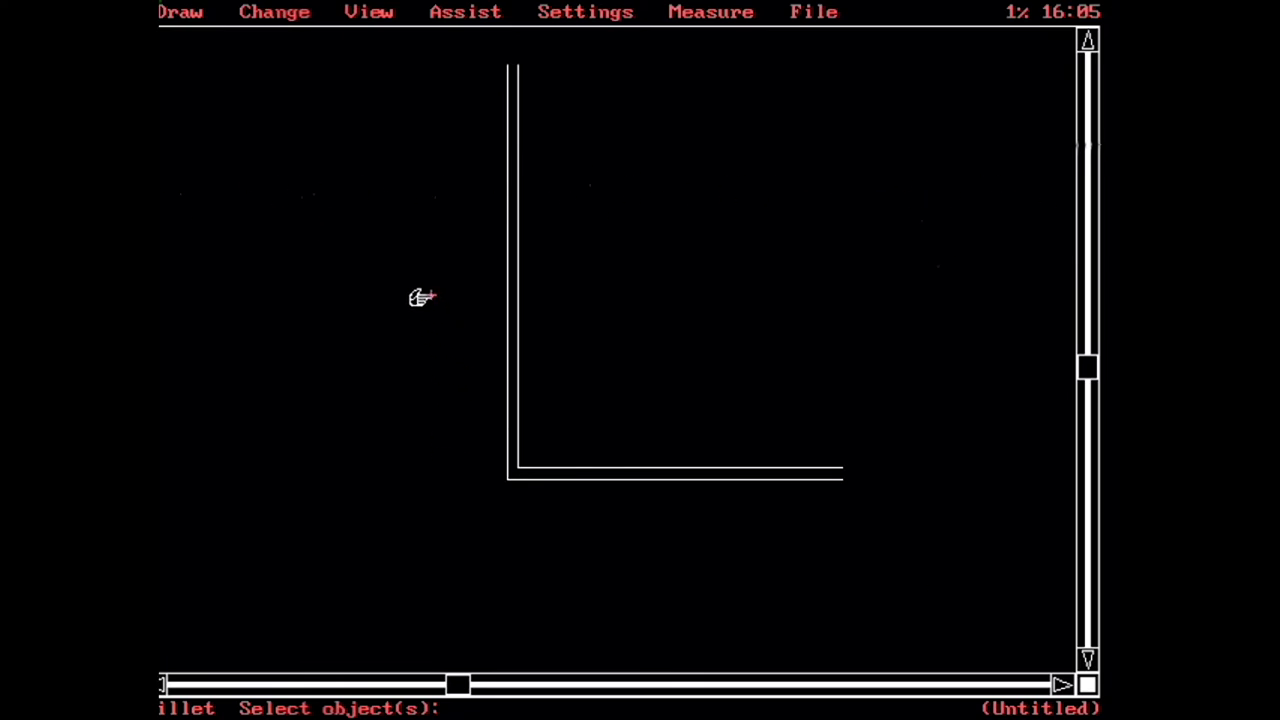
pyautogui.click(825, 18)
# - Save the drawing under the filename test
pyautogui.click(812, 108)
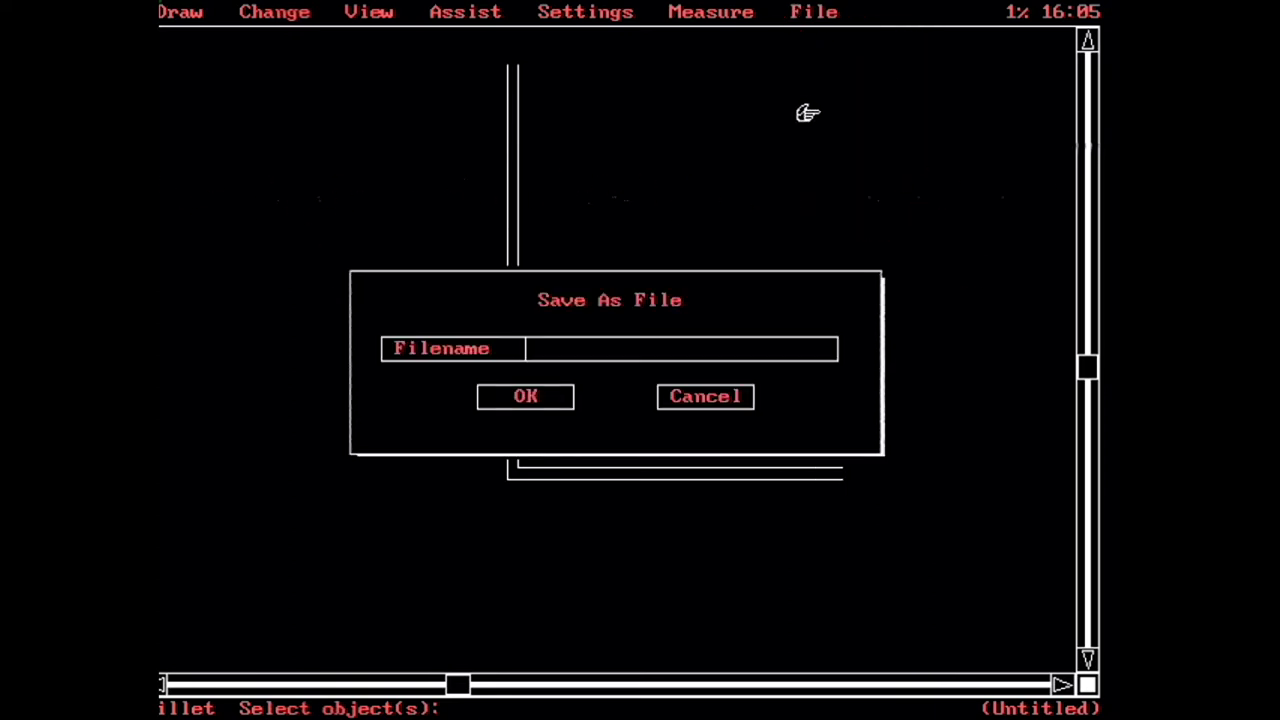
pyautogui.click(615, 347)
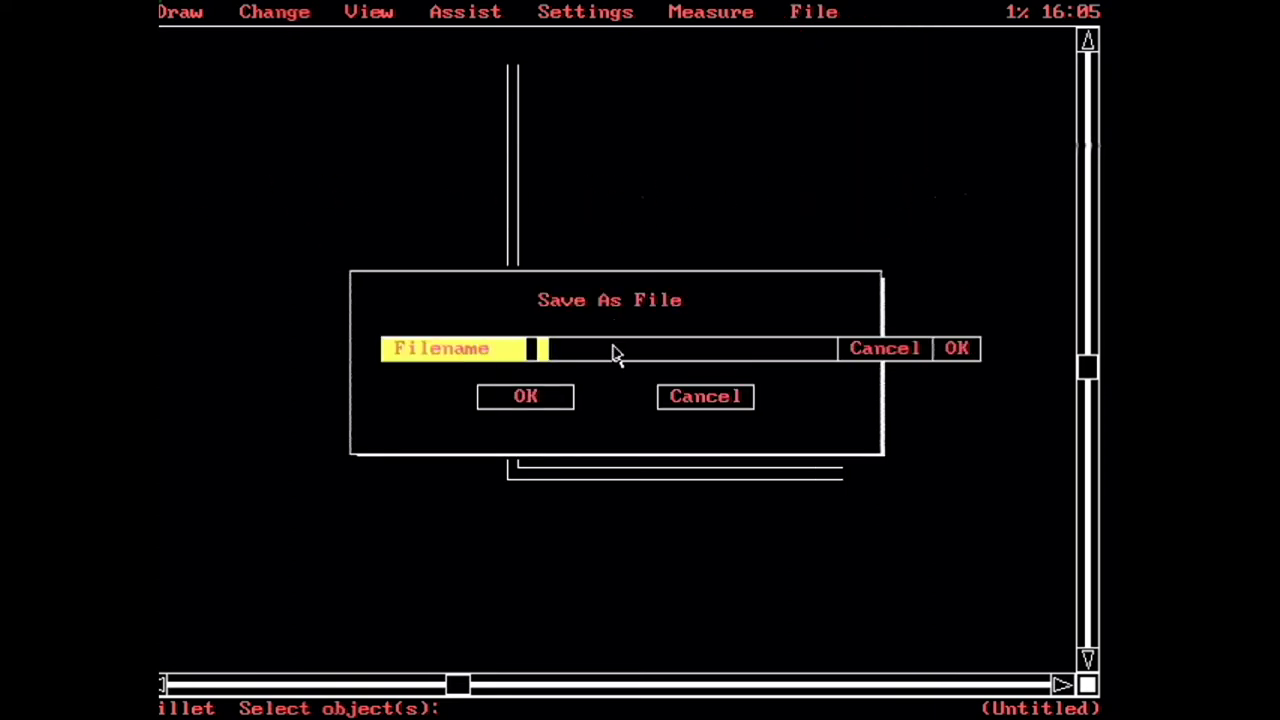
pyautogui.write('test')
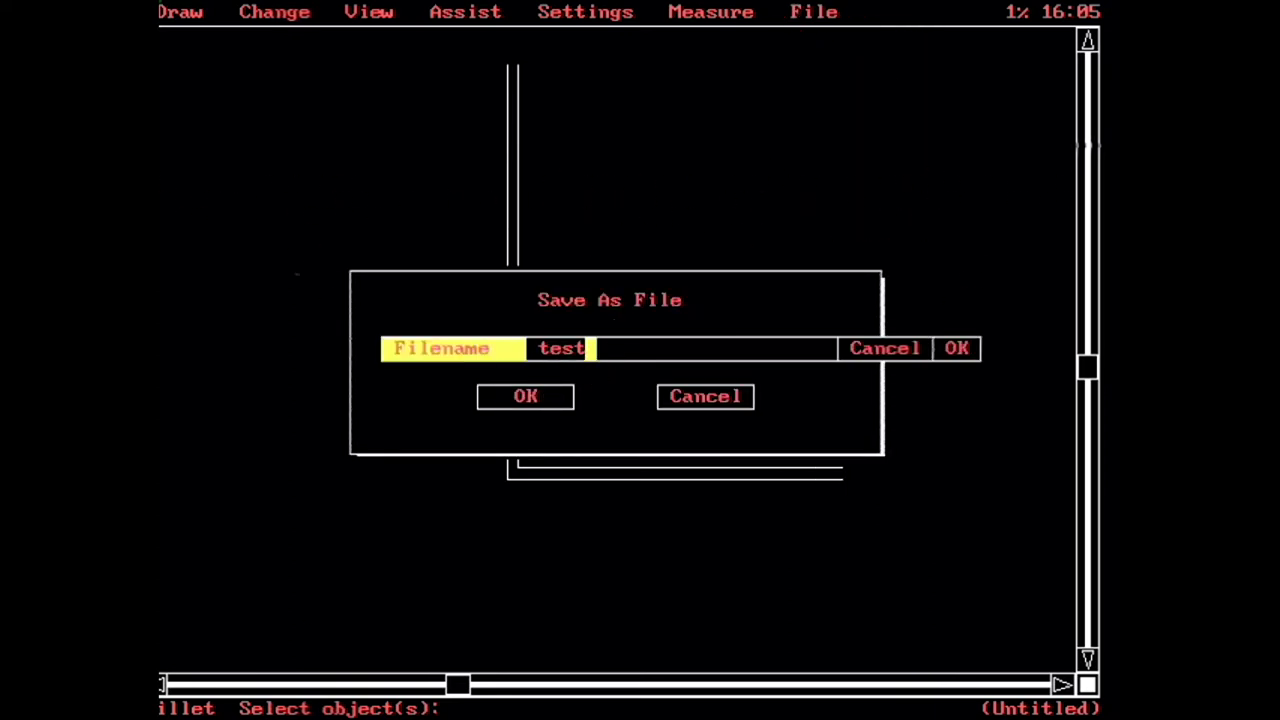
pyautogui.click(957, 348)
pyautogui.click(520, 398)
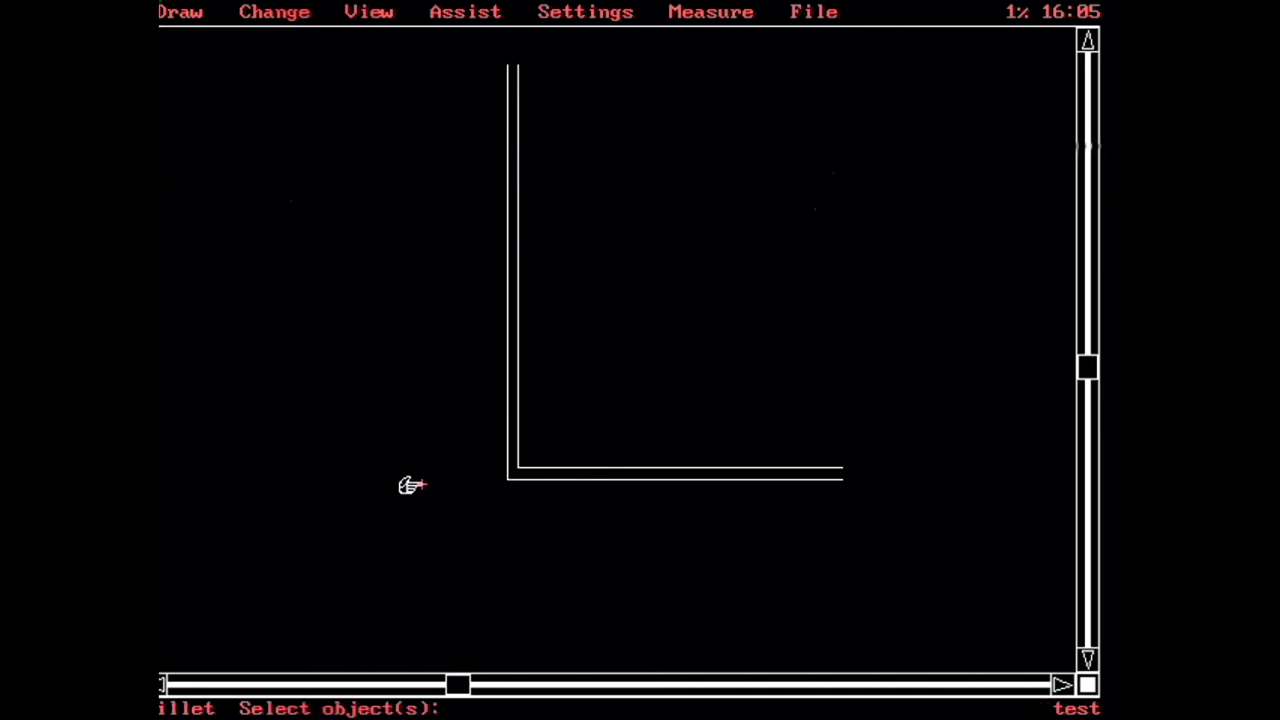
pyautogui.click(274, 12)
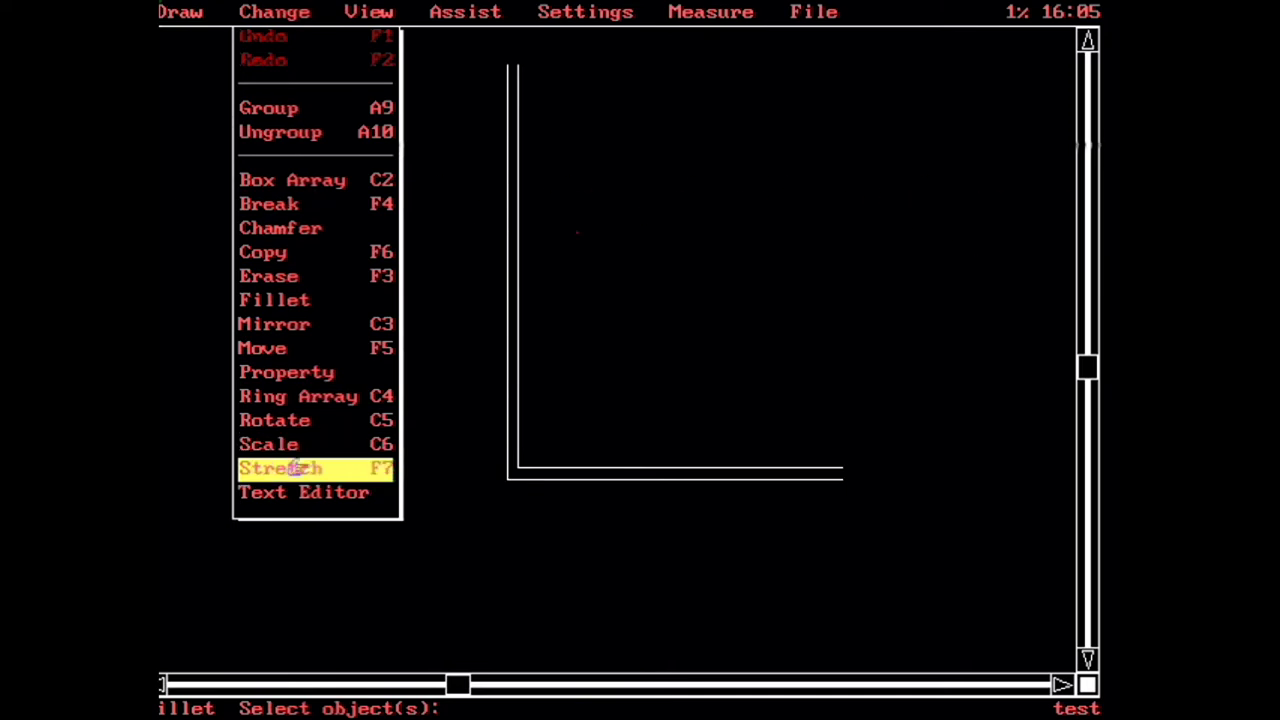
# - Stretch the horizontal wall's right end leftward using a crossing window to shorten it
pyautogui.click(287, 467)
pyautogui.click(846, 517)
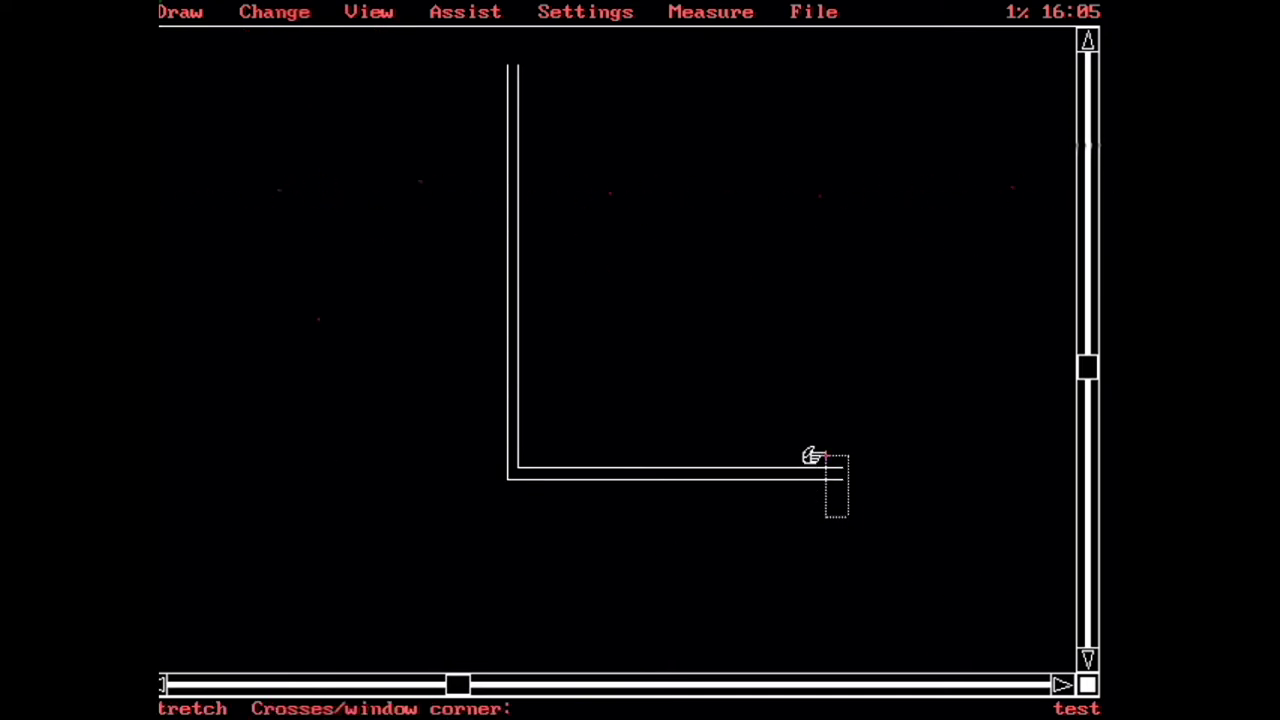
pyautogui.click(826, 453)
pyautogui.click(834, 445)
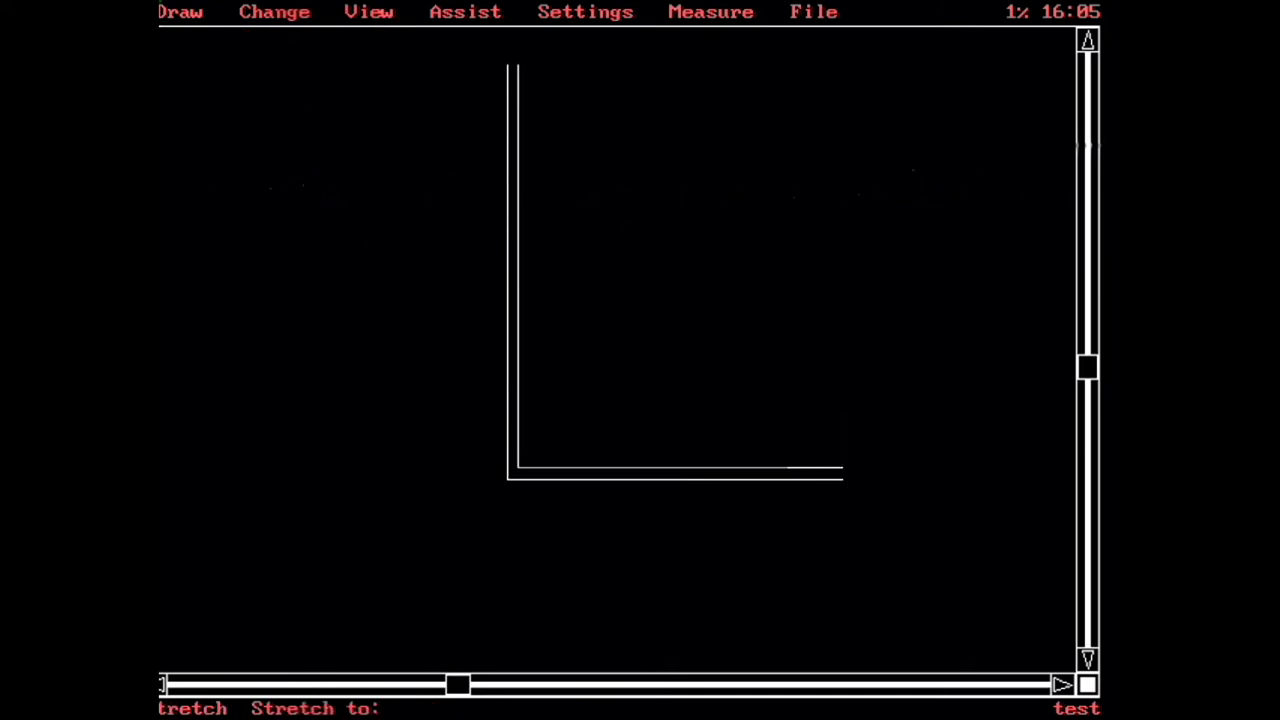
pyautogui.click(760, 434)
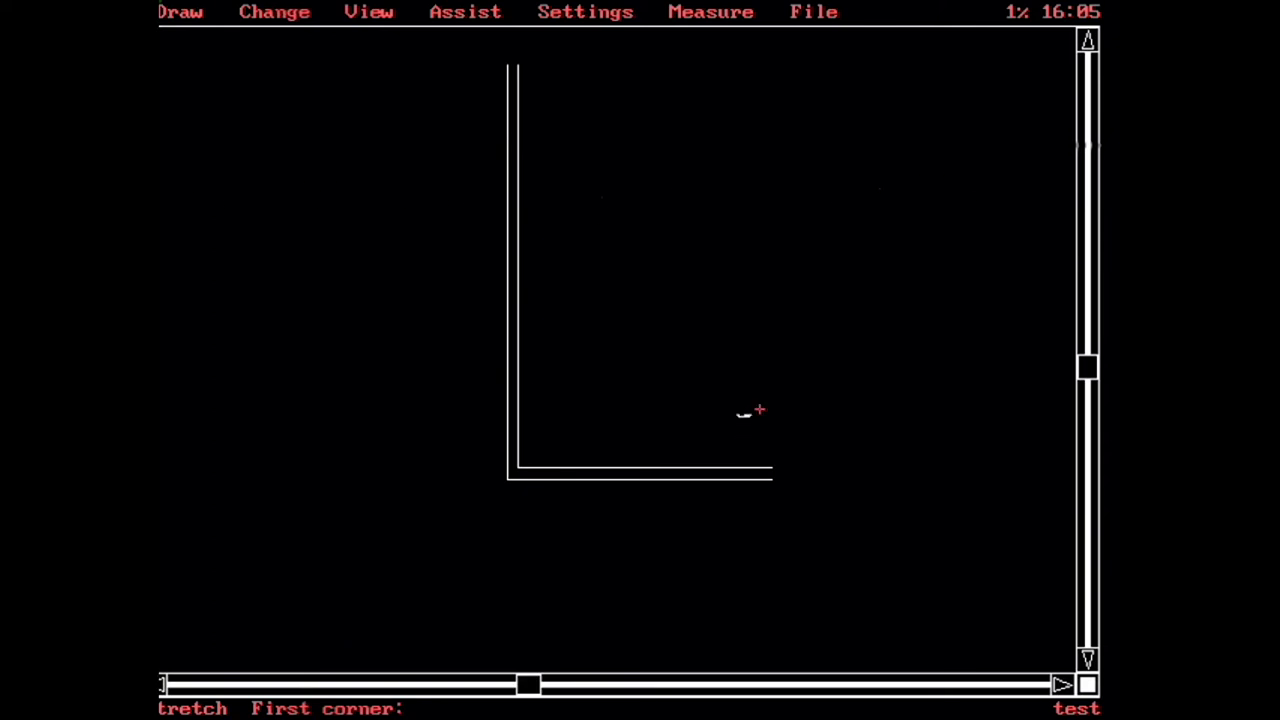
pyautogui.click(198, 12)
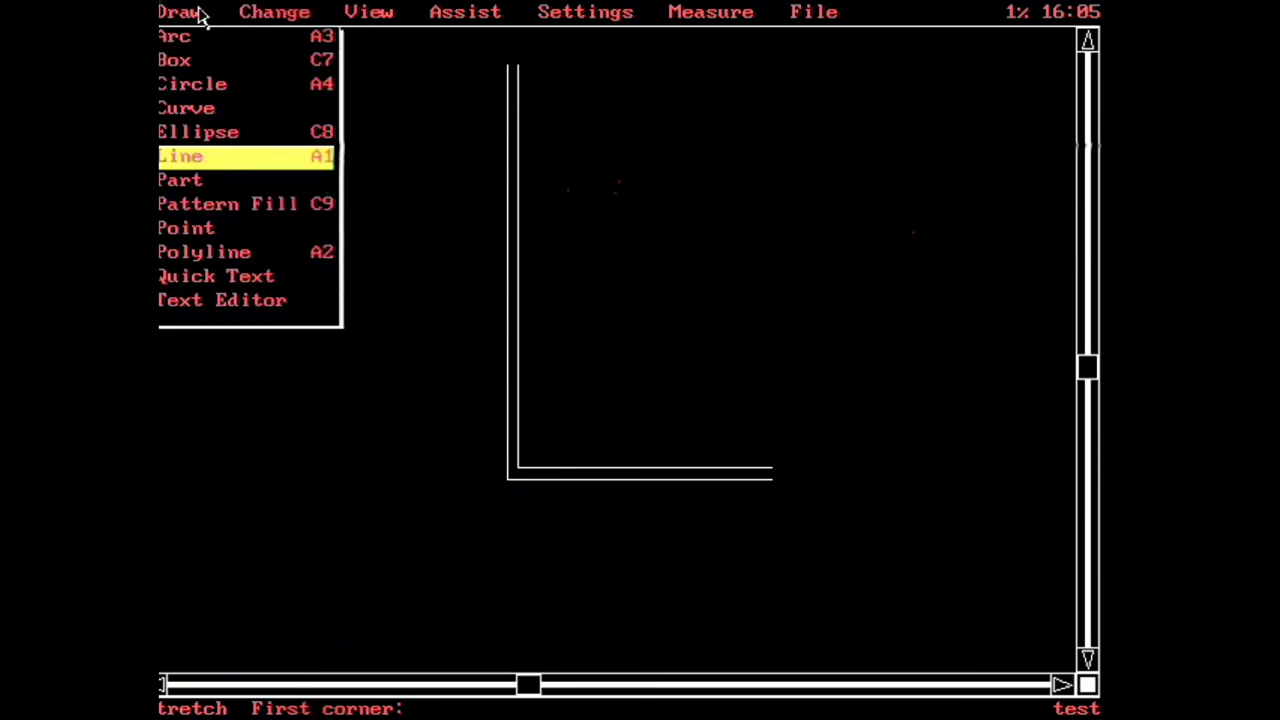
# - Start a pattern fill and set the hatch line spacing to 12 in the Pattern settings, leaving the angle unchanged
pyautogui.click(247, 206)
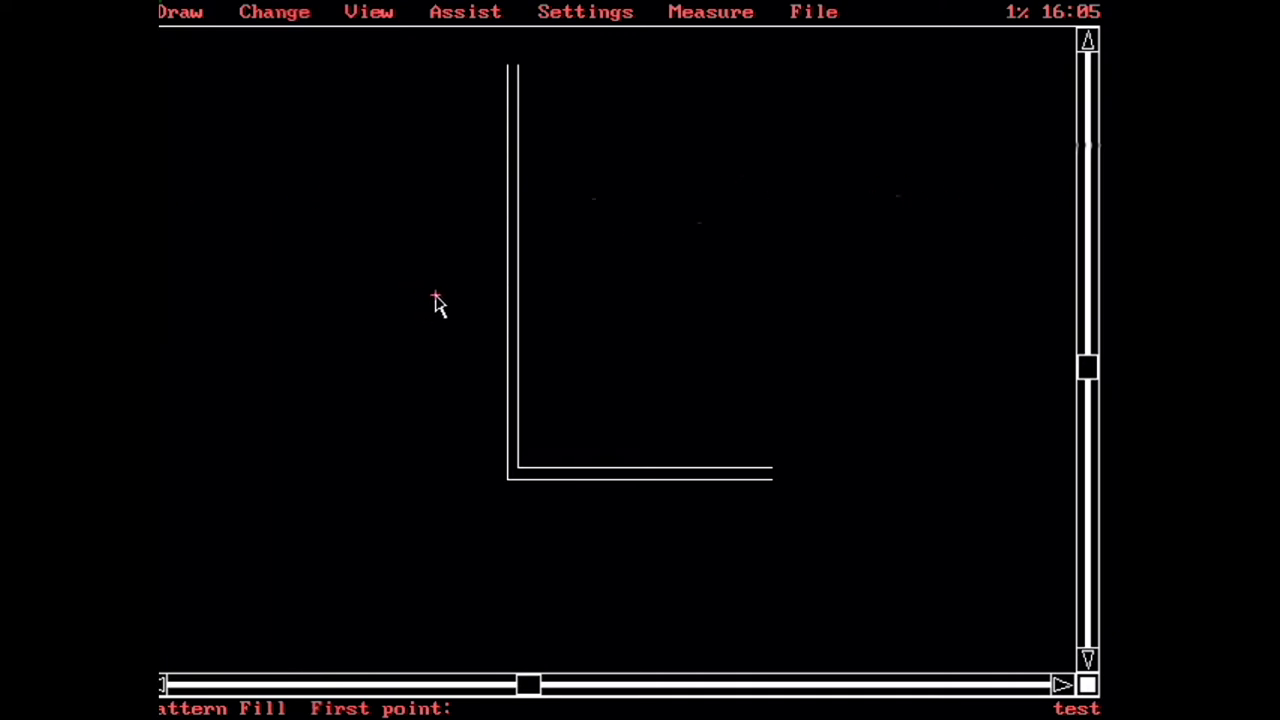
pyautogui.click(565, 11)
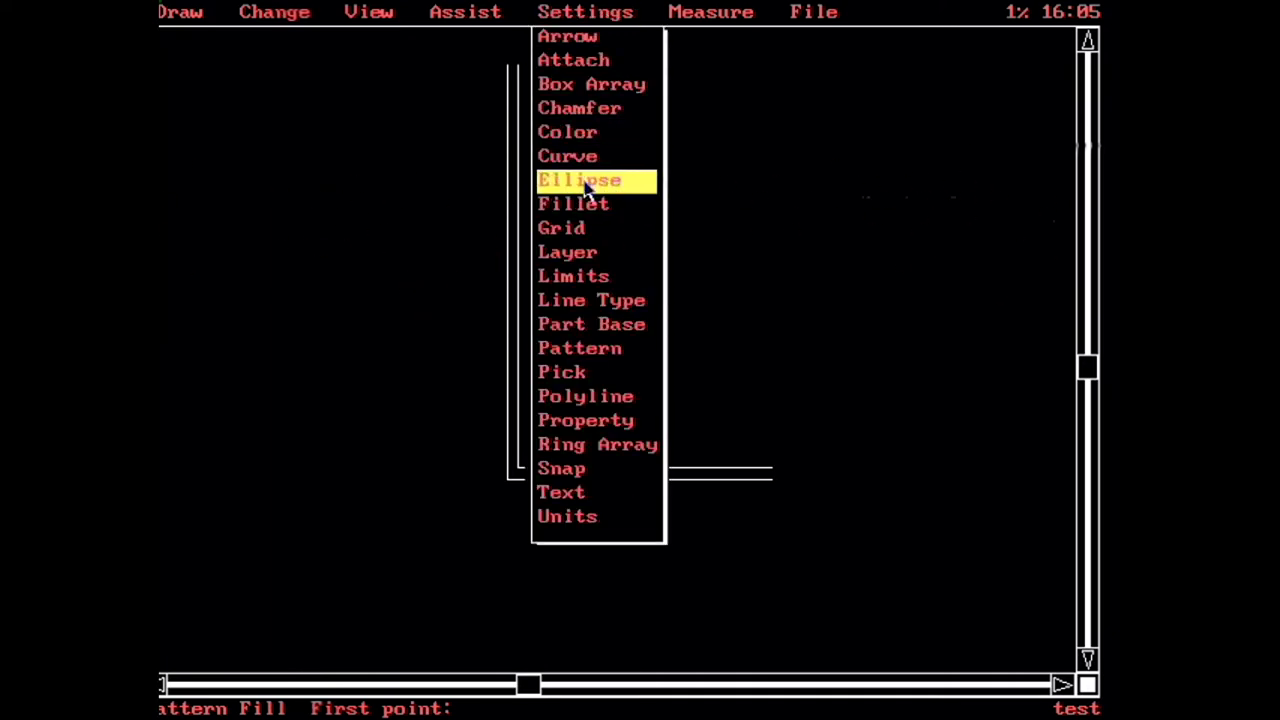
pyautogui.click(609, 354)
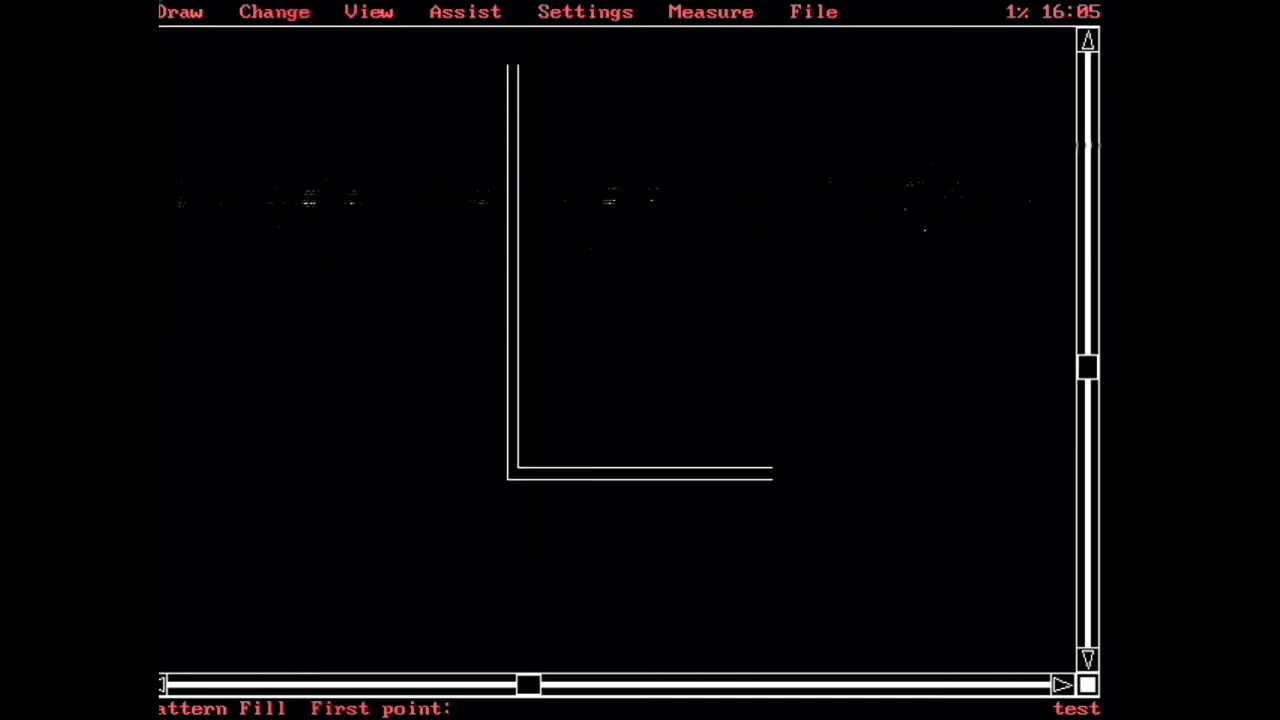
pyautogui.click(706, 450)
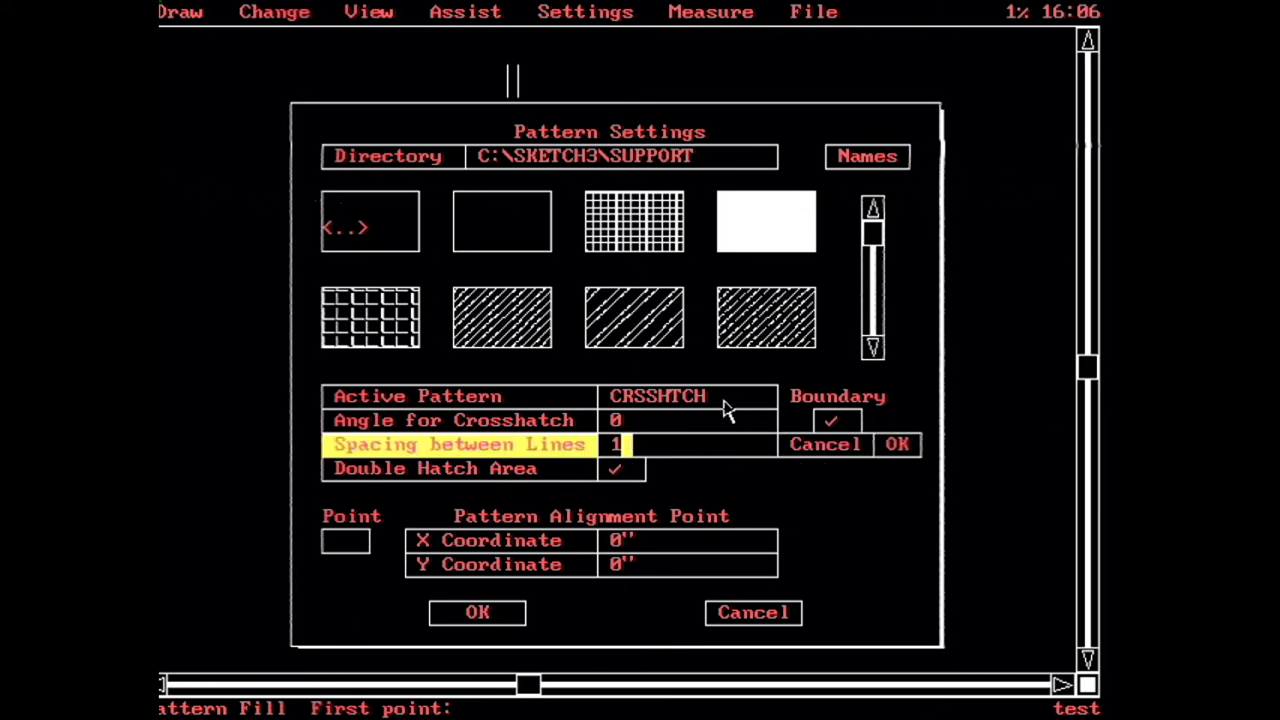
pyautogui.write('2')
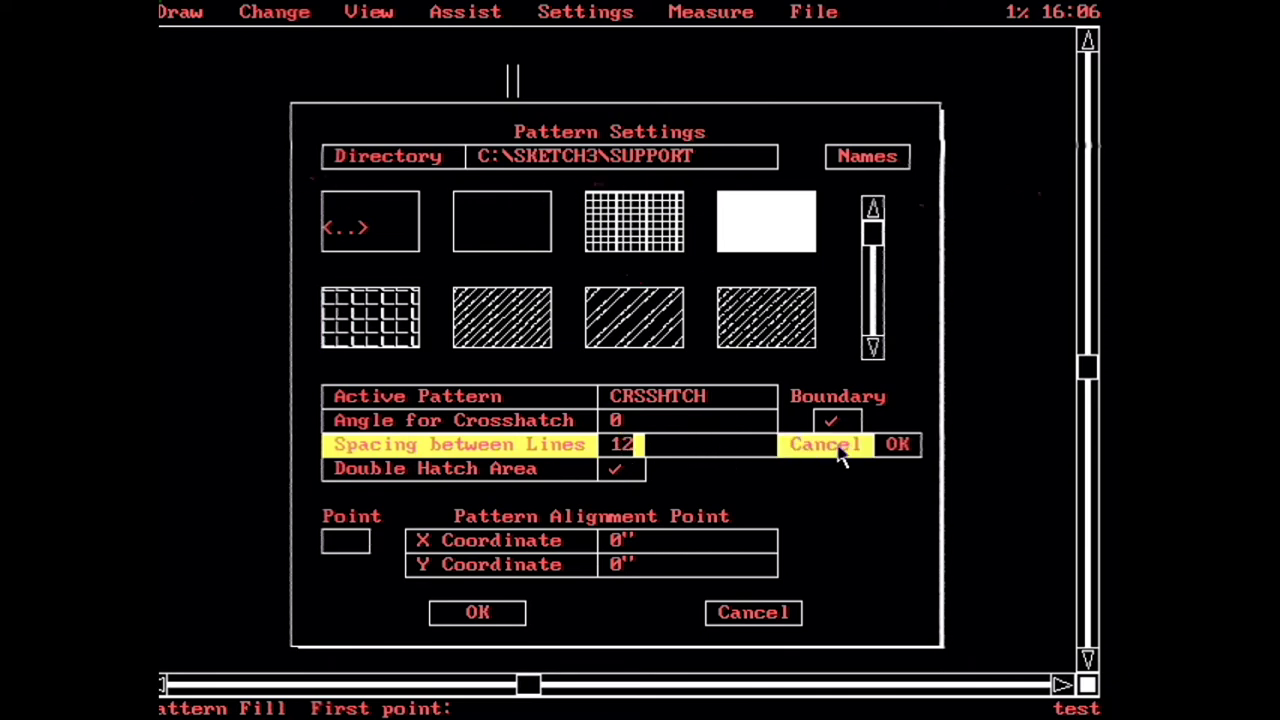
pyautogui.click(893, 446)
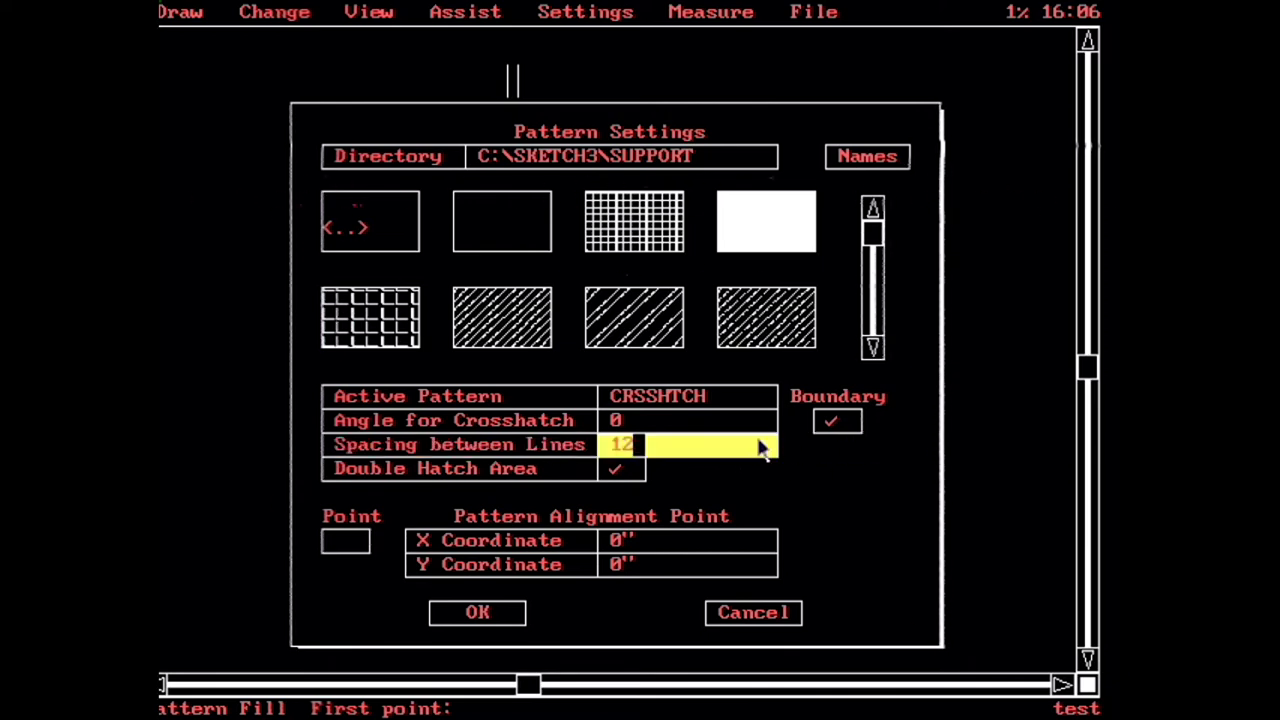
pyautogui.click(707, 426)
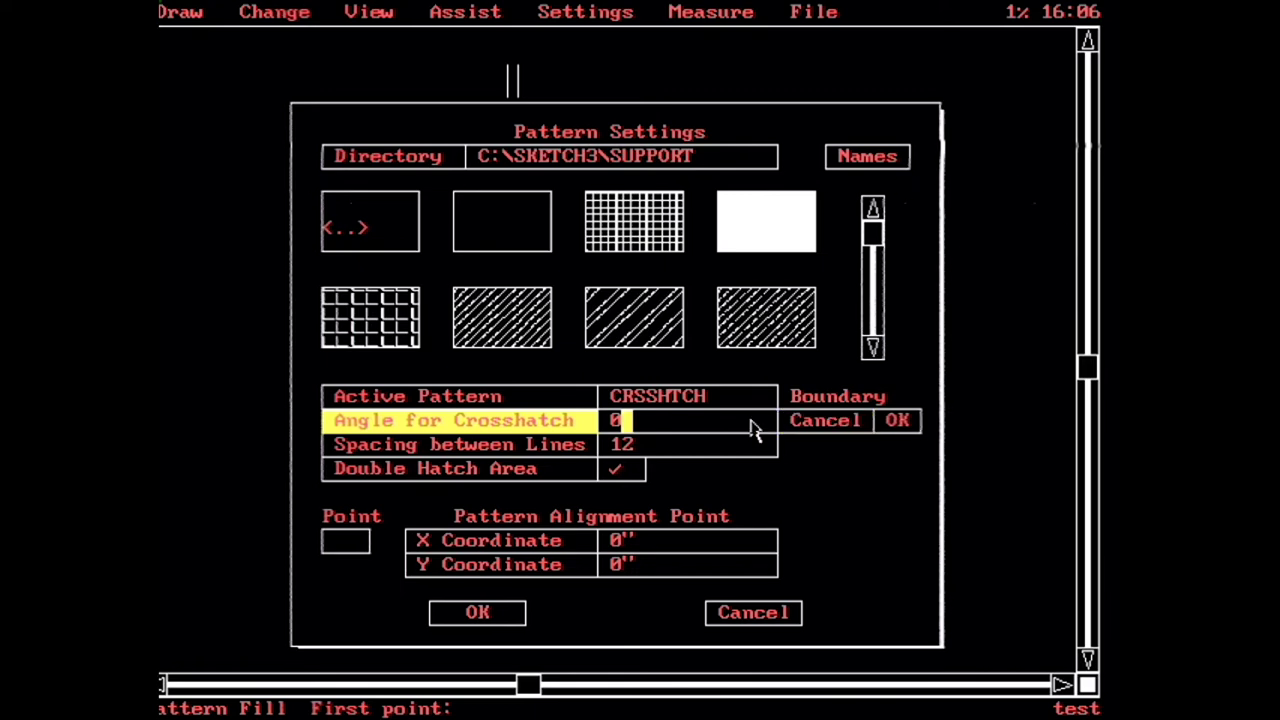
pyautogui.click(836, 438)
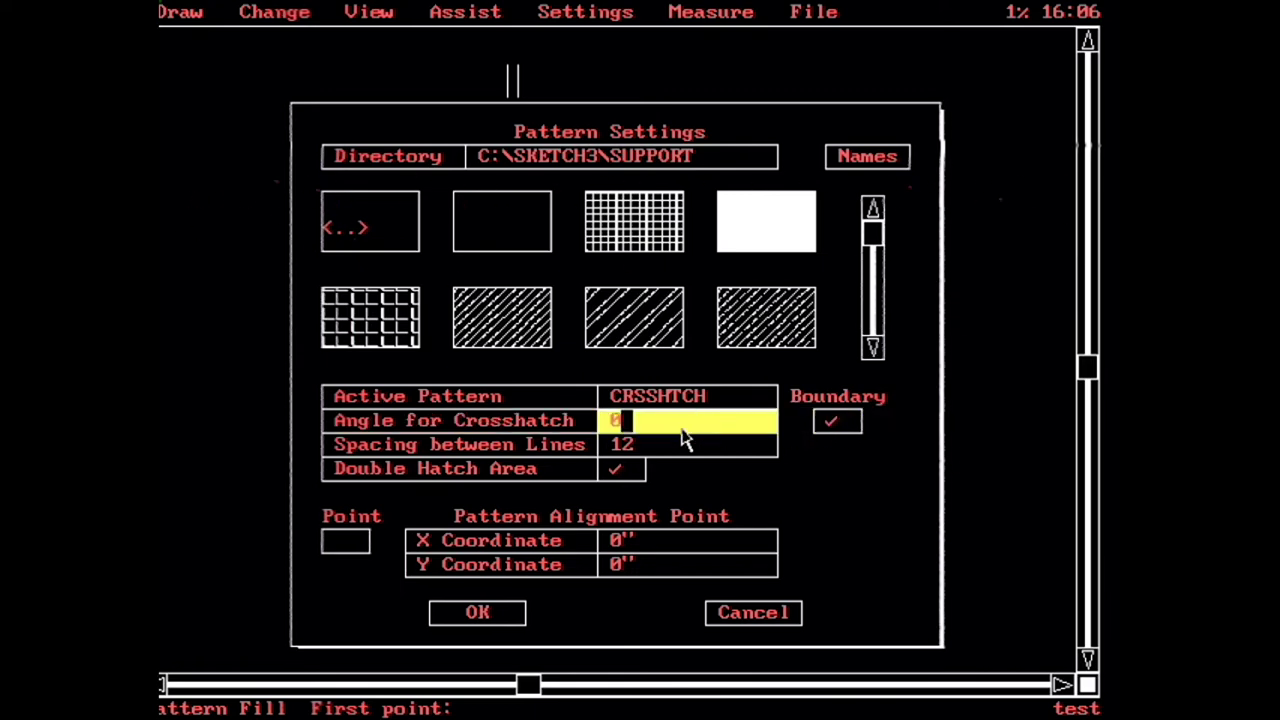
# - Choose the ANSI32 pattern with a pattern scale of 12 and apply the settings
pyautogui.click(657, 340)
pyautogui.click(654, 423)
pyautogui.press('Return')
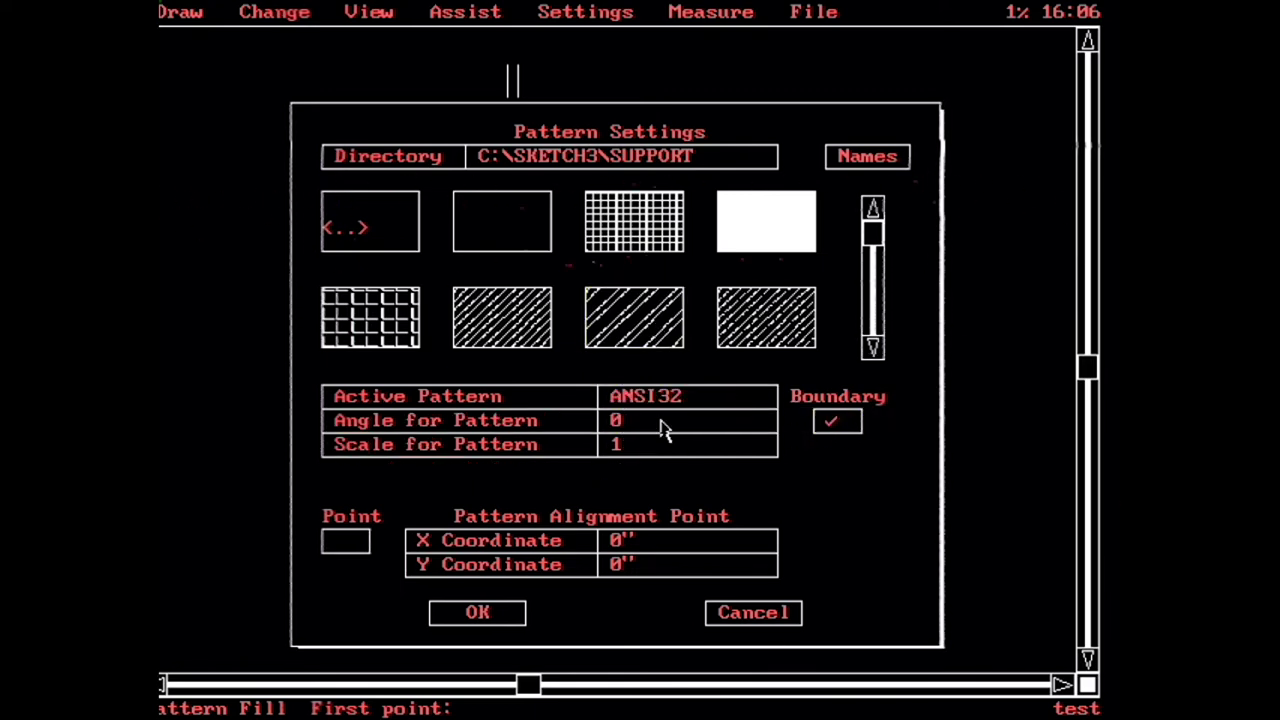
pyautogui.click(663, 444)
pyautogui.write('2')
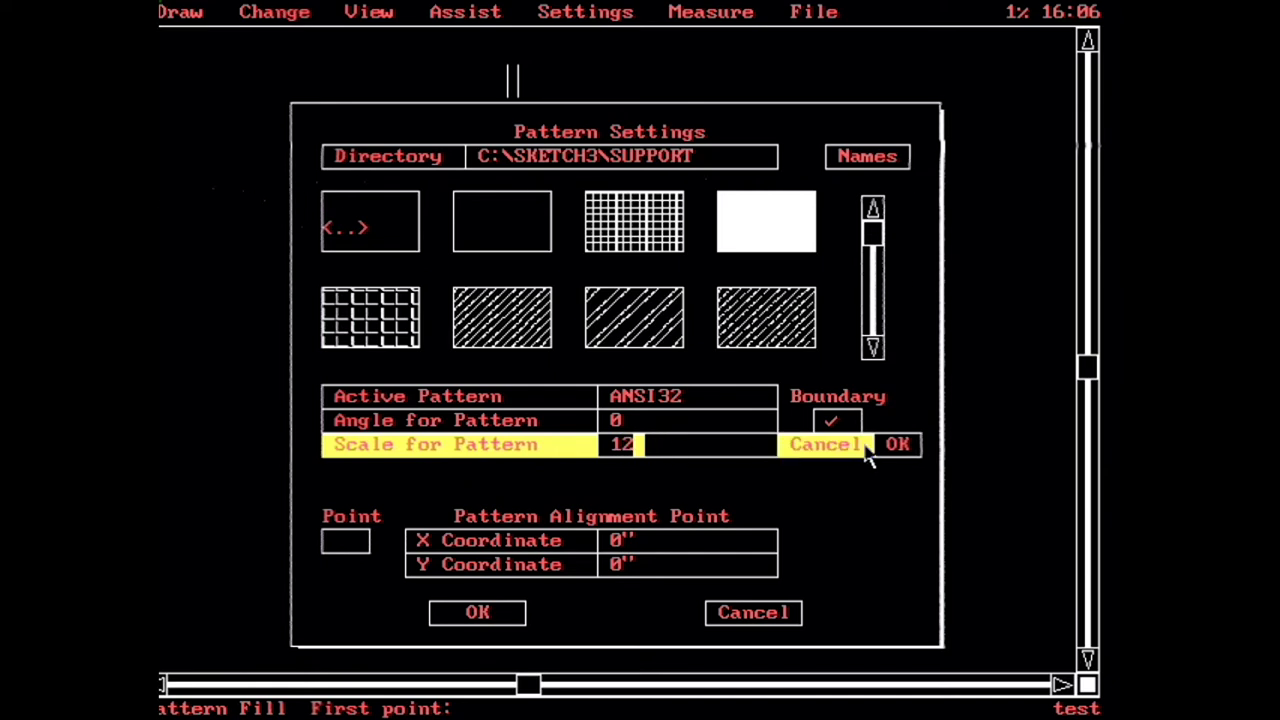
pyautogui.click(895, 448)
pyautogui.click(445, 611)
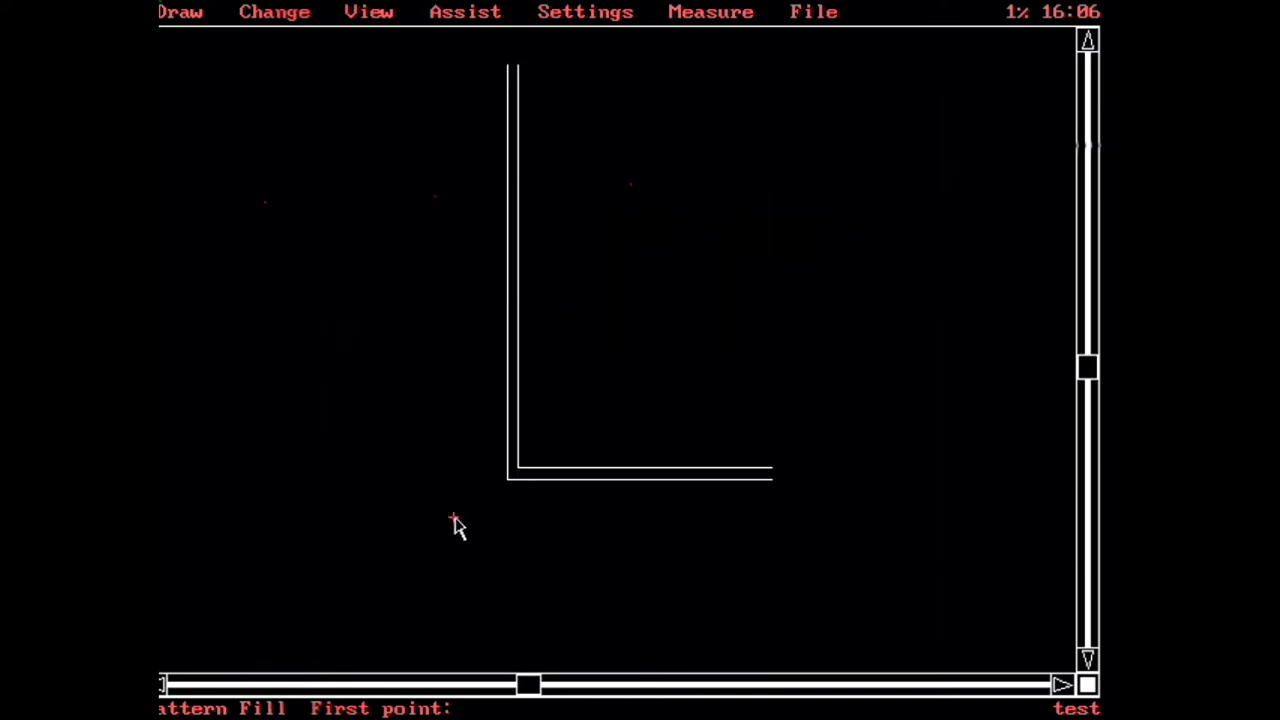
# - Restart the pattern fill and close the Attachment Modes settings without changes
pyautogui.click(180, 12)
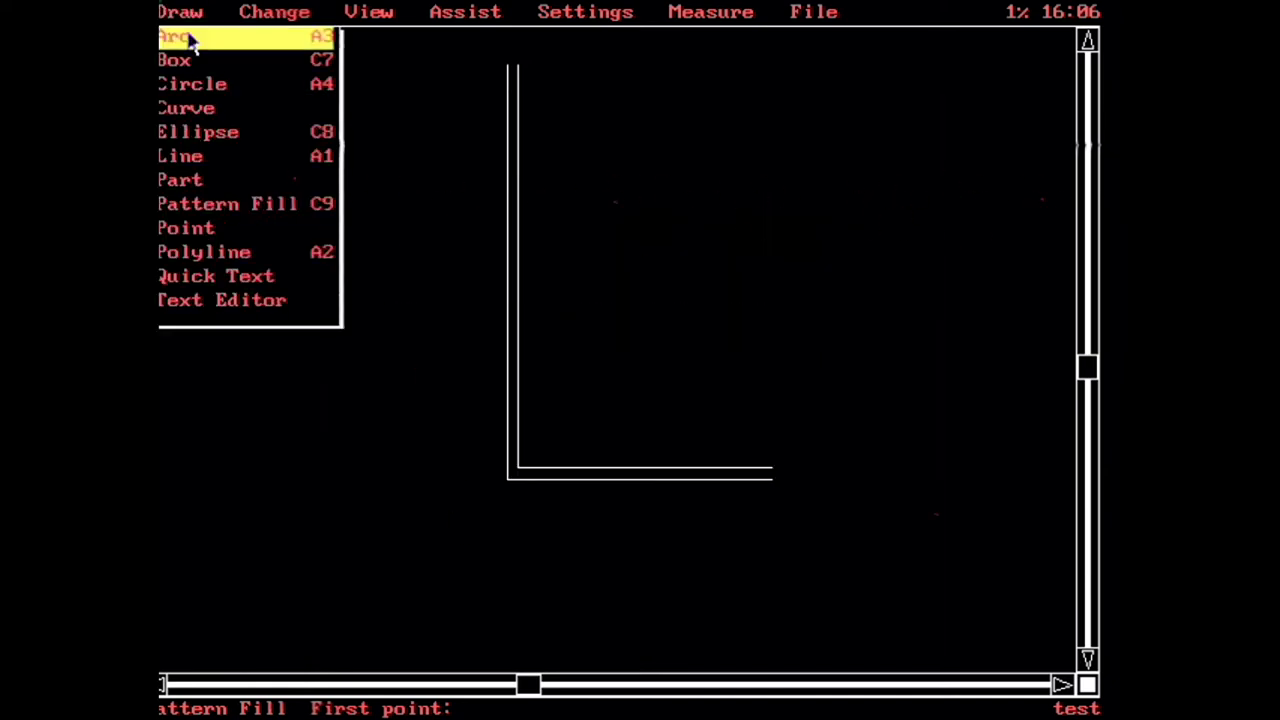
pyautogui.click(240, 206)
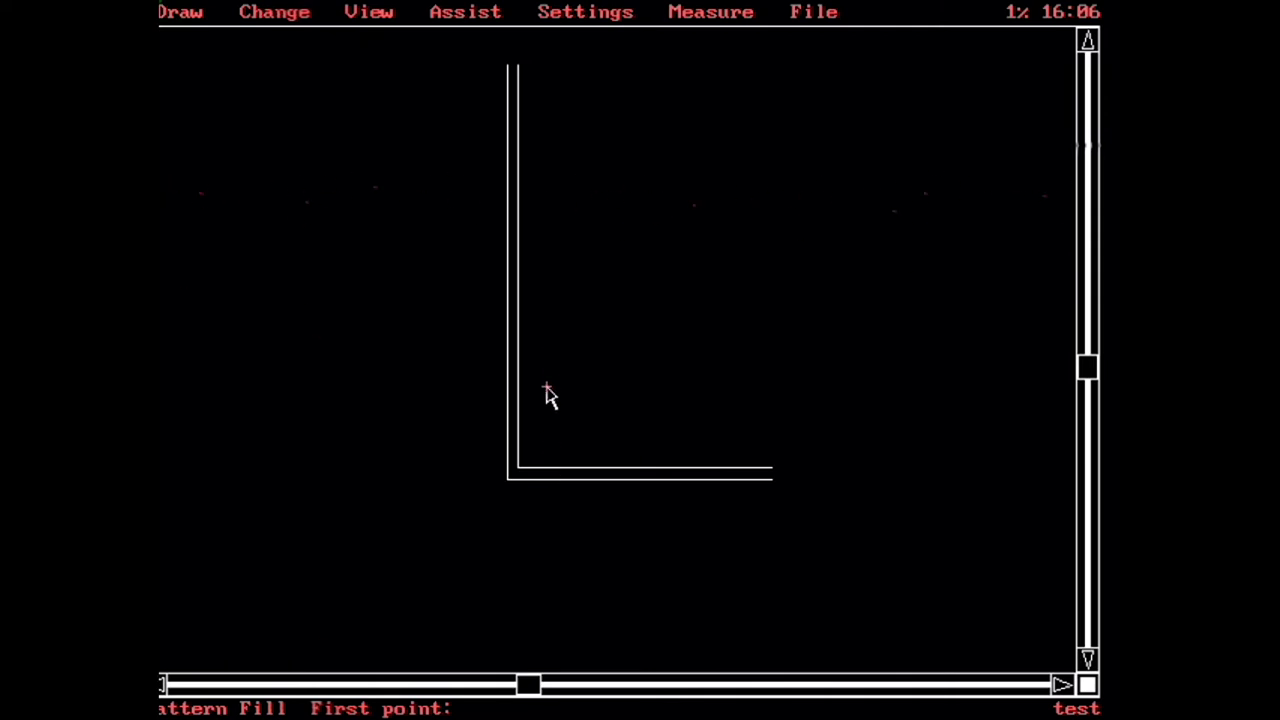
pyautogui.click(552, 12)
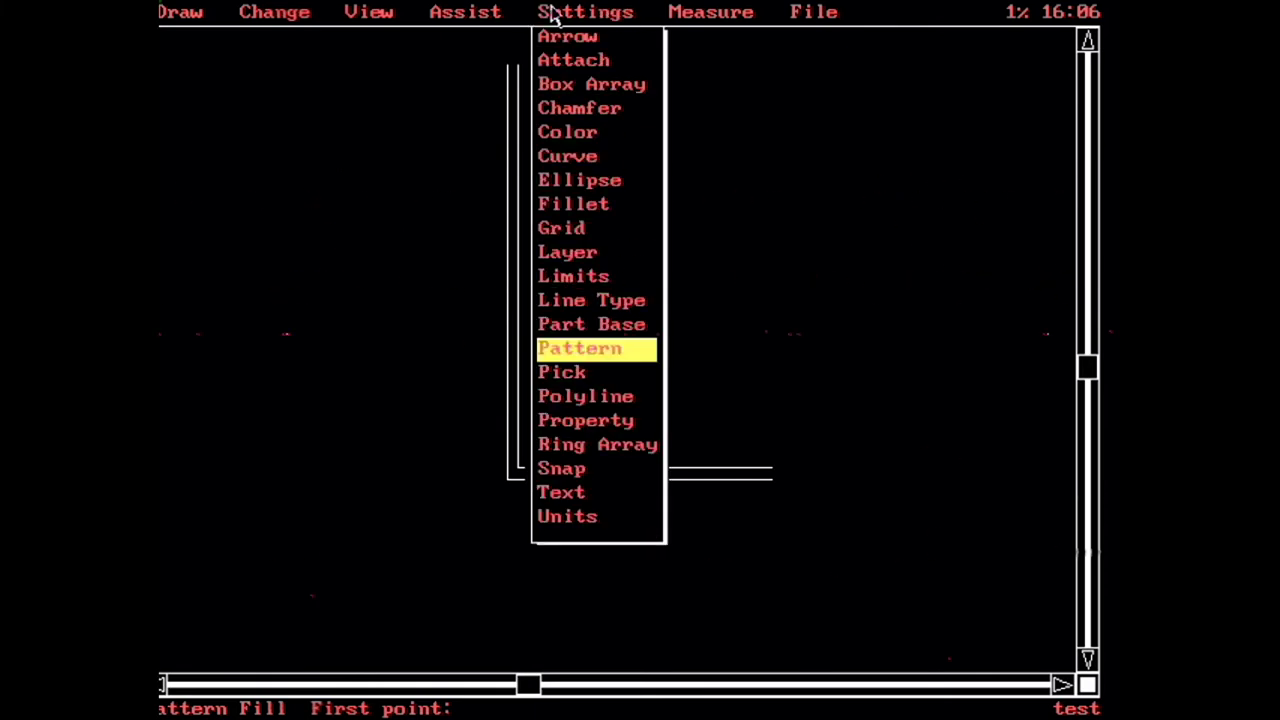
pyautogui.click(574, 62)
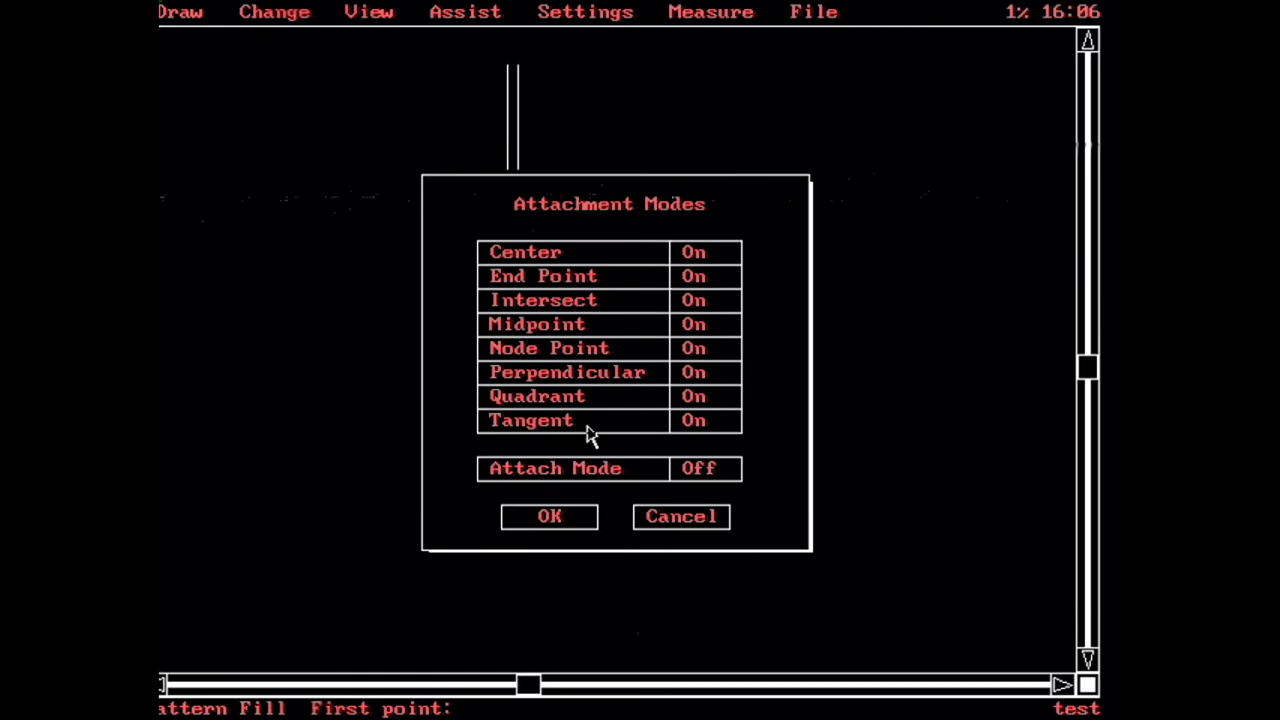
pyautogui.click(674, 524)
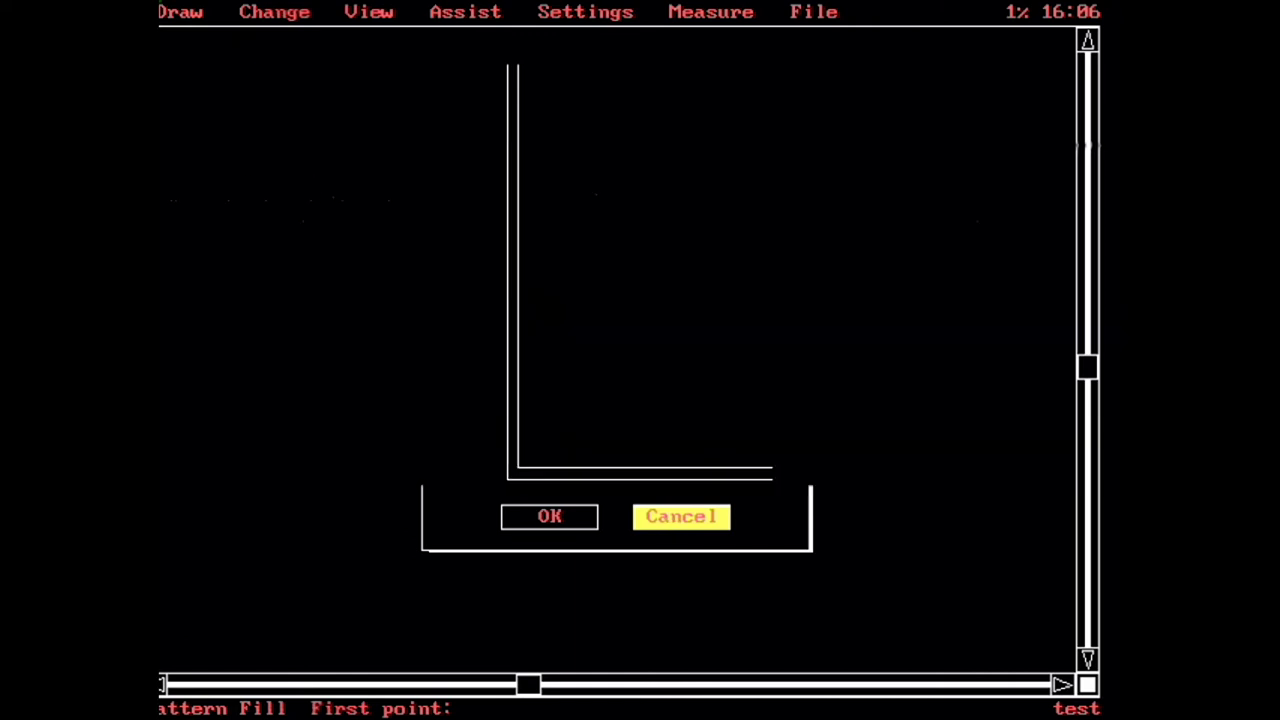
# - Turn on Assist > Attach and start a new pattern fill
pyautogui.click(470, 12)
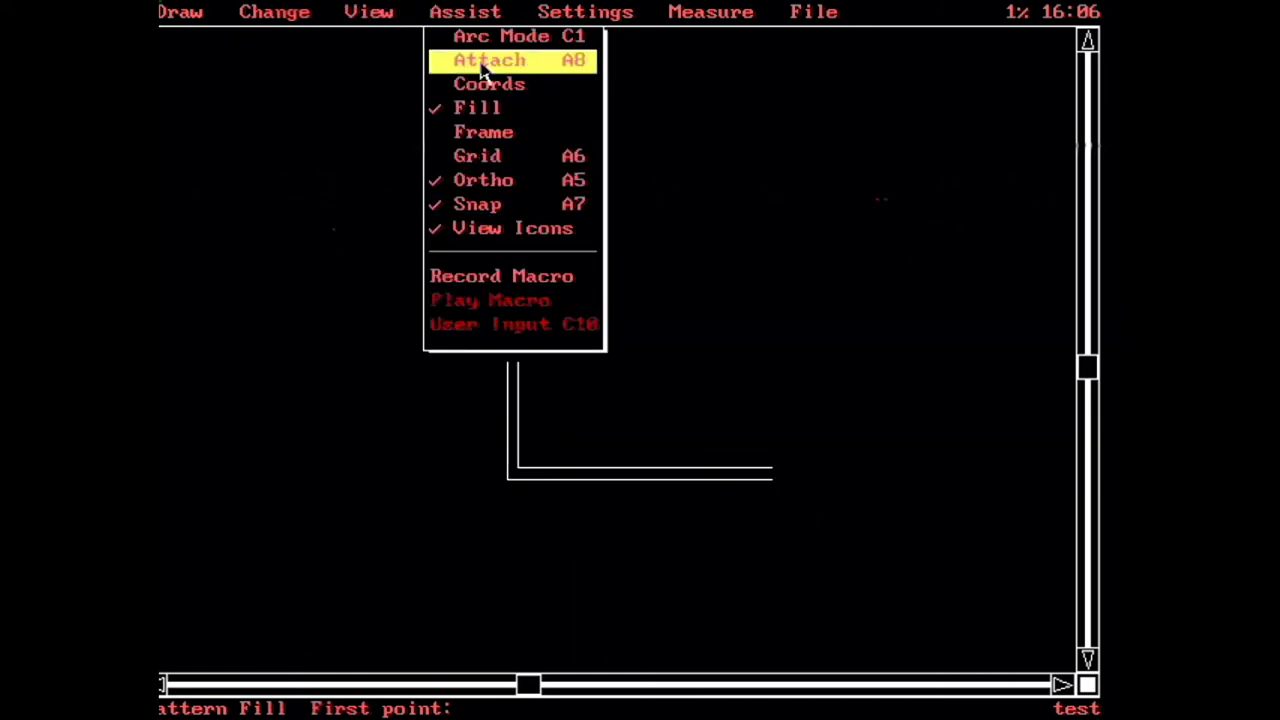
pyautogui.click(477, 60)
pyautogui.click(200, 15)
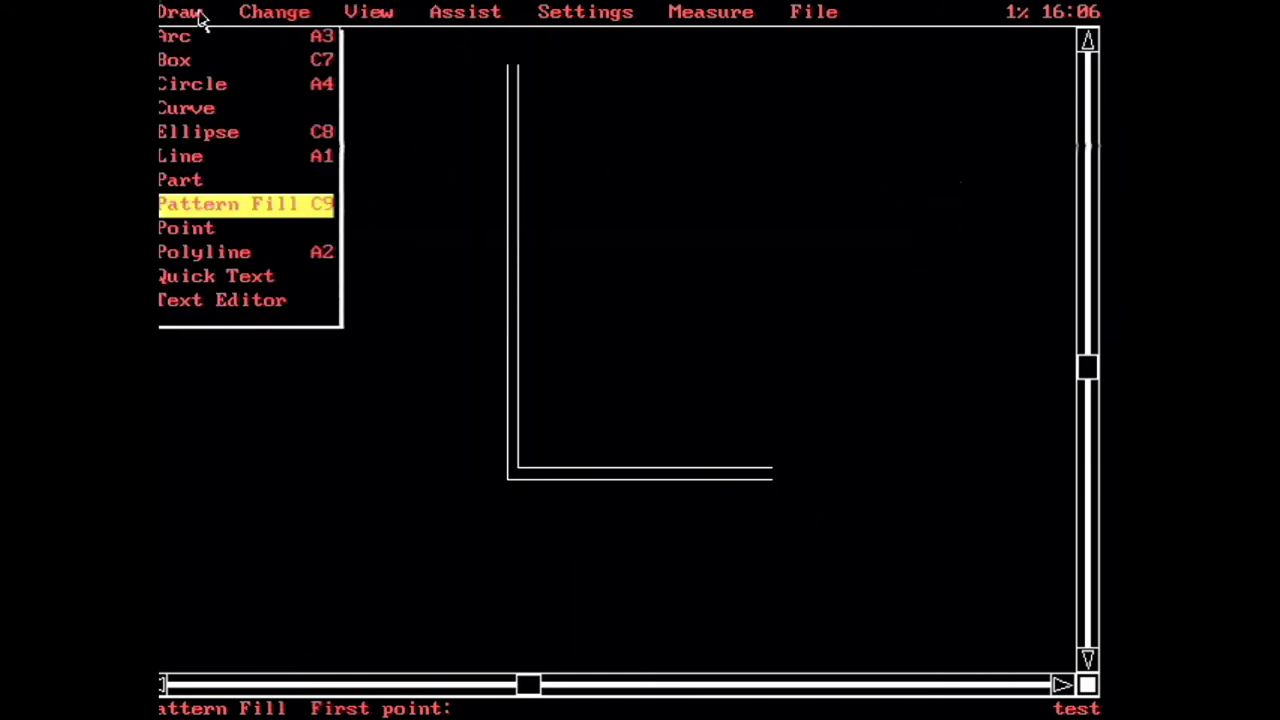
pyautogui.click(278, 205)
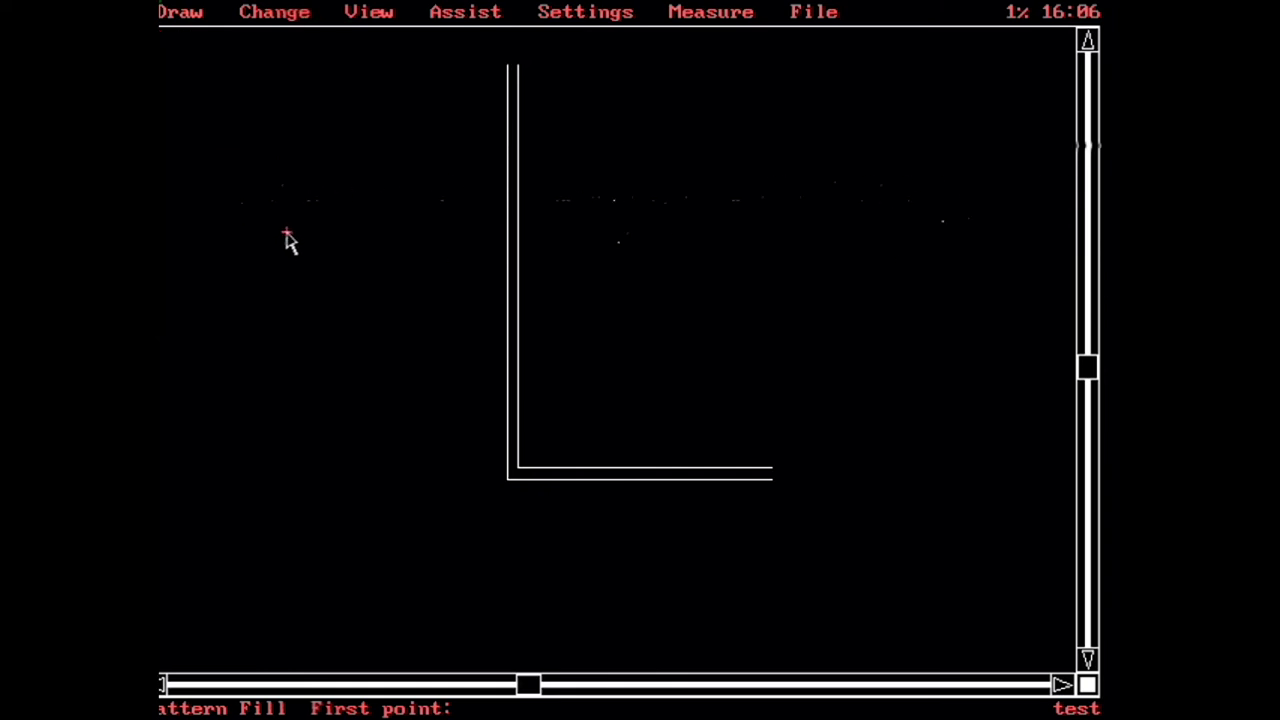
# - Outline the vertical wall area from its inner corner via top-left and top-right points to preview ANSI32 hatching
pyautogui.click(518, 471)
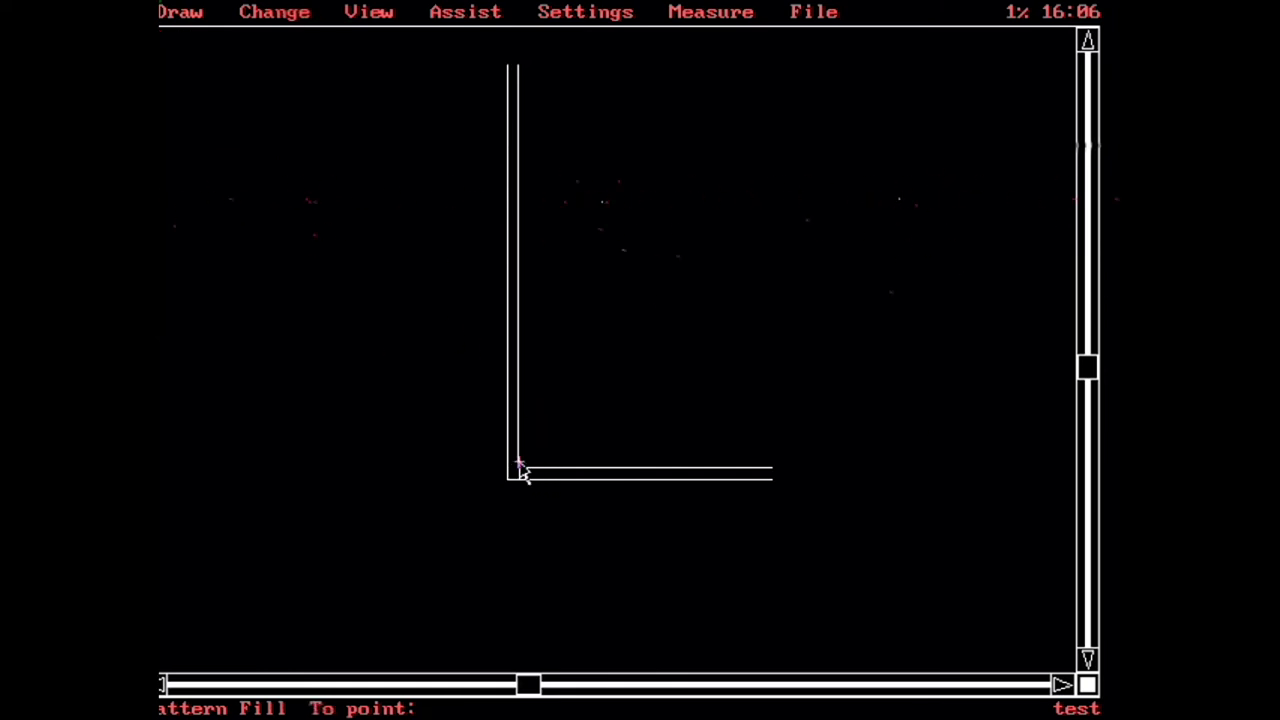
pyautogui.click(518, 68)
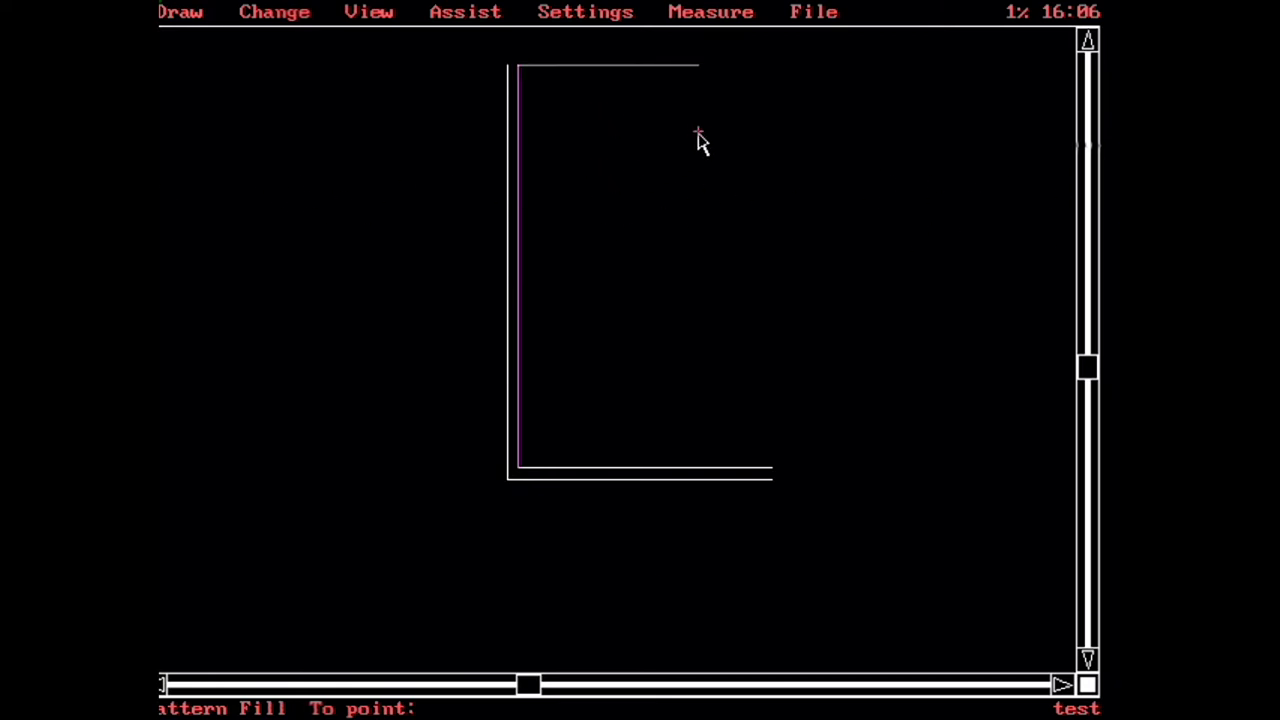
pyautogui.click(755, 104)
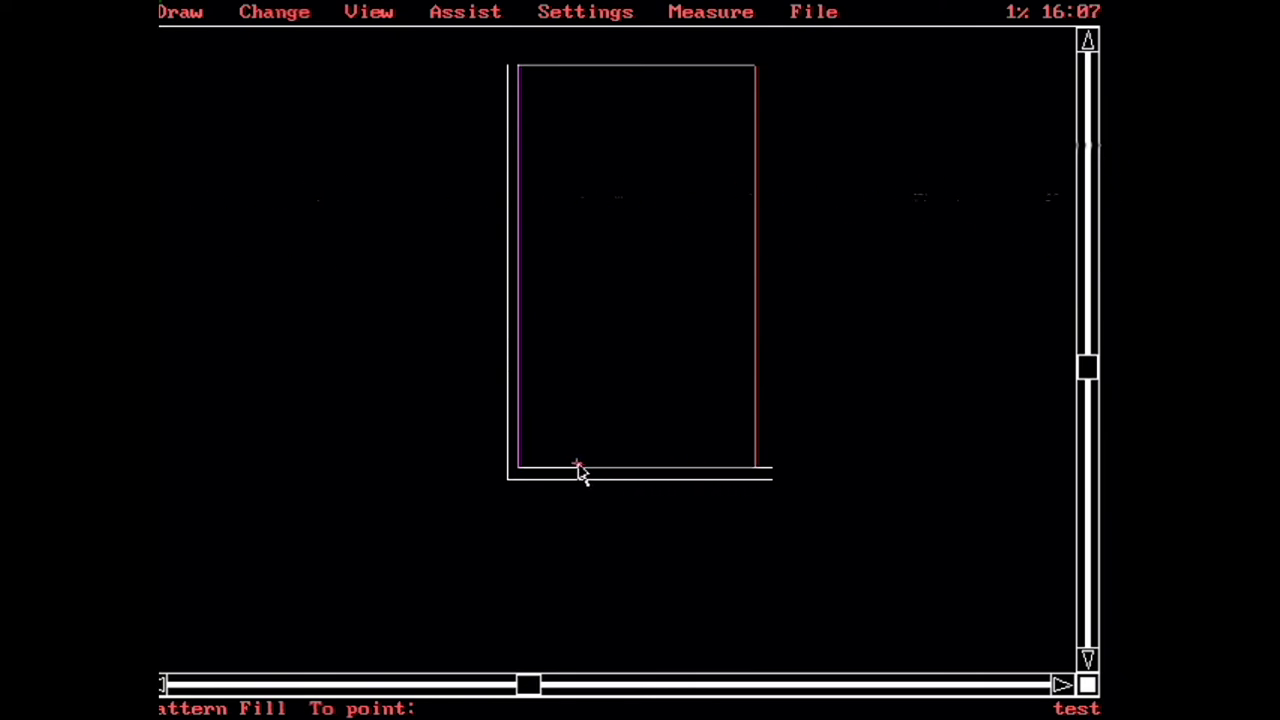
pyautogui.click(518, 475)
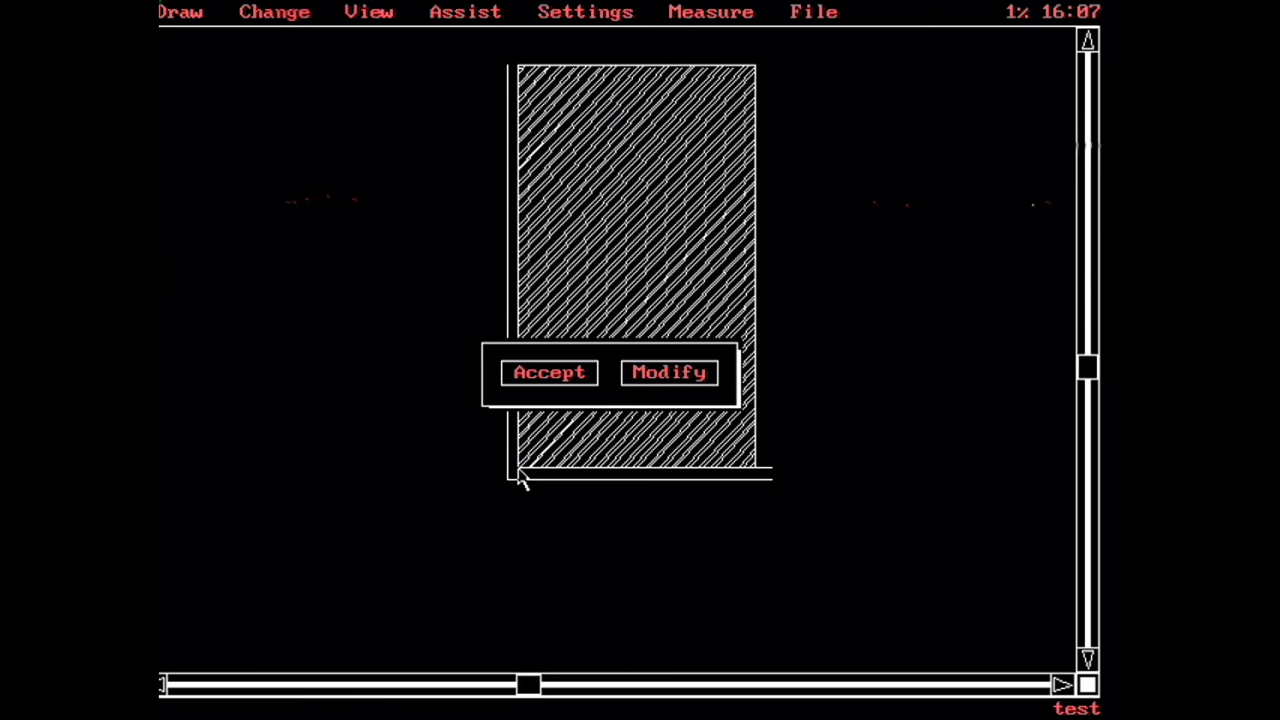
# - Swap the wall fill's pattern from ANSI32 to AR-B88 brick and accept the fill
pyautogui.click(660, 376)
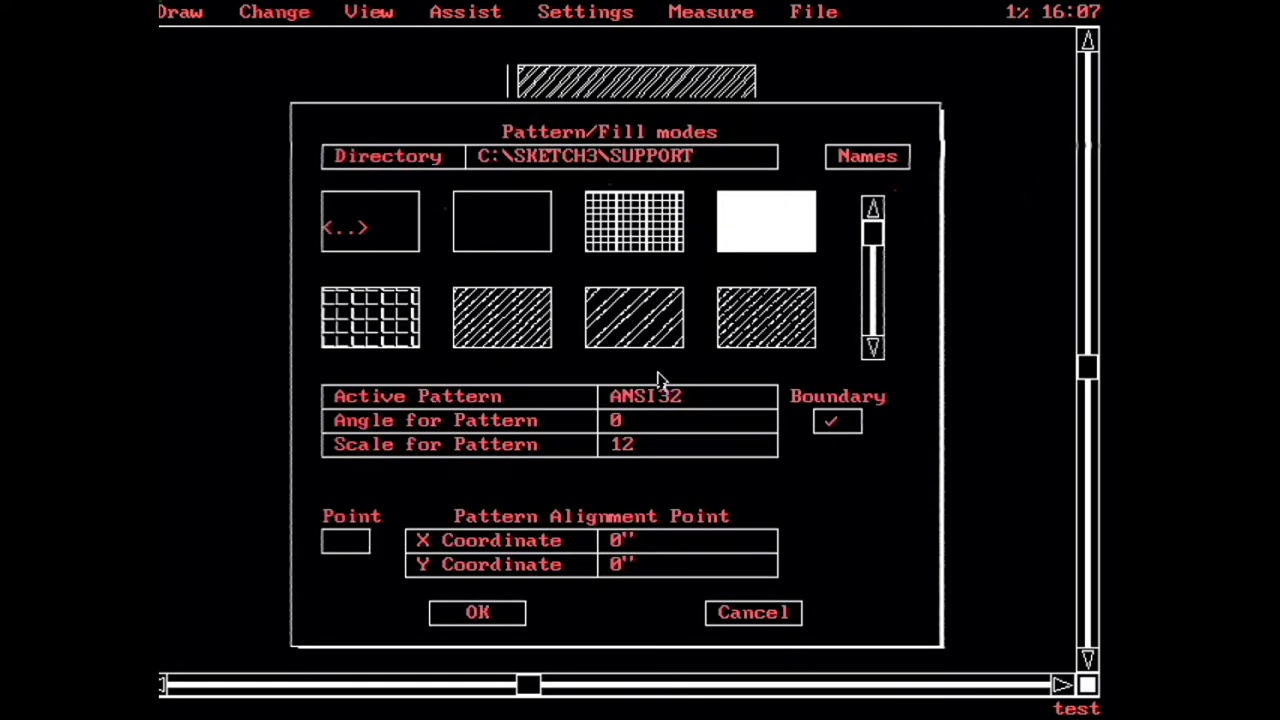
pyautogui.click(872, 348)
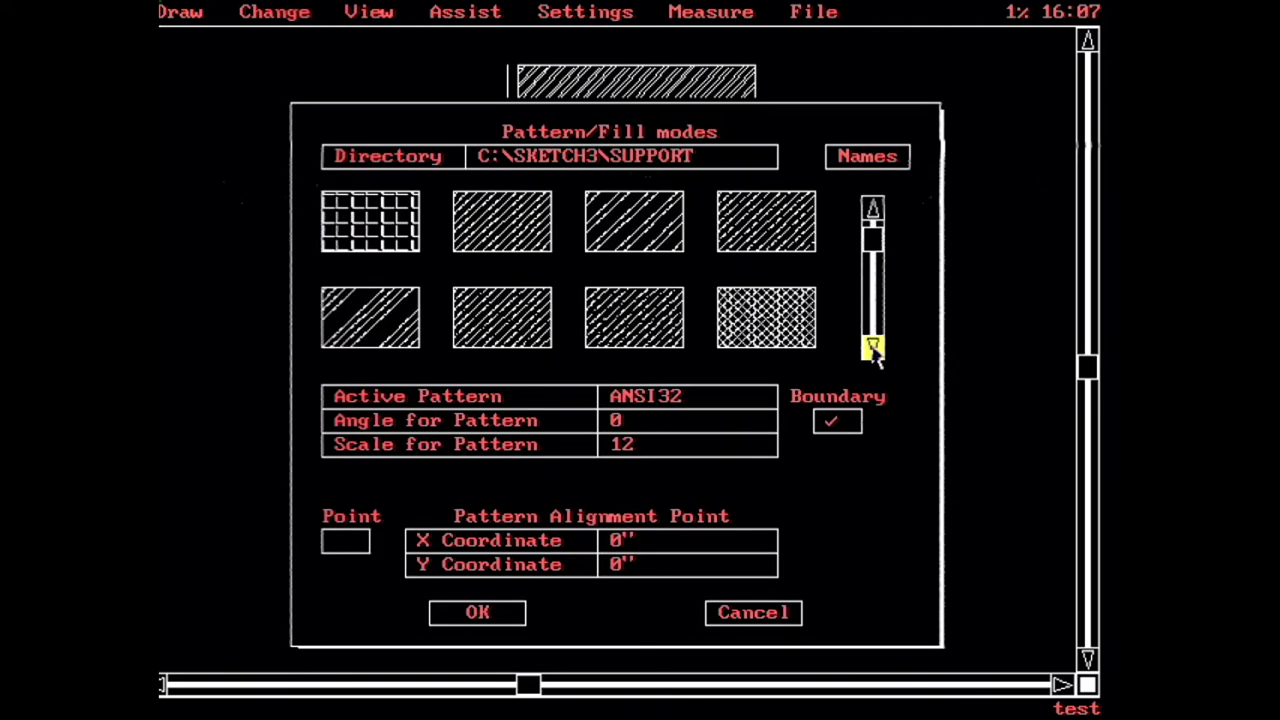
pyautogui.click(872, 348)
pyautogui.click(777, 327)
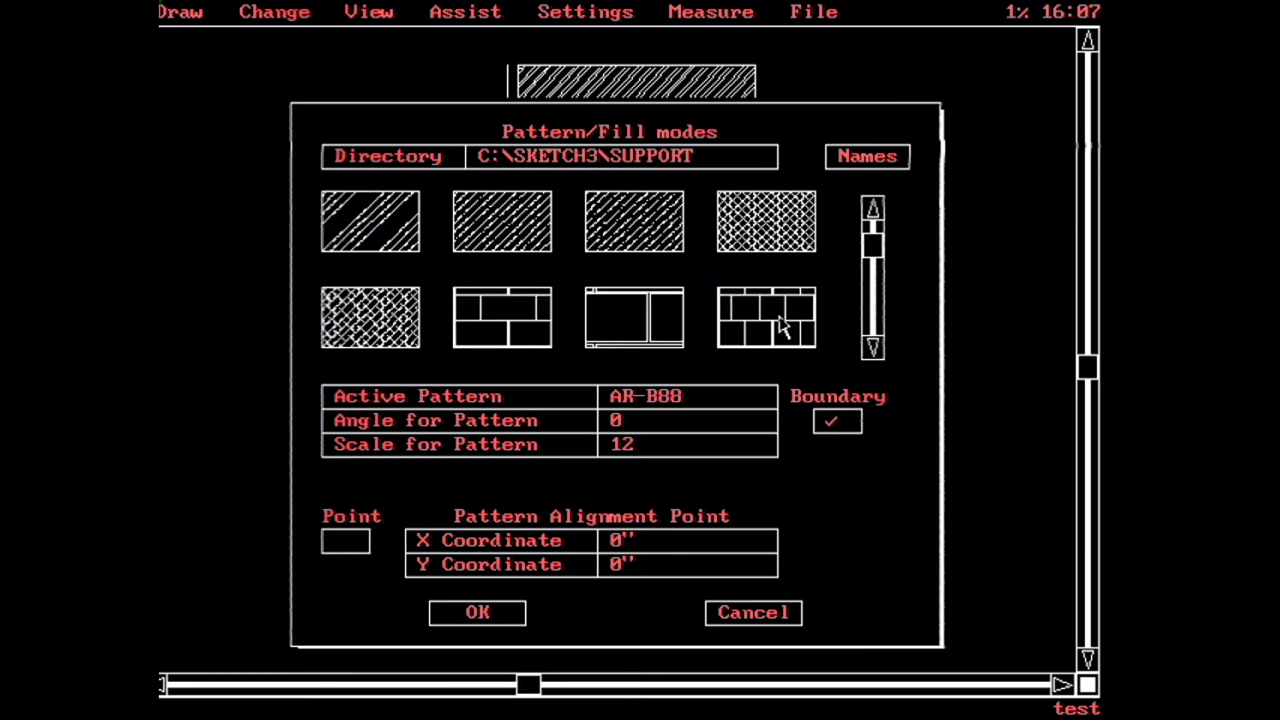
pyautogui.click(494, 613)
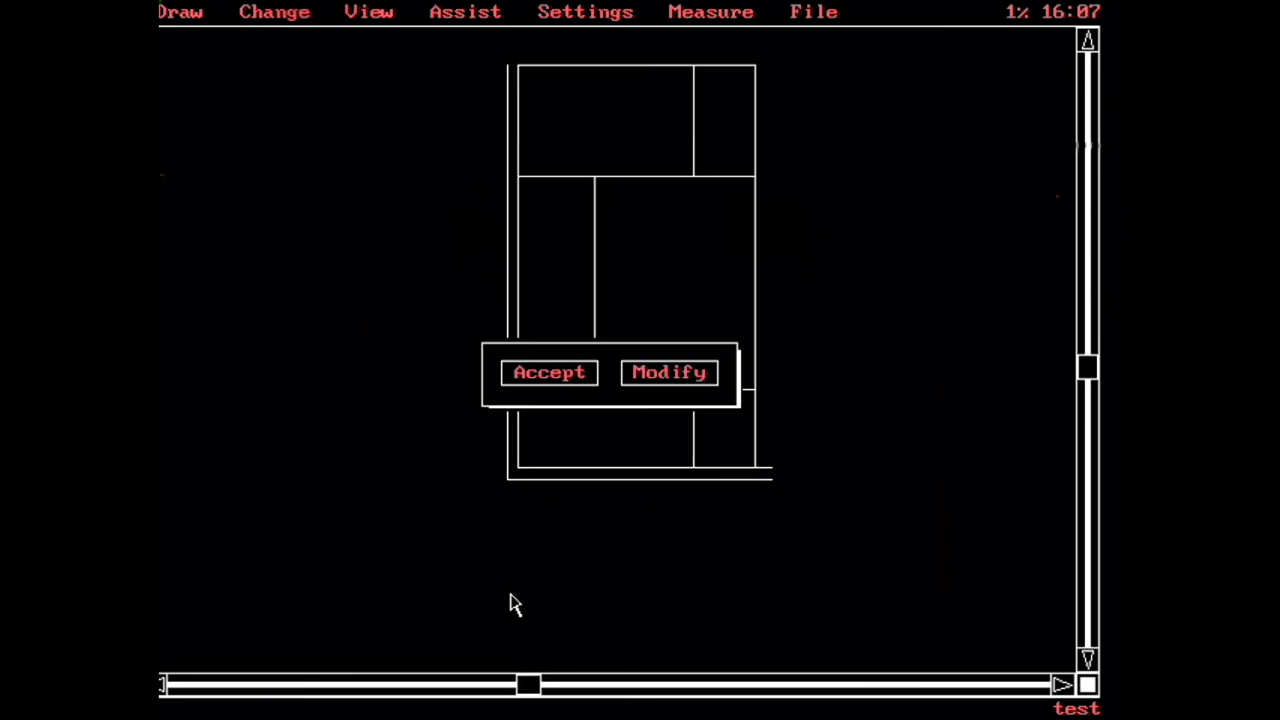
pyautogui.click(558, 374)
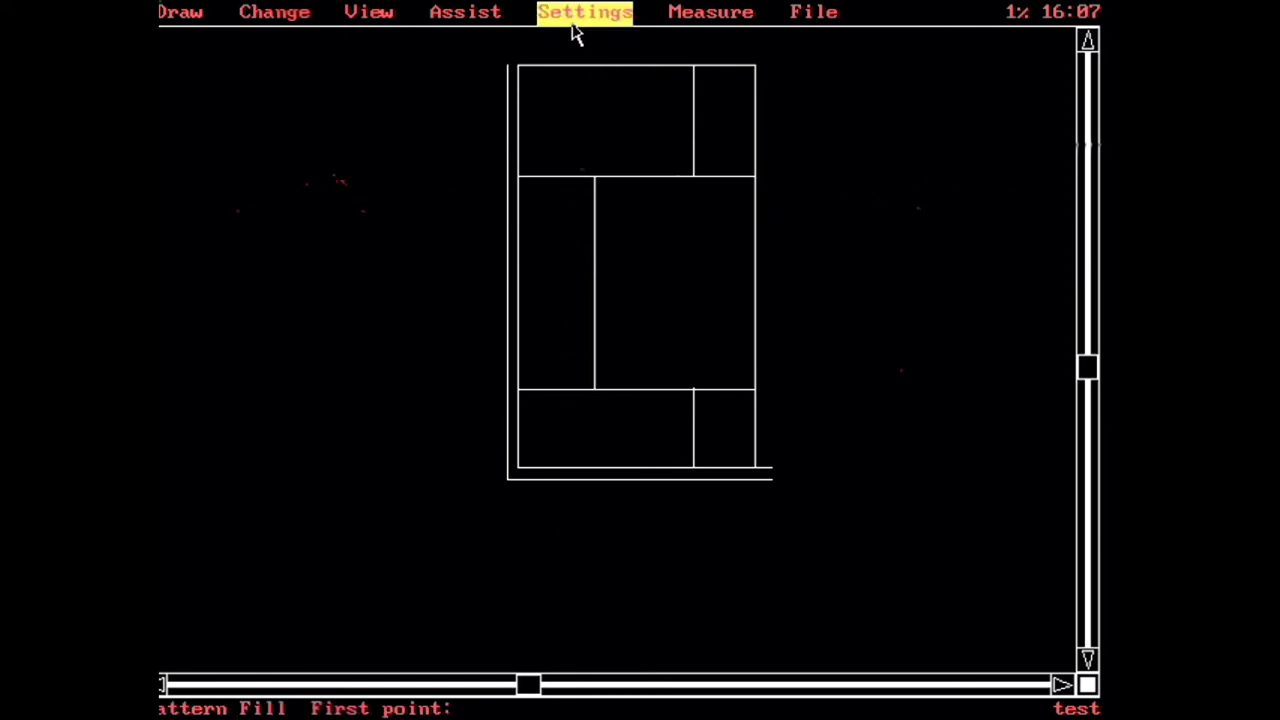
# - Draw a stepped polyline from upper left going down, right, up, right and down
pyautogui.click(180, 11)
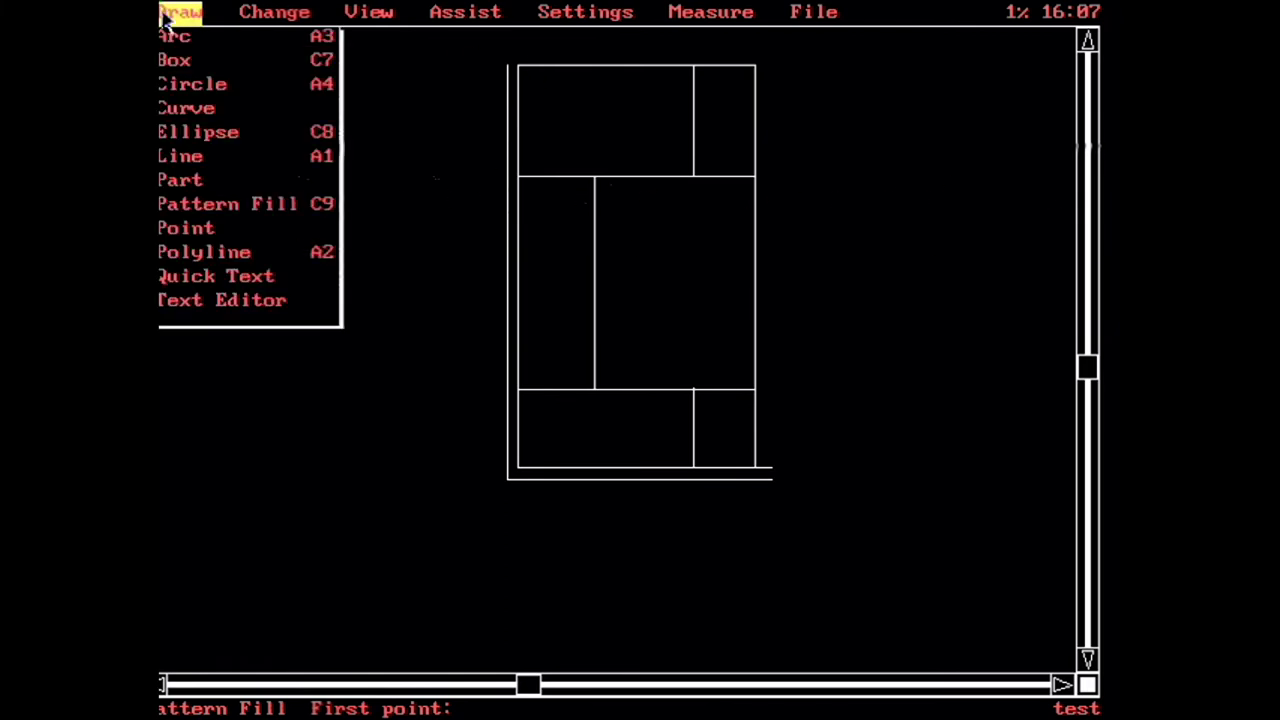
pyautogui.click(204, 254)
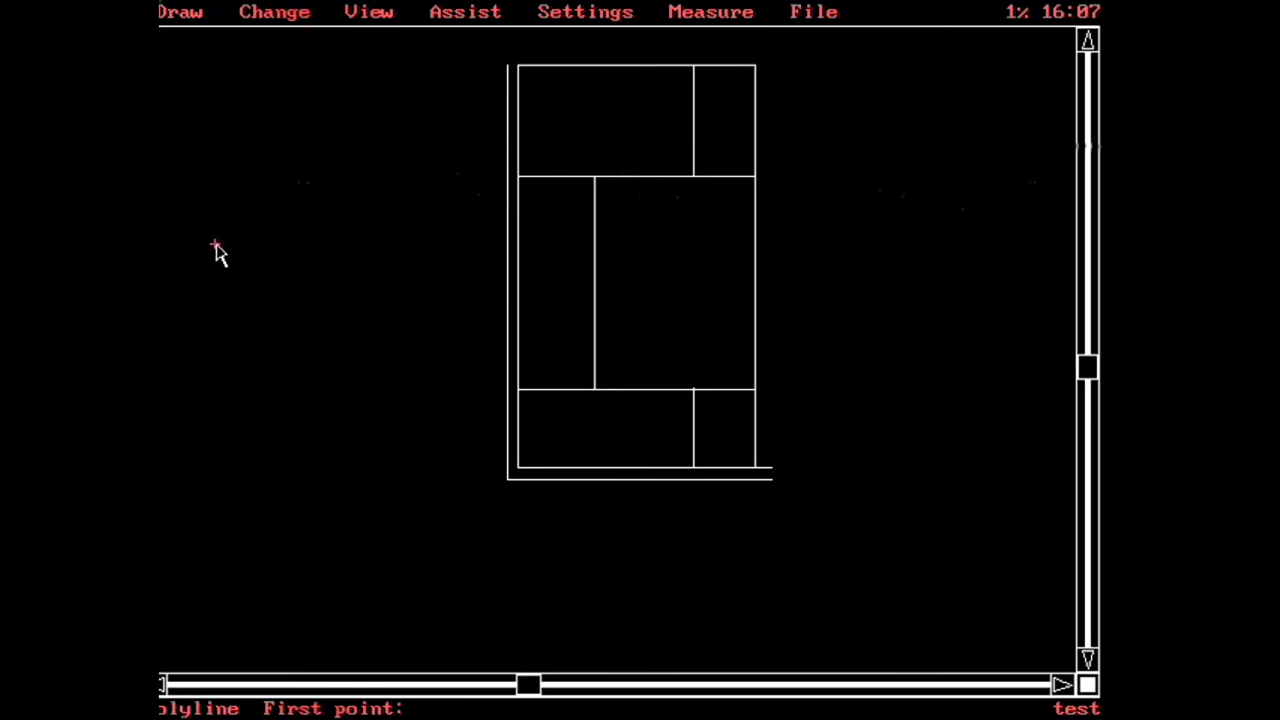
pyautogui.click(225, 123)
pyautogui.click(225, 246)
pyautogui.click(285, 246)
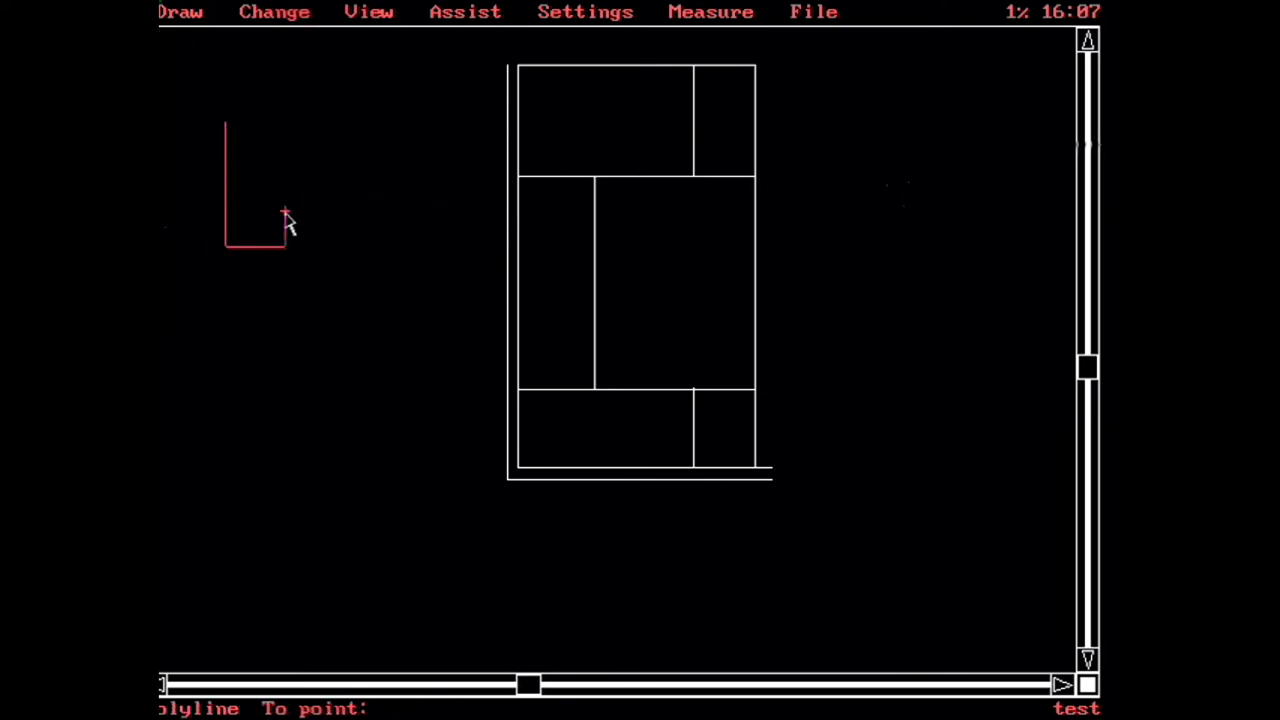
pyautogui.click(285, 199)
pyautogui.click(367, 199)
pyautogui.click(367, 280)
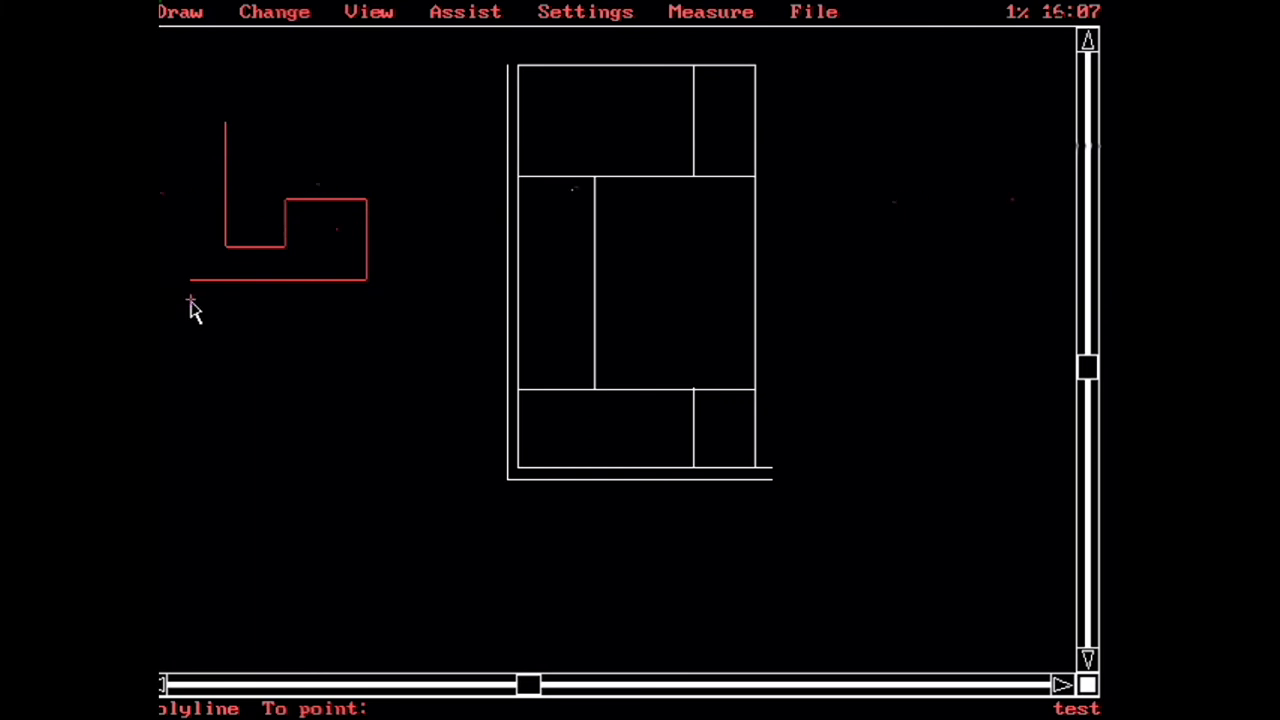
# - Undo the wrong last segment, re-place the step's top-right corner, and finish the polyline with Line
pyautogui.press('BackSpace')
pyautogui.press('BackSpace')
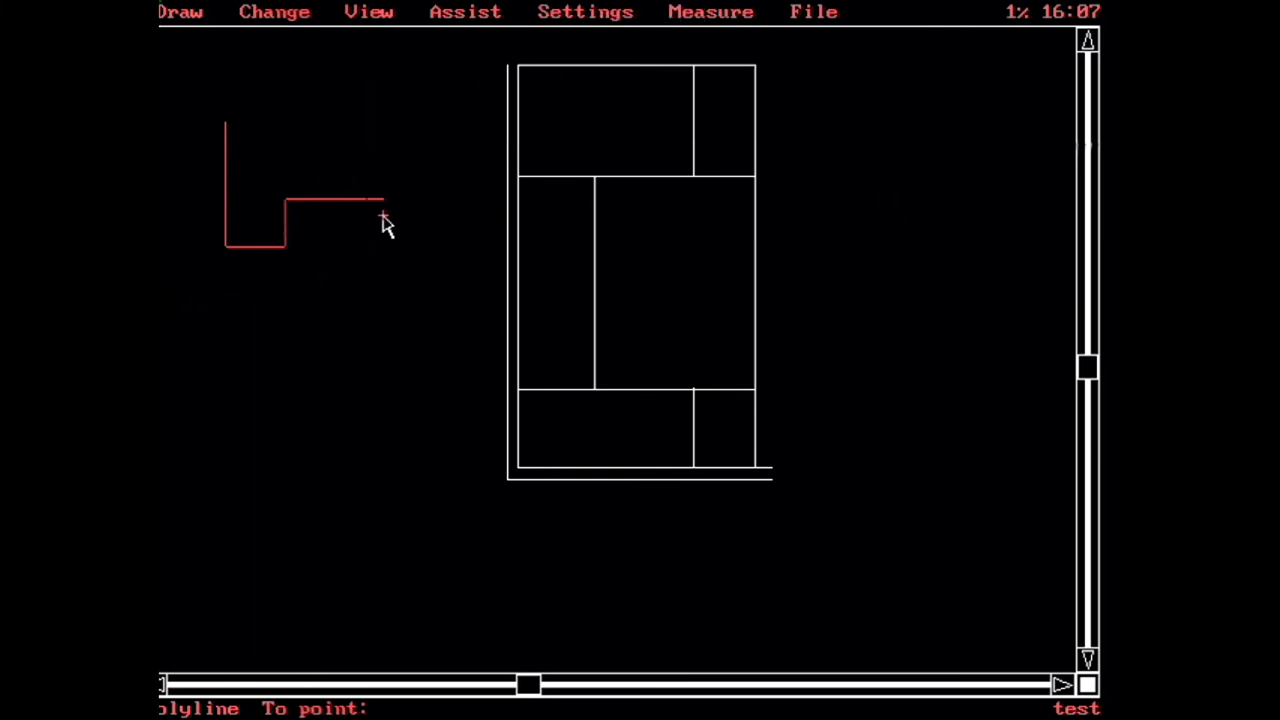
pyautogui.click(367, 200)
pyautogui.click(567, 14)
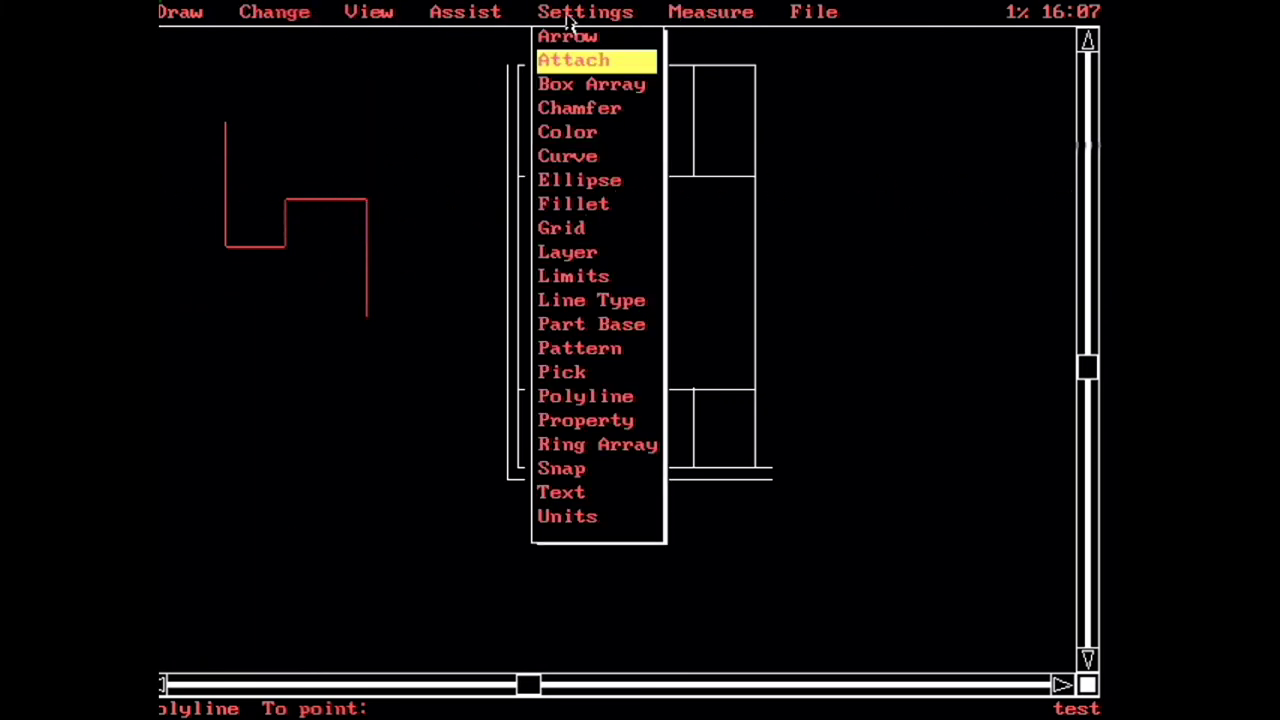
pyautogui.click(180, 14)
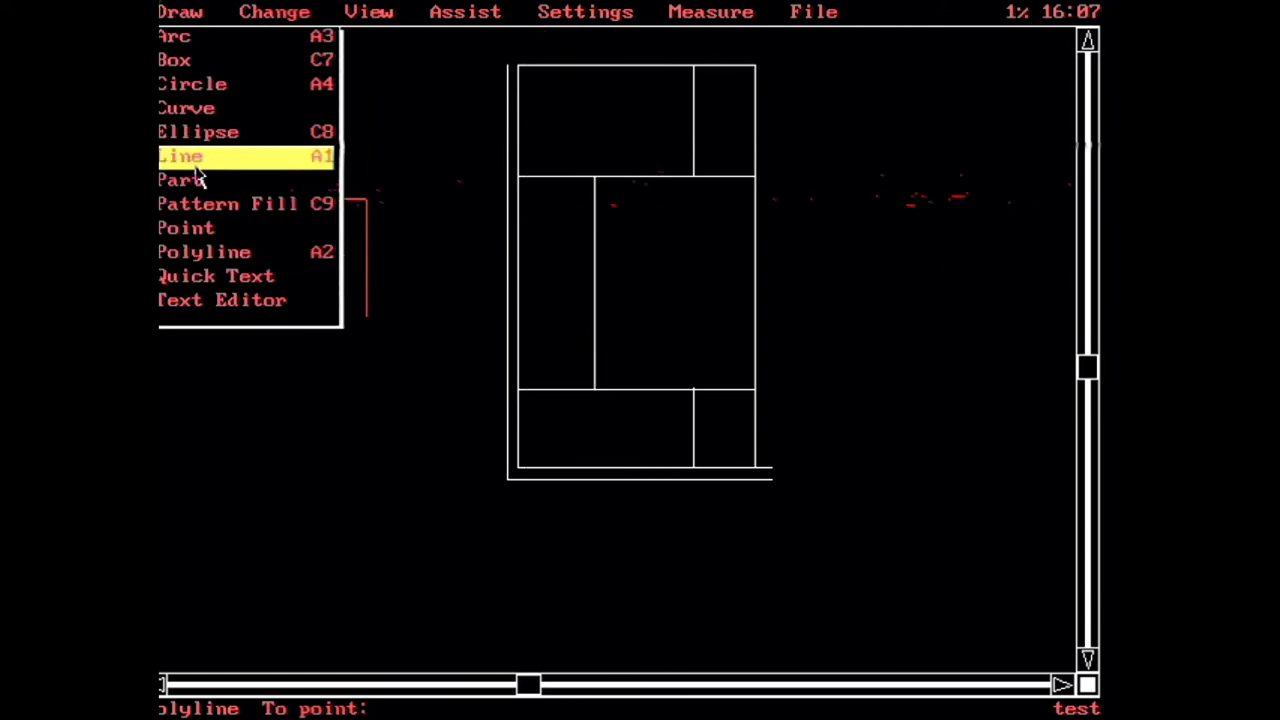
pyautogui.click(199, 168)
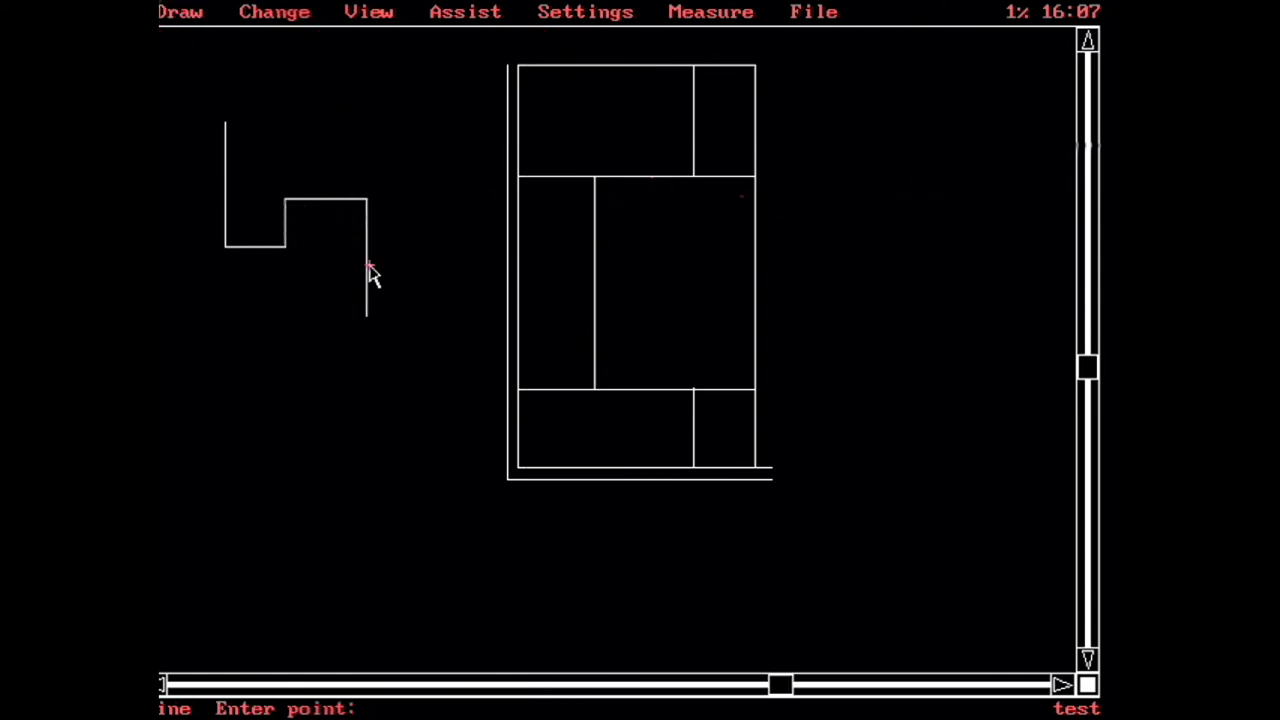
# - Turn on Pattern Fill for polylines and choose the ESCHER pattern
pyautogui.click(614, 24)
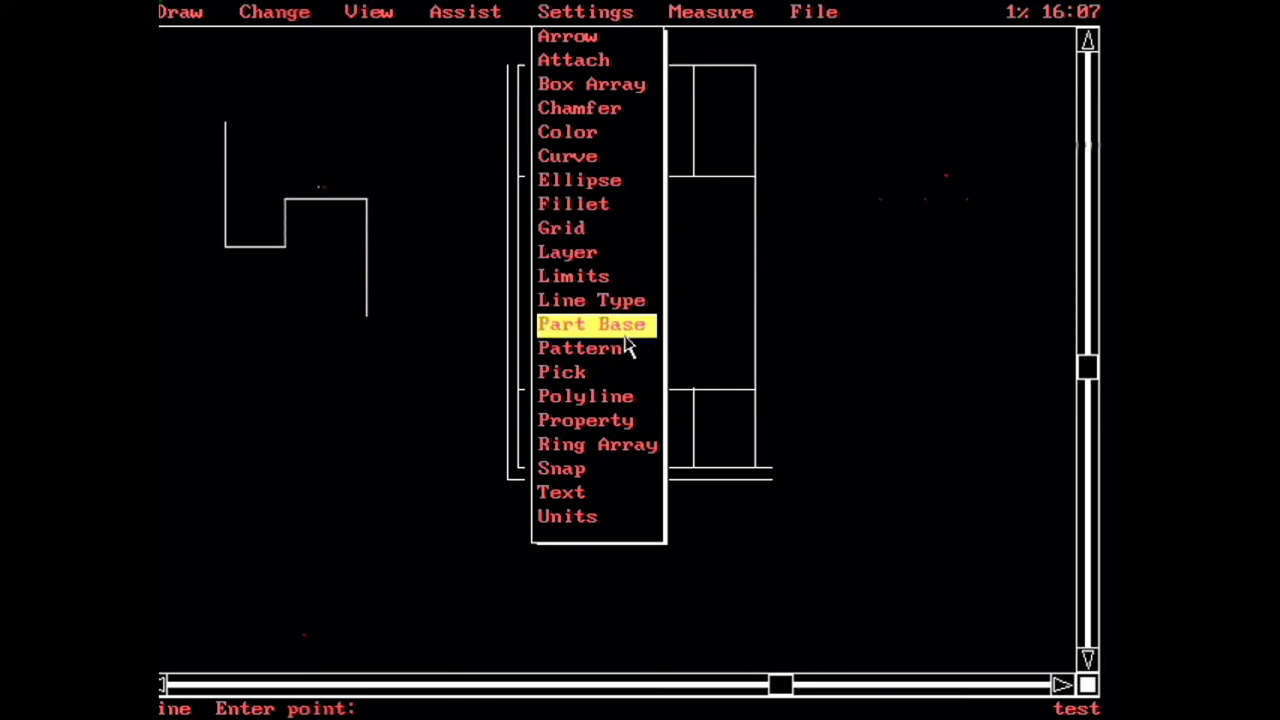
pyautogui.click(623, 396)
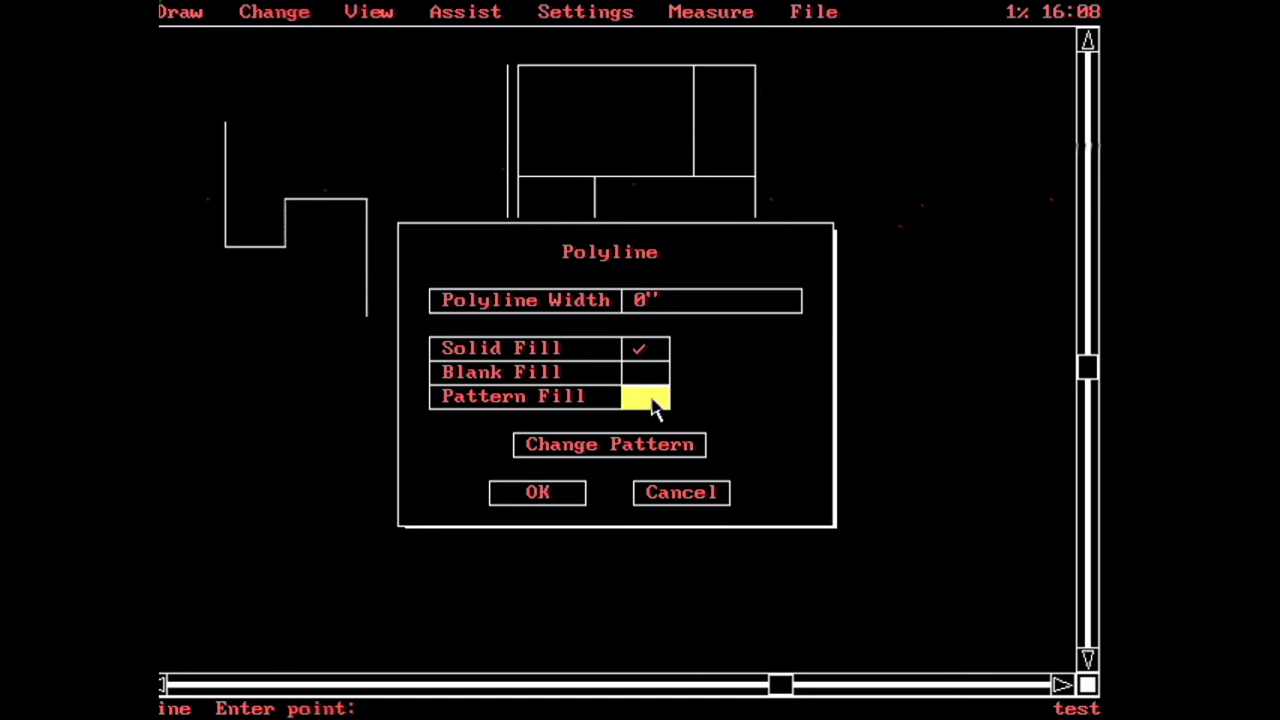
pyautogui.click(650, 400)
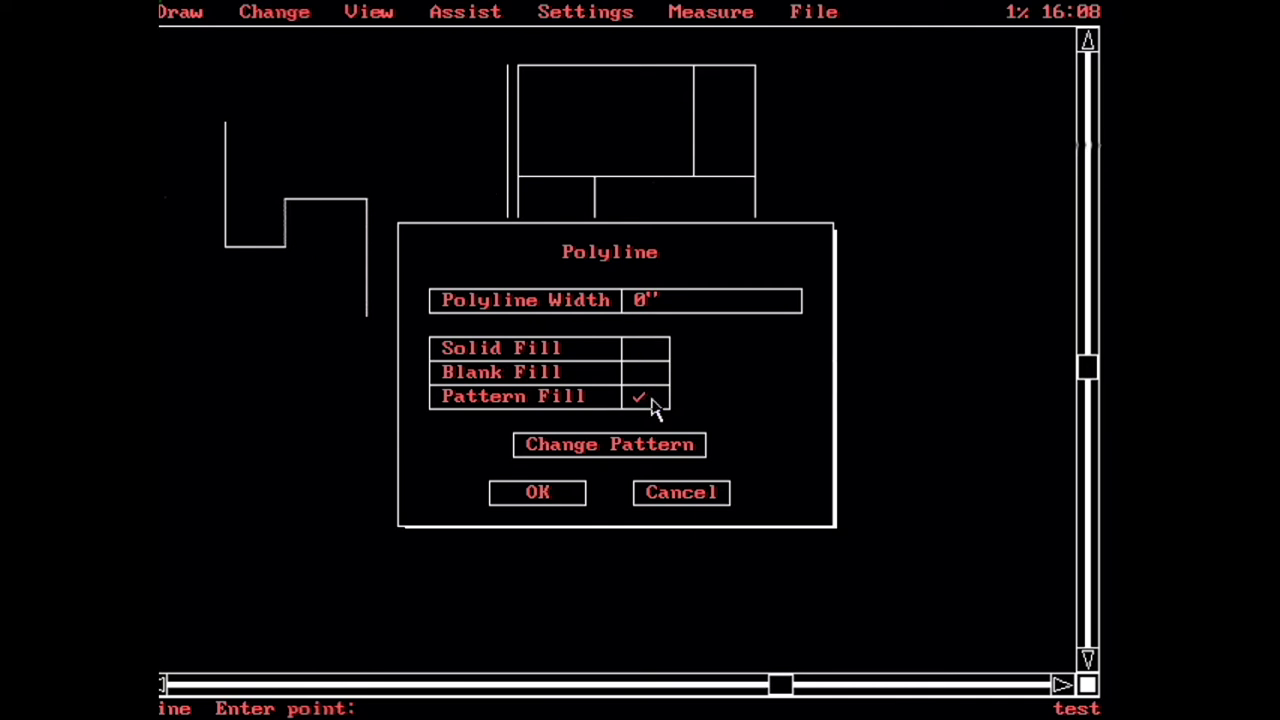
pyautogui.click(656, 455)
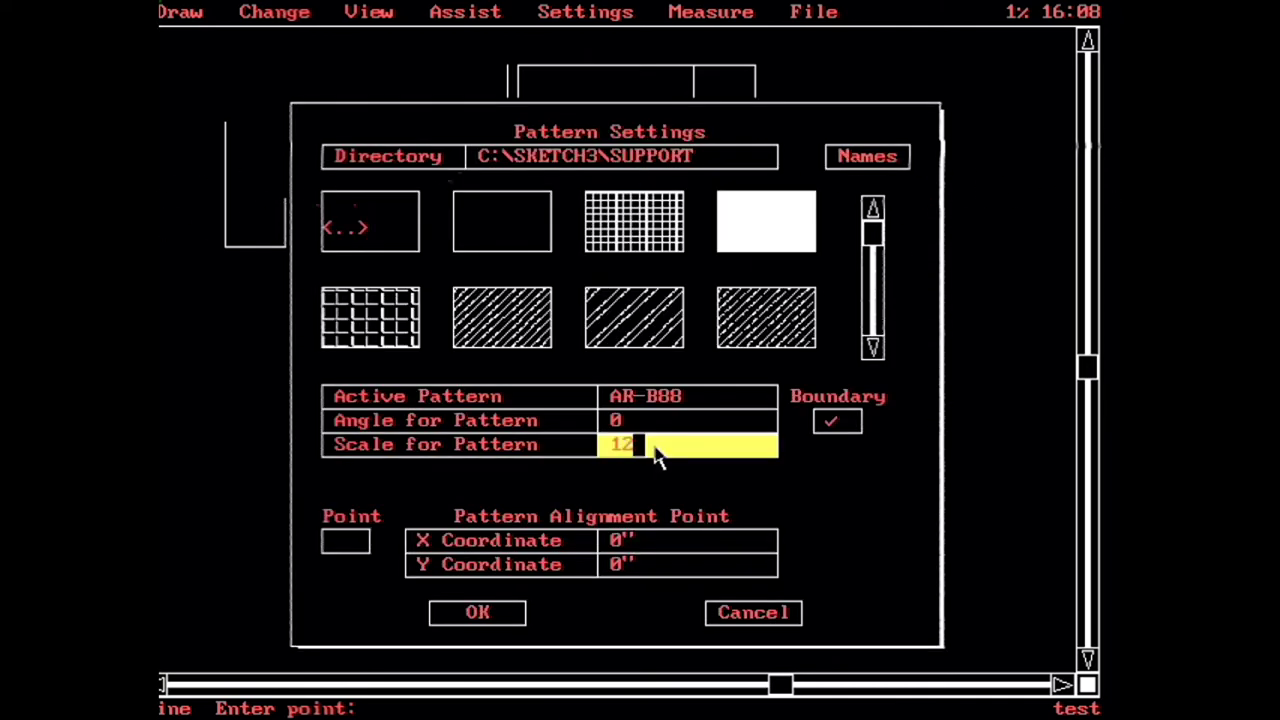
pyautogui.click(873, 345)
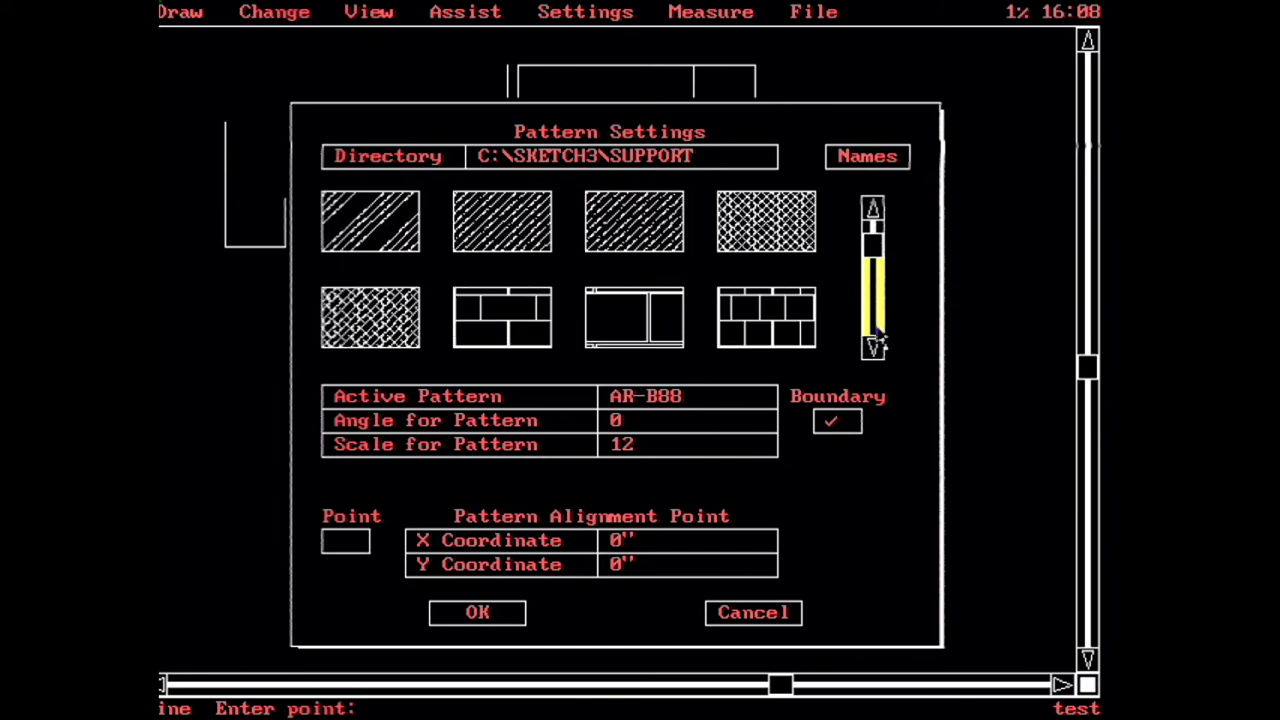
pyautogui.click(873, 345)
pyautogui.click(873, 305)
pyautogui.click(873, 305)
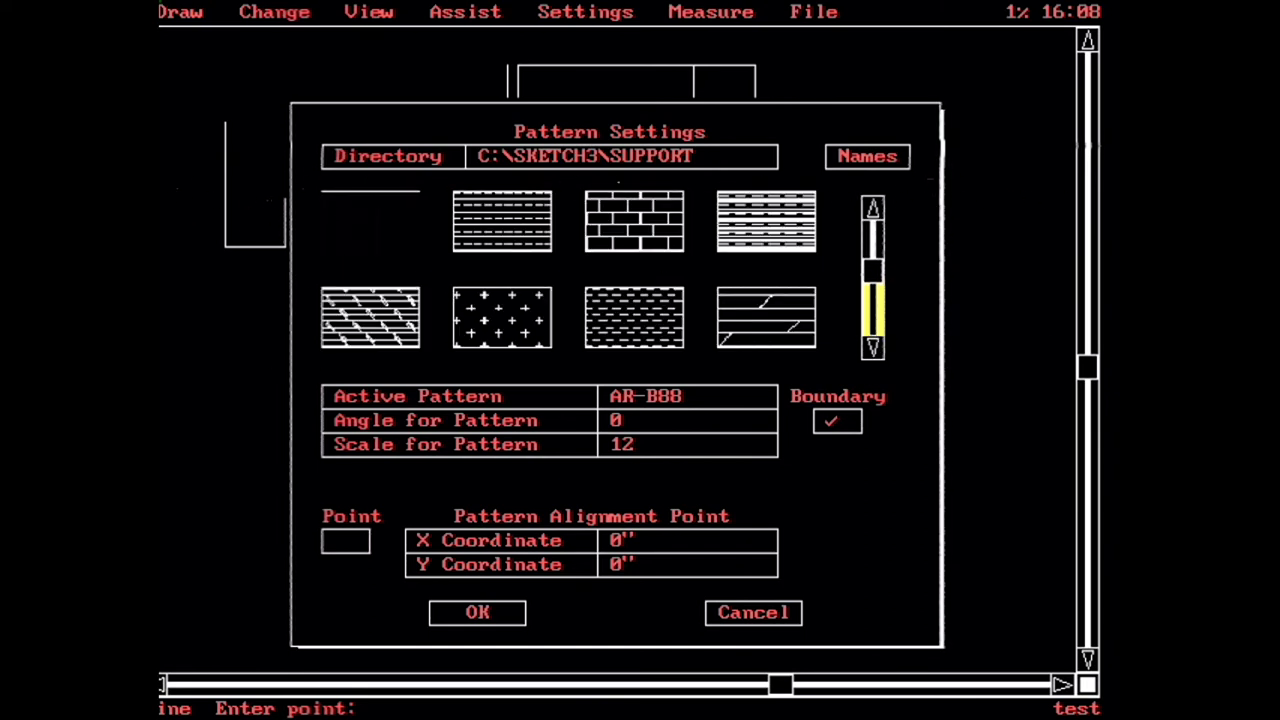
pyautogui.click(634, 250)
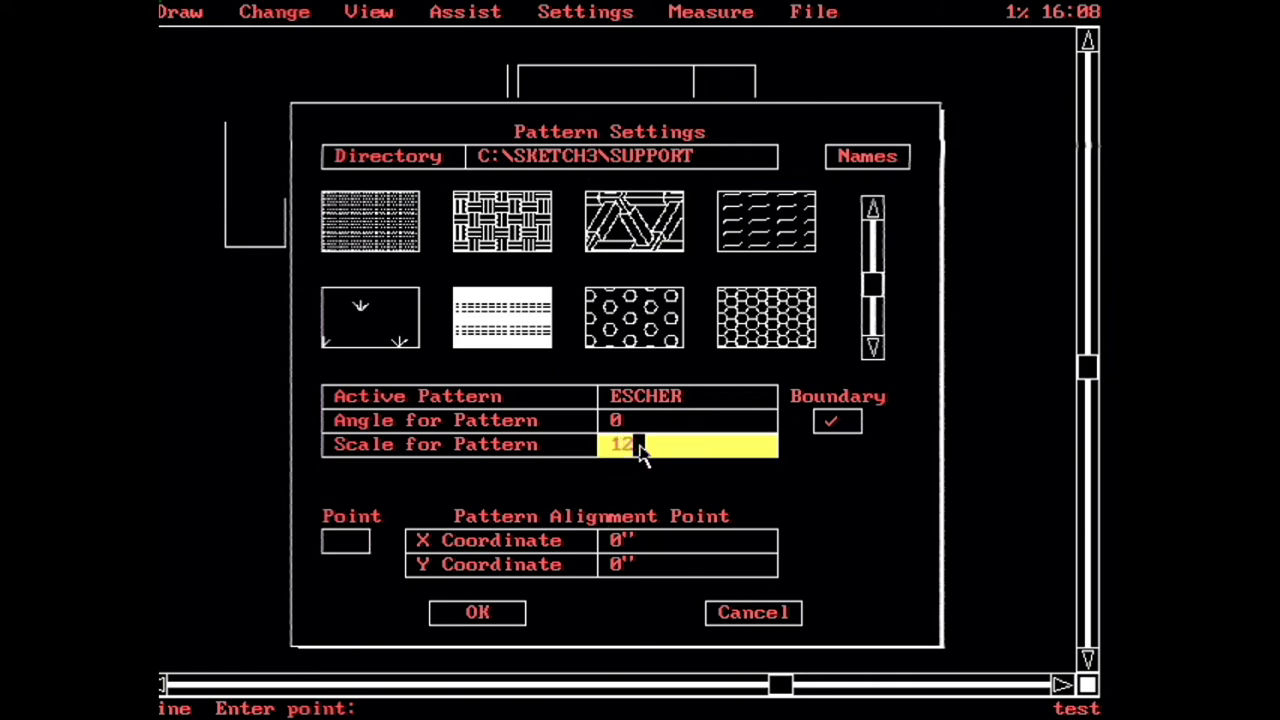
pyautogui.click(509, 611)
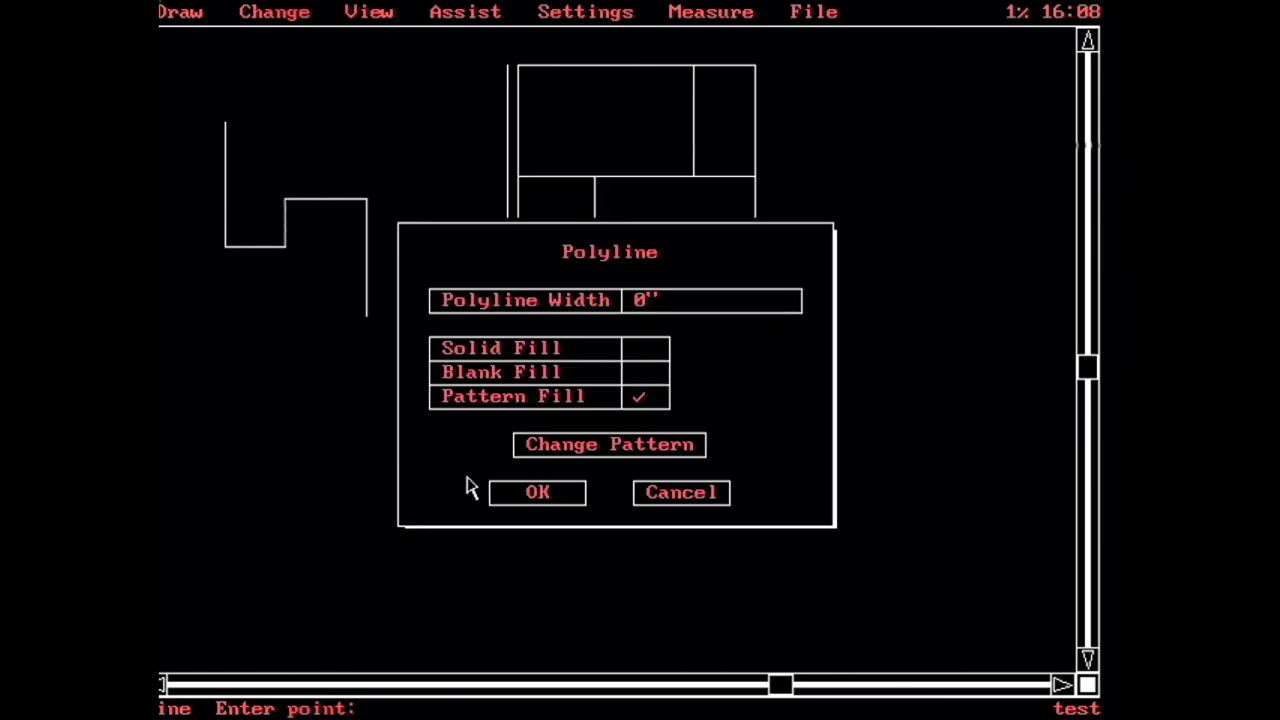
# - Set the polyline width to 18 (1'-6") and confirm the polyline settings
pyautogui.click(703, 301)
pyautogui.press('BackSpace')
pyautogui.press('BackSpace')
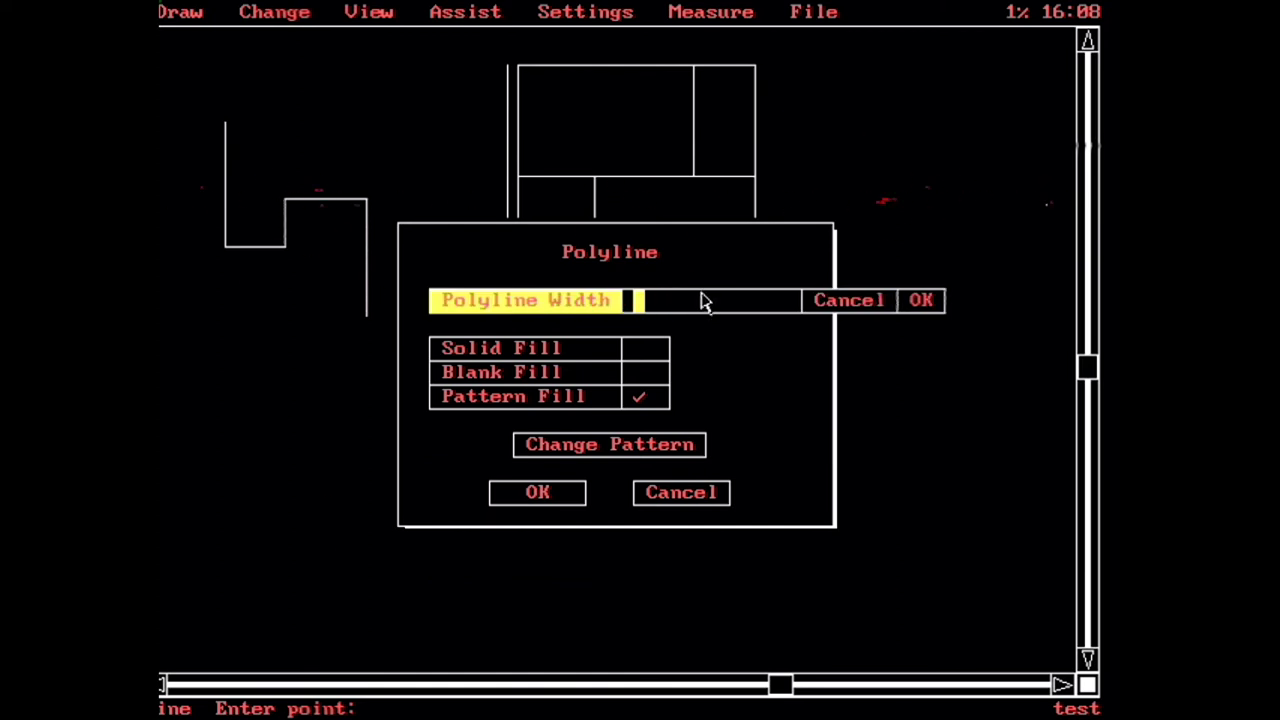
pyautogui.write('18')
pyautogui.click(925, 303)
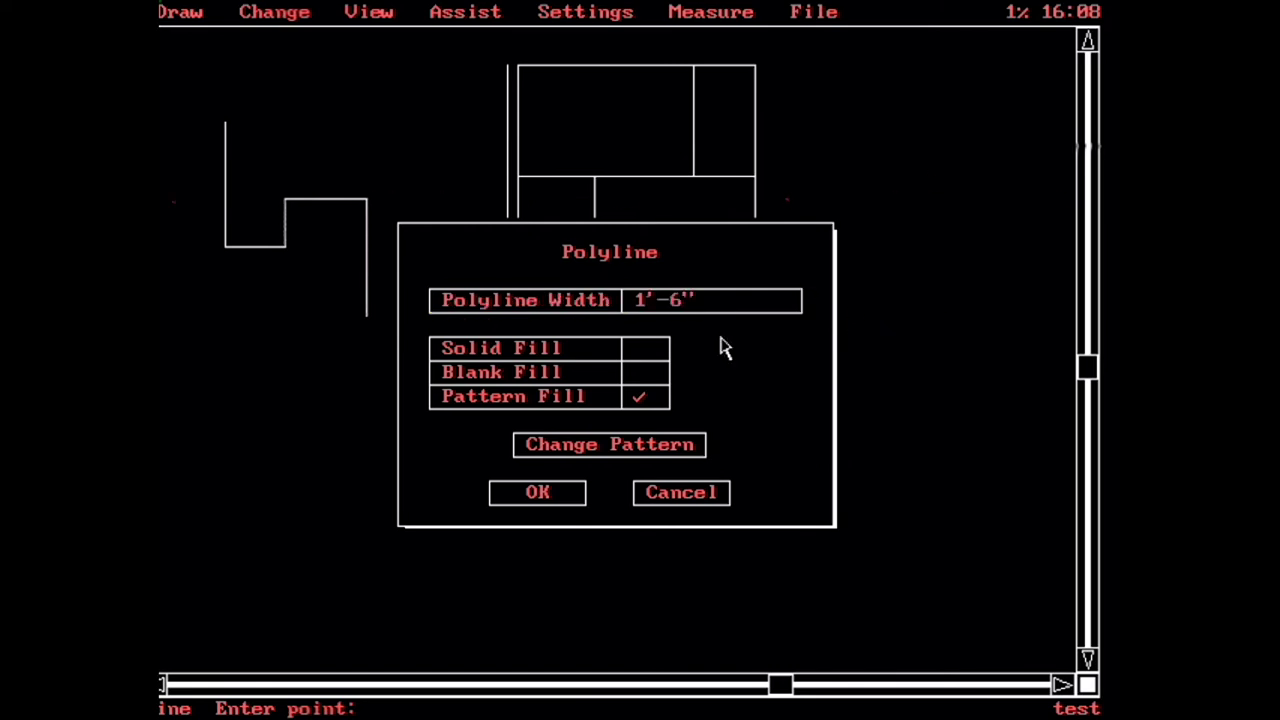
pyautogui.click(560, 494)
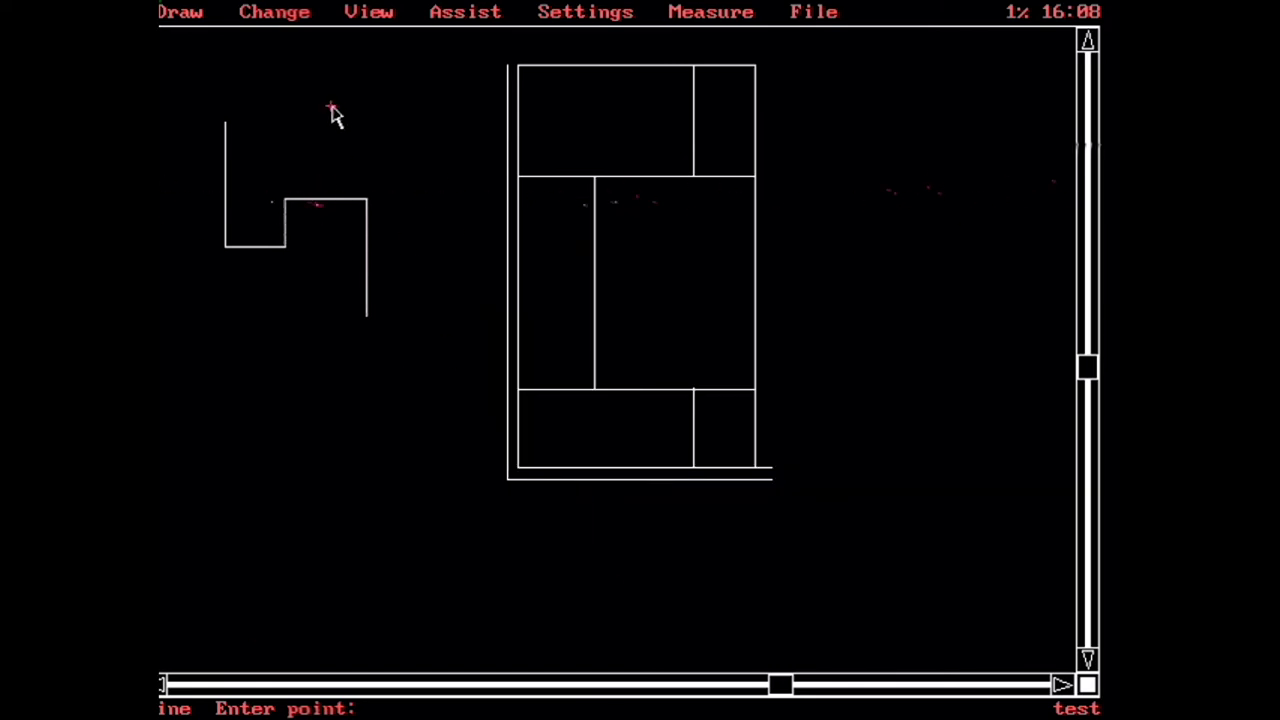
# - Draw a wide ESCHER polyline wall from the plan's left, along the bottom, up and down the right side
pyautogui.click(180, 12)
pyautogui.click(220, 252)
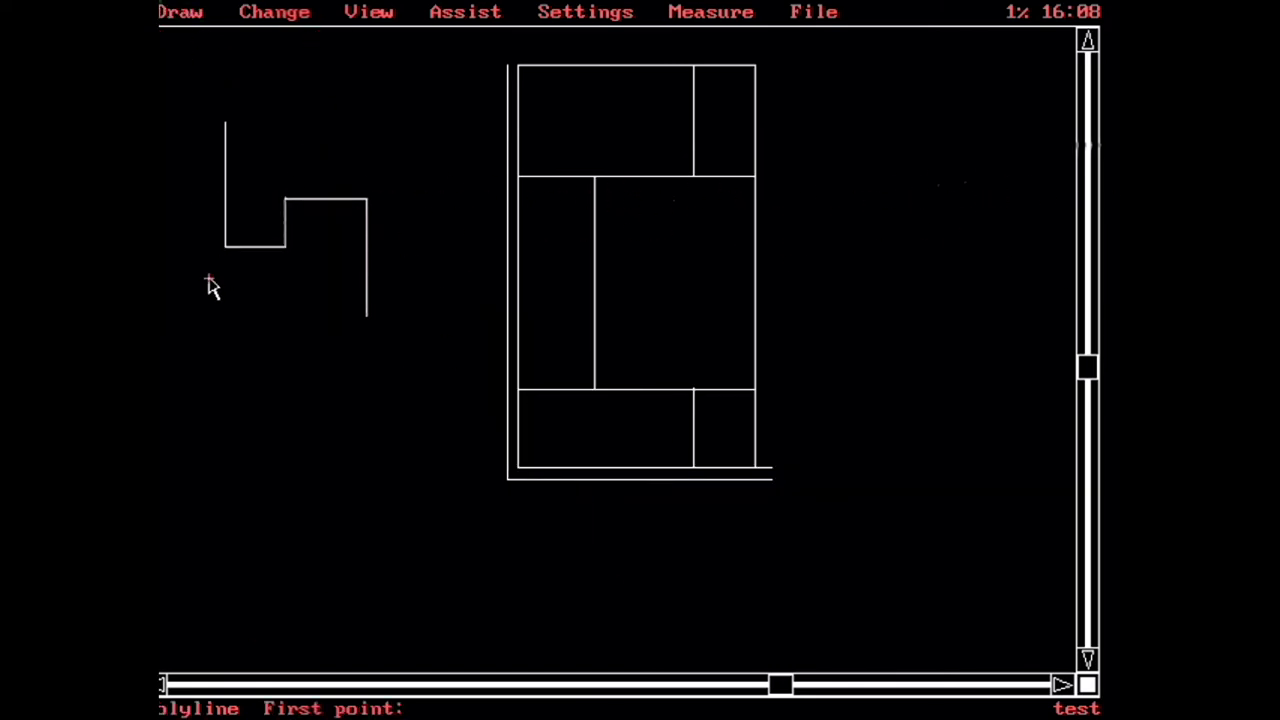
pyautogui.click(211, 311)
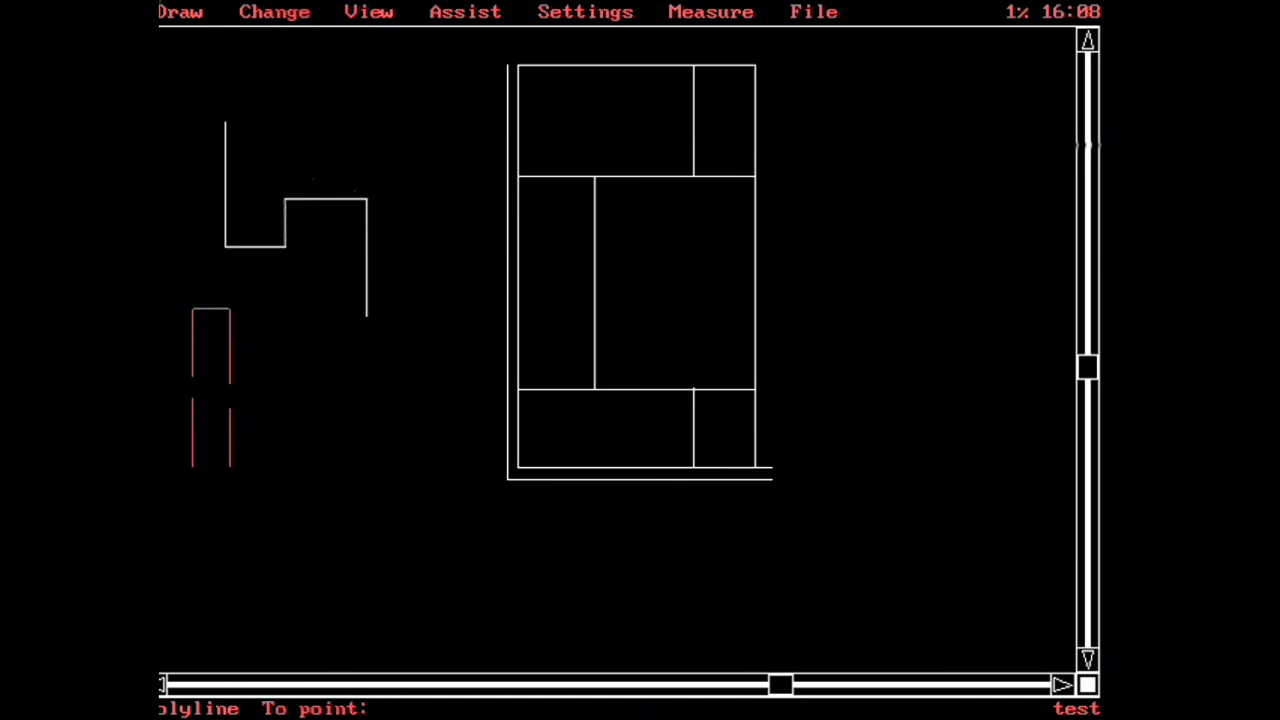
pyautogui.click(240, 590)
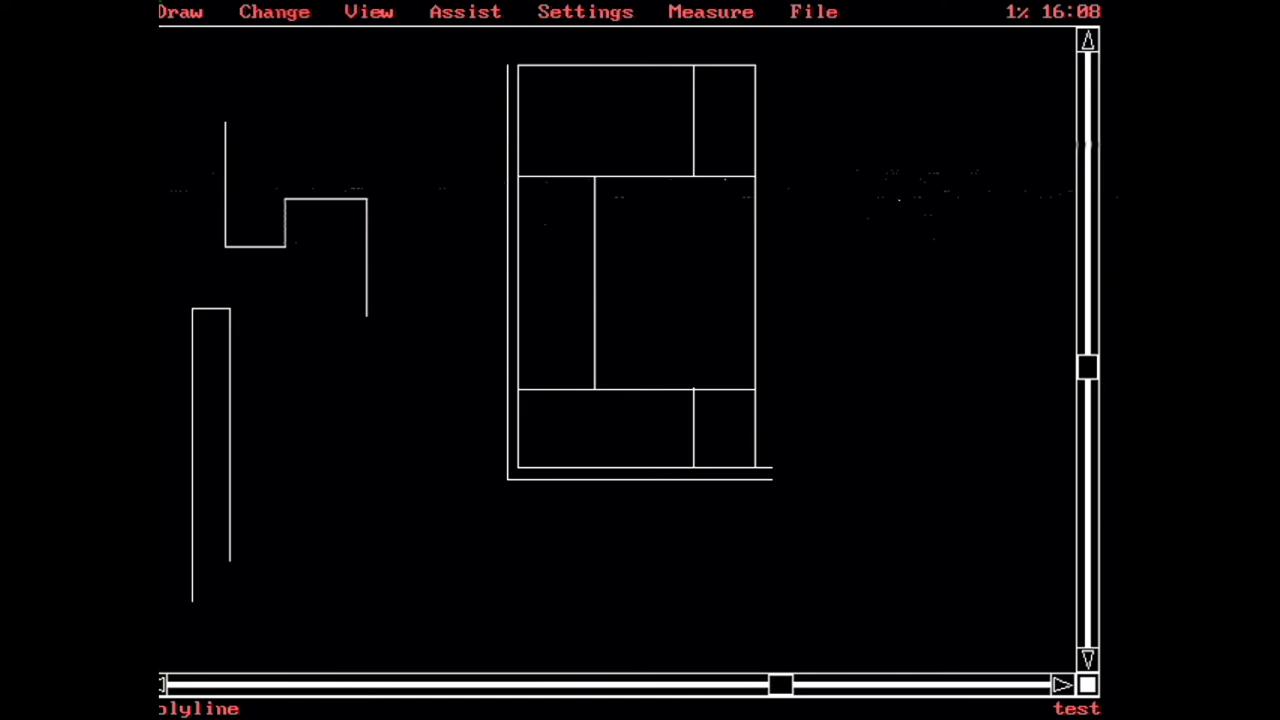
pyautogui.click(418, 530)
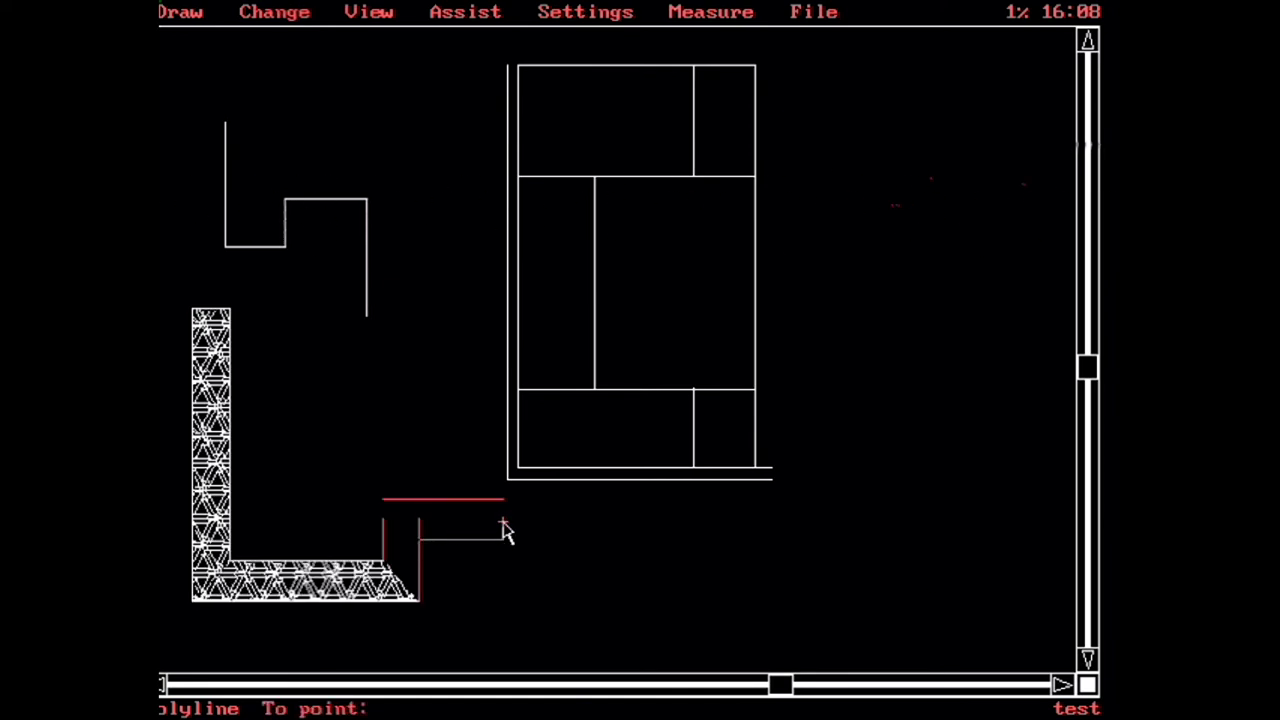
pyautogui.press('Return')
pyautogui.click(866, 360)
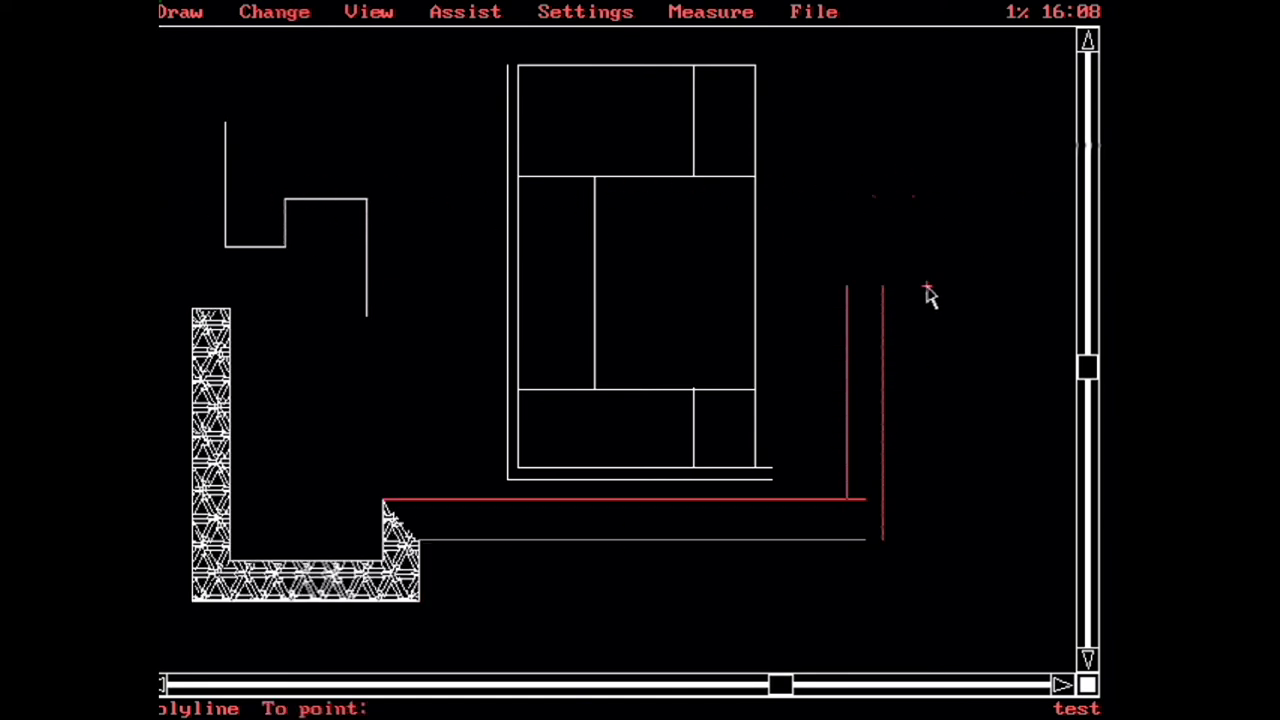
pyautogui.click(926, 290)
pyautogui.click(968, 303)
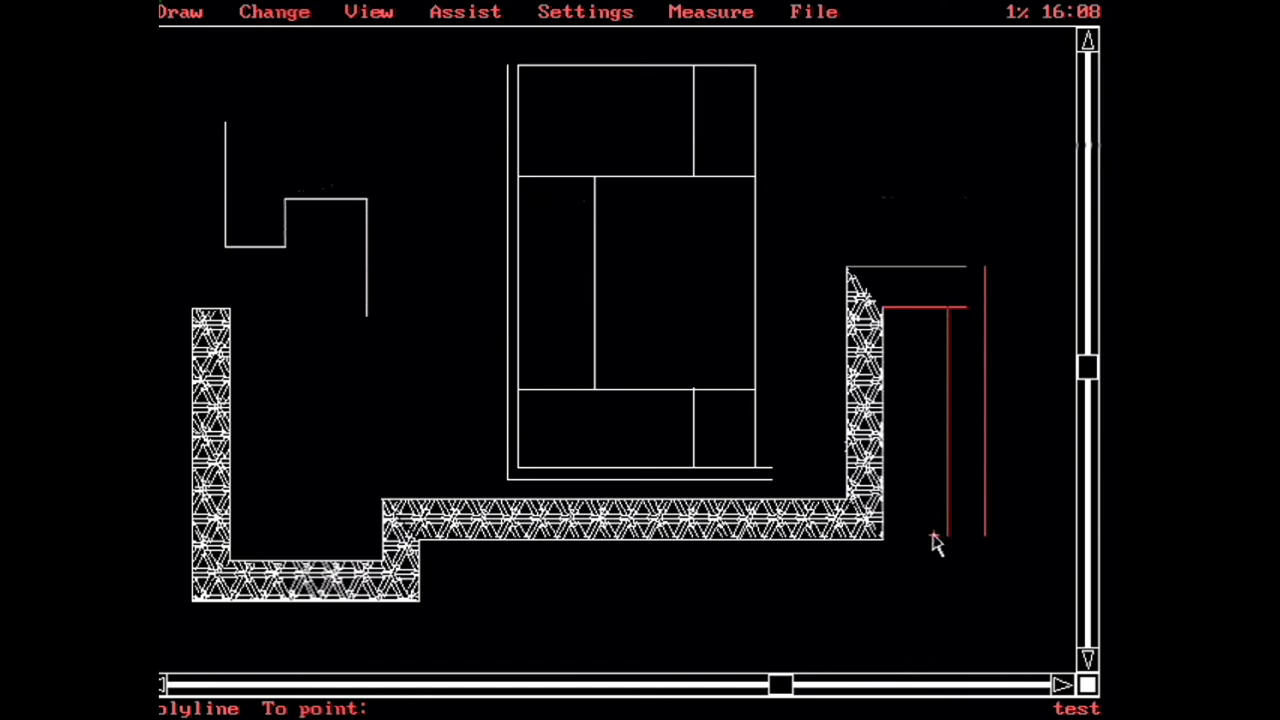
pyautogui.click(922, 598)
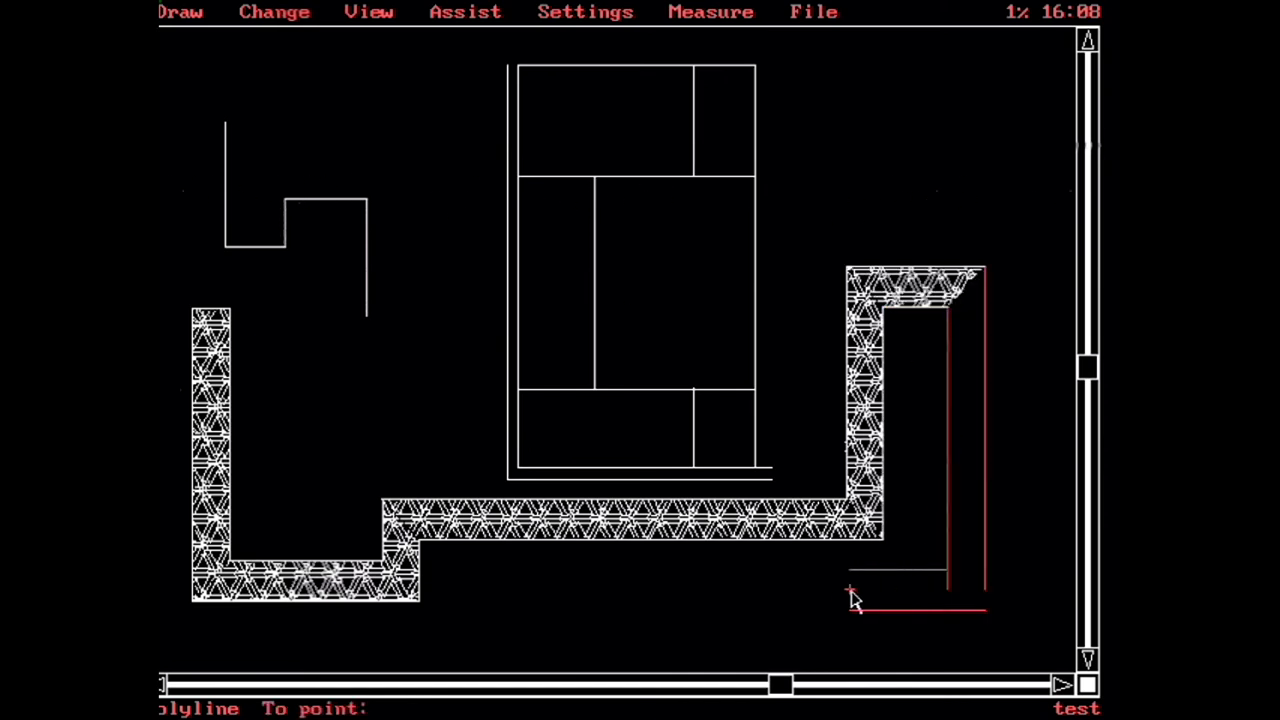
pyautogui.click(478, 588)
pyautogui.click(477, 575)
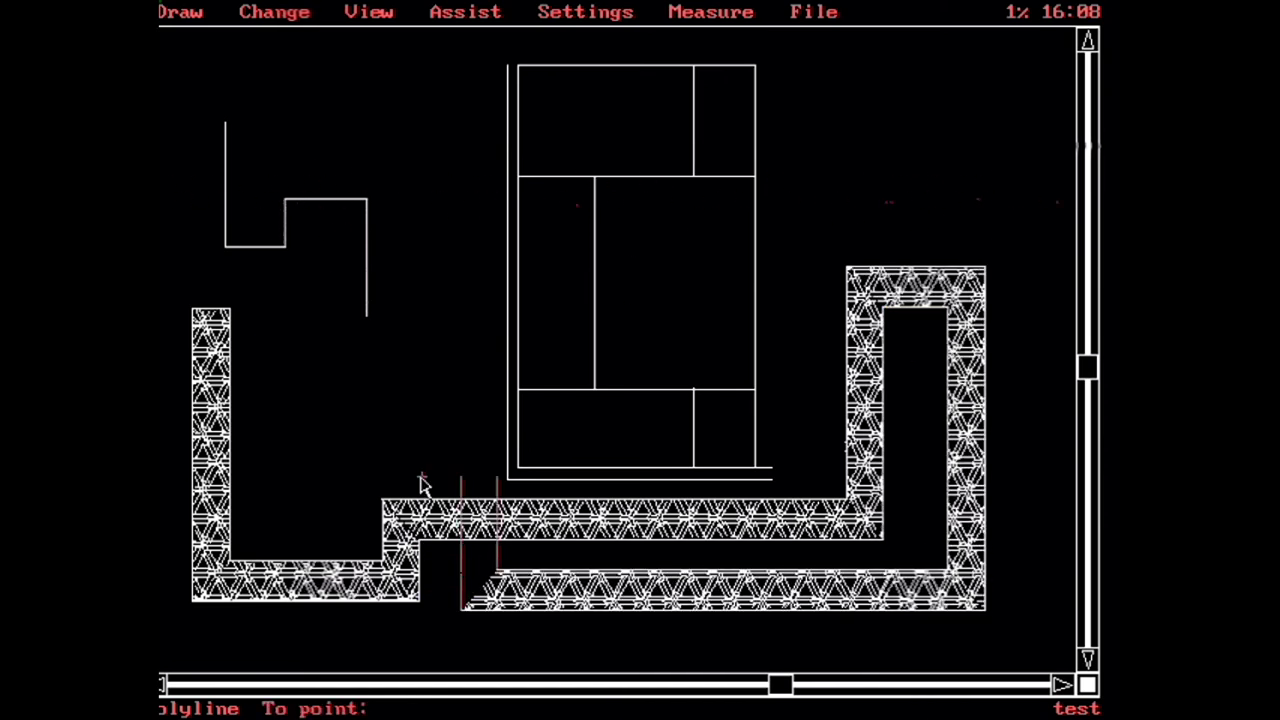
# - Switch to the Circle tool, then zoom into the Escher hatch and back out to the whole plan
pyautogui.click(199, 10)
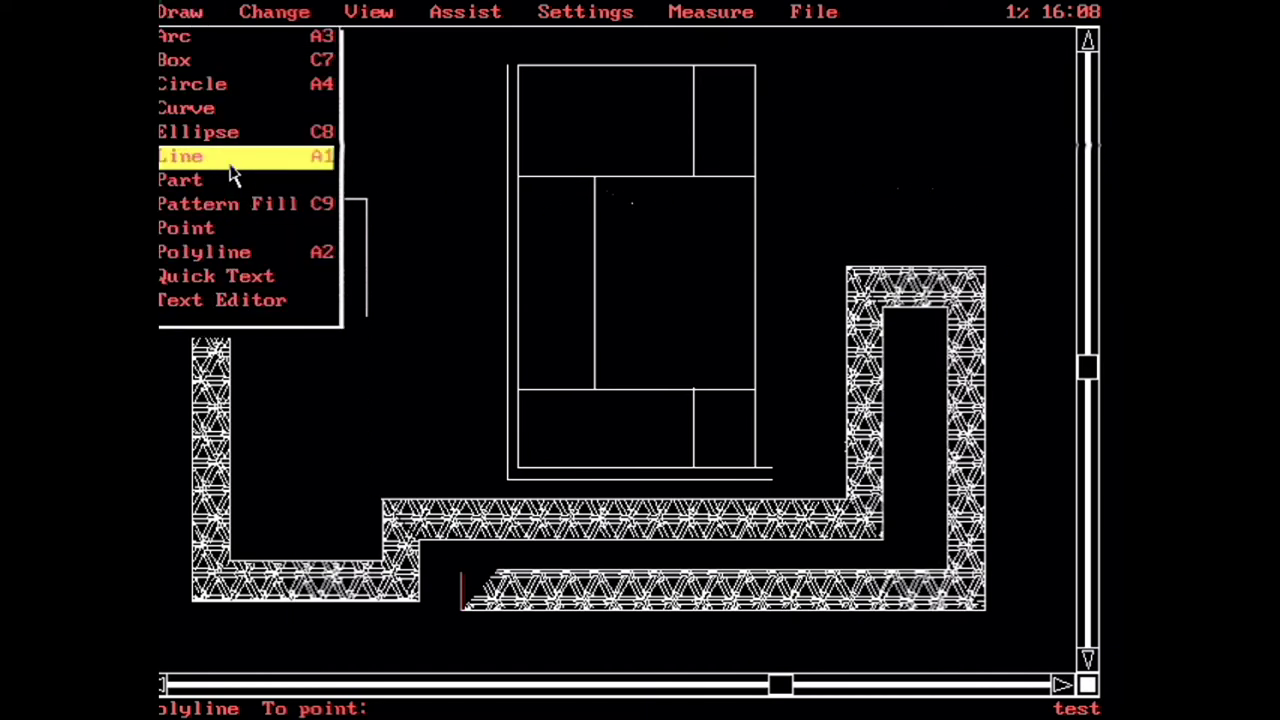
pyautogui.click(245, 88)
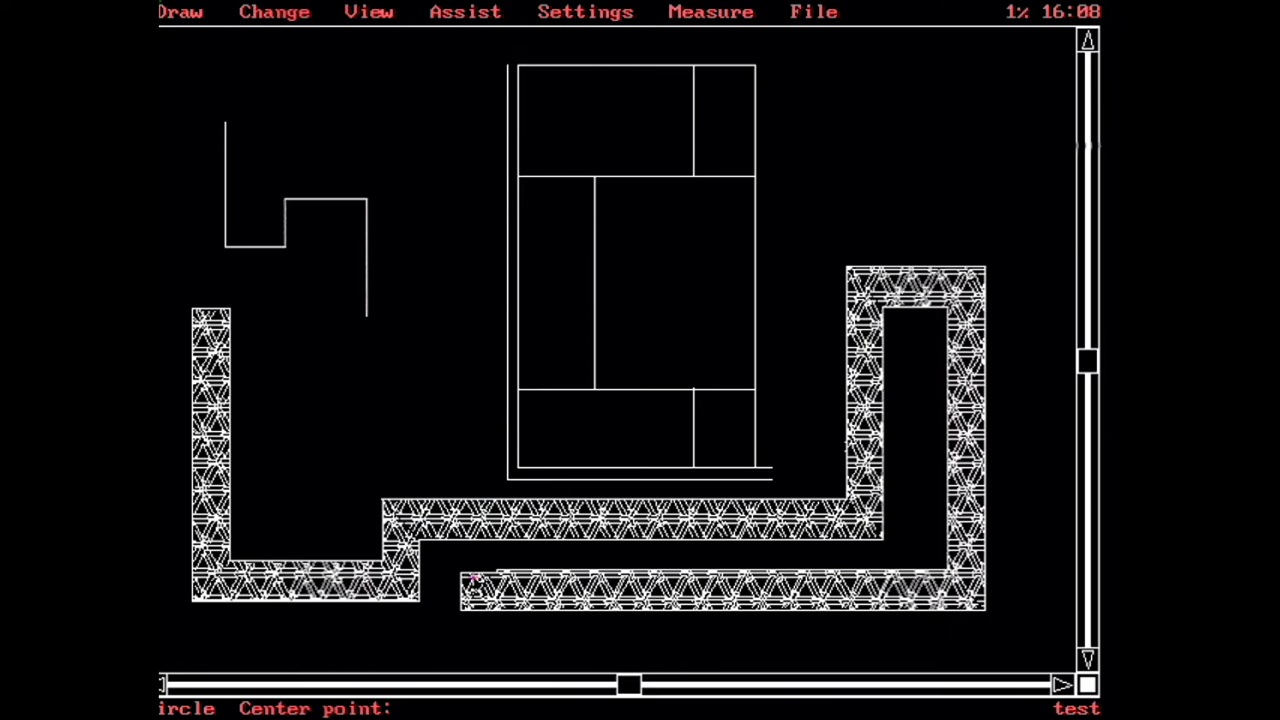
pyautogui.press('F3')
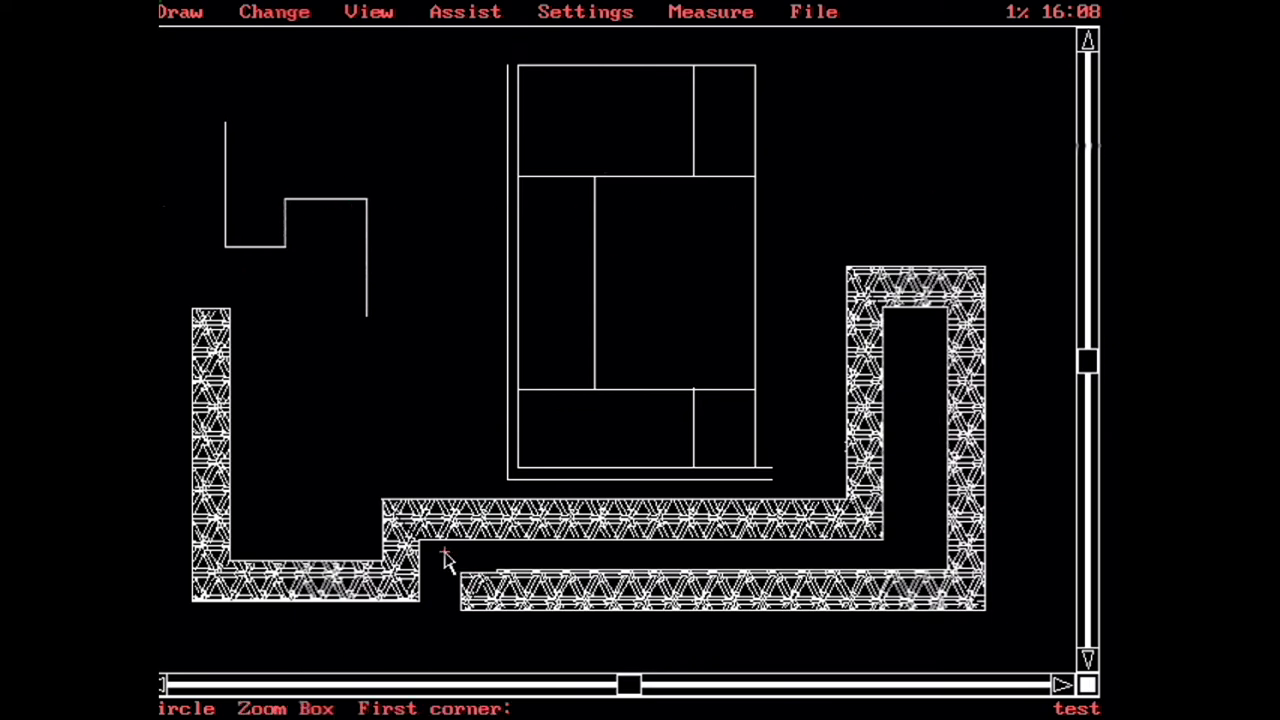
pyautogui.click(445, 558)
pyautogui.click(520, 612)
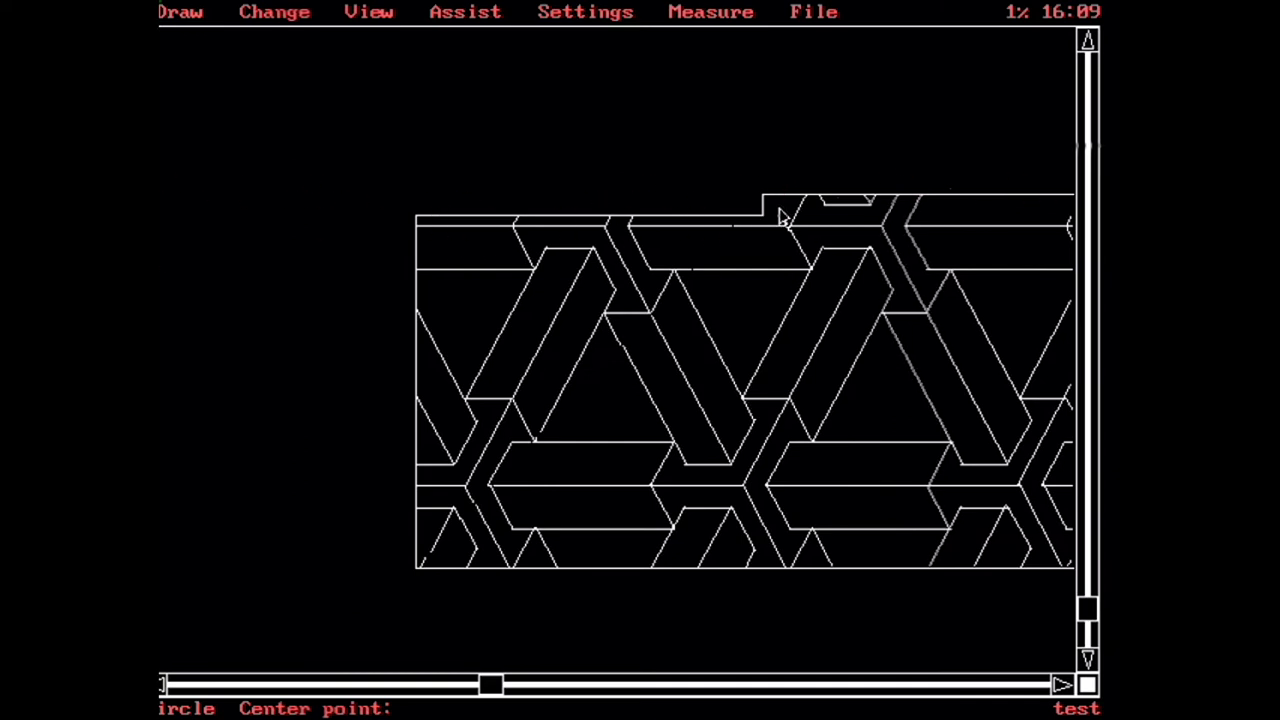
pyautogui.press('F2')
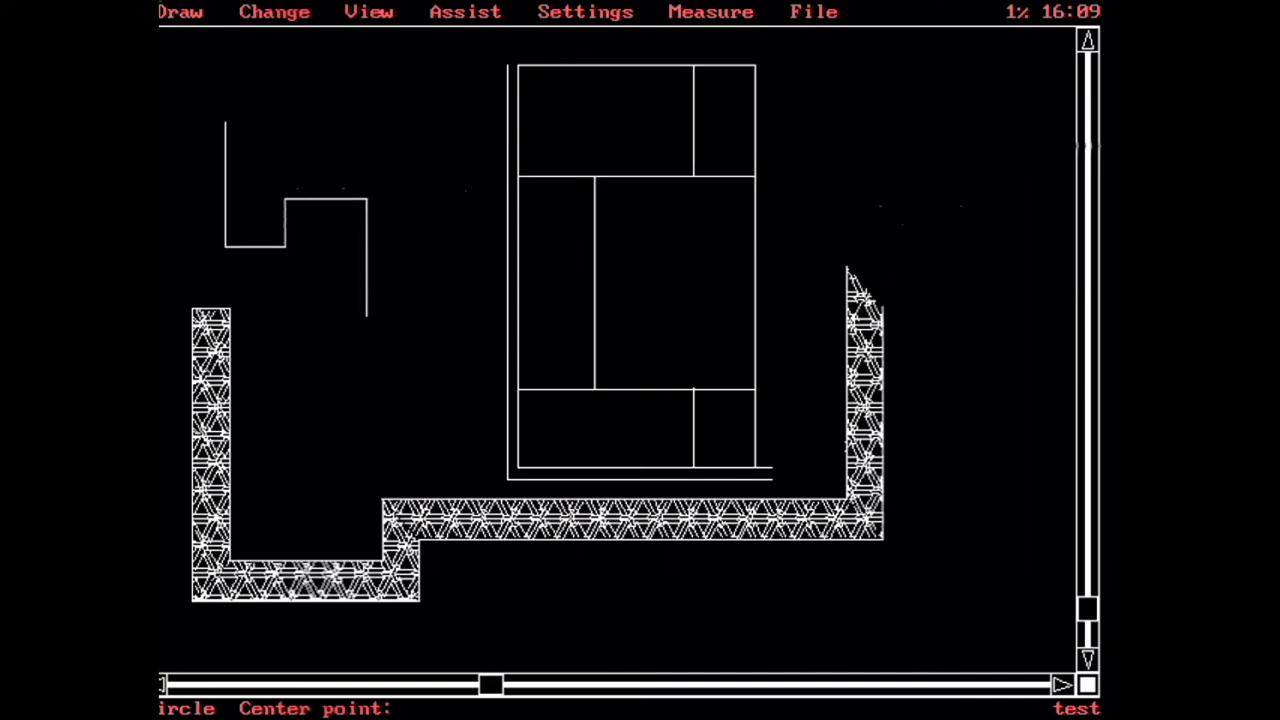
pyautogui.click(183, 12)
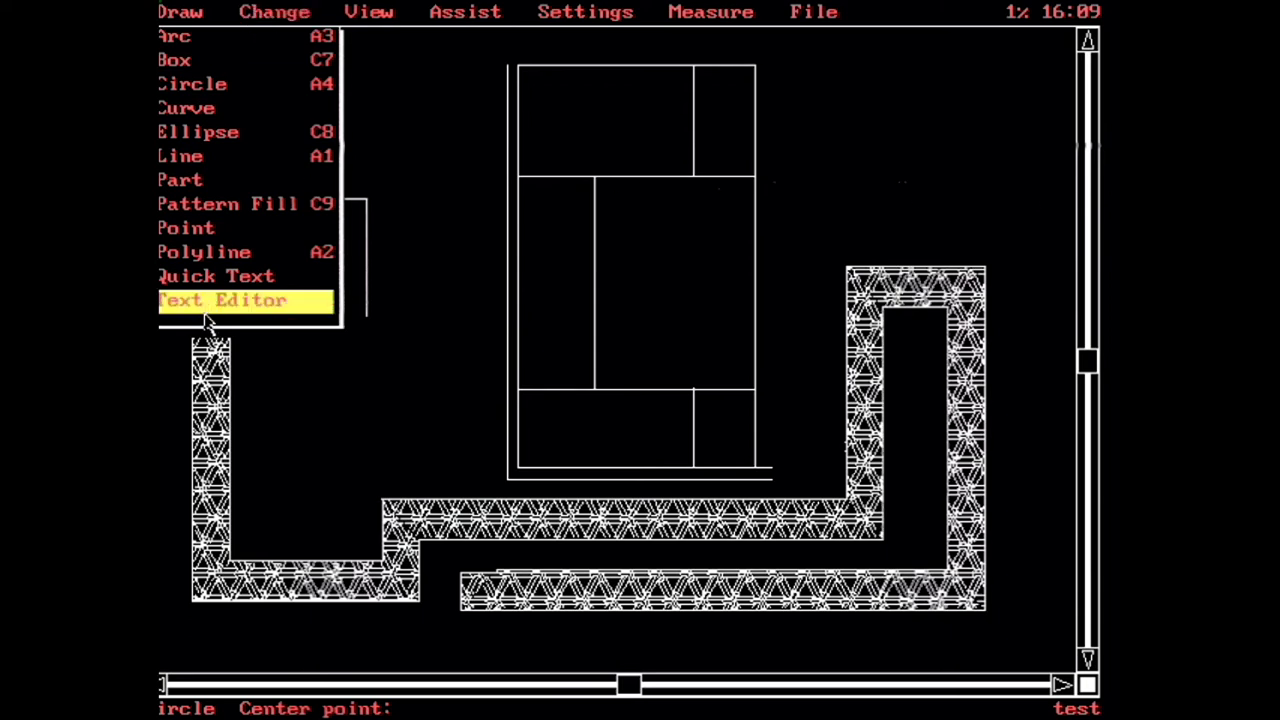
# - In Text settings, choose the ROMANC font and set the text height to 14 (1'-2")
pyautogui.click(284, 18)
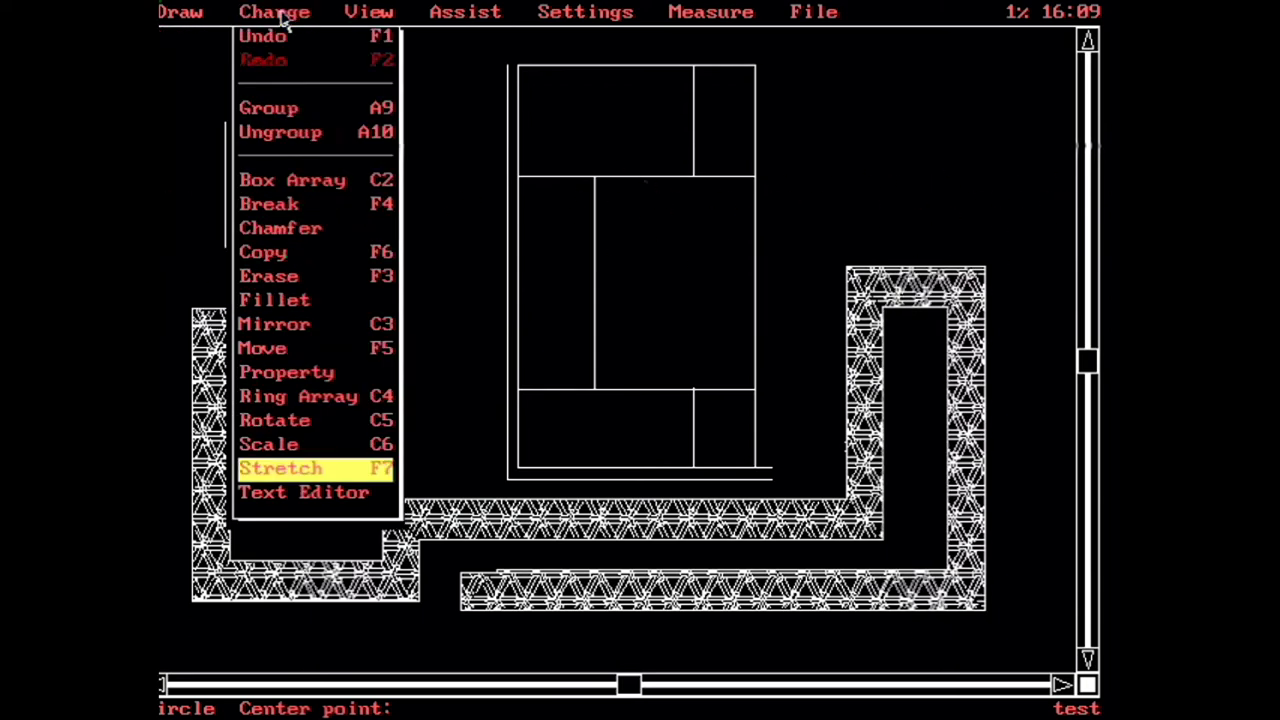
pyautogui.click(194, 12)
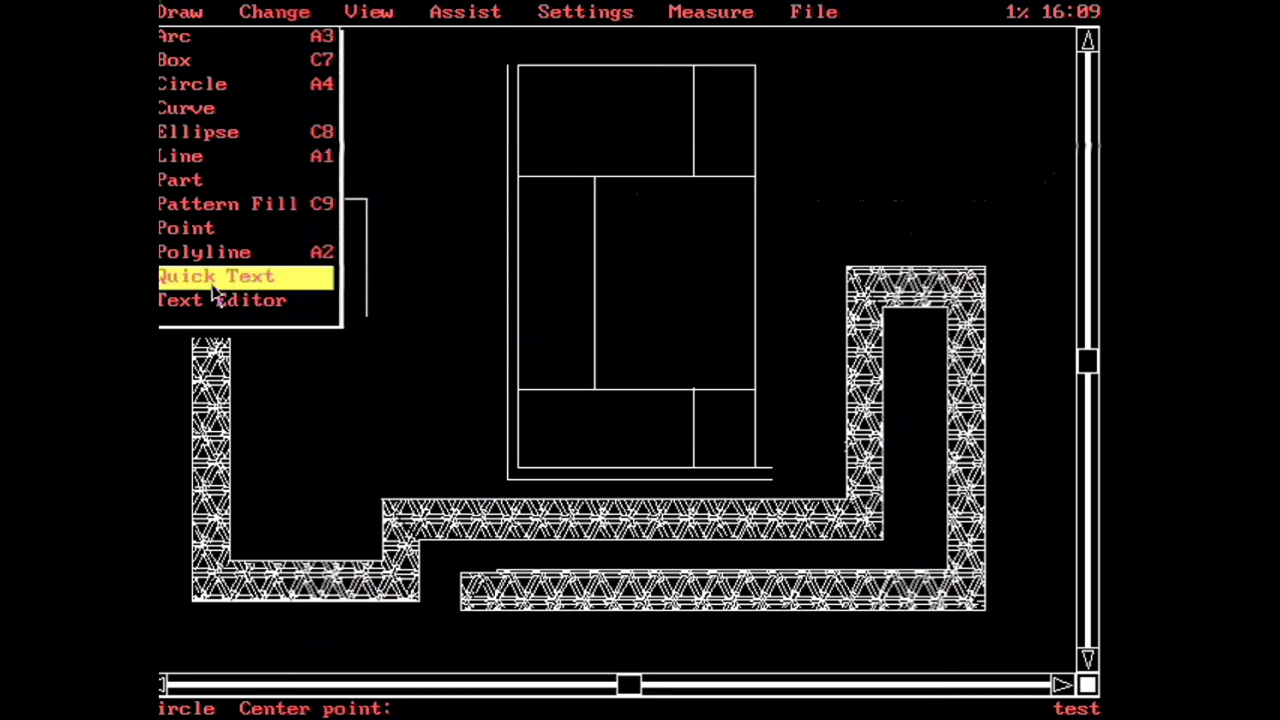
pyautogui.click(618, 12)
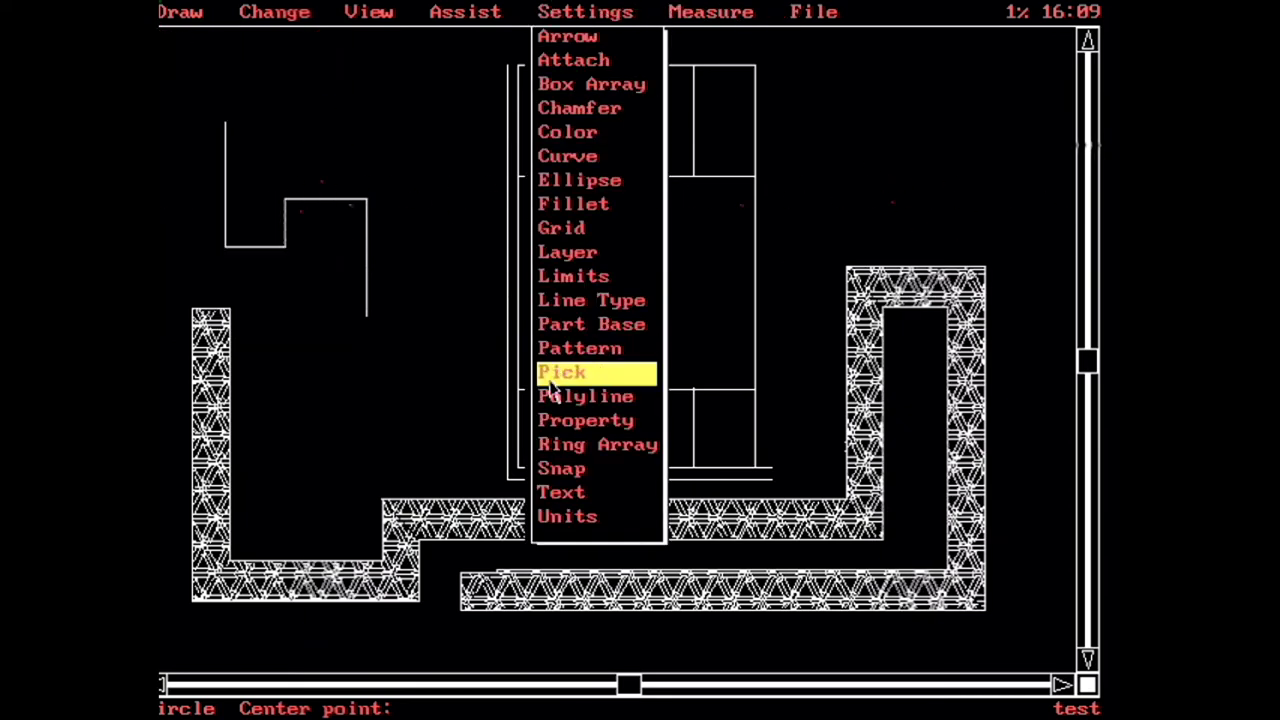
pyautogui.click(552, 494)
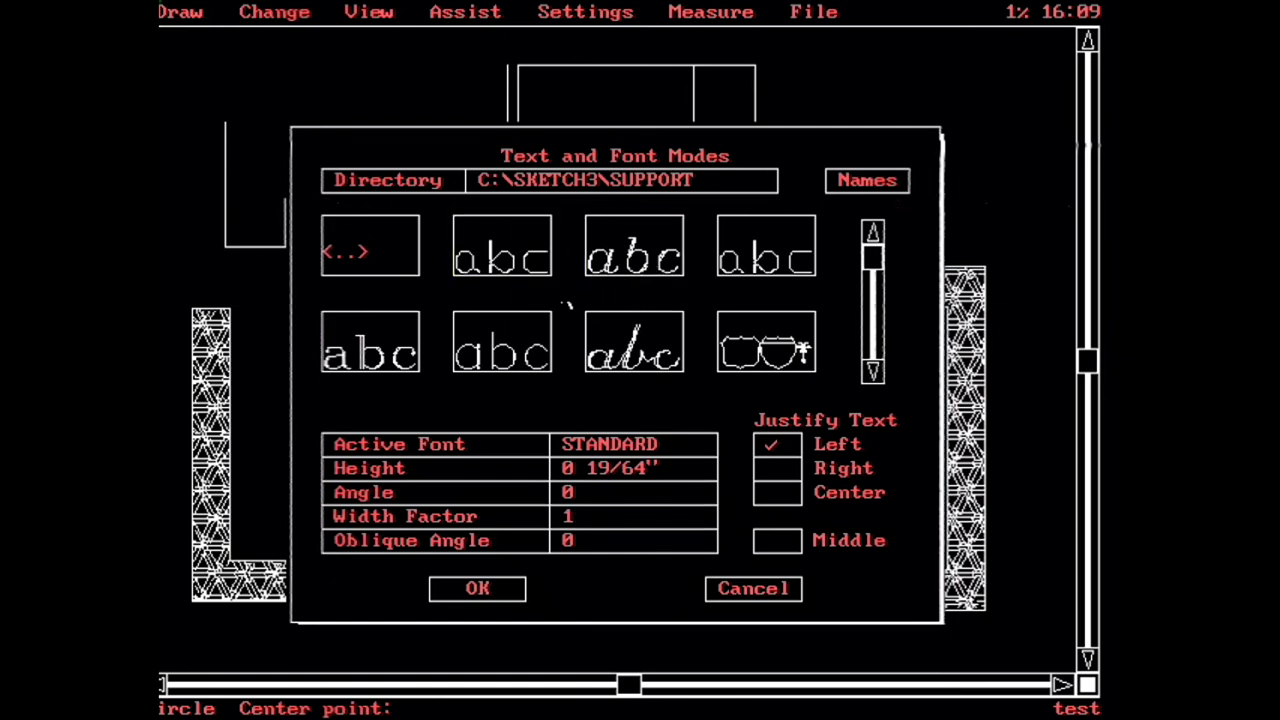
pyautogui.click(393, 350)
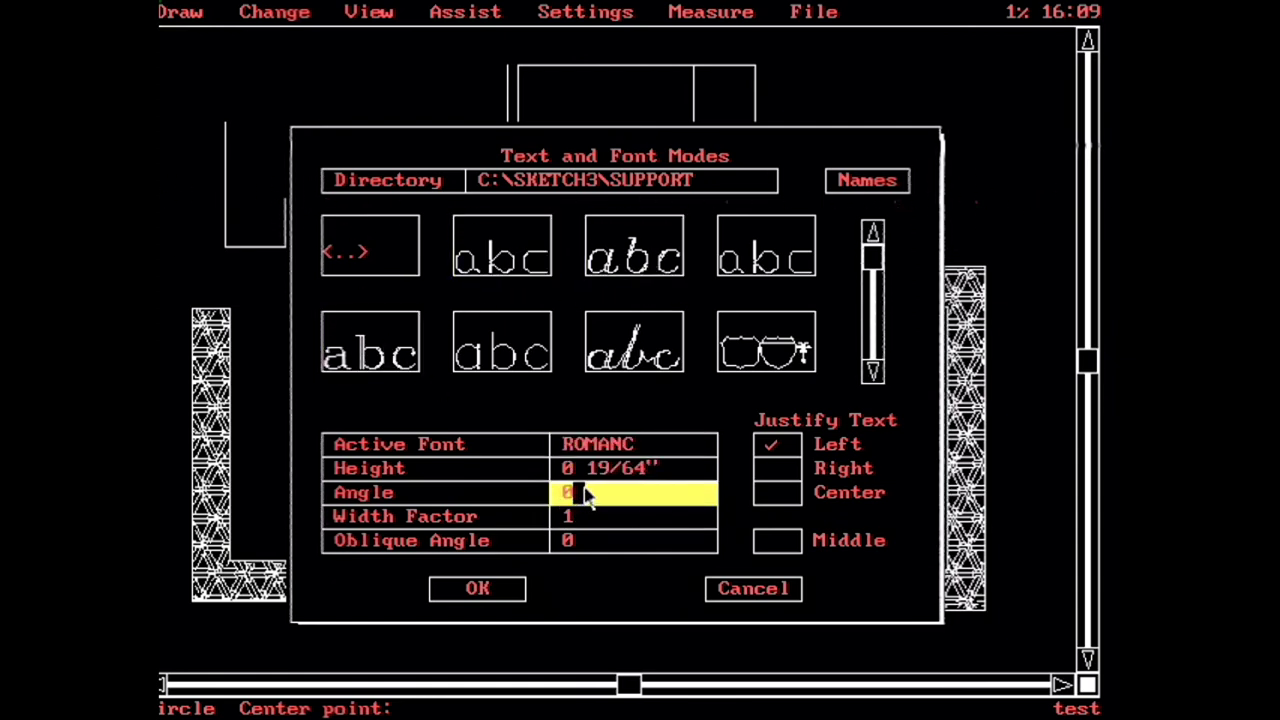
pyautogui.click(629, 469)
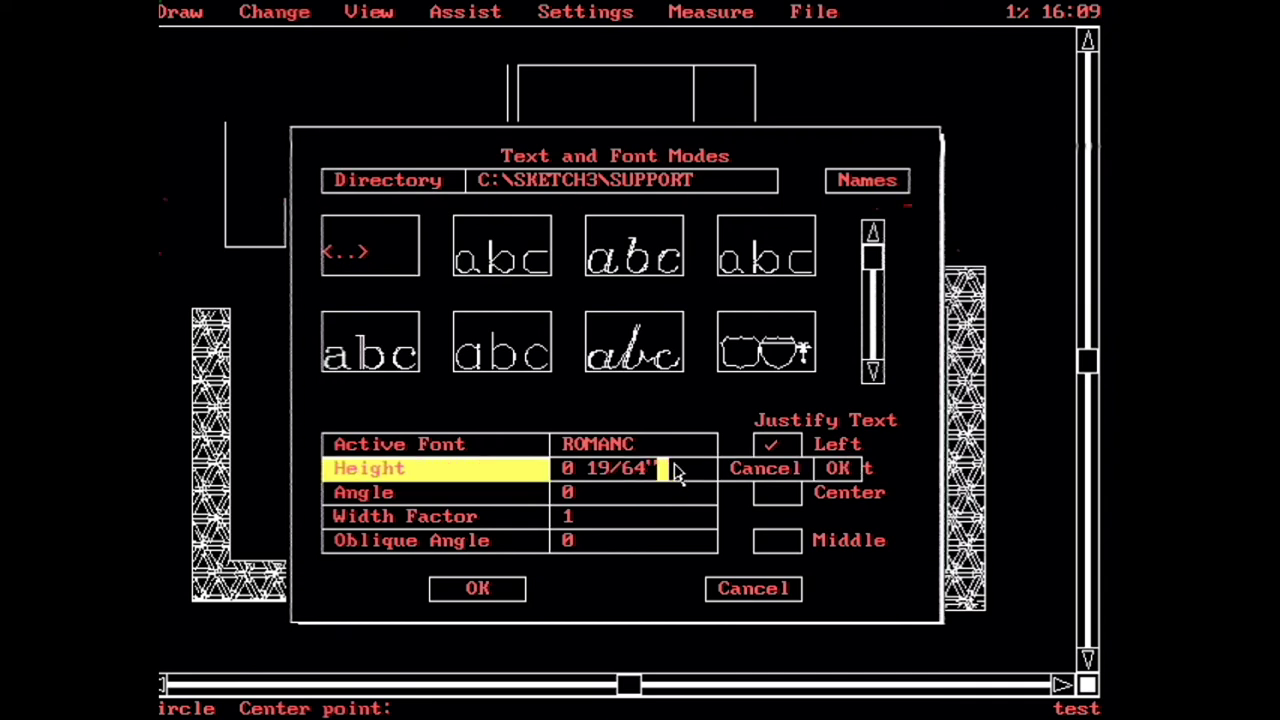
pyautogui.press('BackSpace')
pyautogui.press('BackSpace')
pyautogui.press('BackSpace')
pyautogui.press('BackSpace')
pyautogui.press('BackSpace')
pyautogui.press('BackSpace')
pyautogui.press('BackSpace')
pyautogui.press('BackSpace')
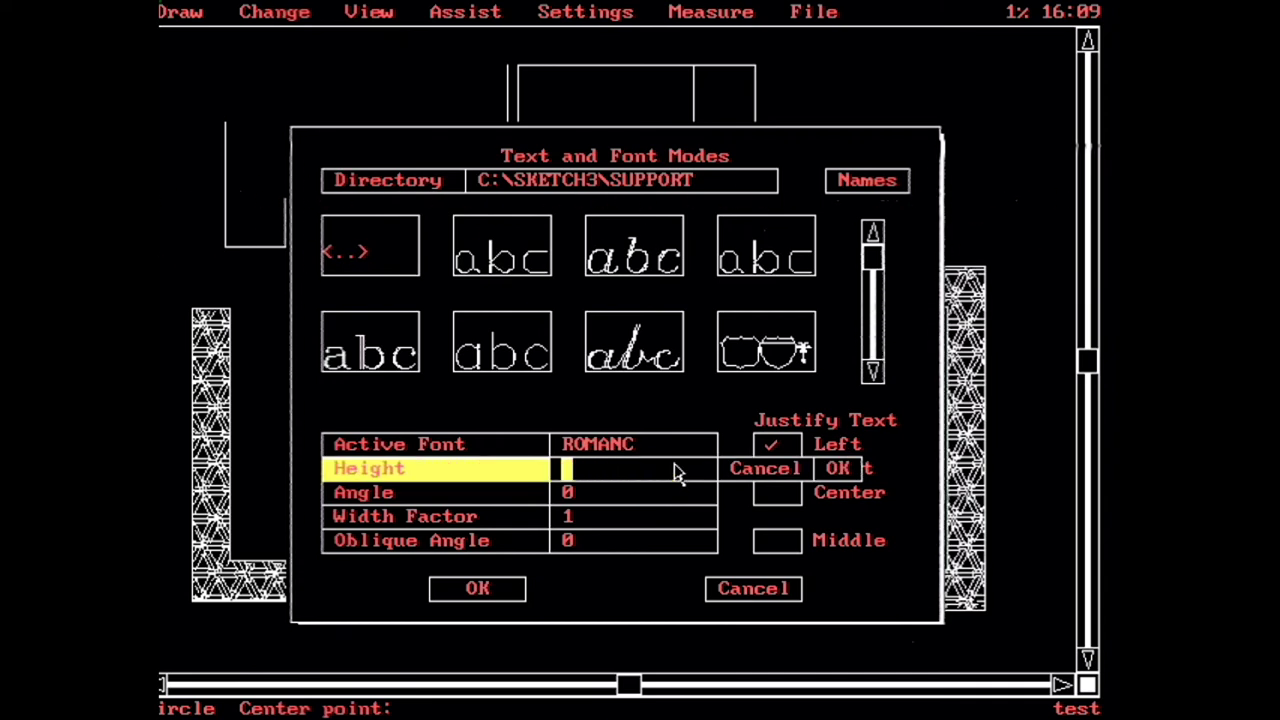
pyautogui.write('14')
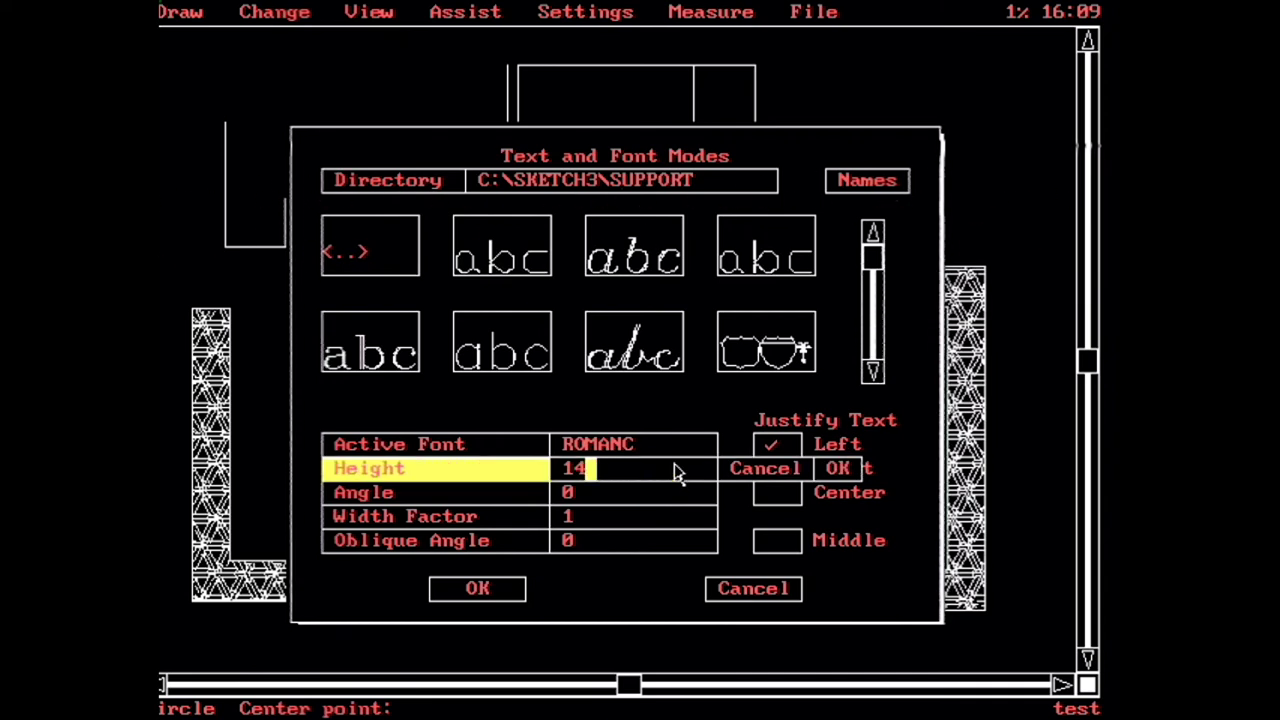
pyautogui.click(841, 469)
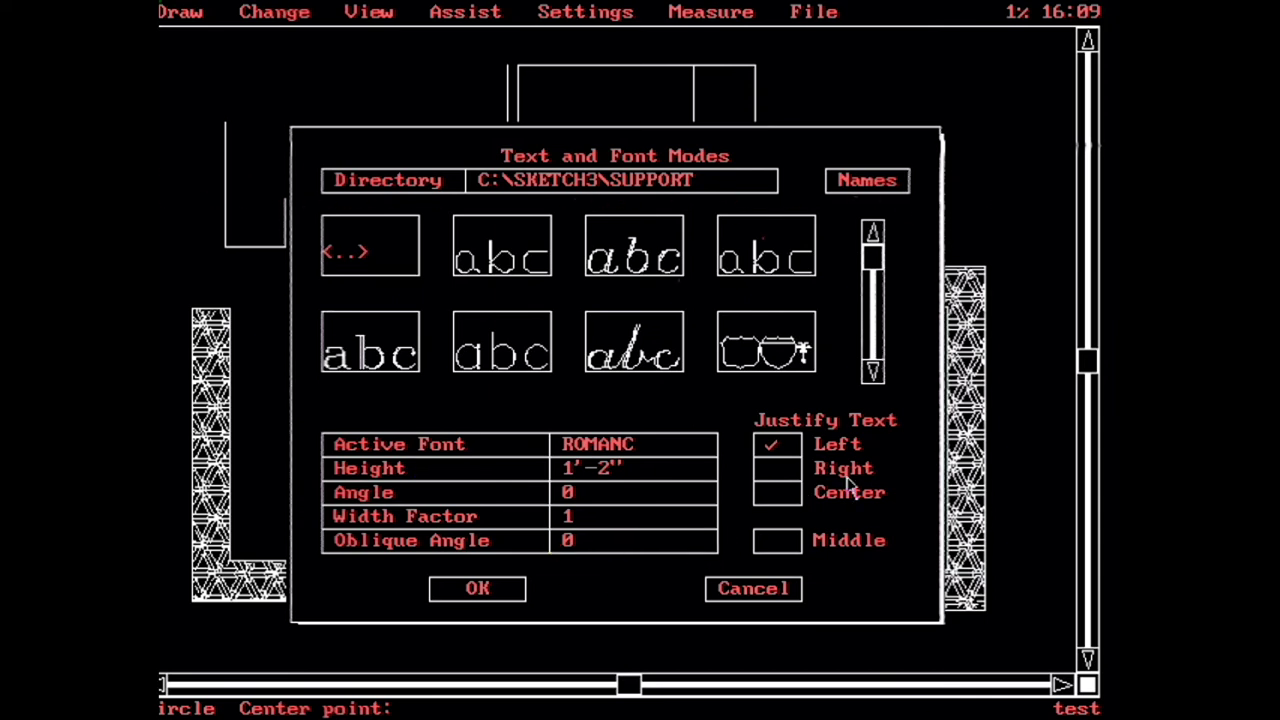
# - Confirm the font settings and place the Quick Text label 'RetroCAD' left of the tall outline
pyautogui.click(512, 589)
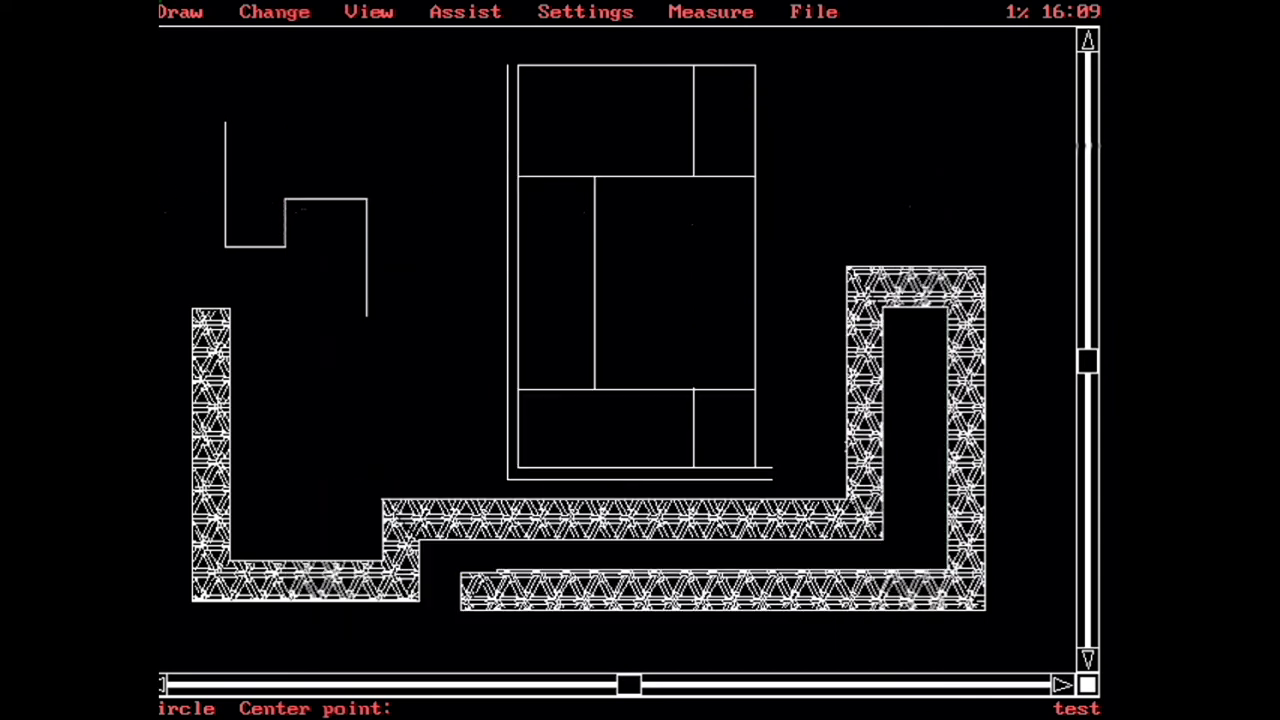
pyautogui.click(185, 11)
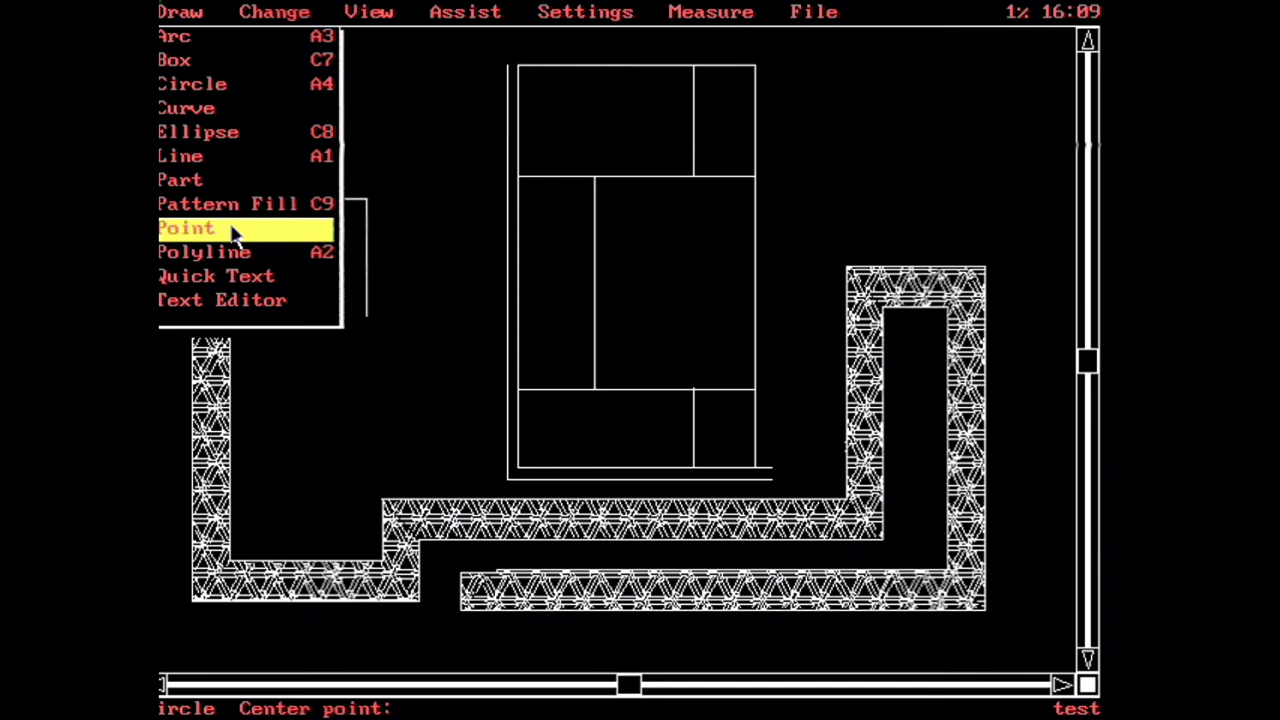
pyautogui.click(244, 280)
pyautogui.click(280, 411)
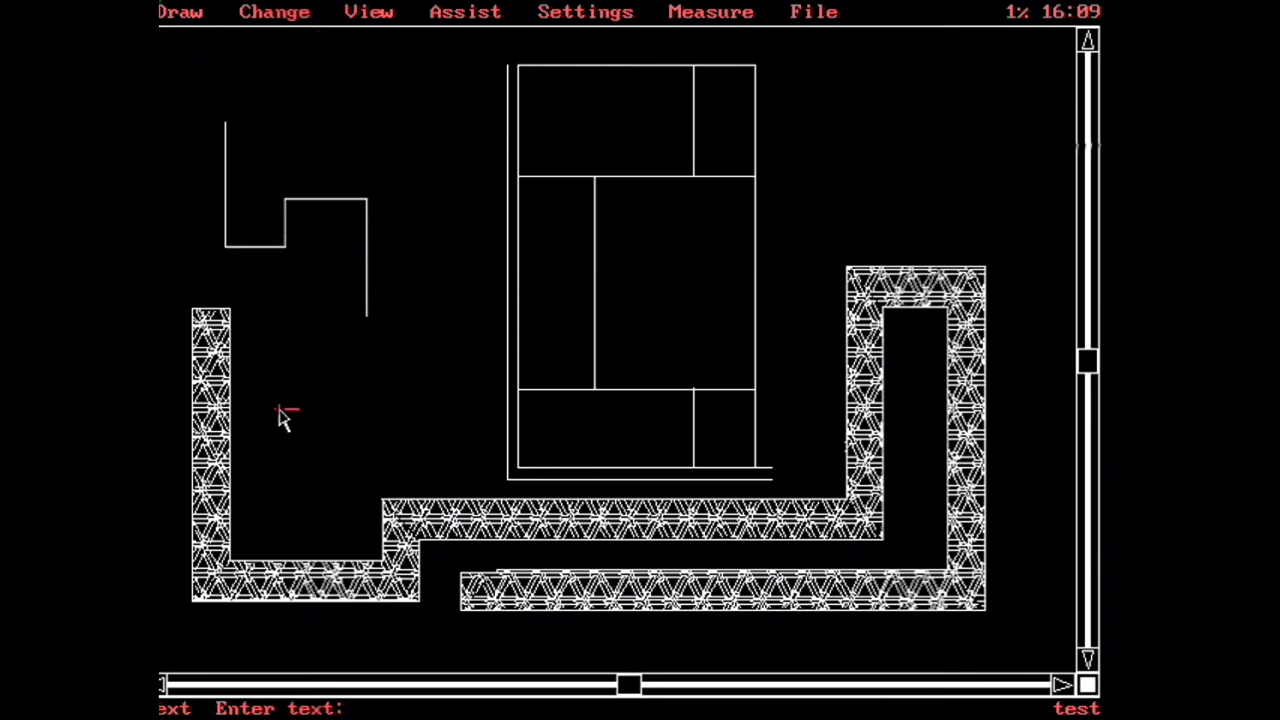
pyautogui.write('RetroCAD')
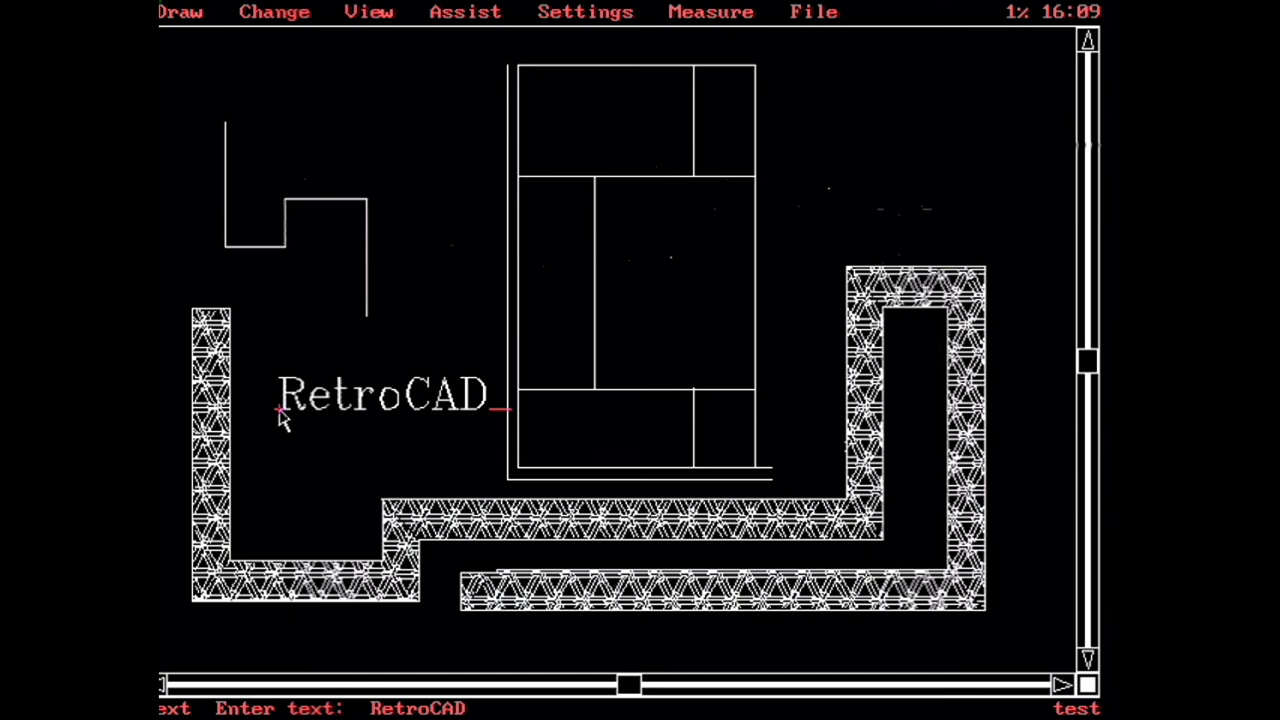
pyautogui.press('Return')
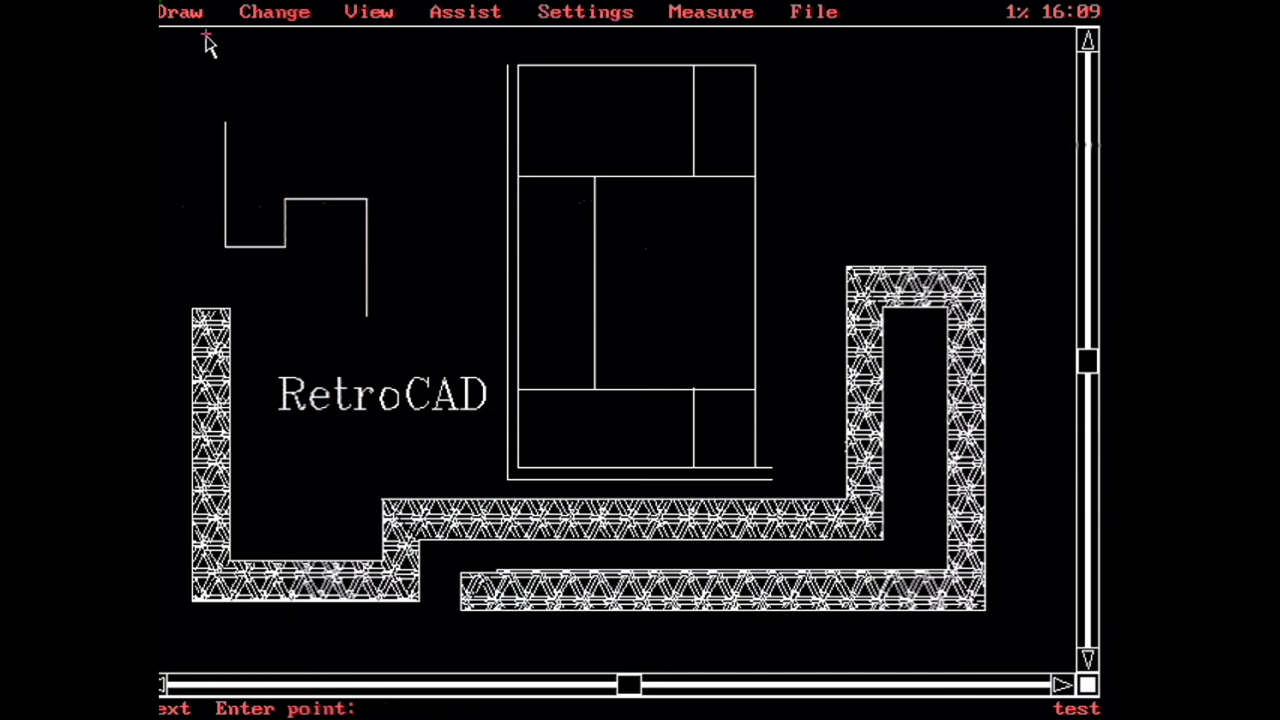
pyautogui.click(180, 12)
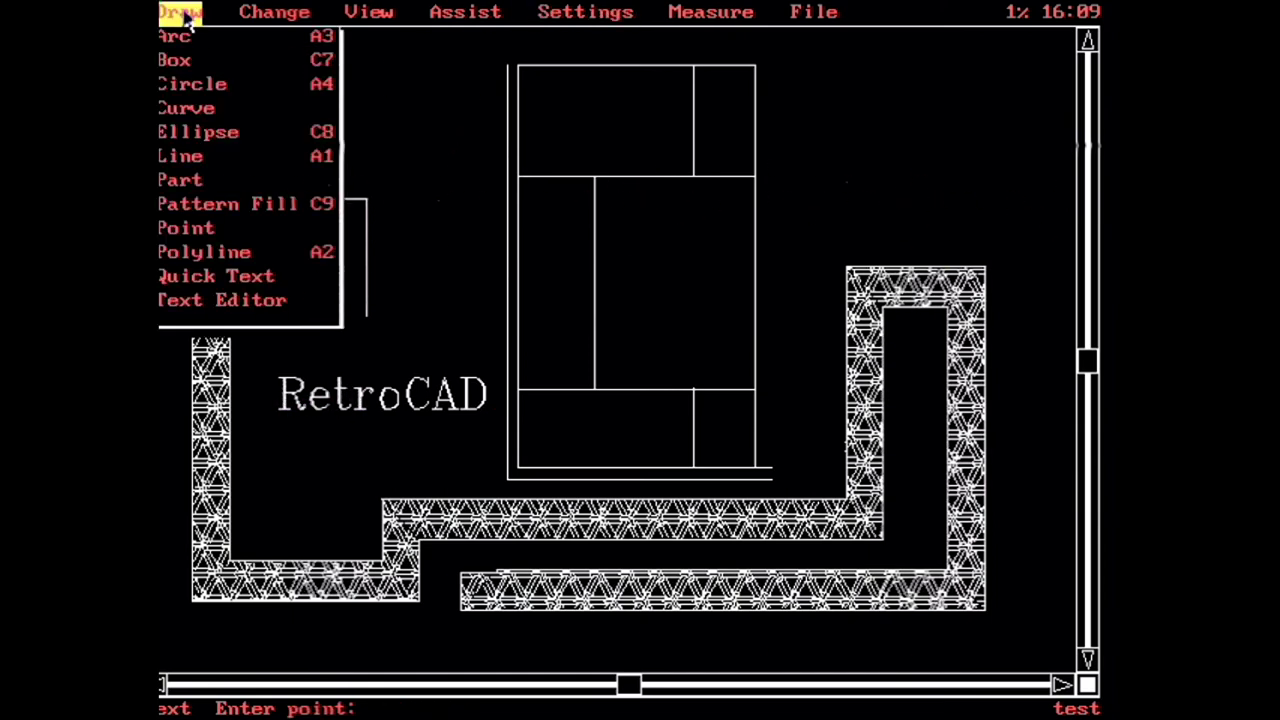
pyautogui.click(203, 302)
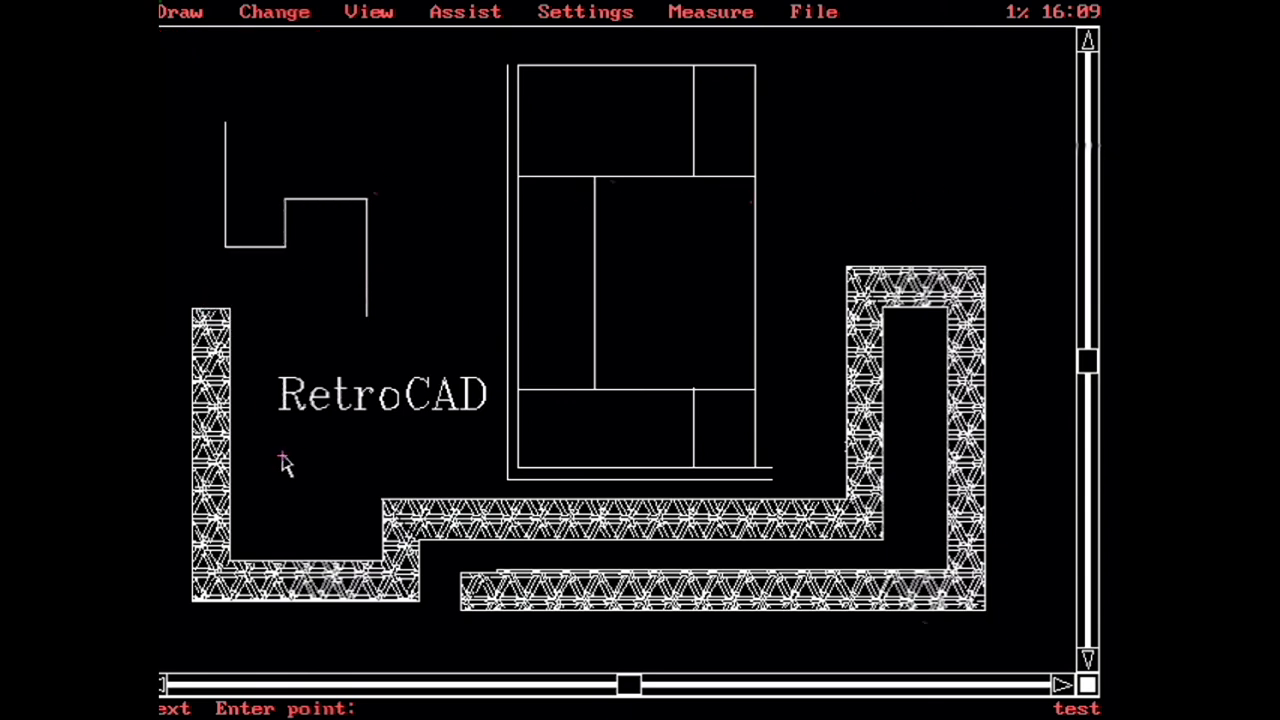
# - At a top-right insertion point, type 'Type all kinds of stuff.' and 'Multiple lines.' on two lines
pyautogui.click(788, 88)
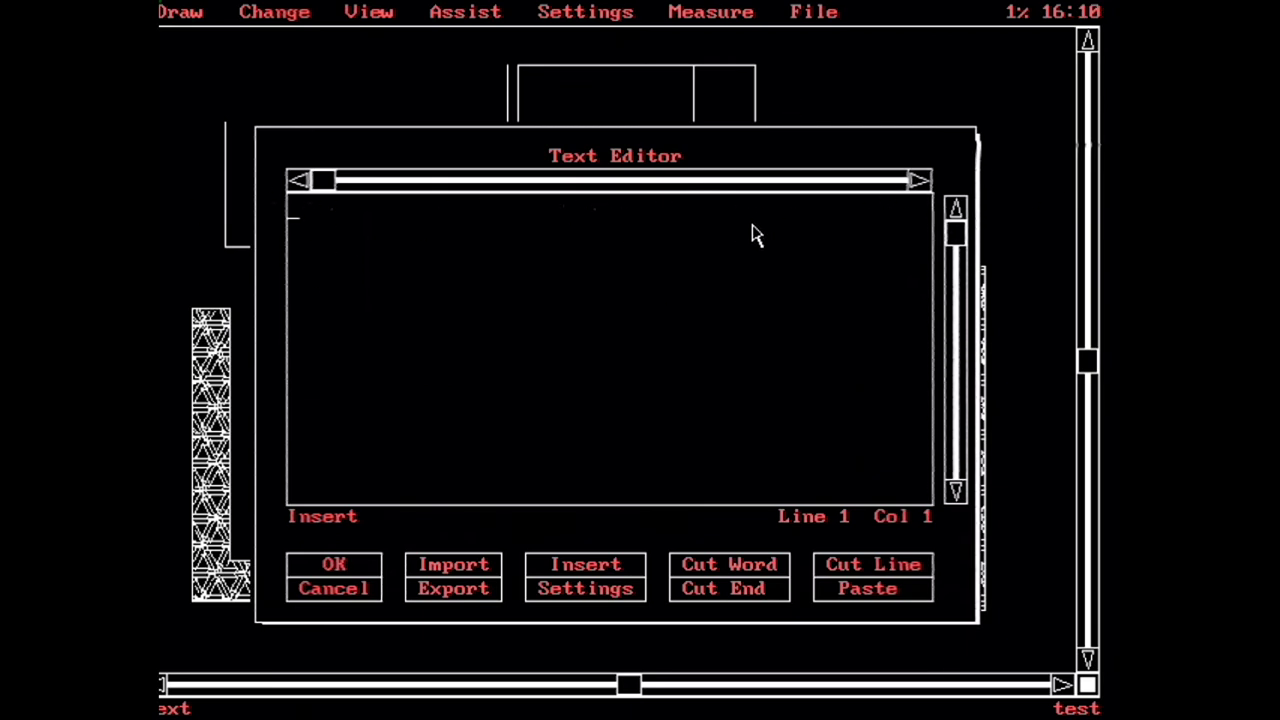
pyautogui.write('Type all kinds of stuff.')
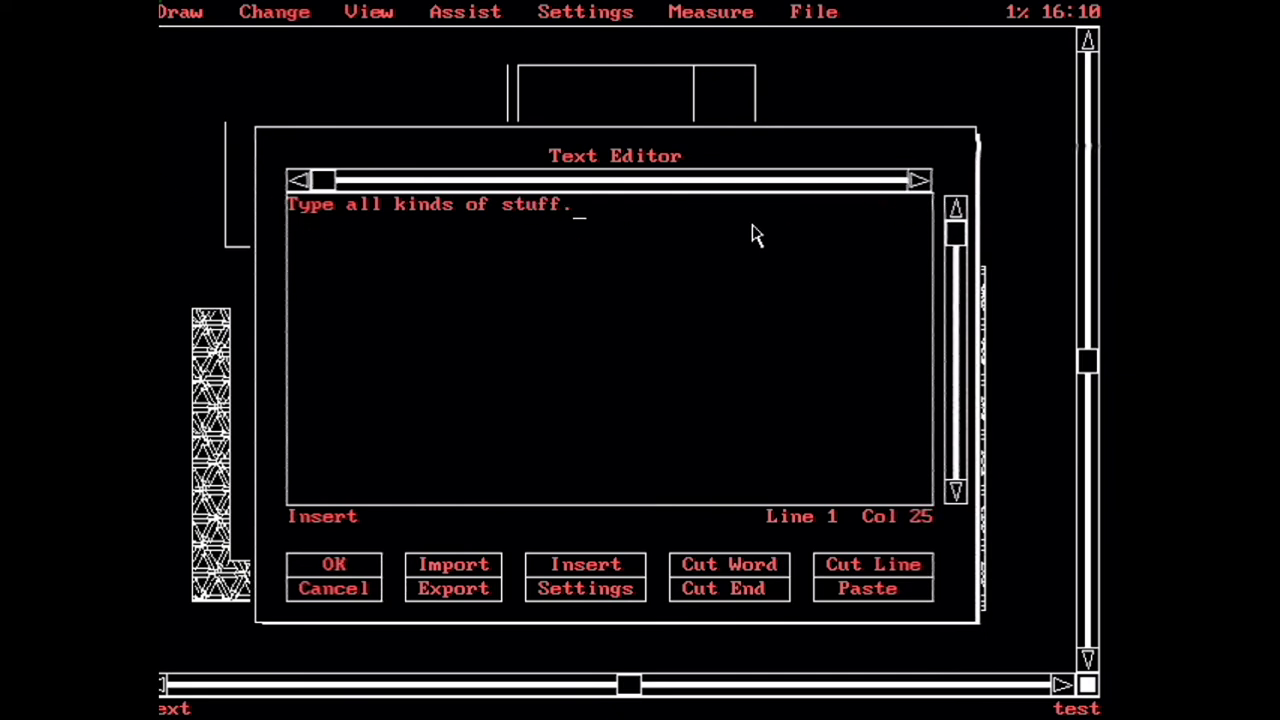
pyautogui.press('Return')
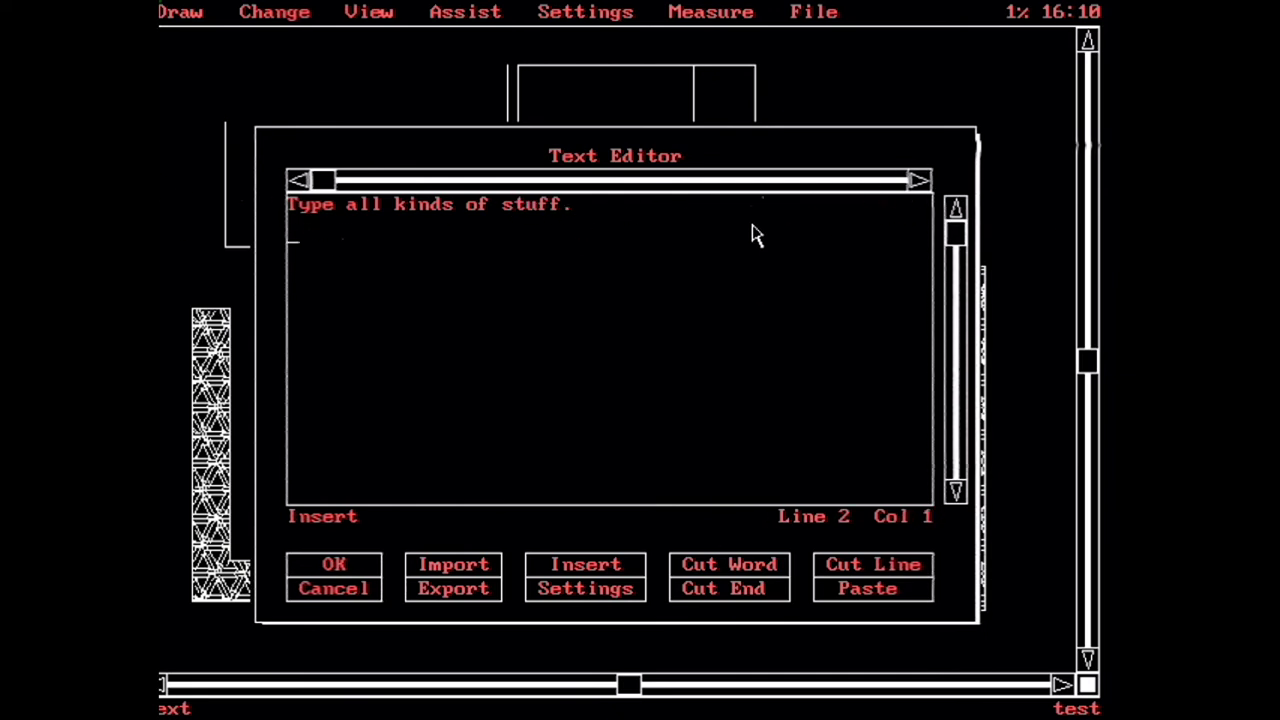
pyautogui.write('Multiple ')
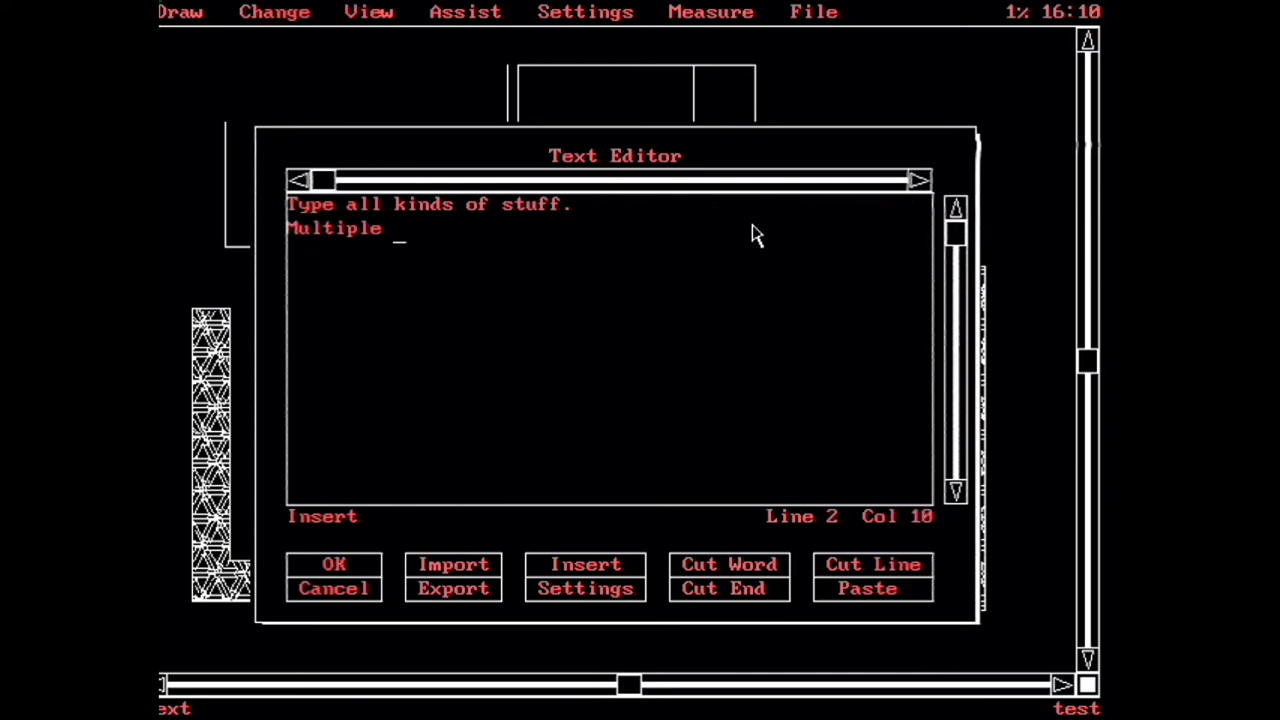
pyautogui.write('lines.')
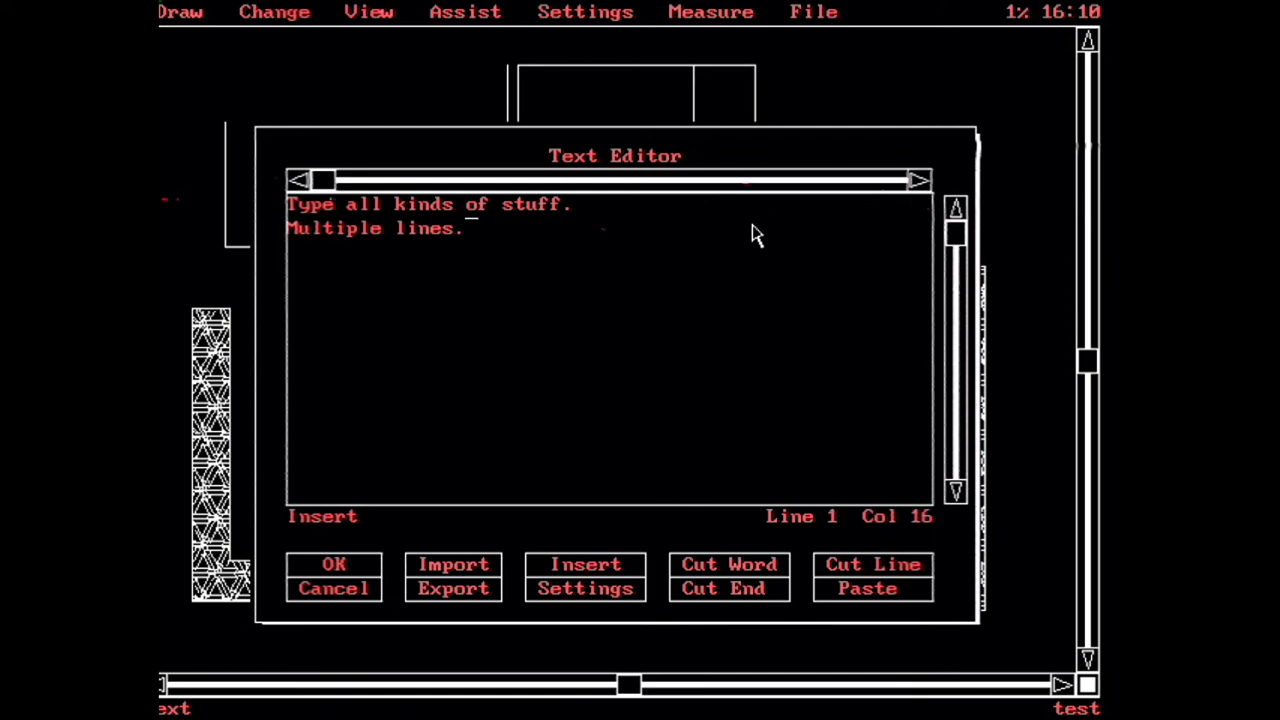
pyautogui.press('Left')
pyautogui.press('Left')
pyautogui.press('Left')
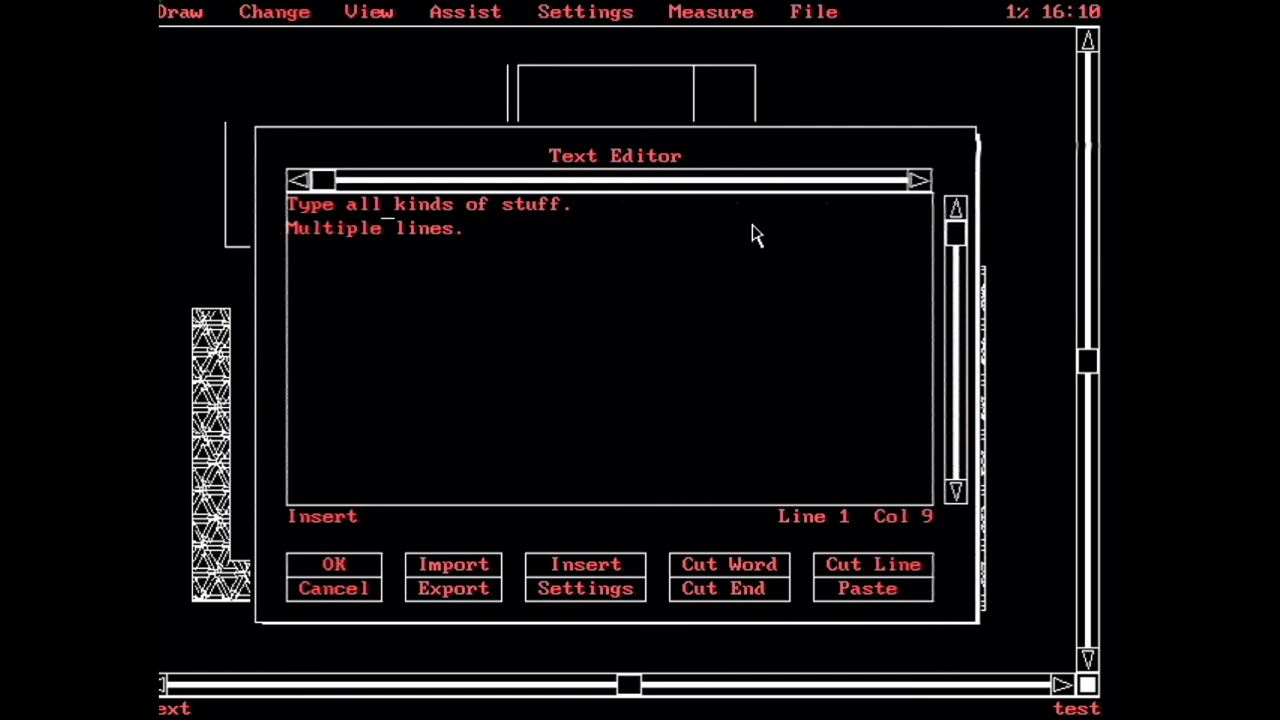
pyautogui.press('Right')
pyautogui.press('Right')
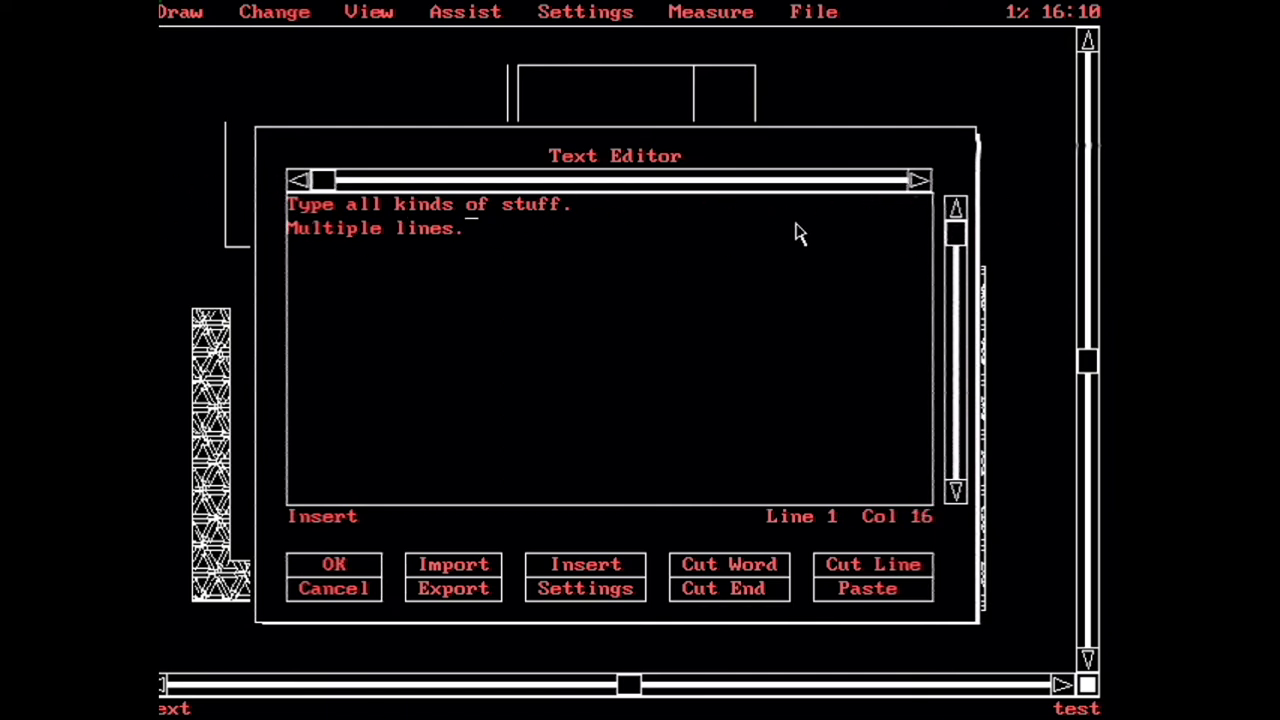
# - Check the font settings without changing them and accept the two-line text block
pyautogui.click(588, 592)
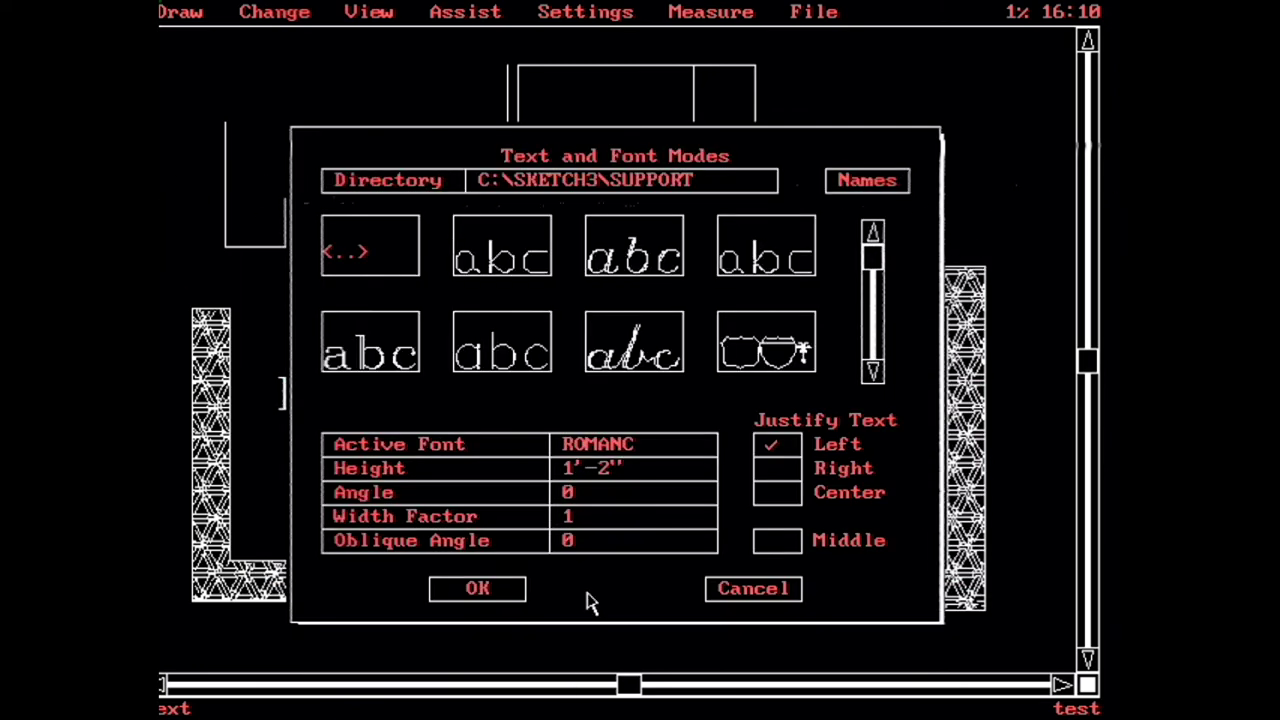
pyautogui.click(724, 594)
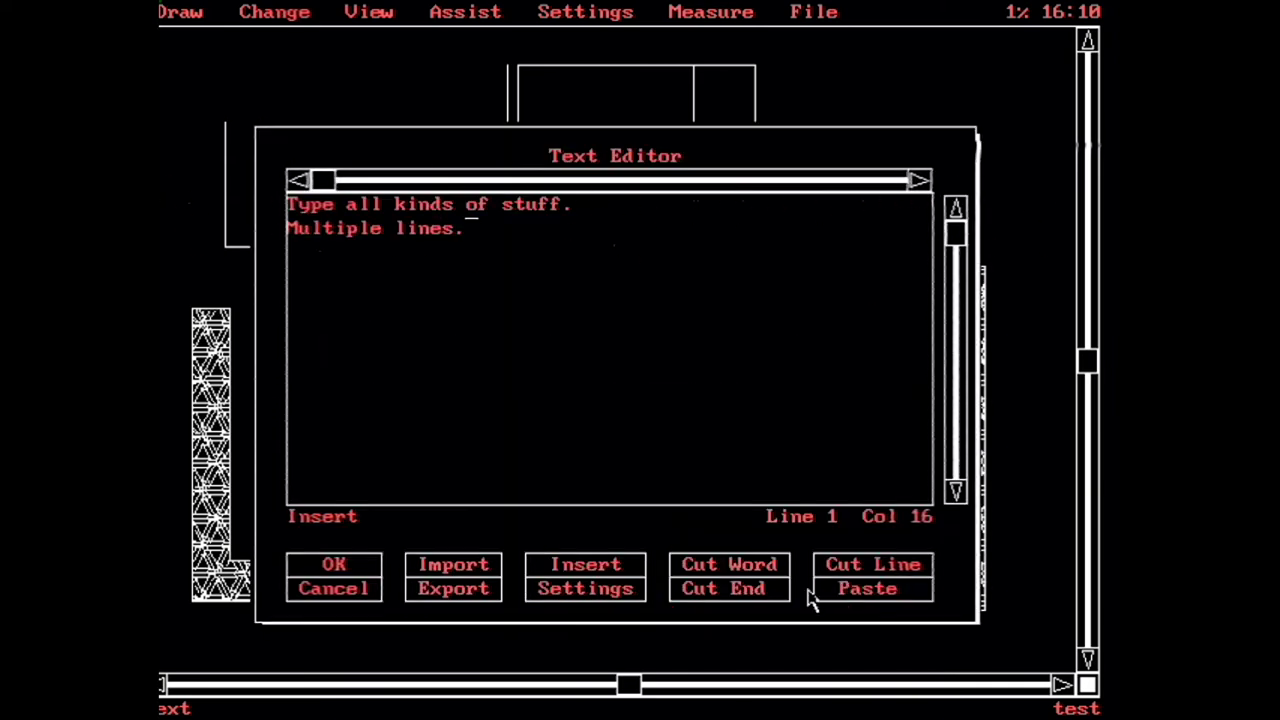
pyautogui.click(346, 570)
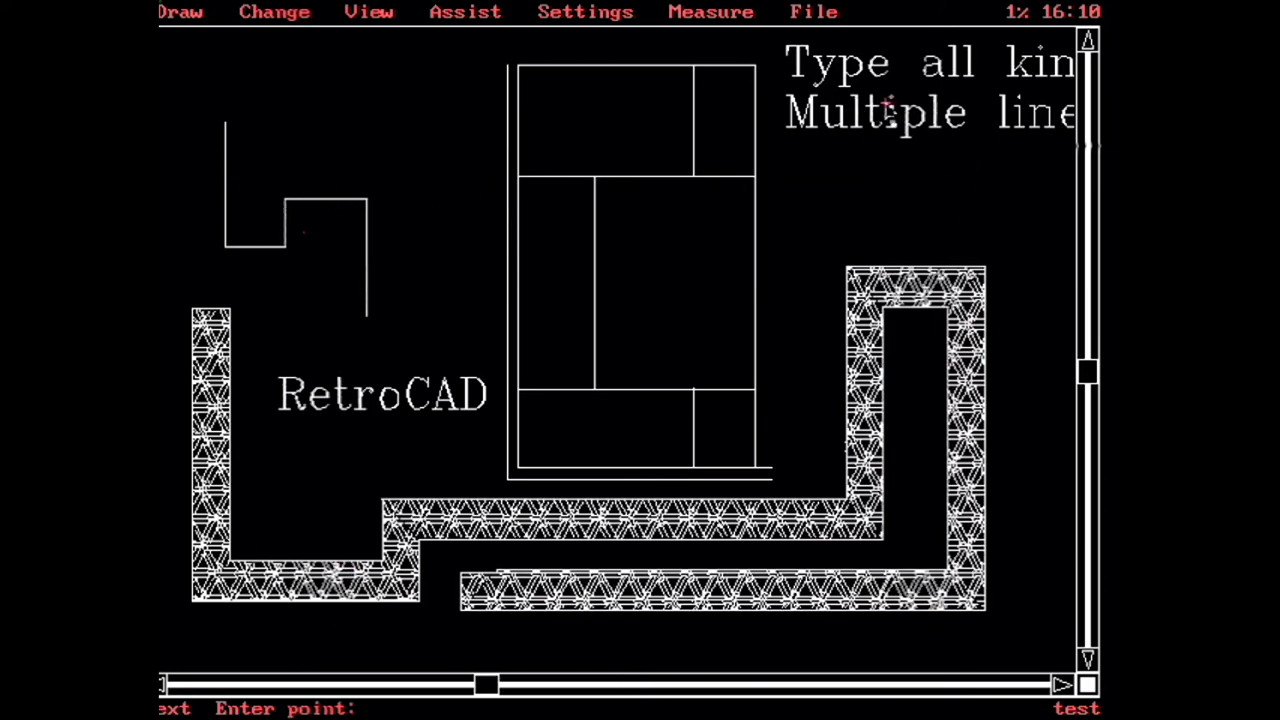
pyautogui.click(276, 12)
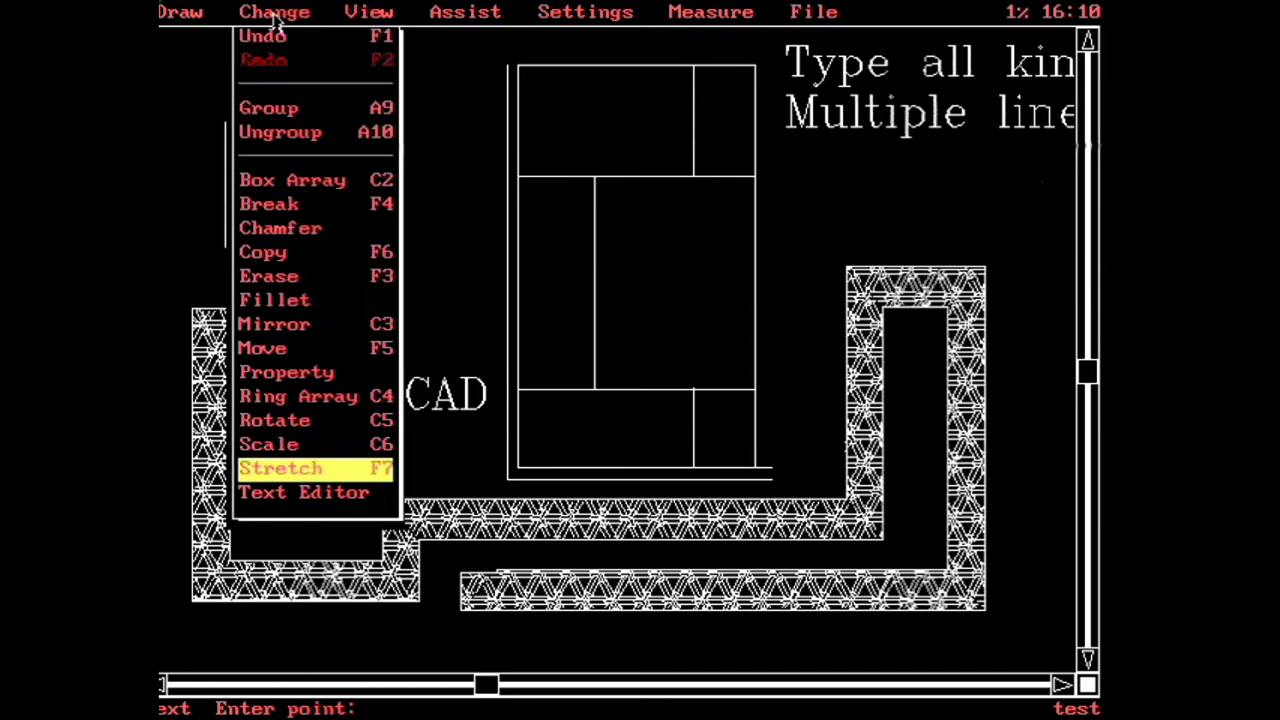
pyautogui.click(357, 494)
pyautogui.click(322, 400)
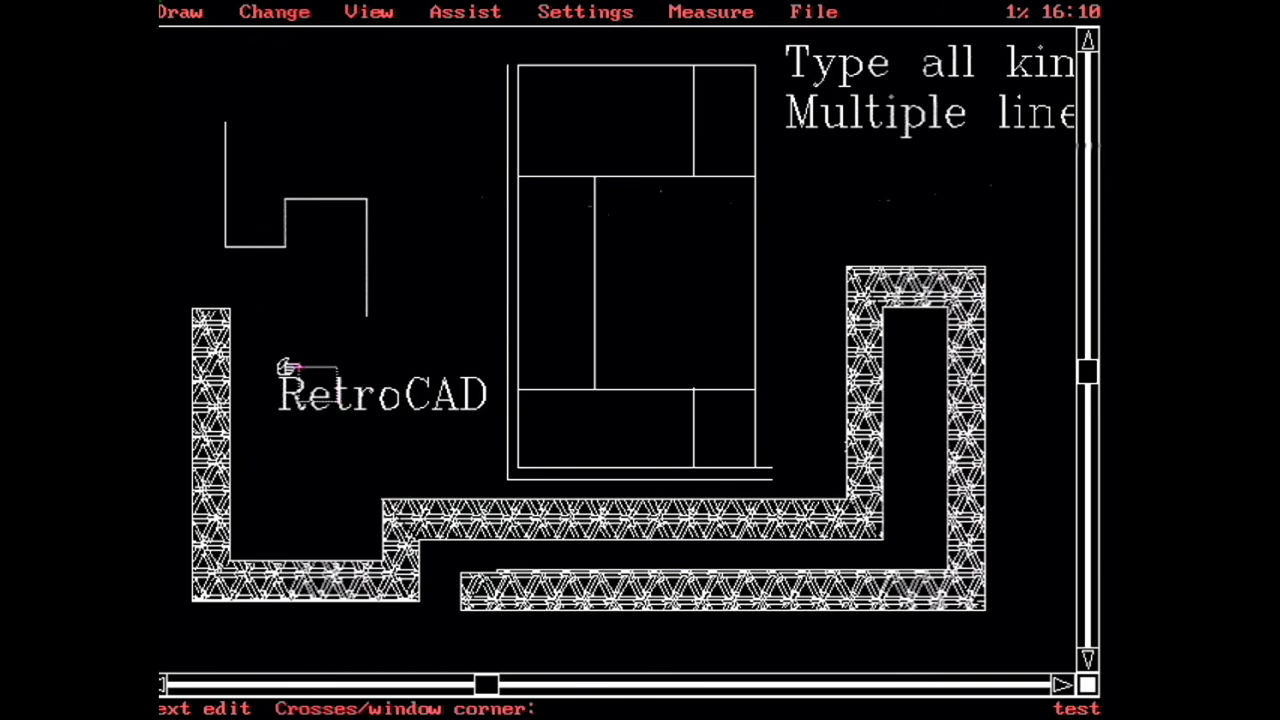
pyautogui.click(288, 368)
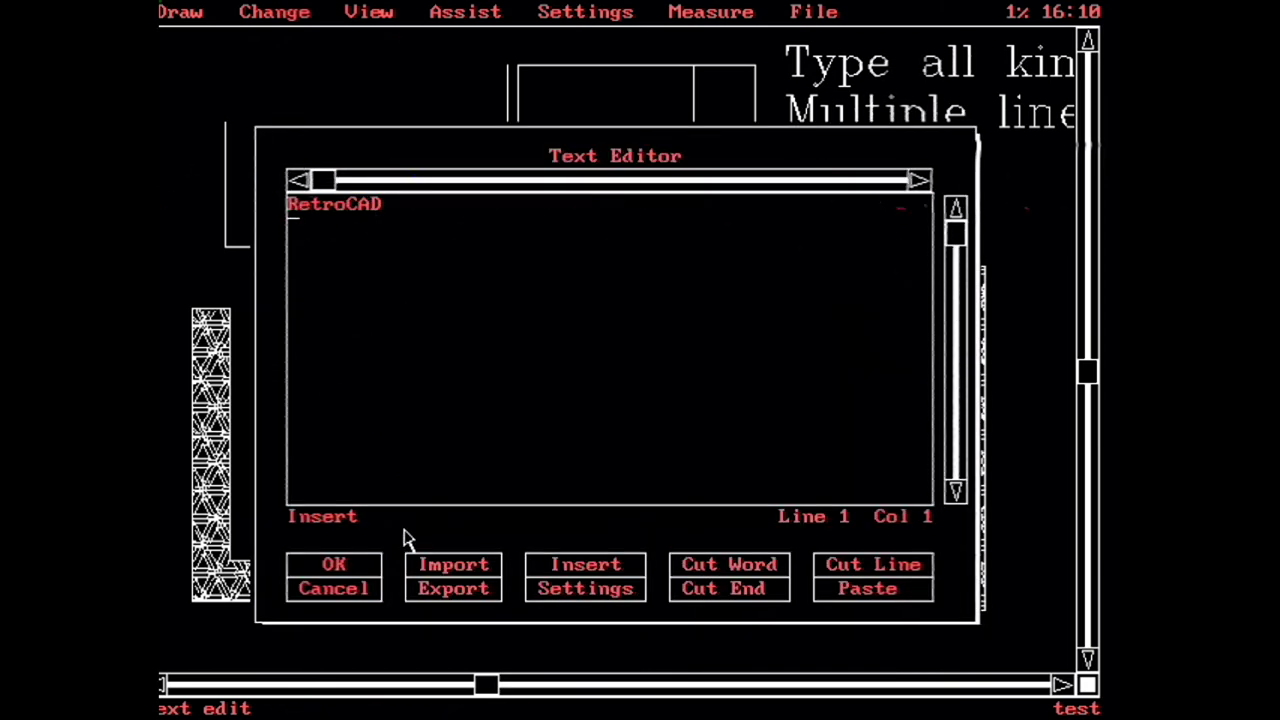
pyautogui.click(360, 591)
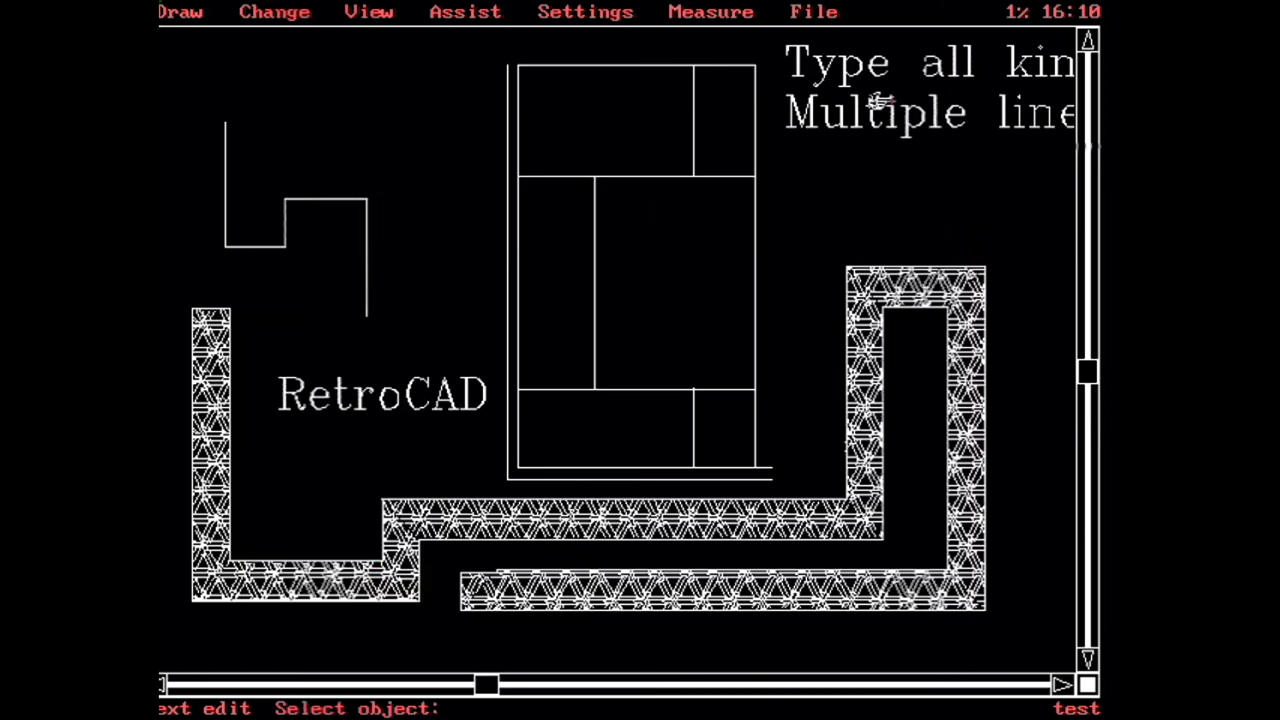
pyautogui.click(912, 135)
pyautogui.click(877, 100)
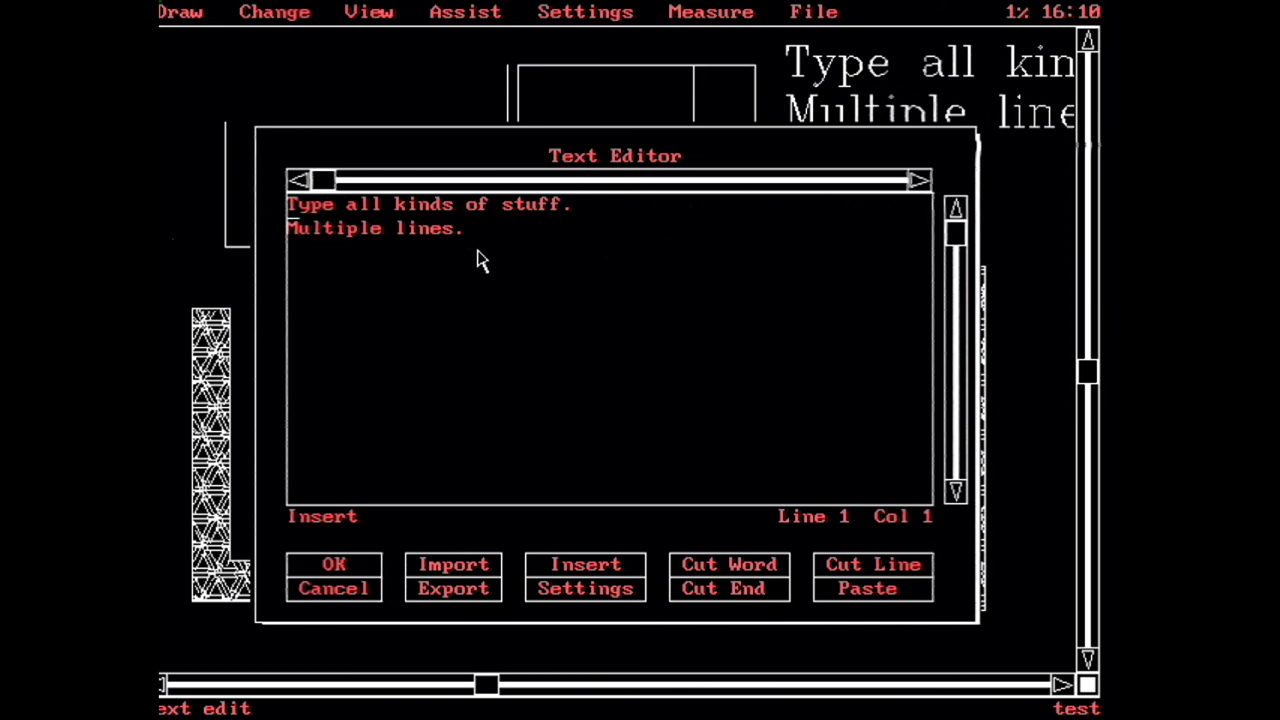
pyautogui.click(310, 592)
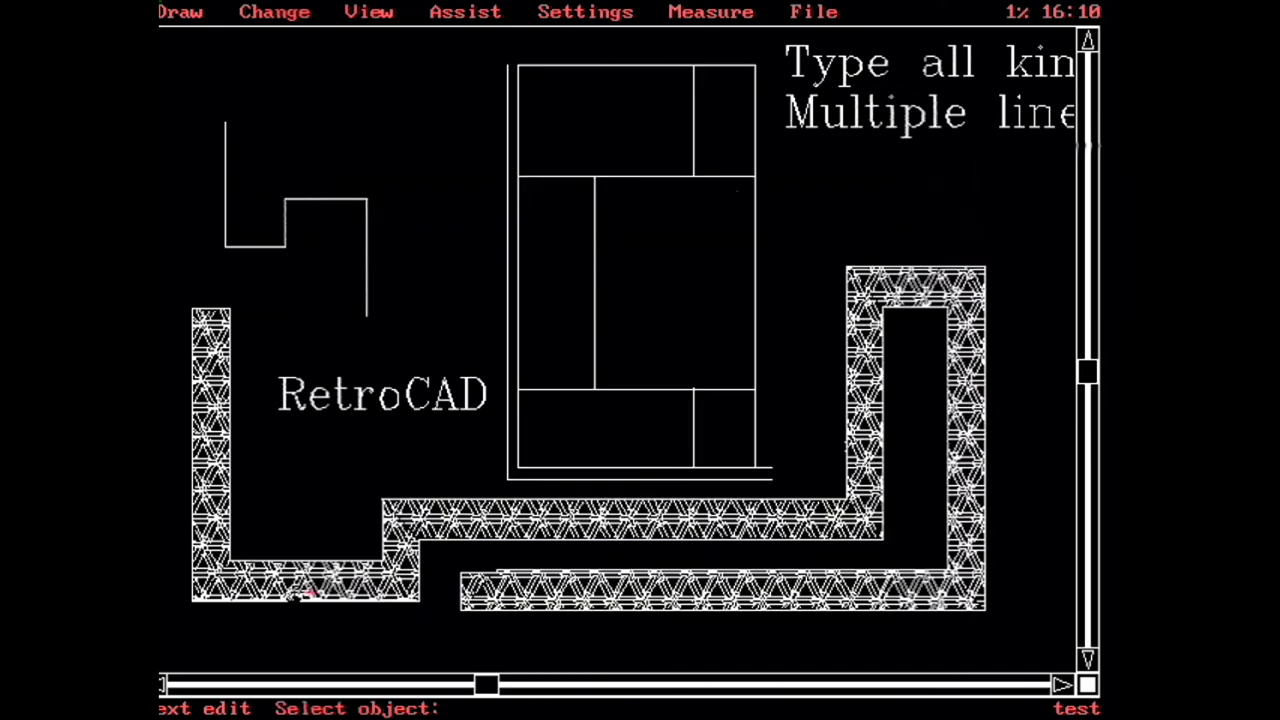
pyautogui.click(360, 11)
pyautogui.click(266, 12)
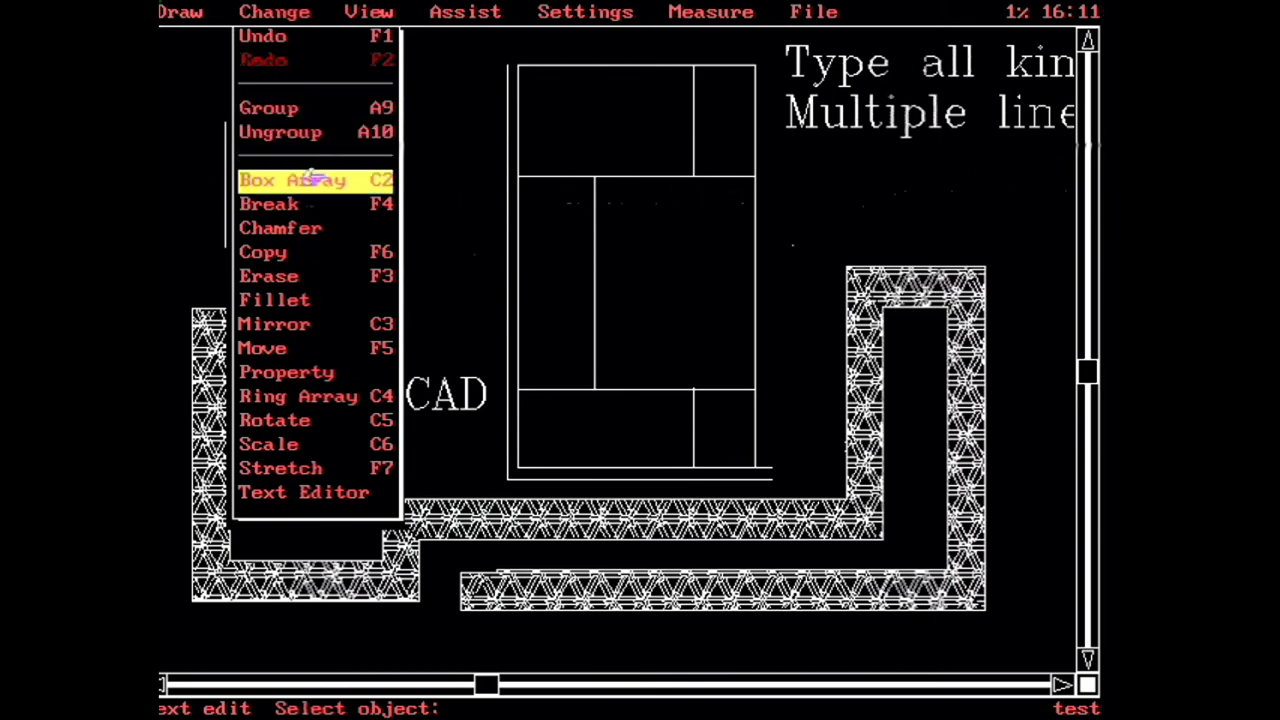
# - Start a ring array, window-select the zigzag line and place a centre point
pyautogui.click(313, 396)
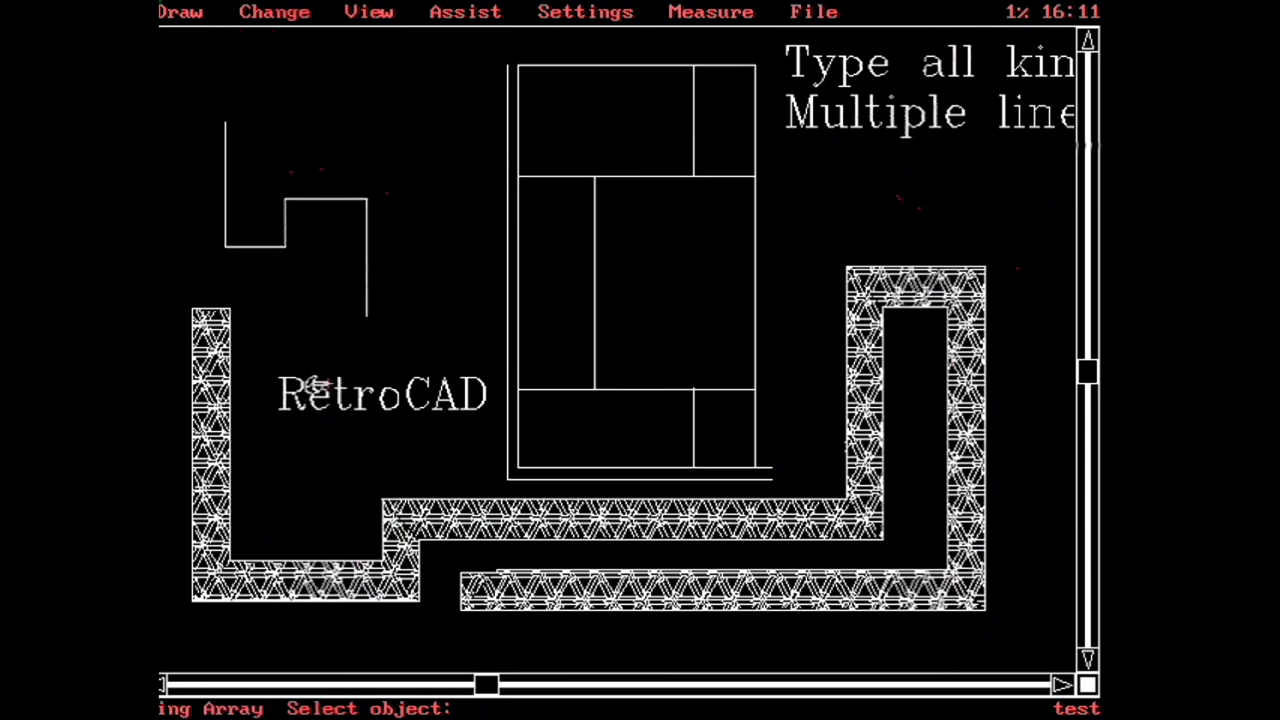
pyautogui.click(380, 288)
pyautogui.click(220, 186)
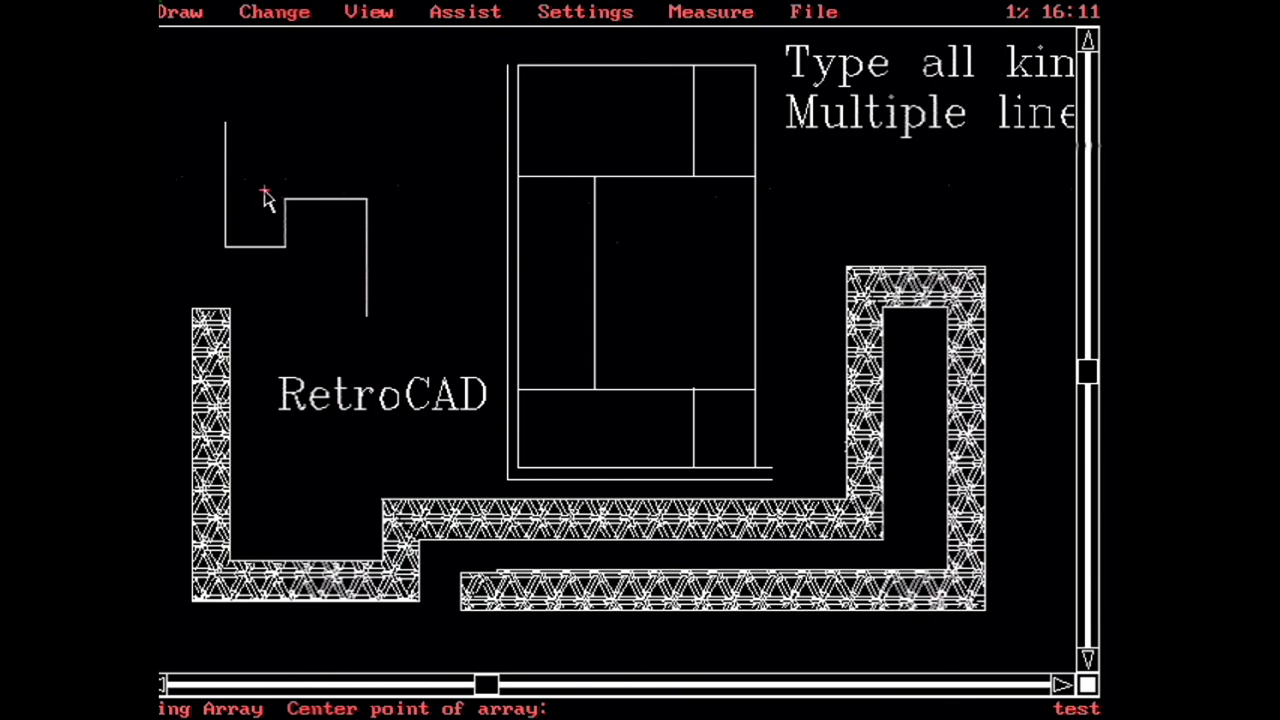
pyautogui.click(444, 253)
# - Set the ring array to 41 items over 360° and pick its centre point
pyautogui.click(557, 369)
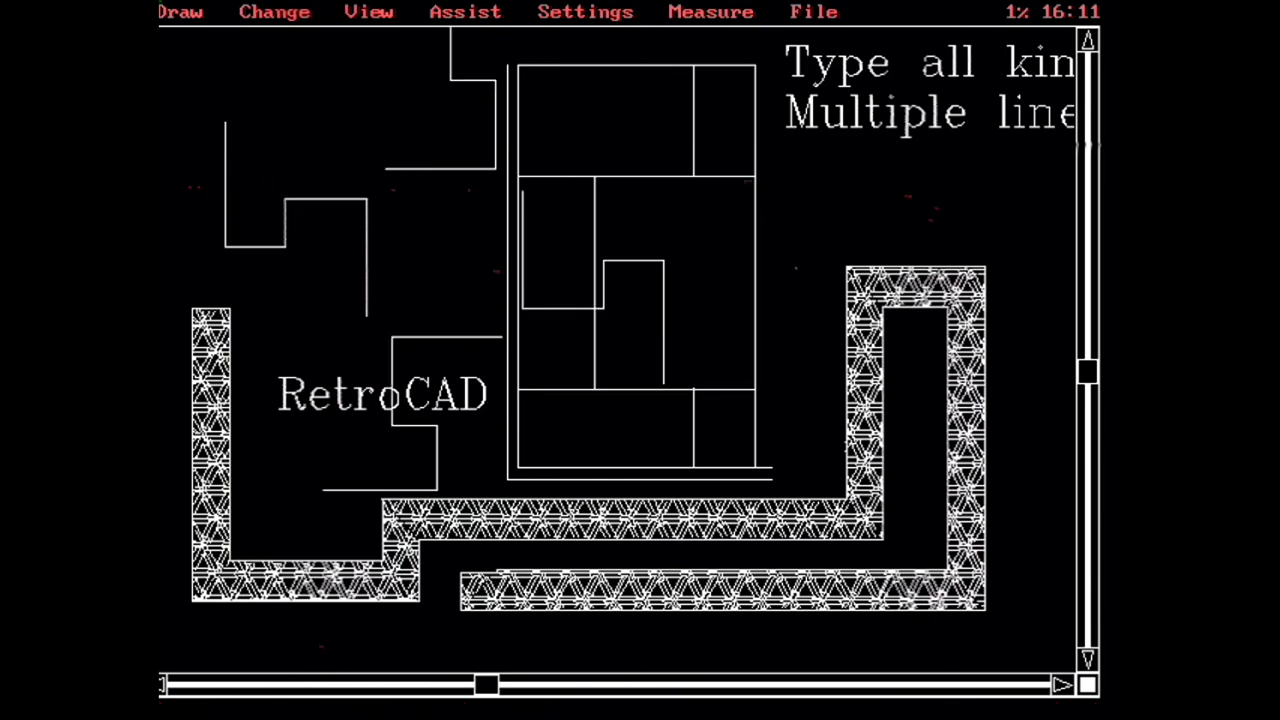
pyautogui.click(735, 348)
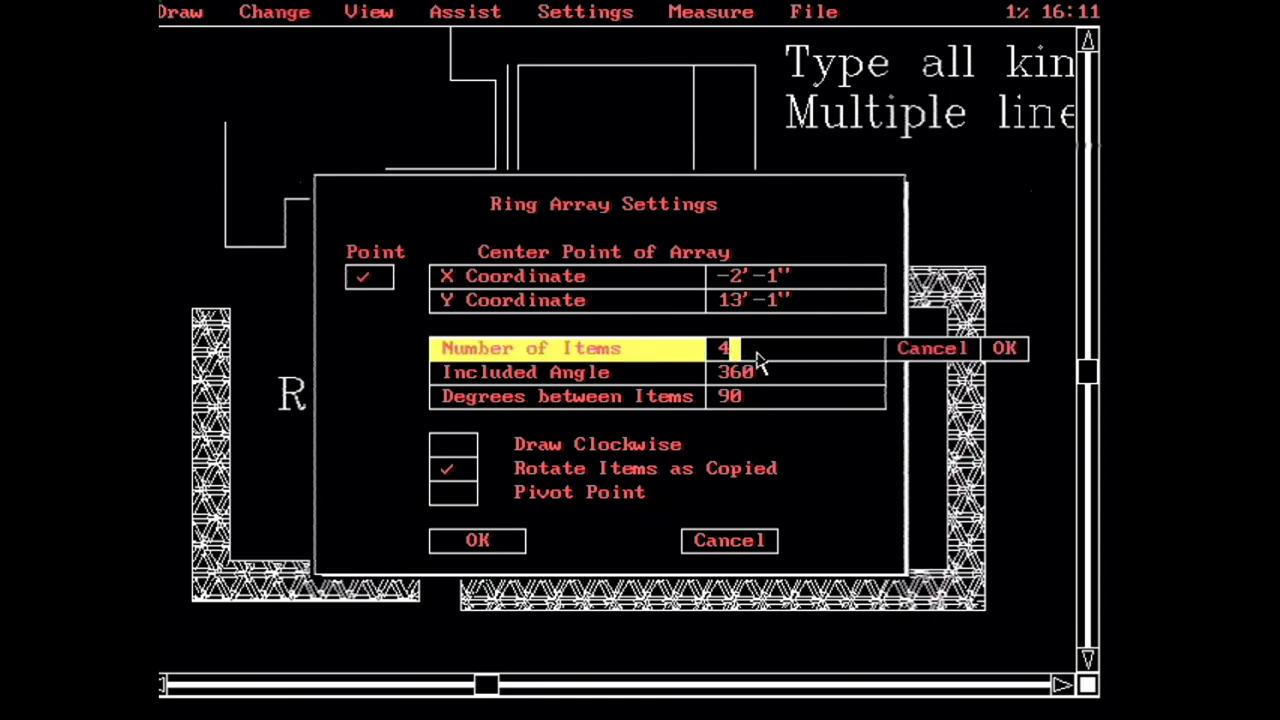
pyautogui.write('1')
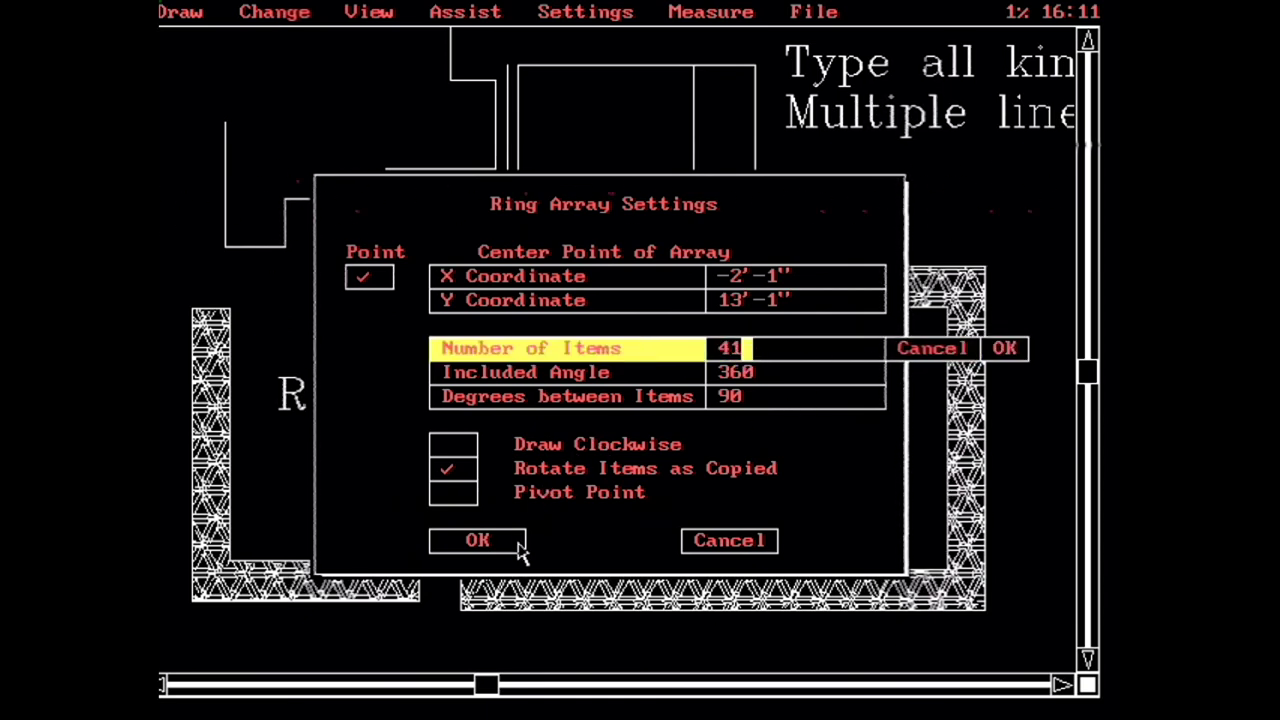
pyautogui.click(1004, 348)
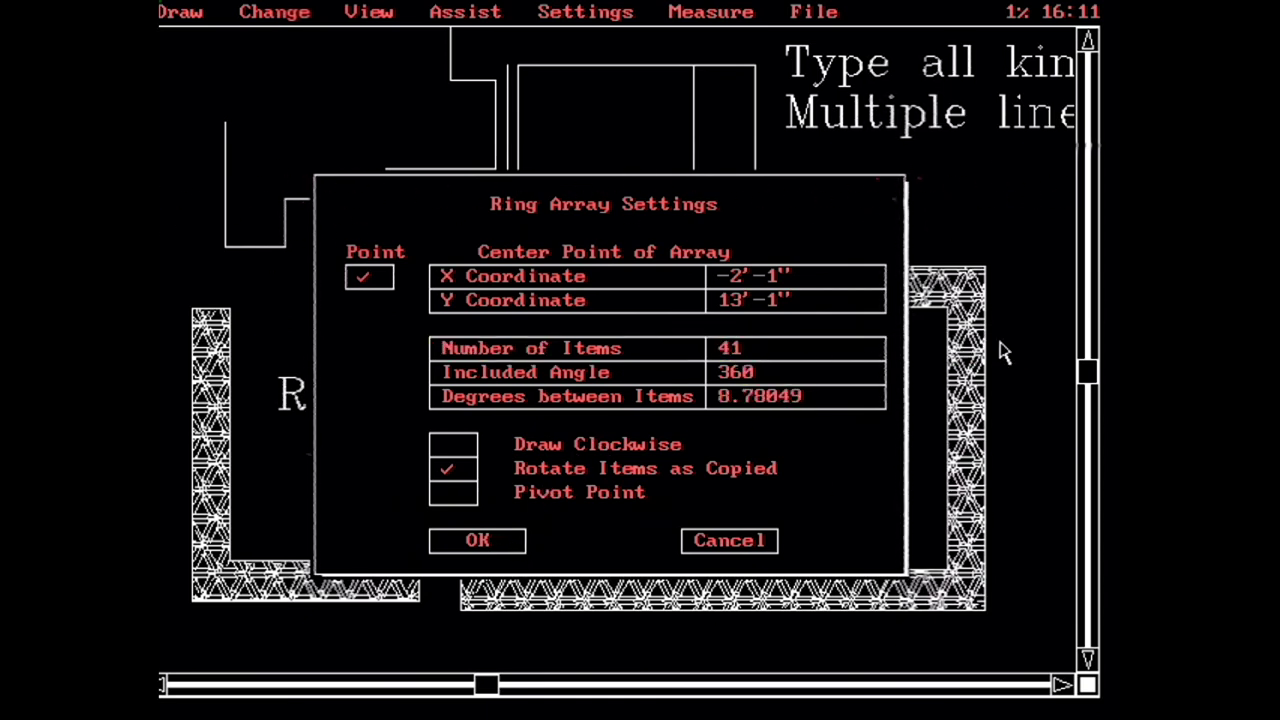
pyautogui.click(477, 540)
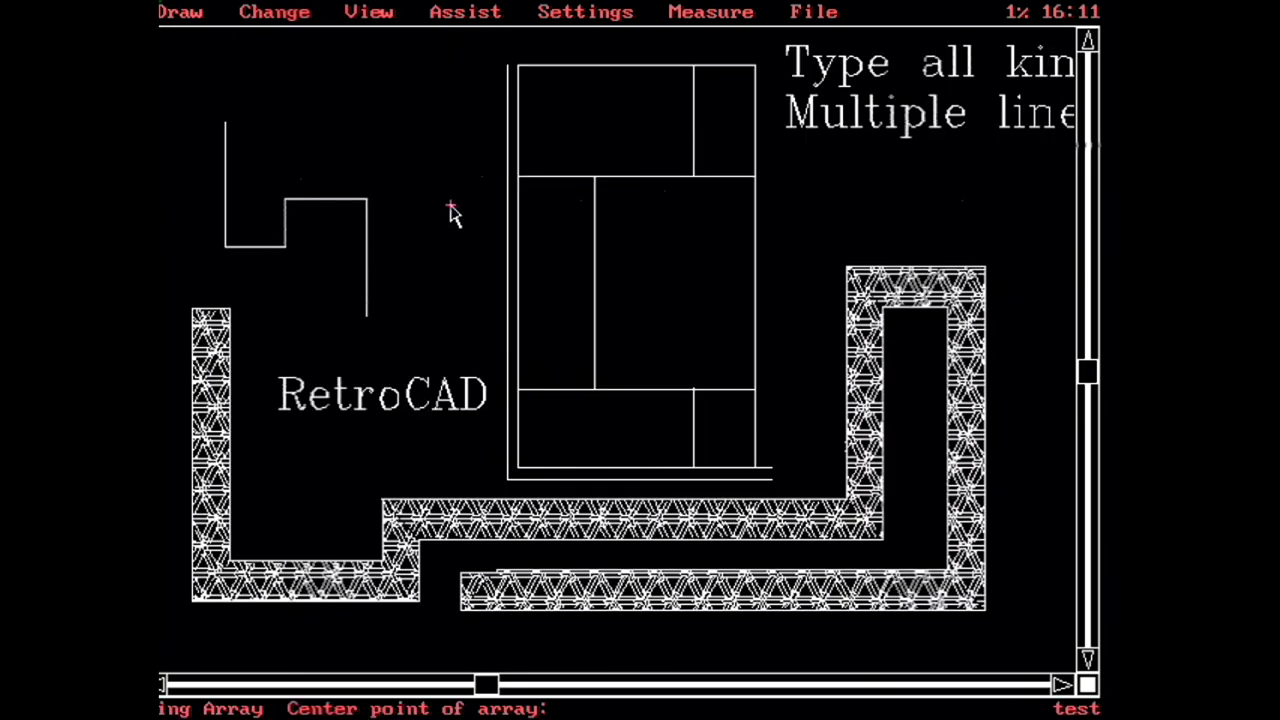
pyautogui.click(459, 243)
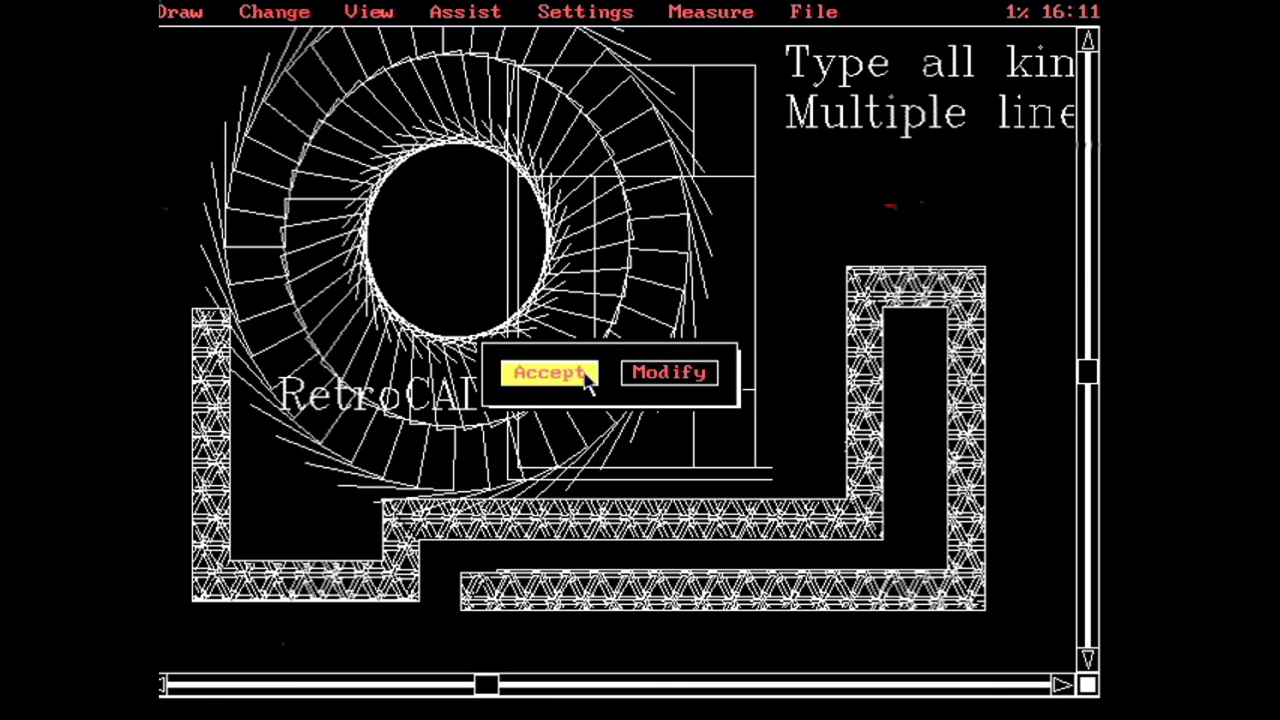
# - Accept the 41-copy ring array and review the Arrow settings without changing them
pyautogui.click(578, 372)
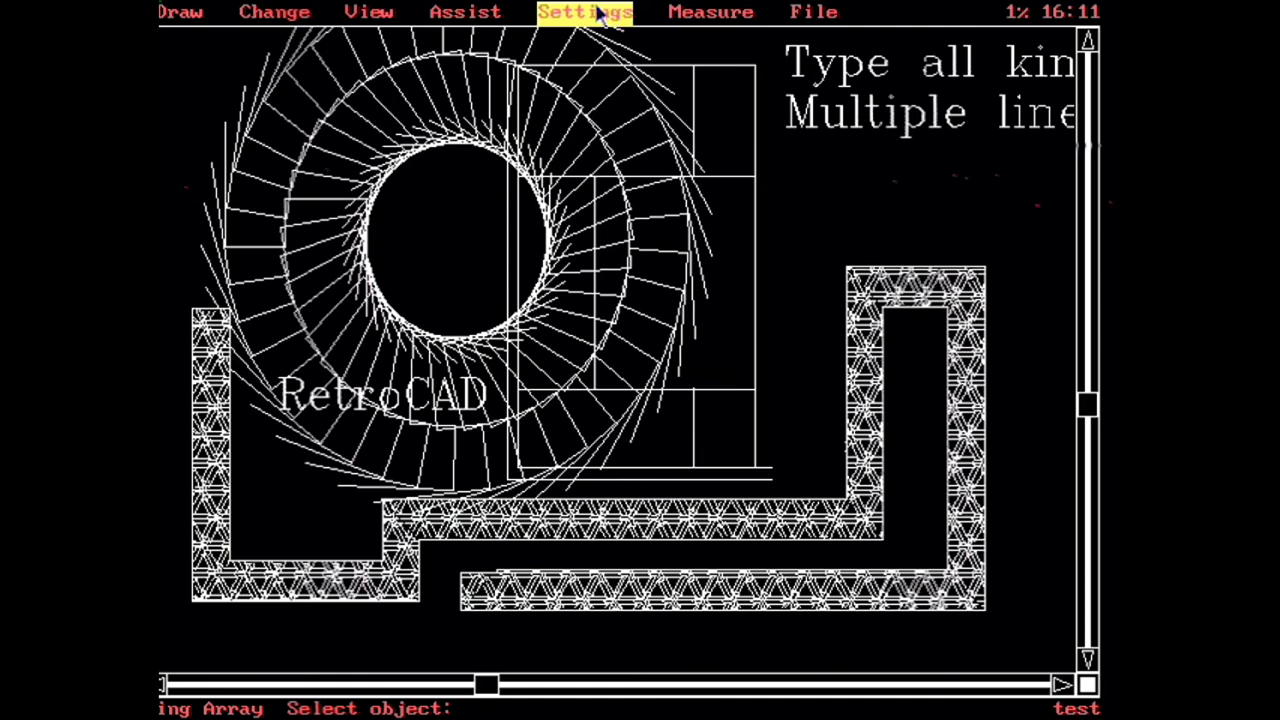
pyautogui.click(485, 18)
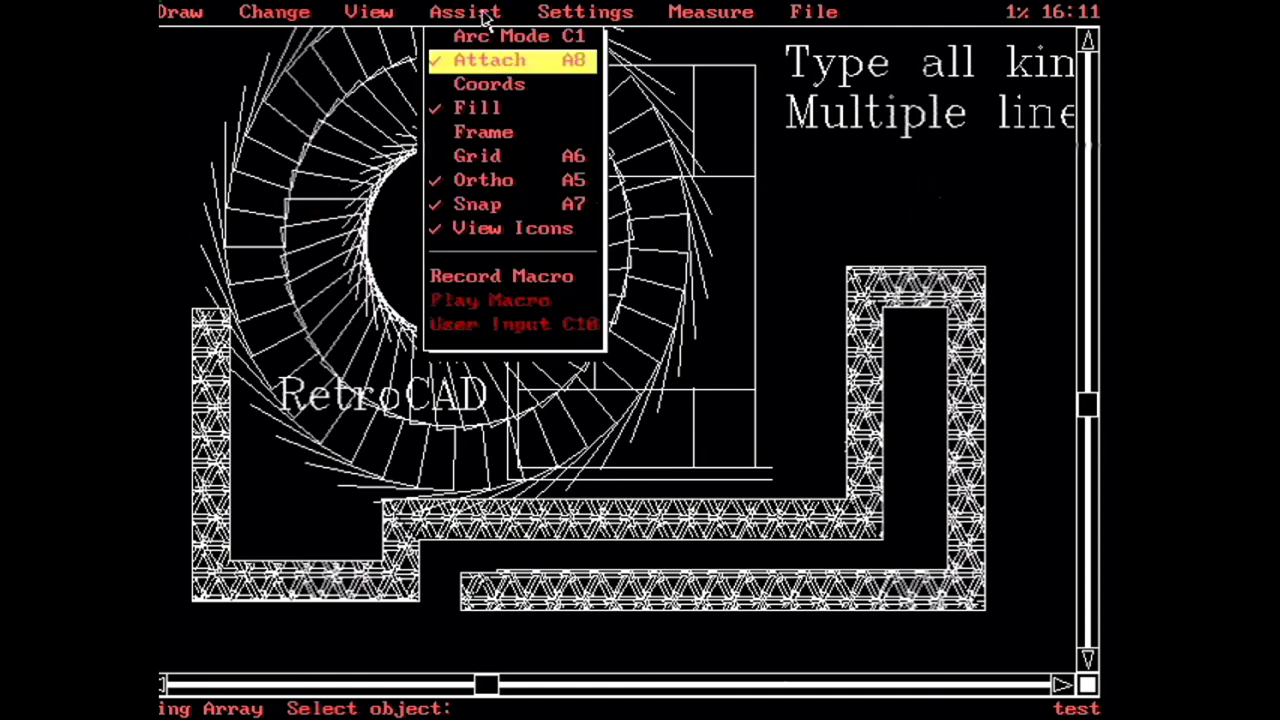
pyautogui.click(560, 18)
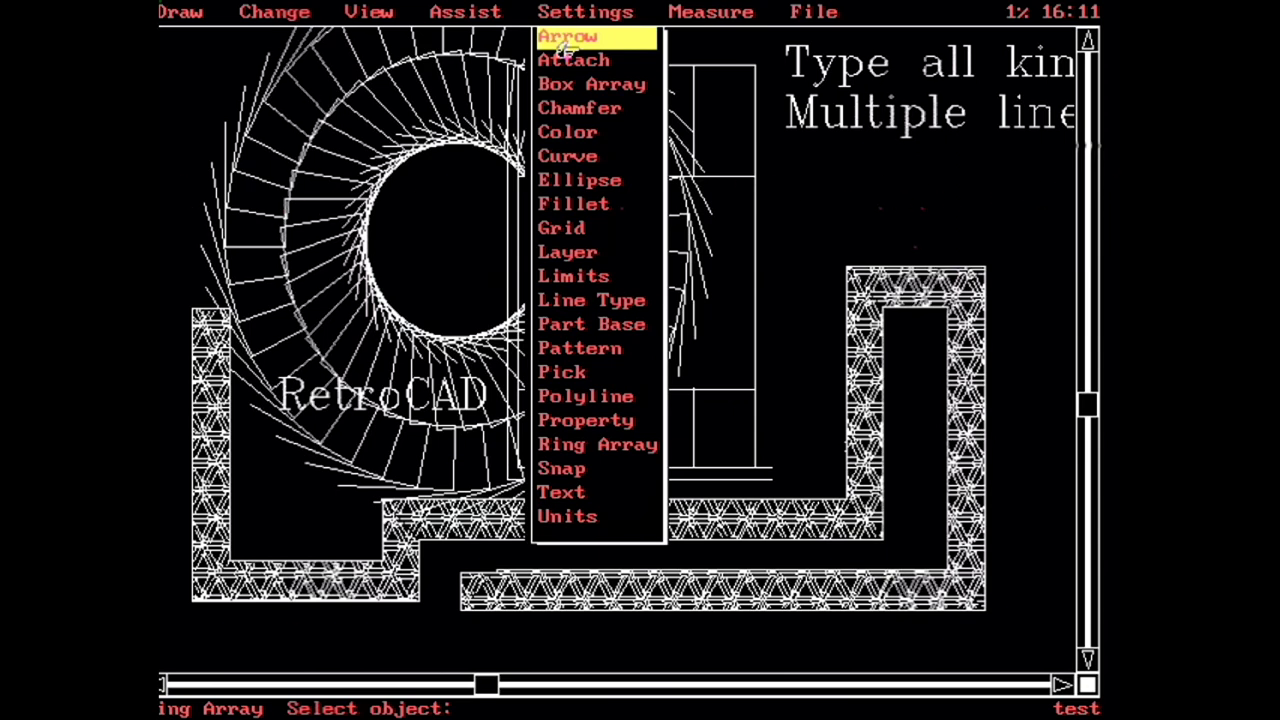
pyautogui.click(565, 38)
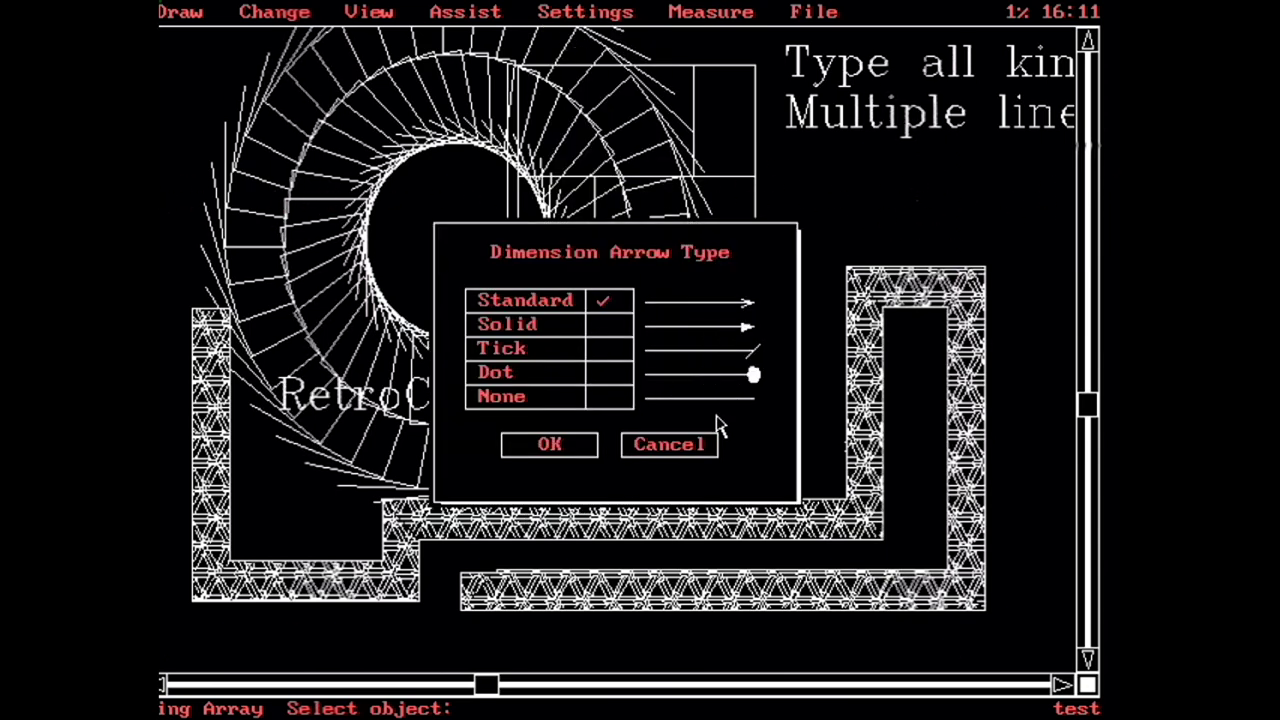
pyautogui.click(705, 446)
# - Review the Line Type and Property mode settings, cancelling each unchanged
pyautogui.click(622, 10)
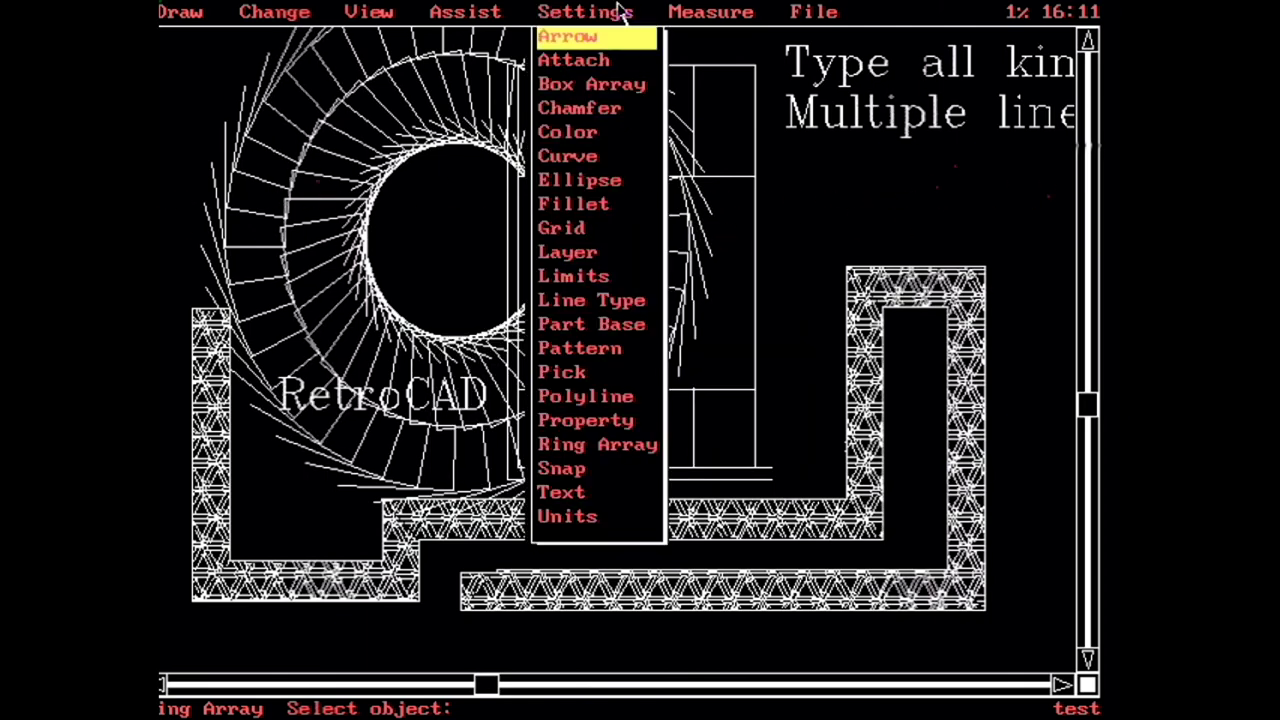
pyautogui.click(635, 300)
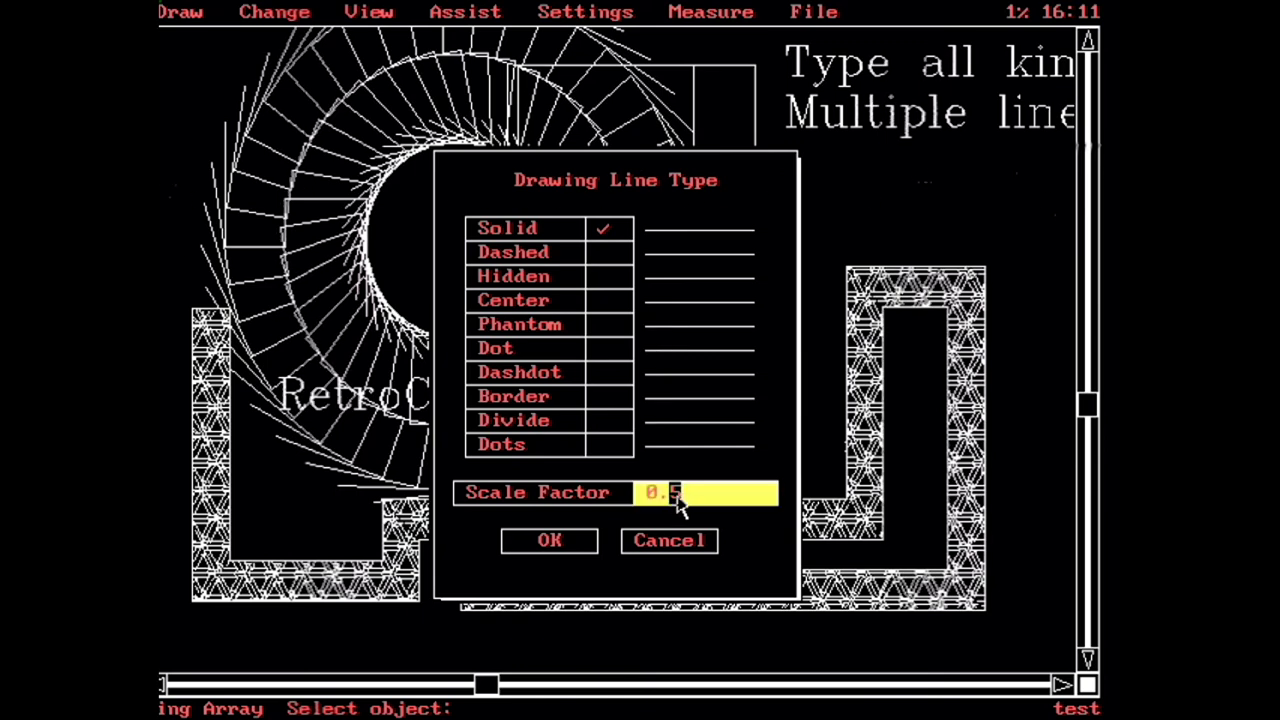
pyautogui.click(668, 540)
pyautogui.click(604, 11)
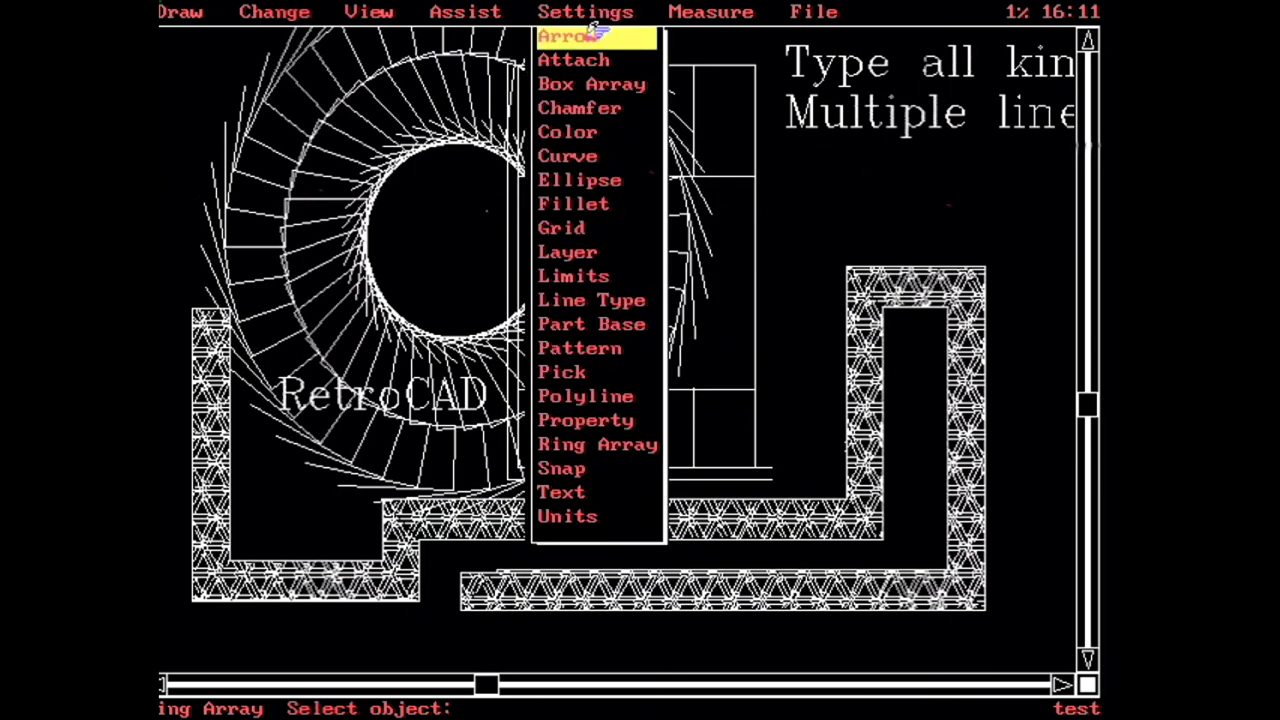
pyautogui.click(622, 423)
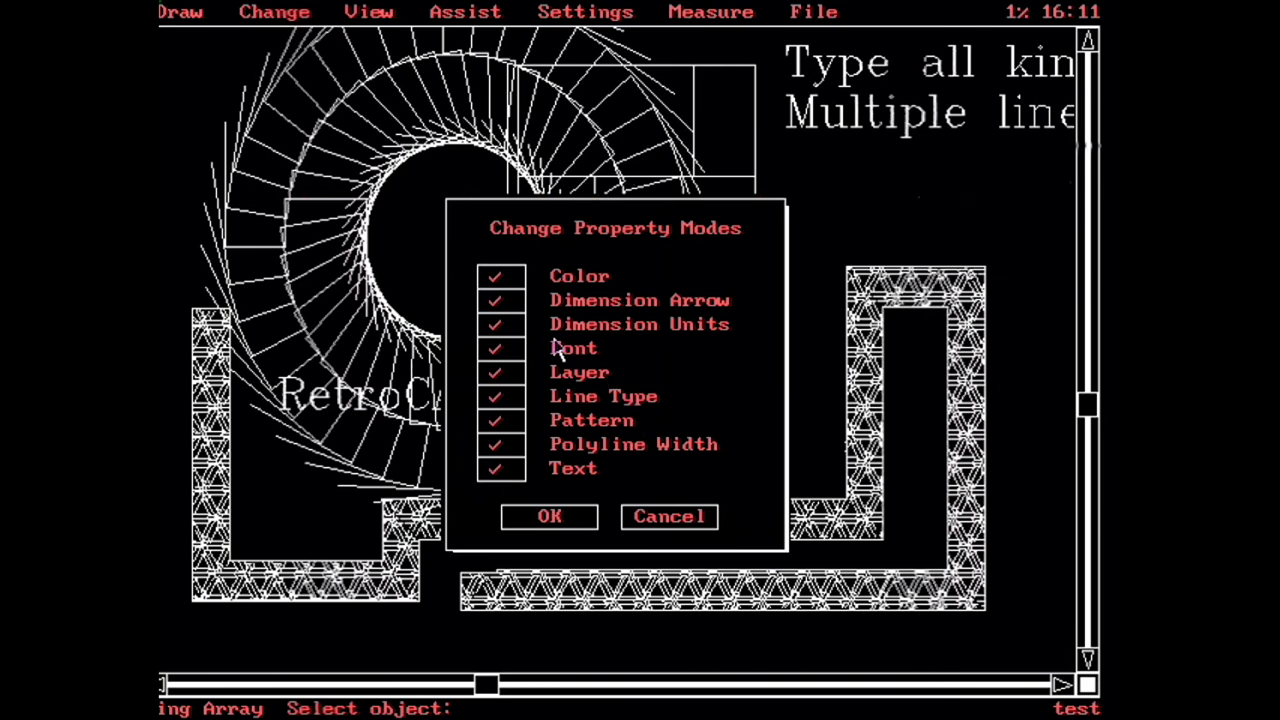
pyautogui.click(637, 527)
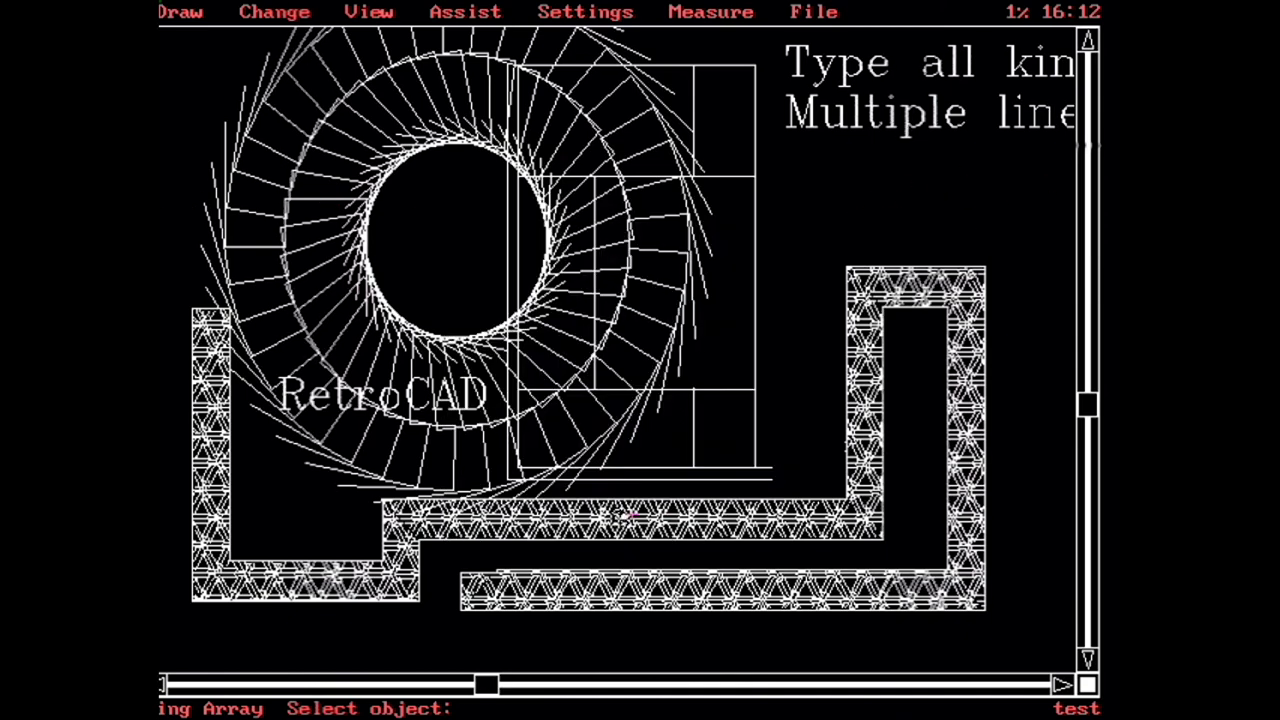
# - Set the current drawing colour to Red
pyautogui.click(585, 11)
pyautogui.click(575, 132)
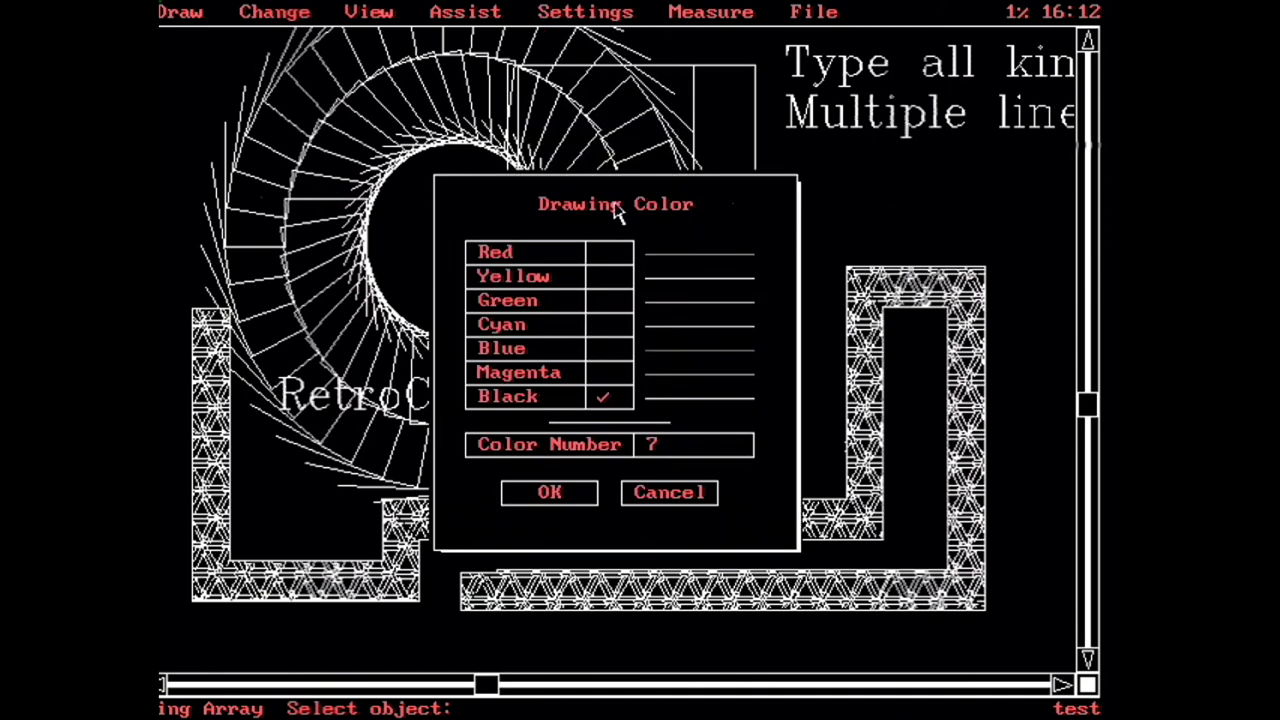
pyautogui.click(608, 252)
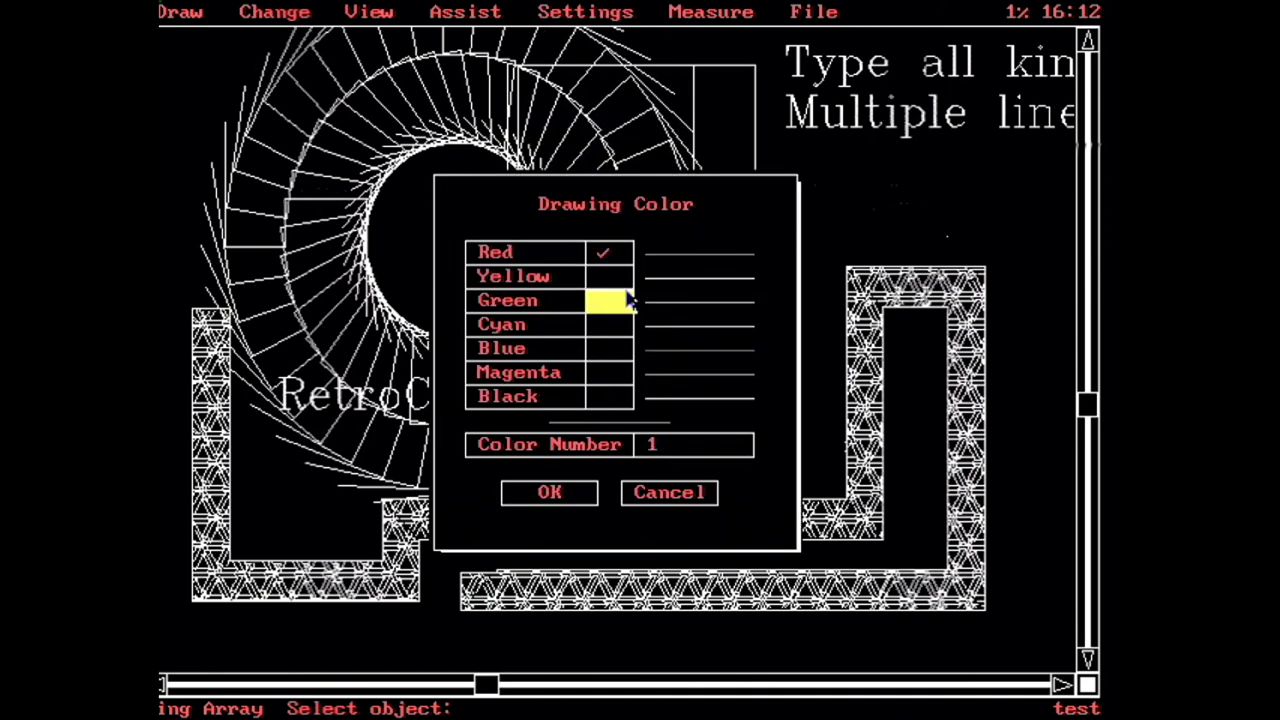
pyautogui.click(560, 500)
# - Change the ring array's properties by window-selecting all its copies
pyautogui.click(274, 11)
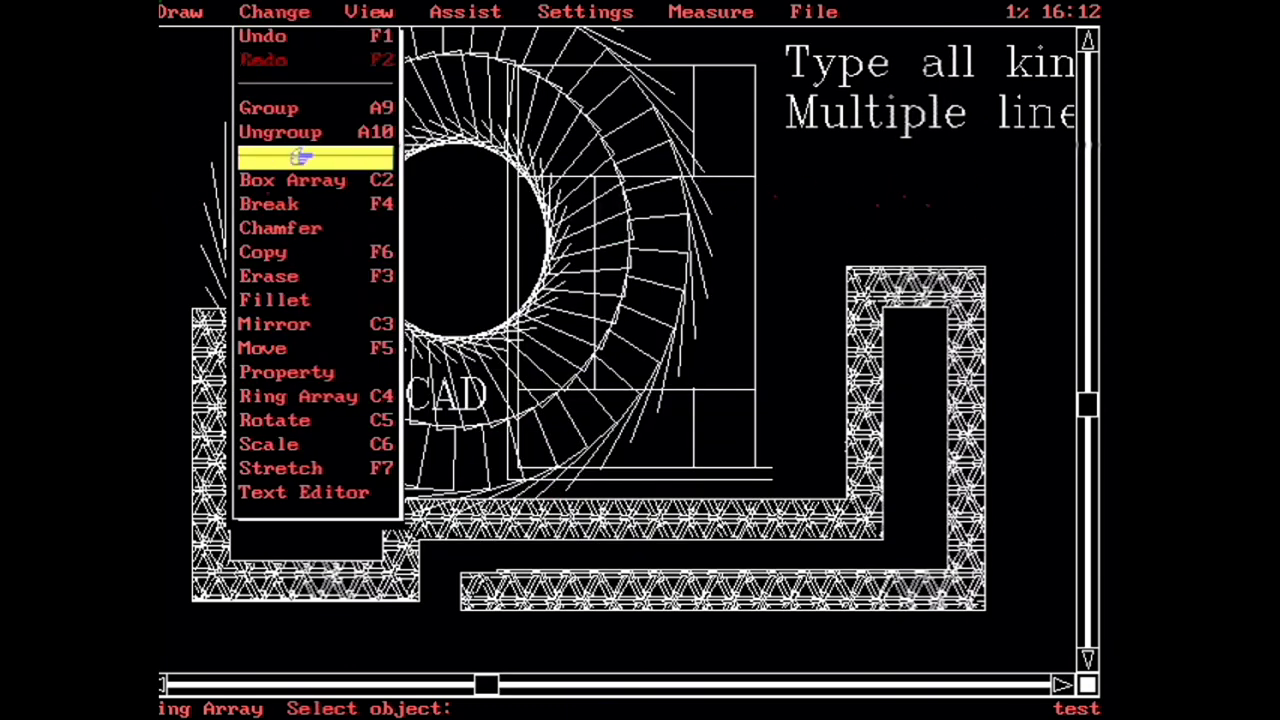
pyautogui.click(312, 372)
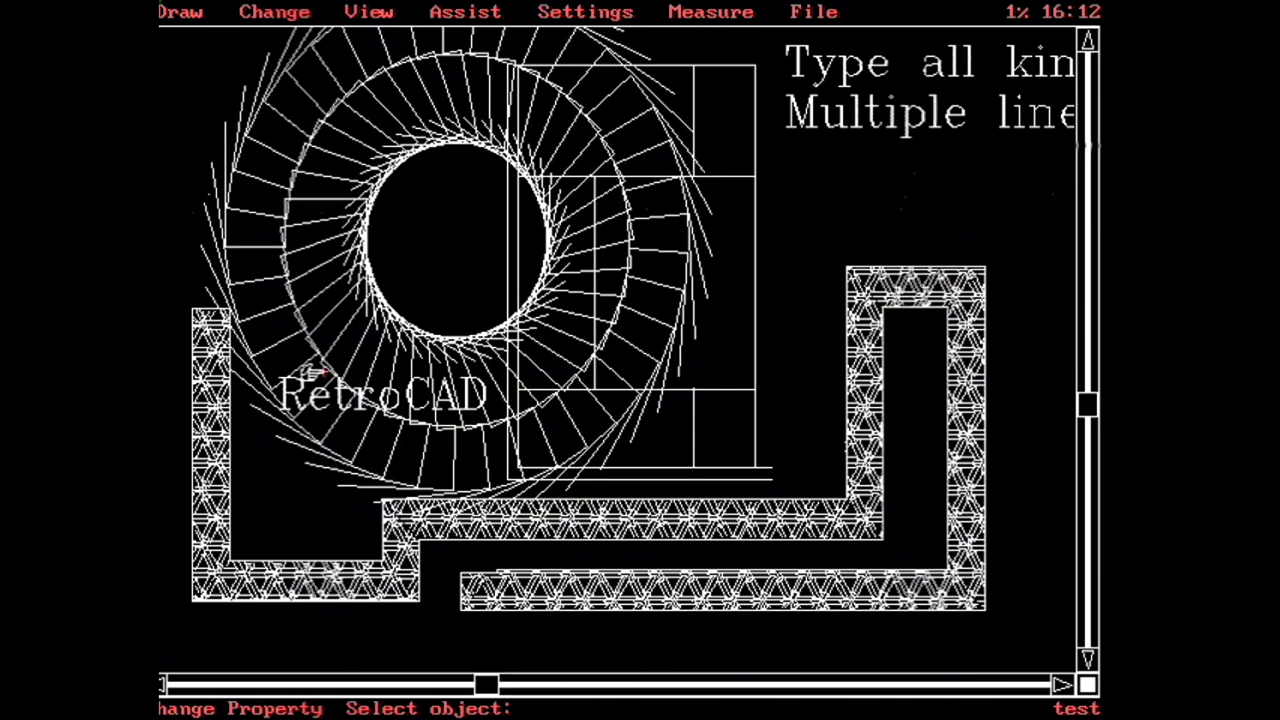
pyautogui.click(788, 358)
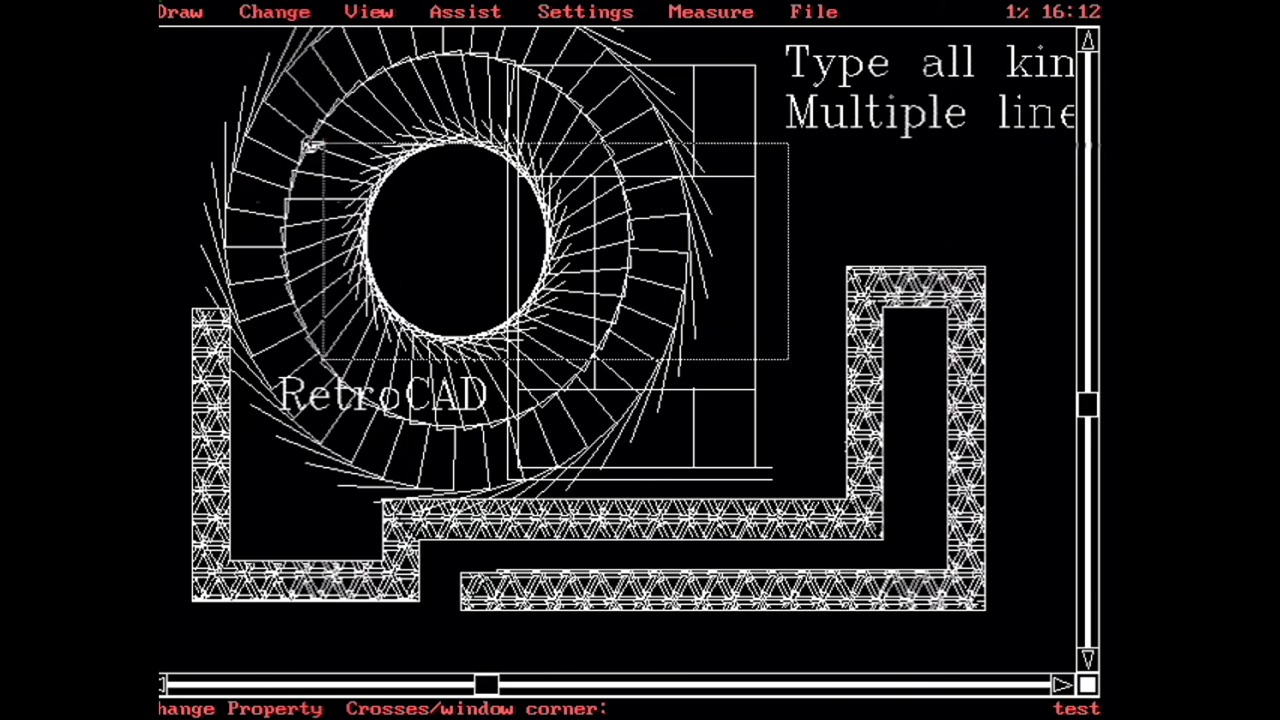
pyautogui.click(311, 146)
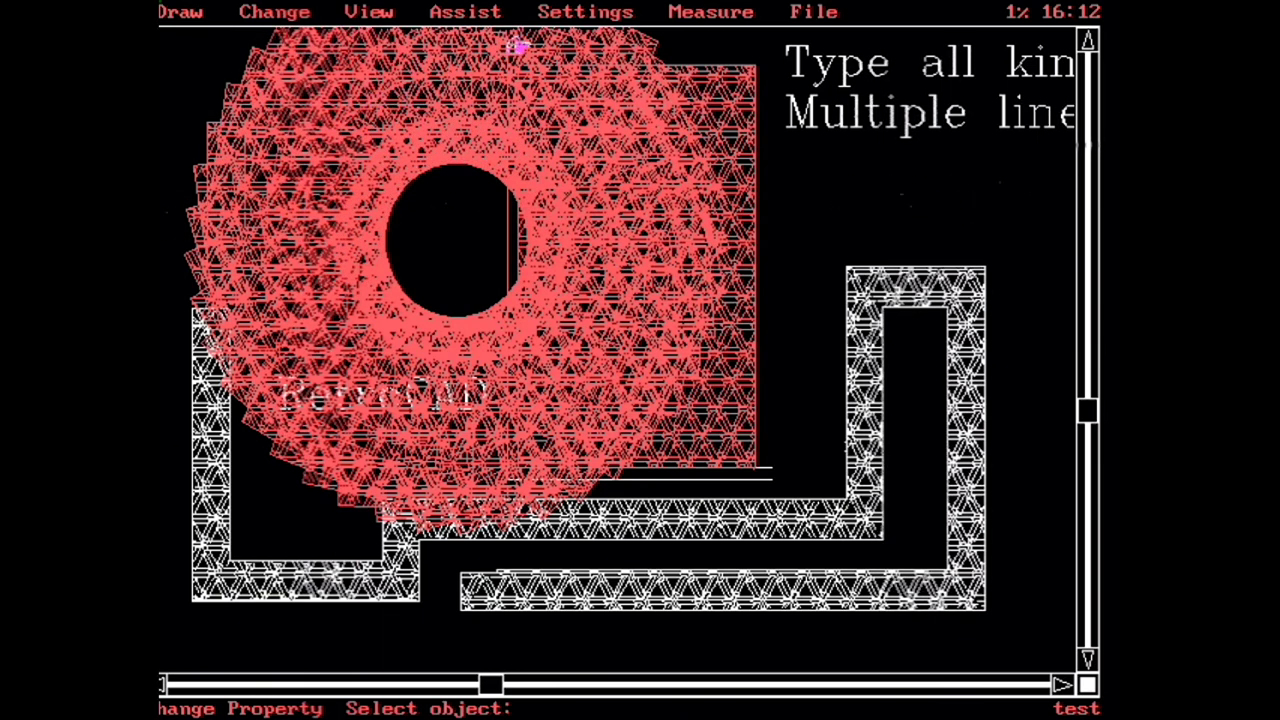
# - Check the Property mode settings and cancel without changes
pyautogui.click(569, 30)
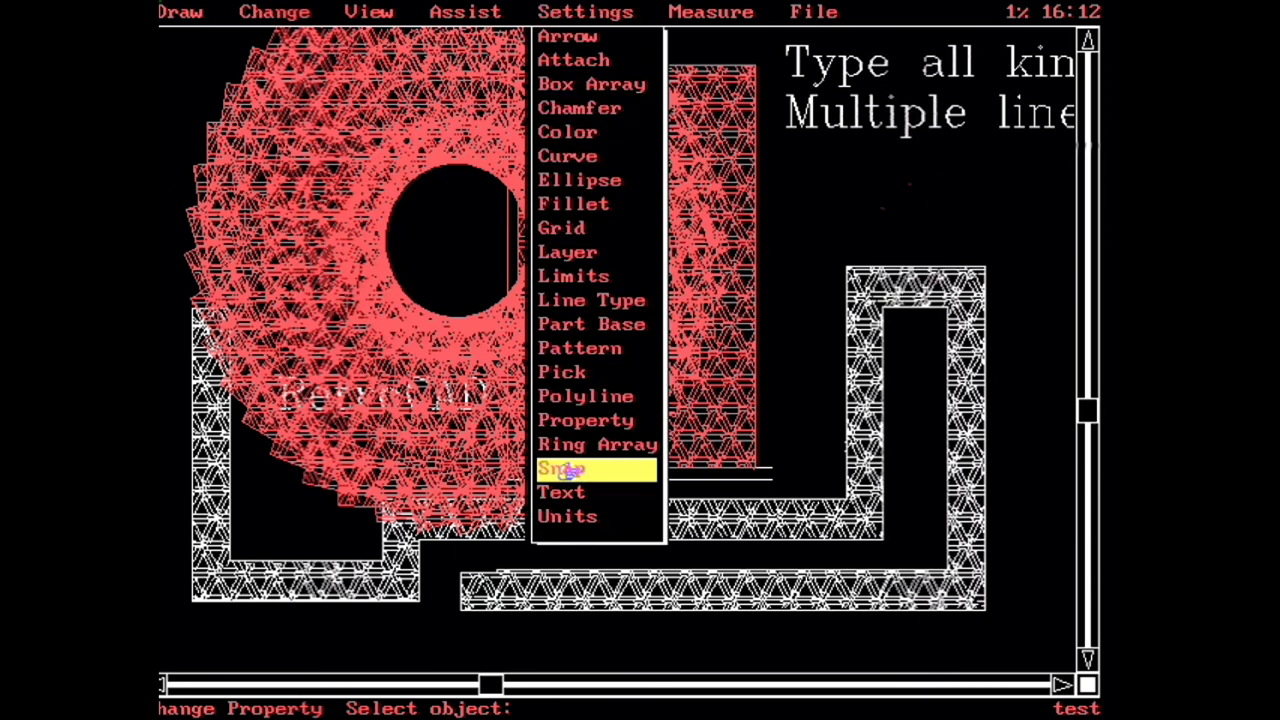
pyautogui.click(575, 420)
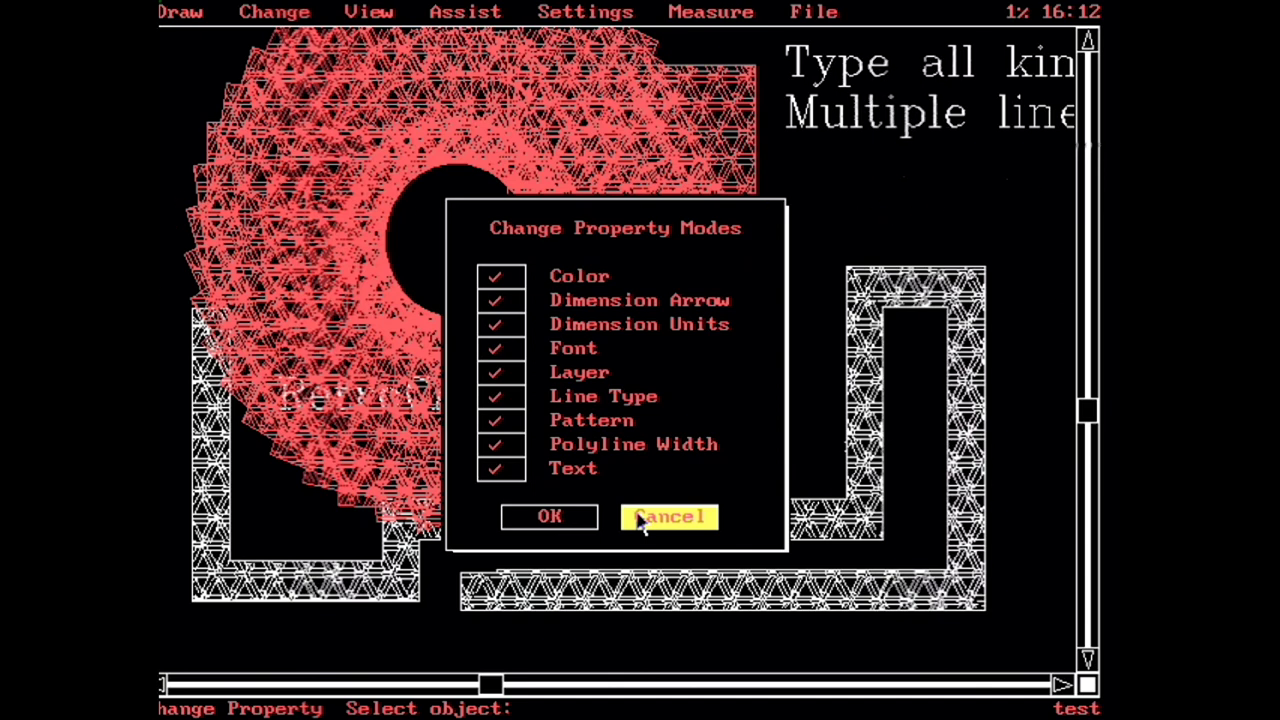
pyautogui.click(640, 518)
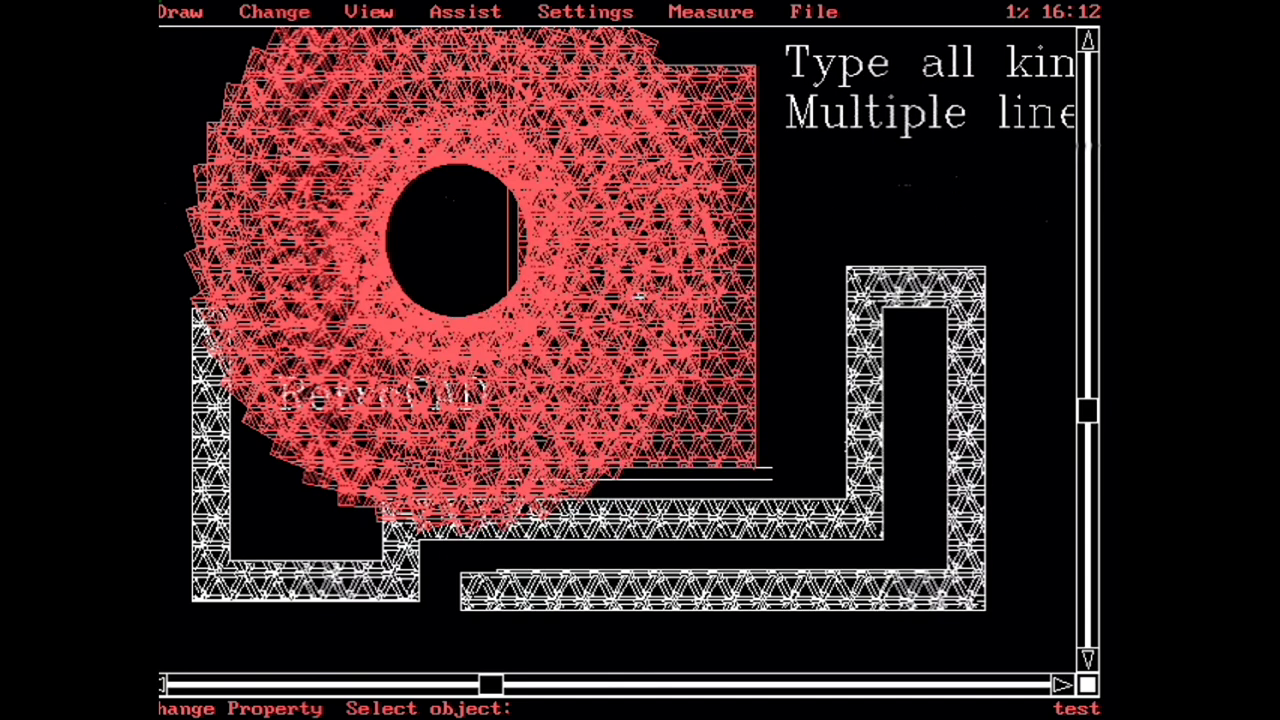
# - Inspect the red ring fill's properties, confirming an ESCHER pattern on layer 1 in red
pyautogui.click(705, 10)
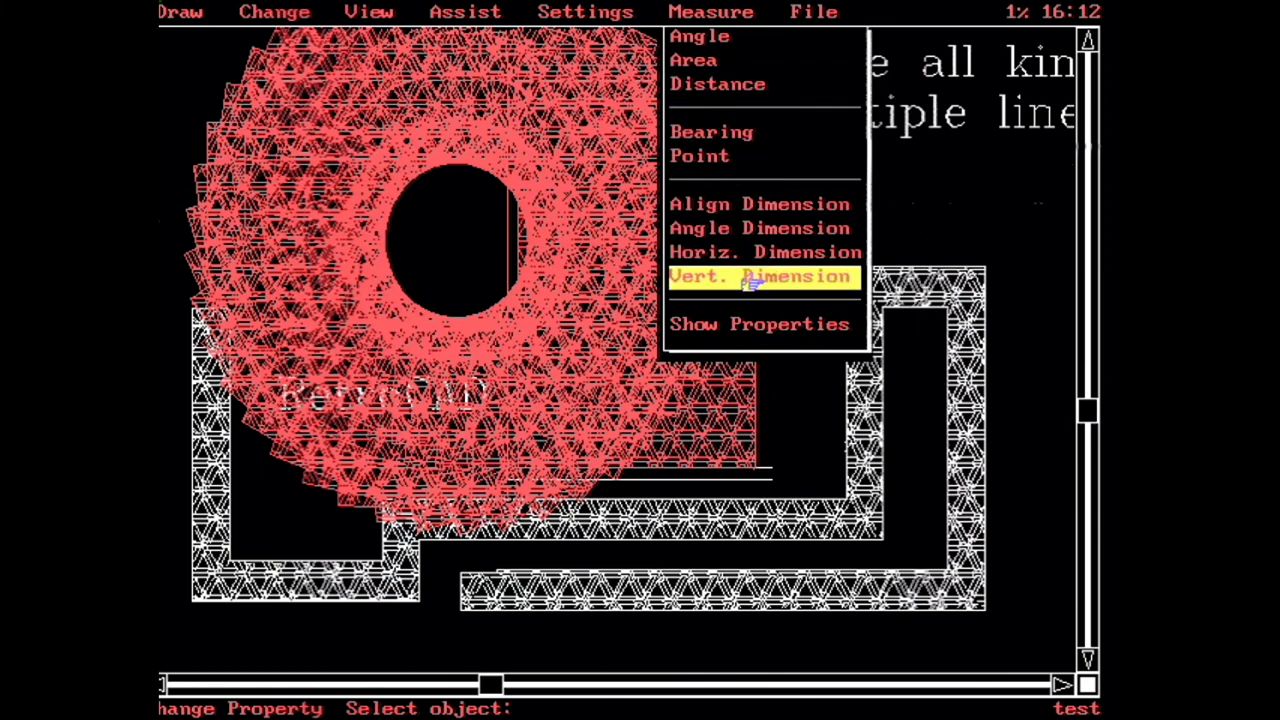
pyautogui.click(748, 322)
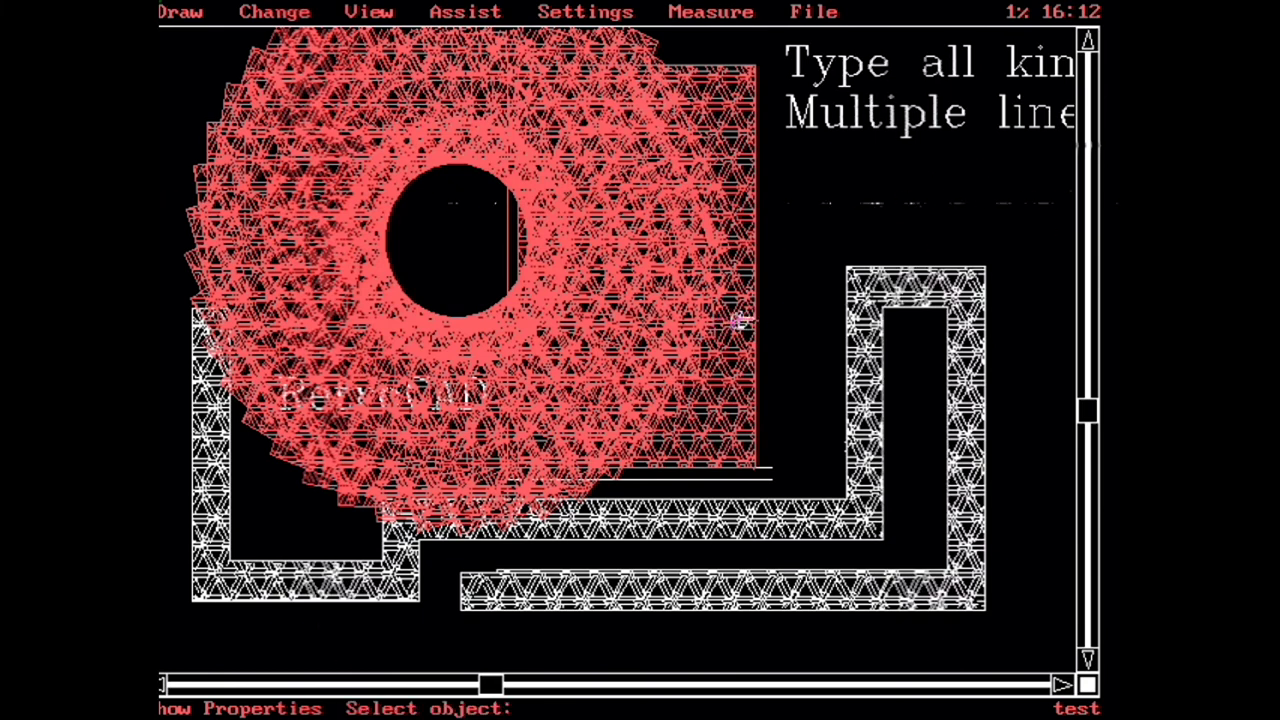
pyautogui.click(752, 321)
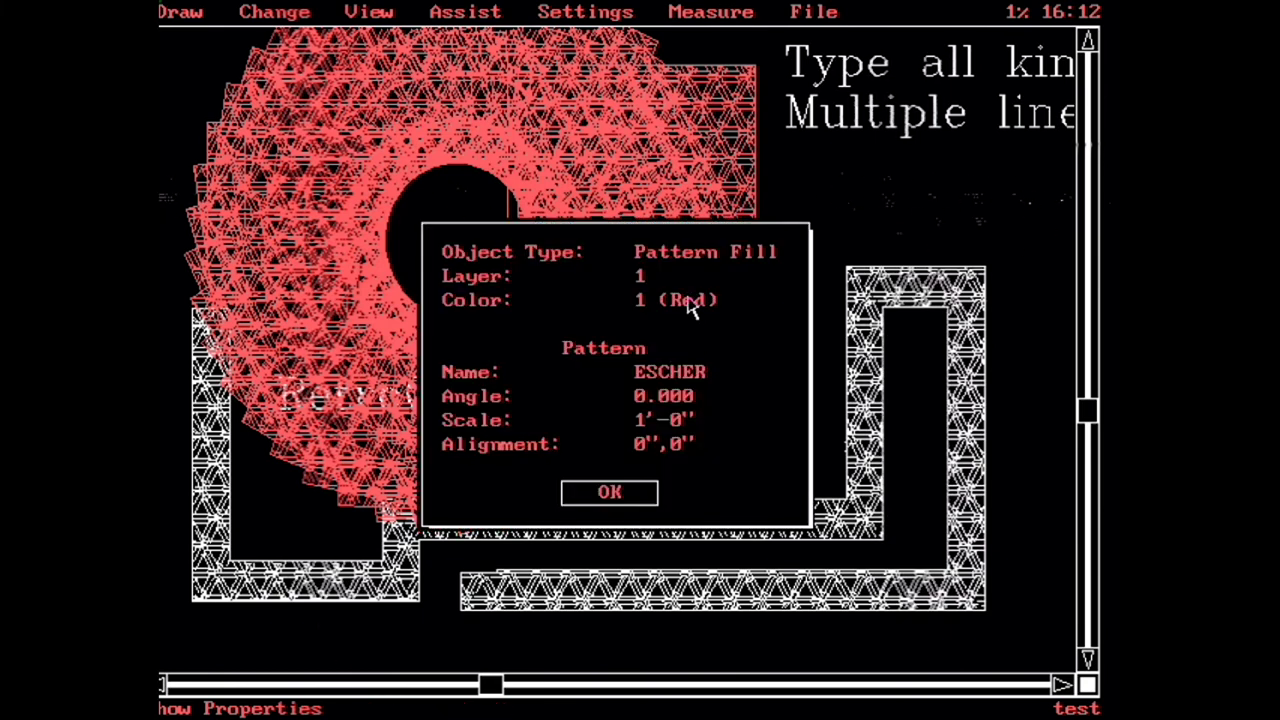
pyautogui.click(643, 497)
pyautogui.click(840, 16)
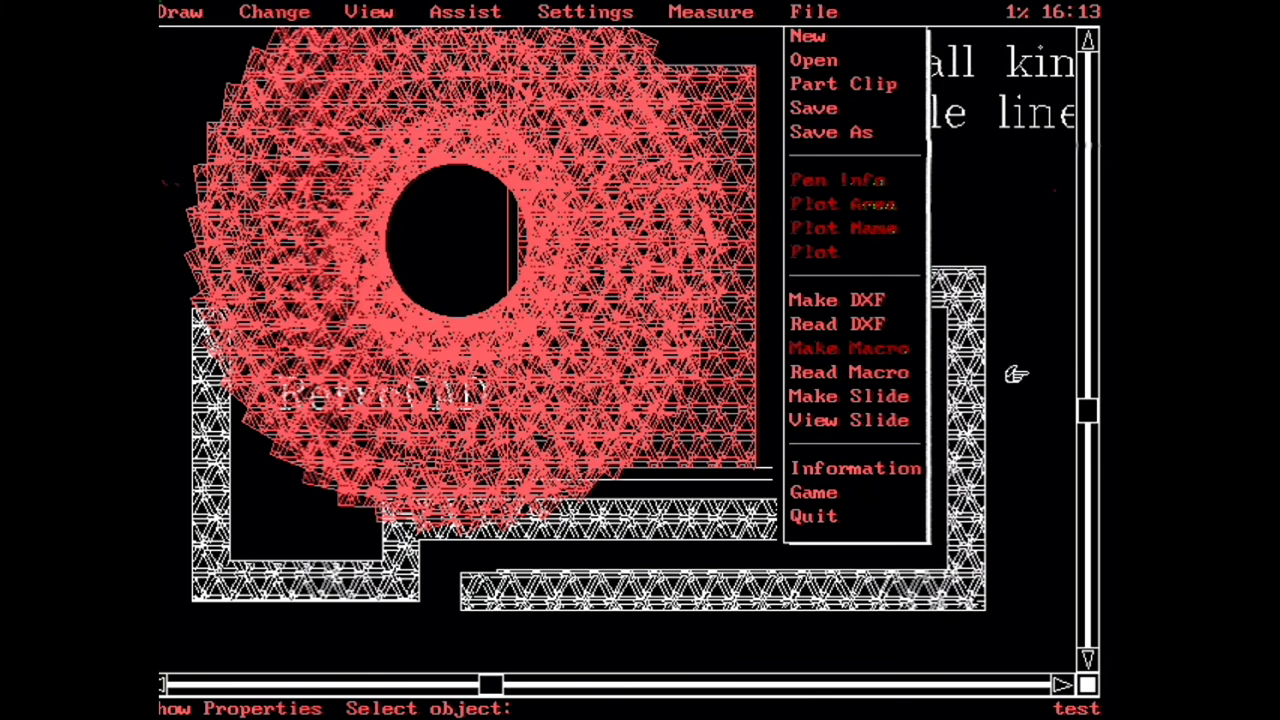
# - Quit AutoSketch, bringing up the save-or-discard prompt for the modified drawing
pyautogui.click(806, 516)
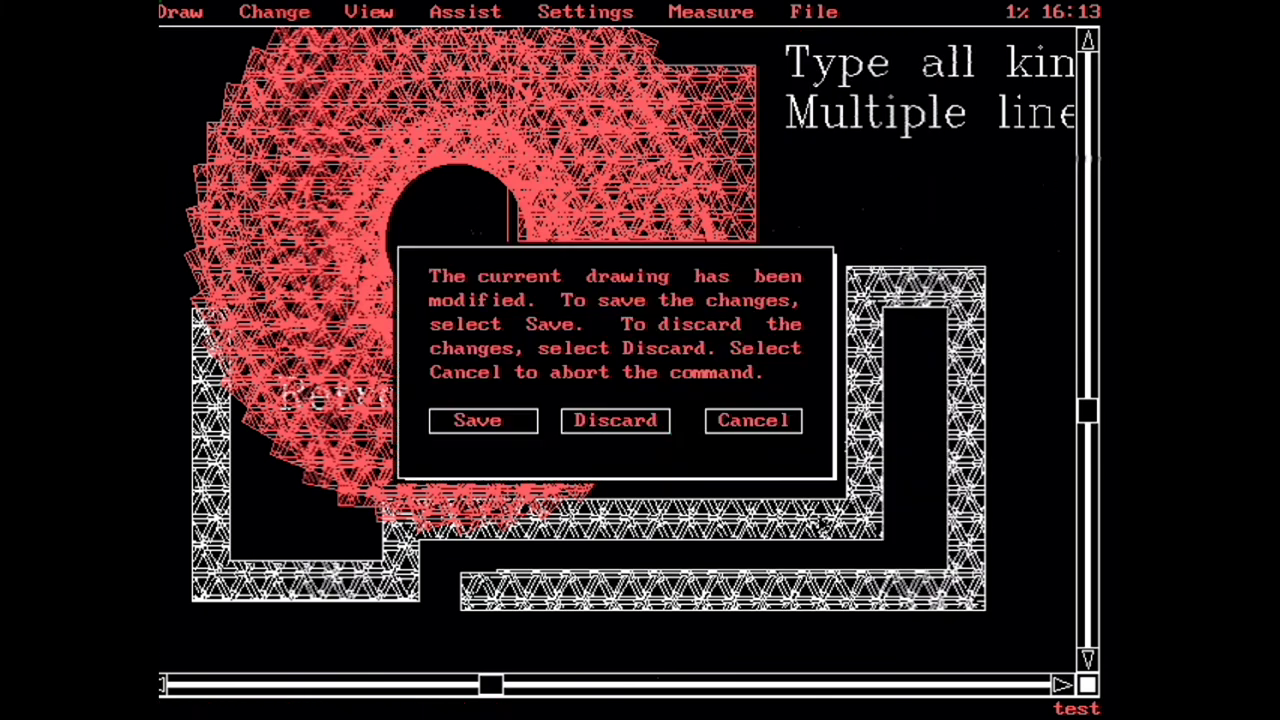